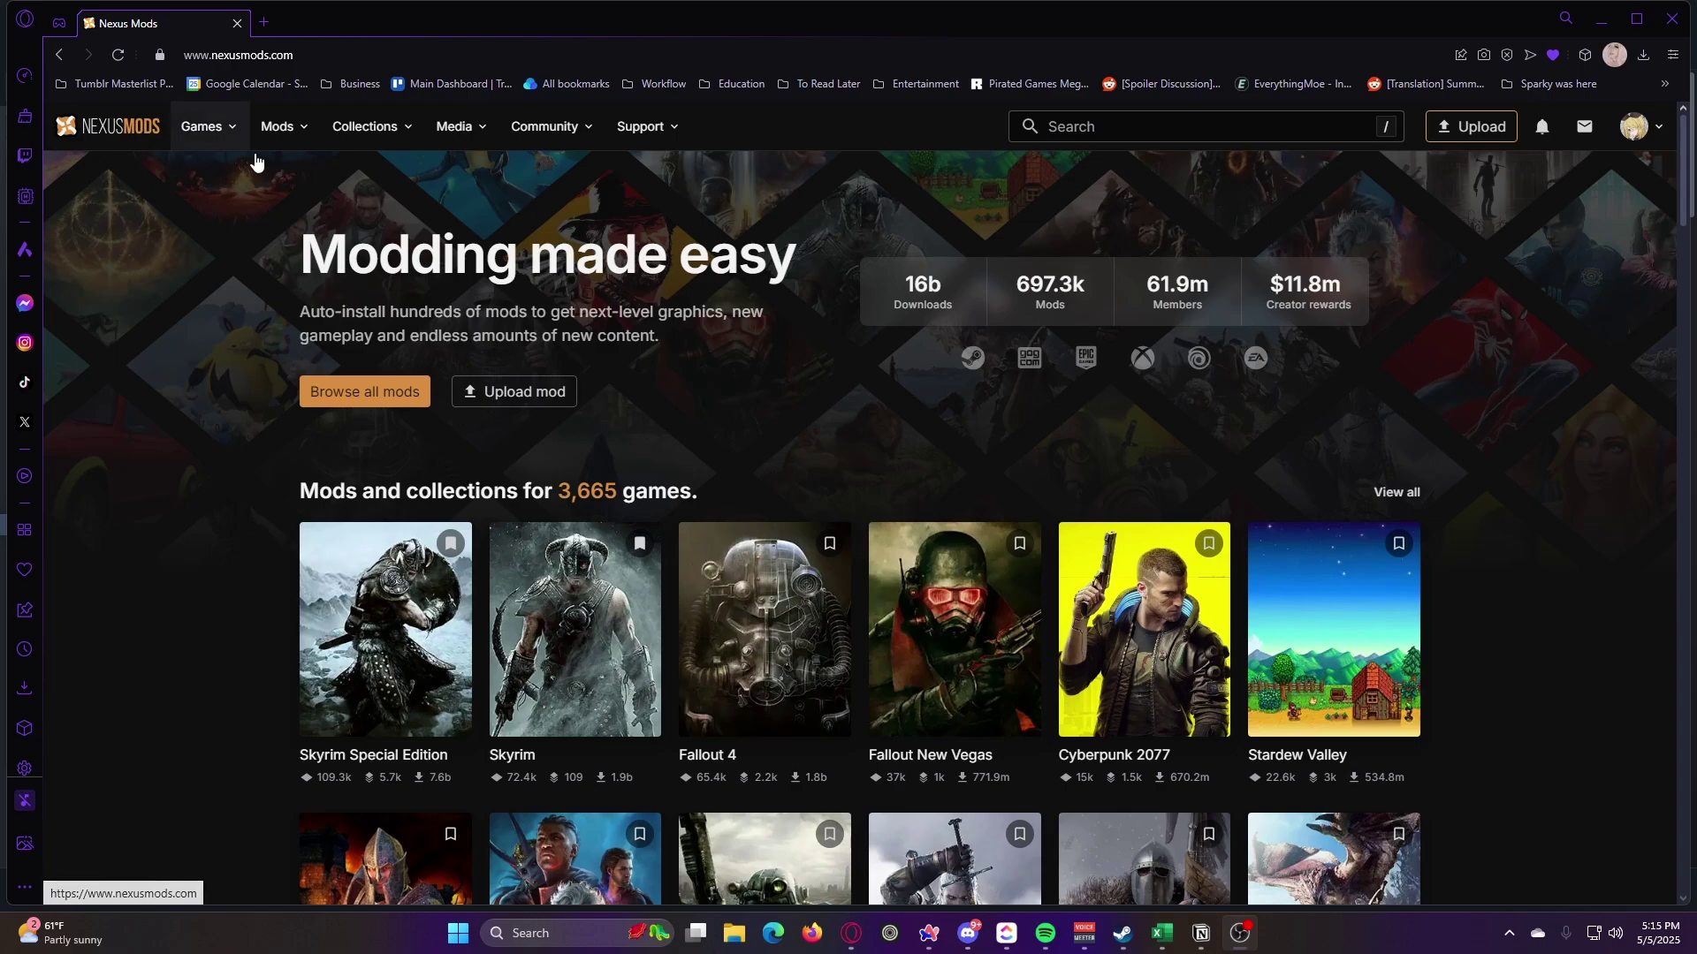
Search Nexus Mods for 'oblivion' and go to the Oblivion Remastered game page
left_click(1068, 131)
type("oblivion")
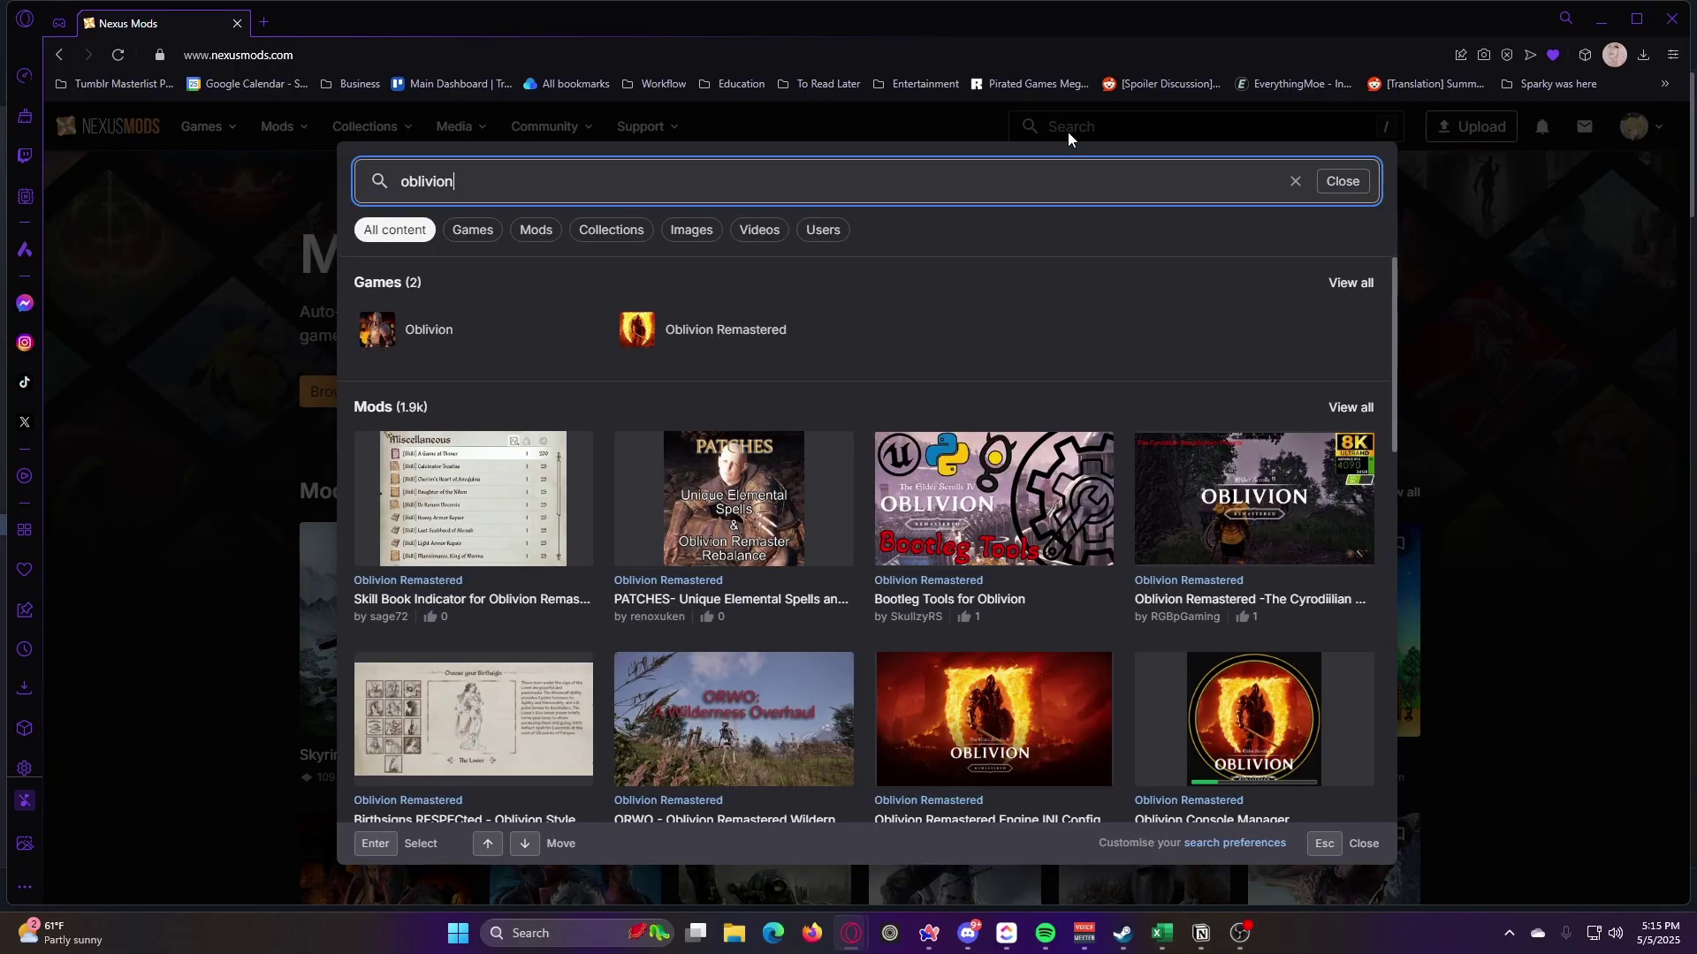
left_click(743, 342)
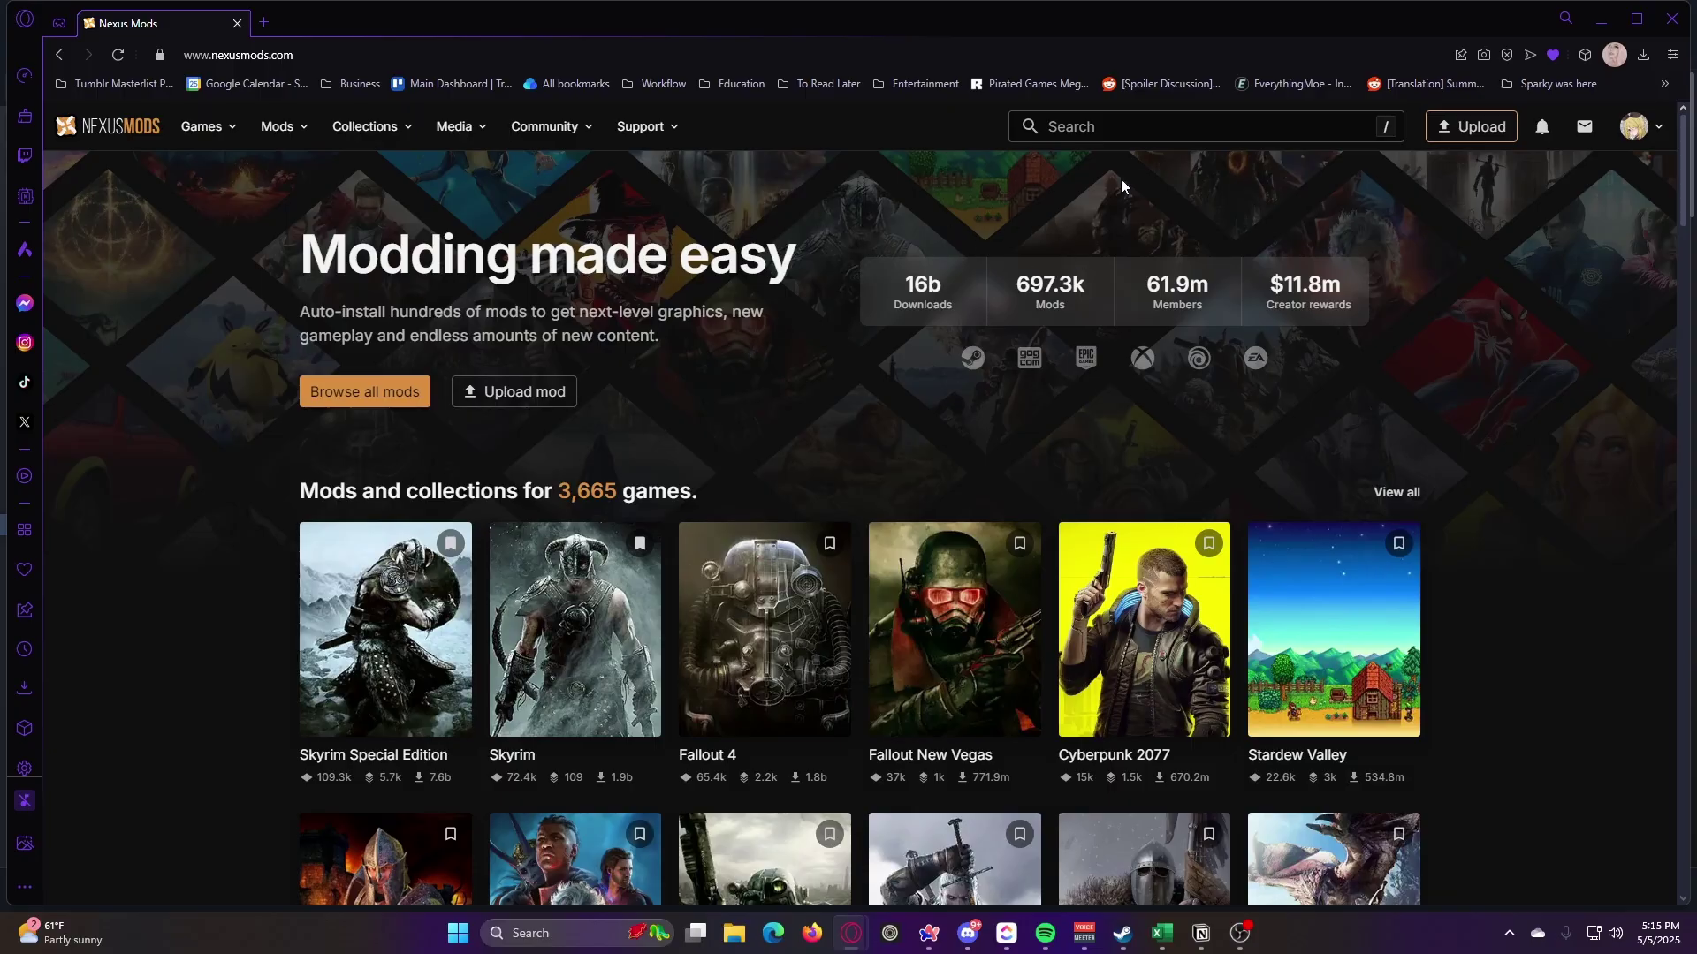
left_click(1099, 134)
left_click(258, 226)
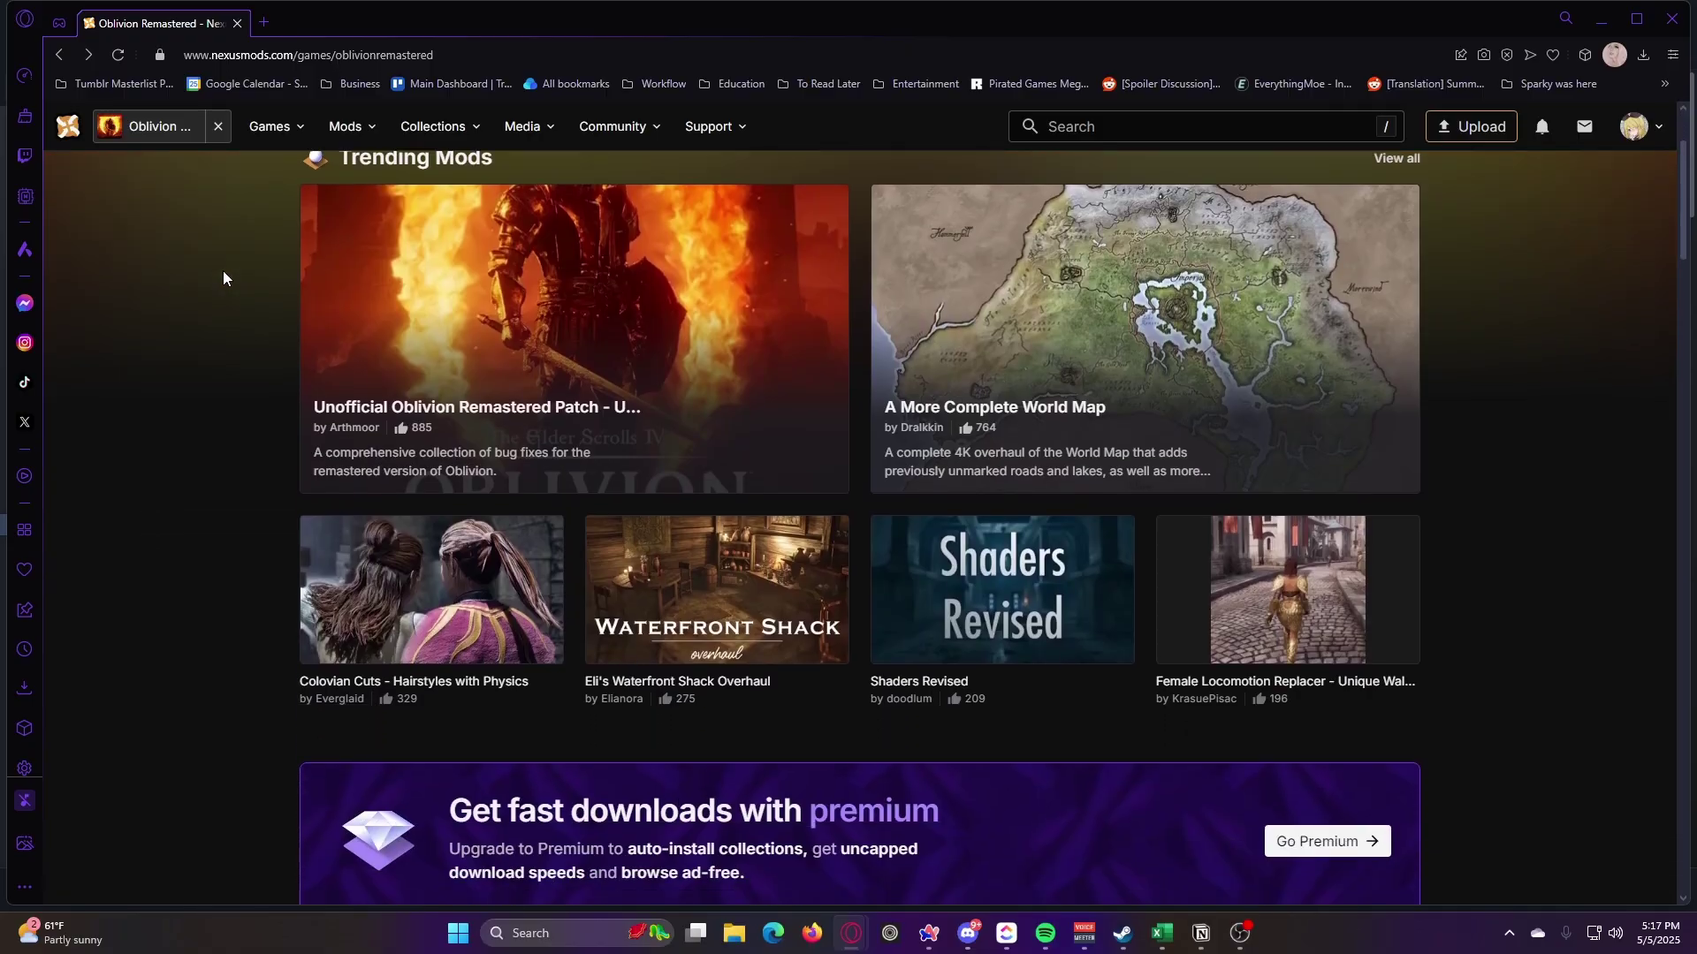
Open the A More Complete World Map mod from the game page
scroll(267, 274, "down", 8)
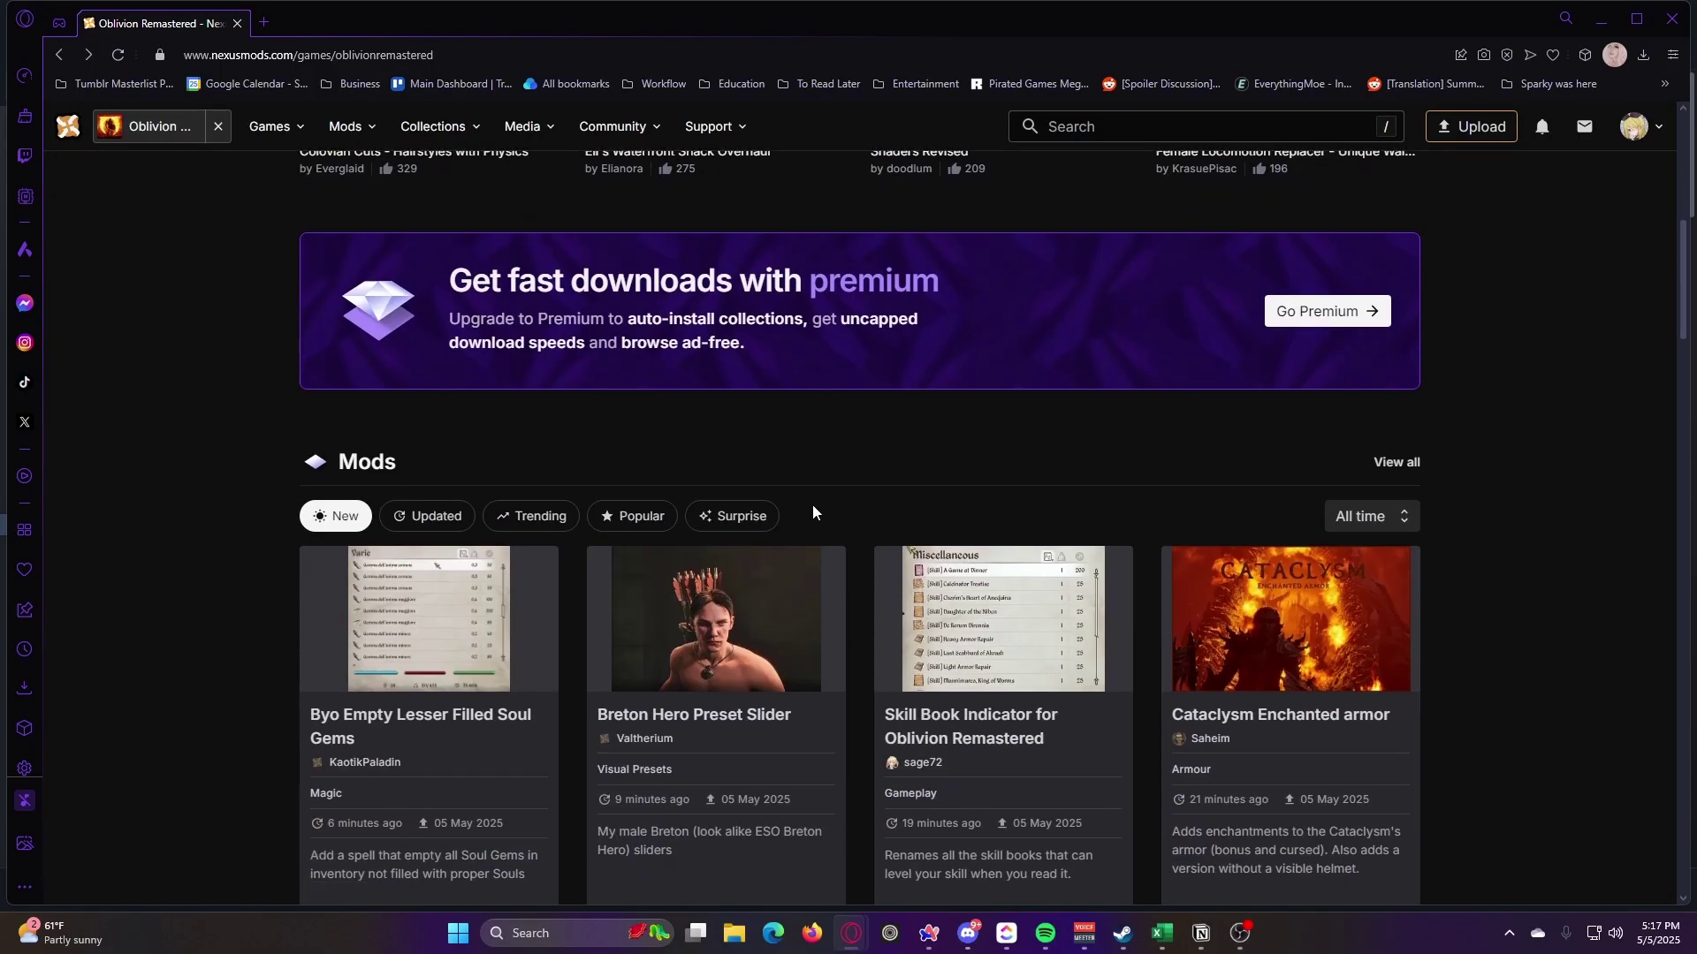
scroll(341, 500, "up", 8)
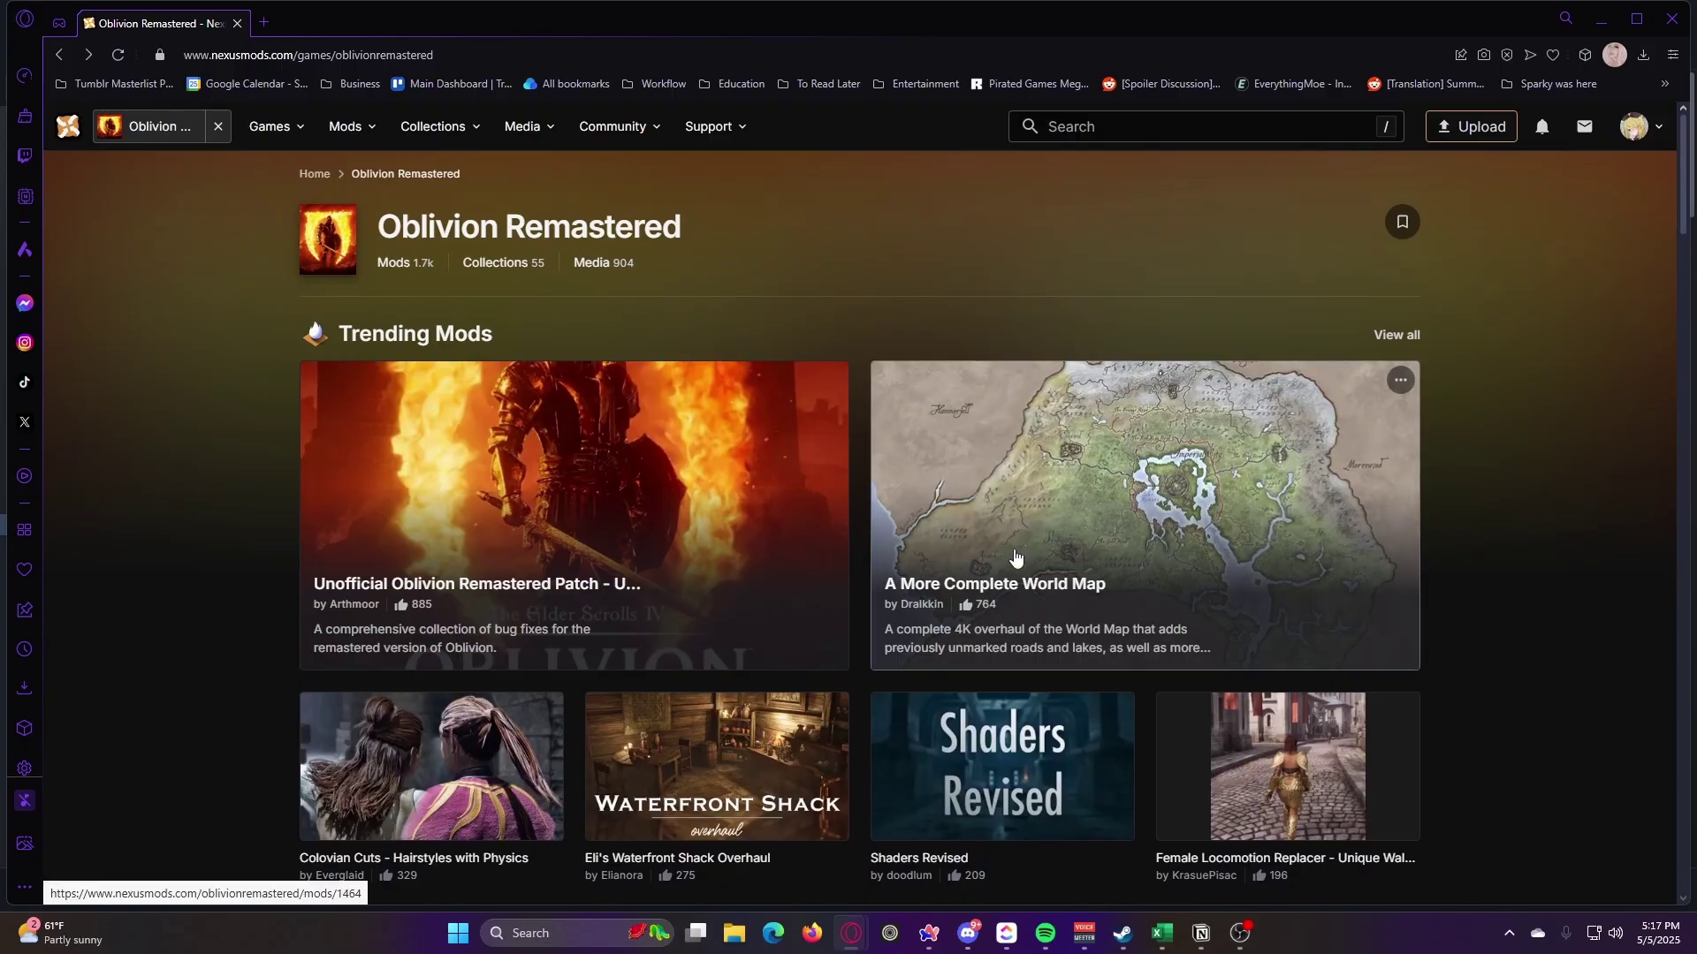
left_click(1042, 503)
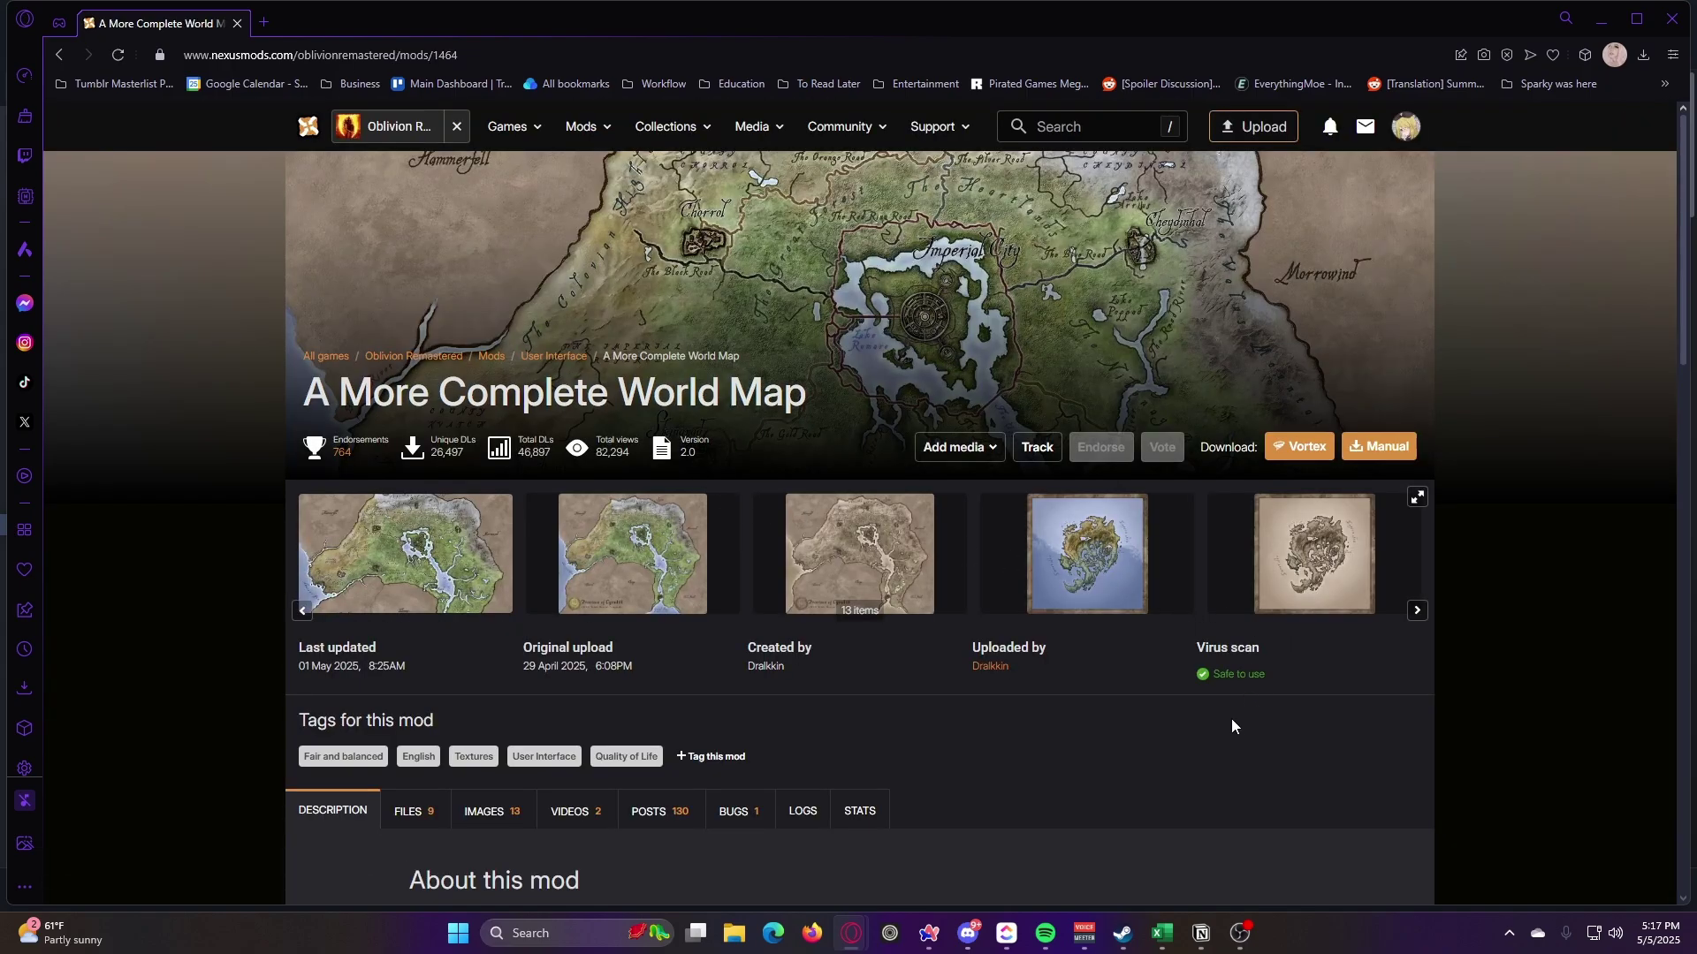
scroll(1235, 723, "down", 7)
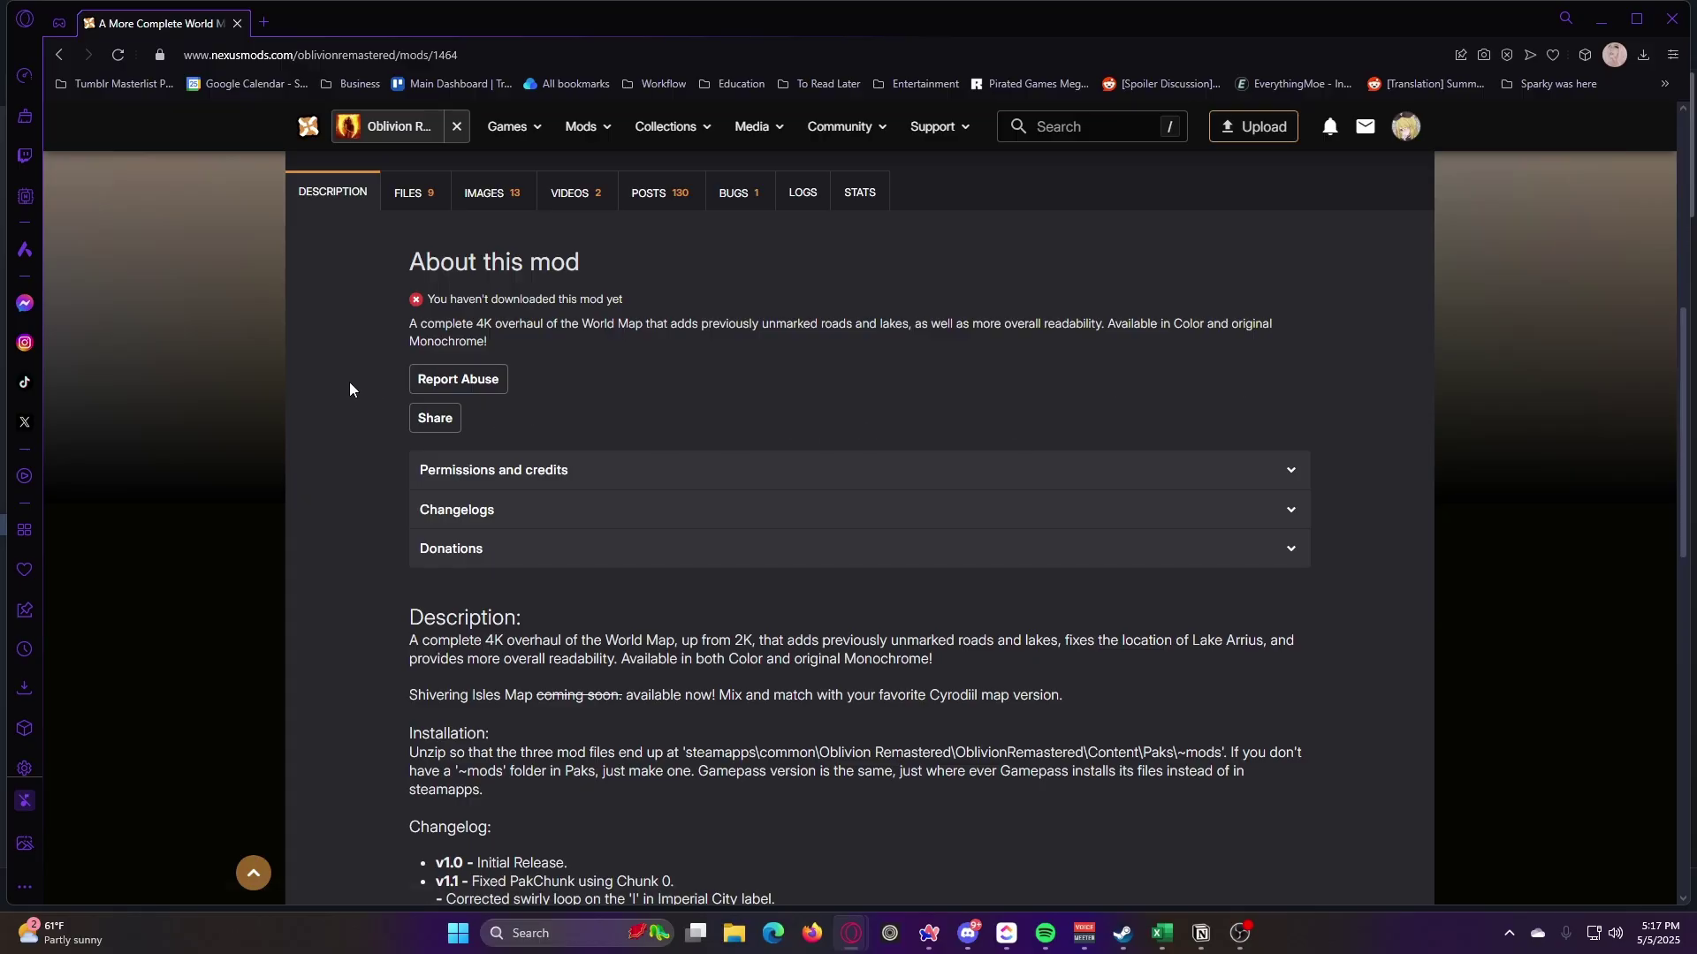
scroll(350, 389, "down", 5)
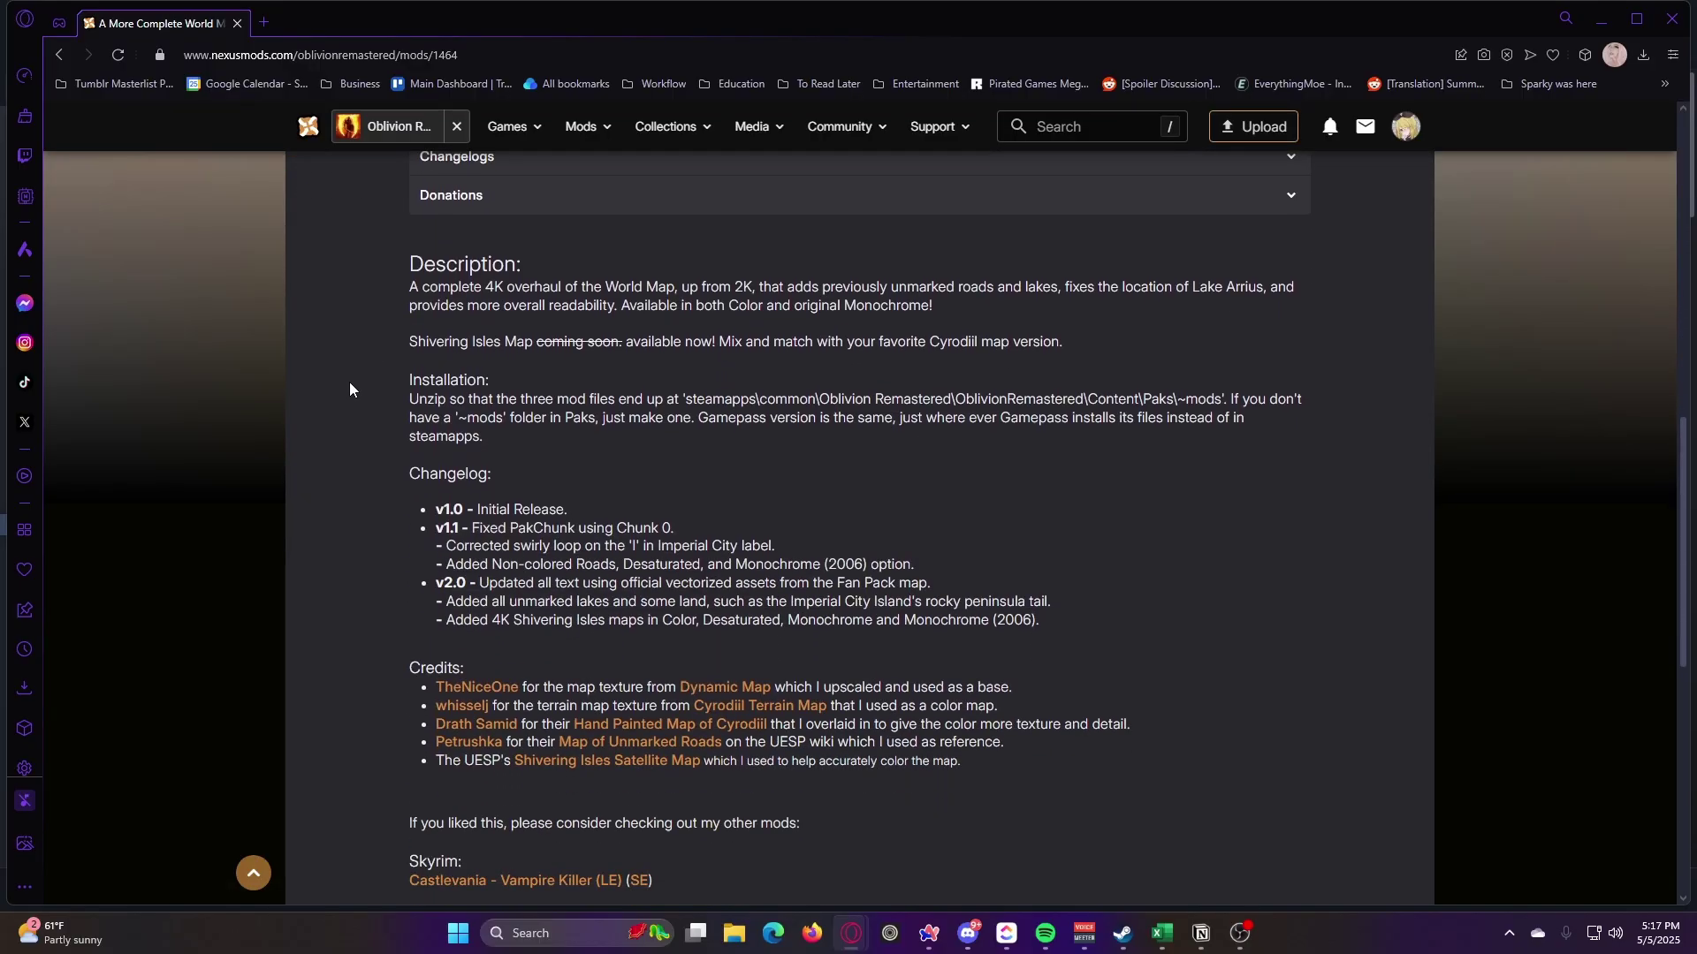
scroll(350, 388, "up", 3)
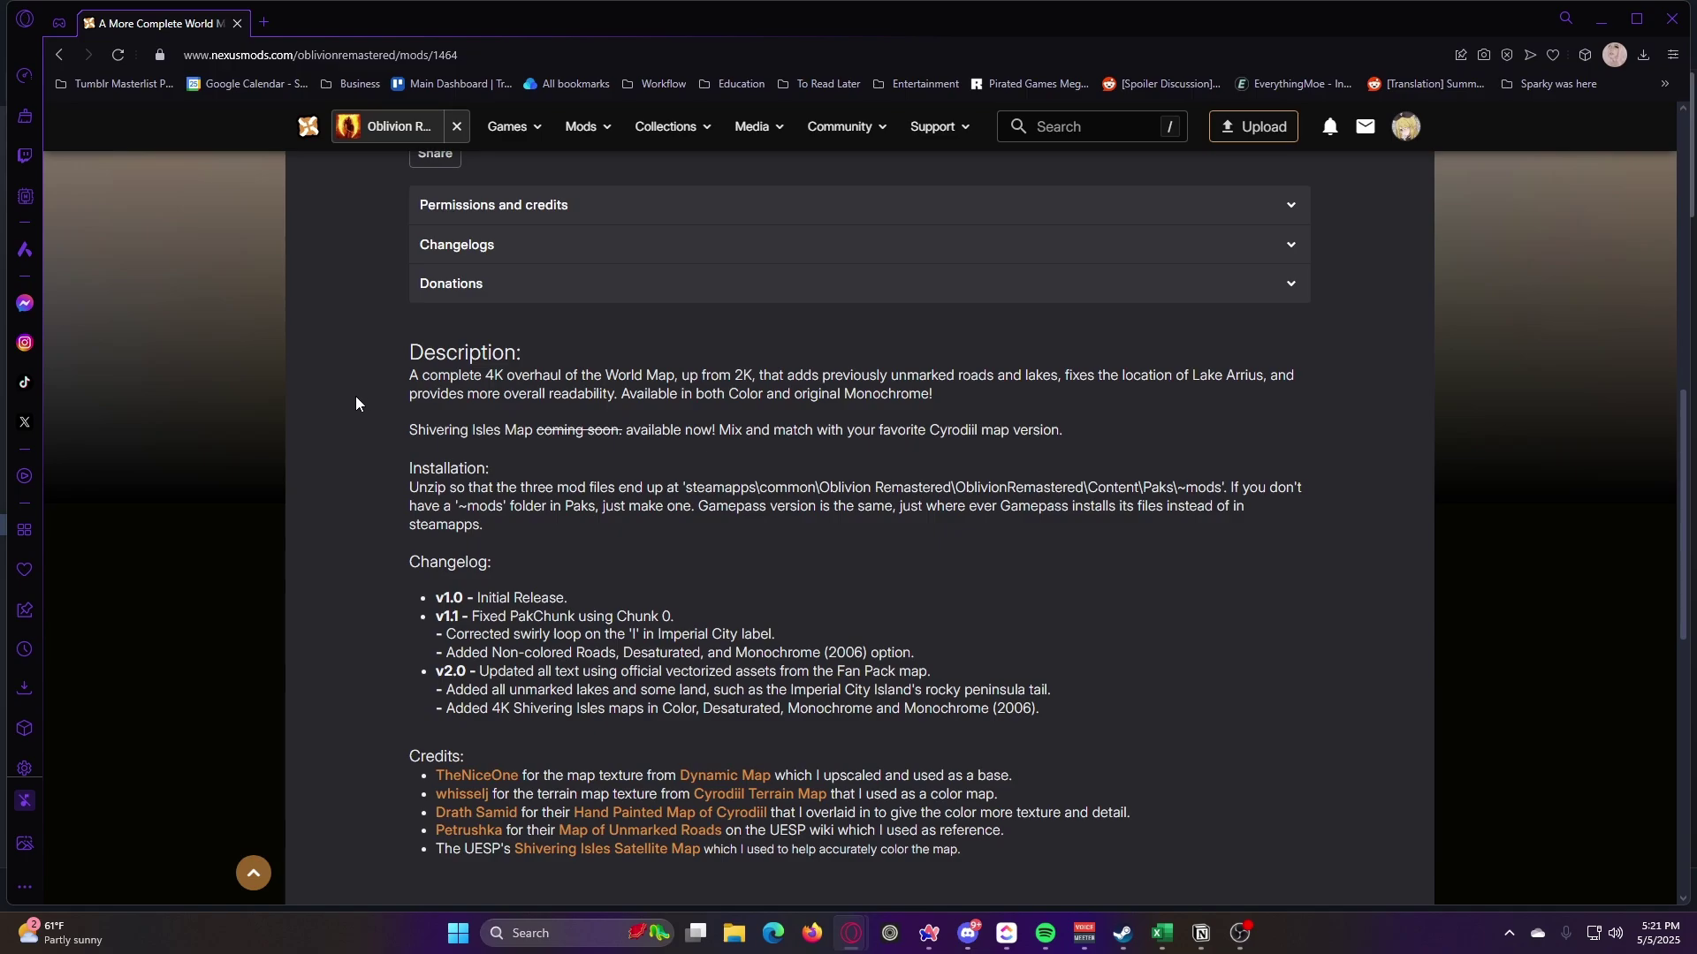
scroll(357, 404, "up", 4)
Slow-download the Color main file zip from the Files tab and show it in its folder
left_click(415, 301)
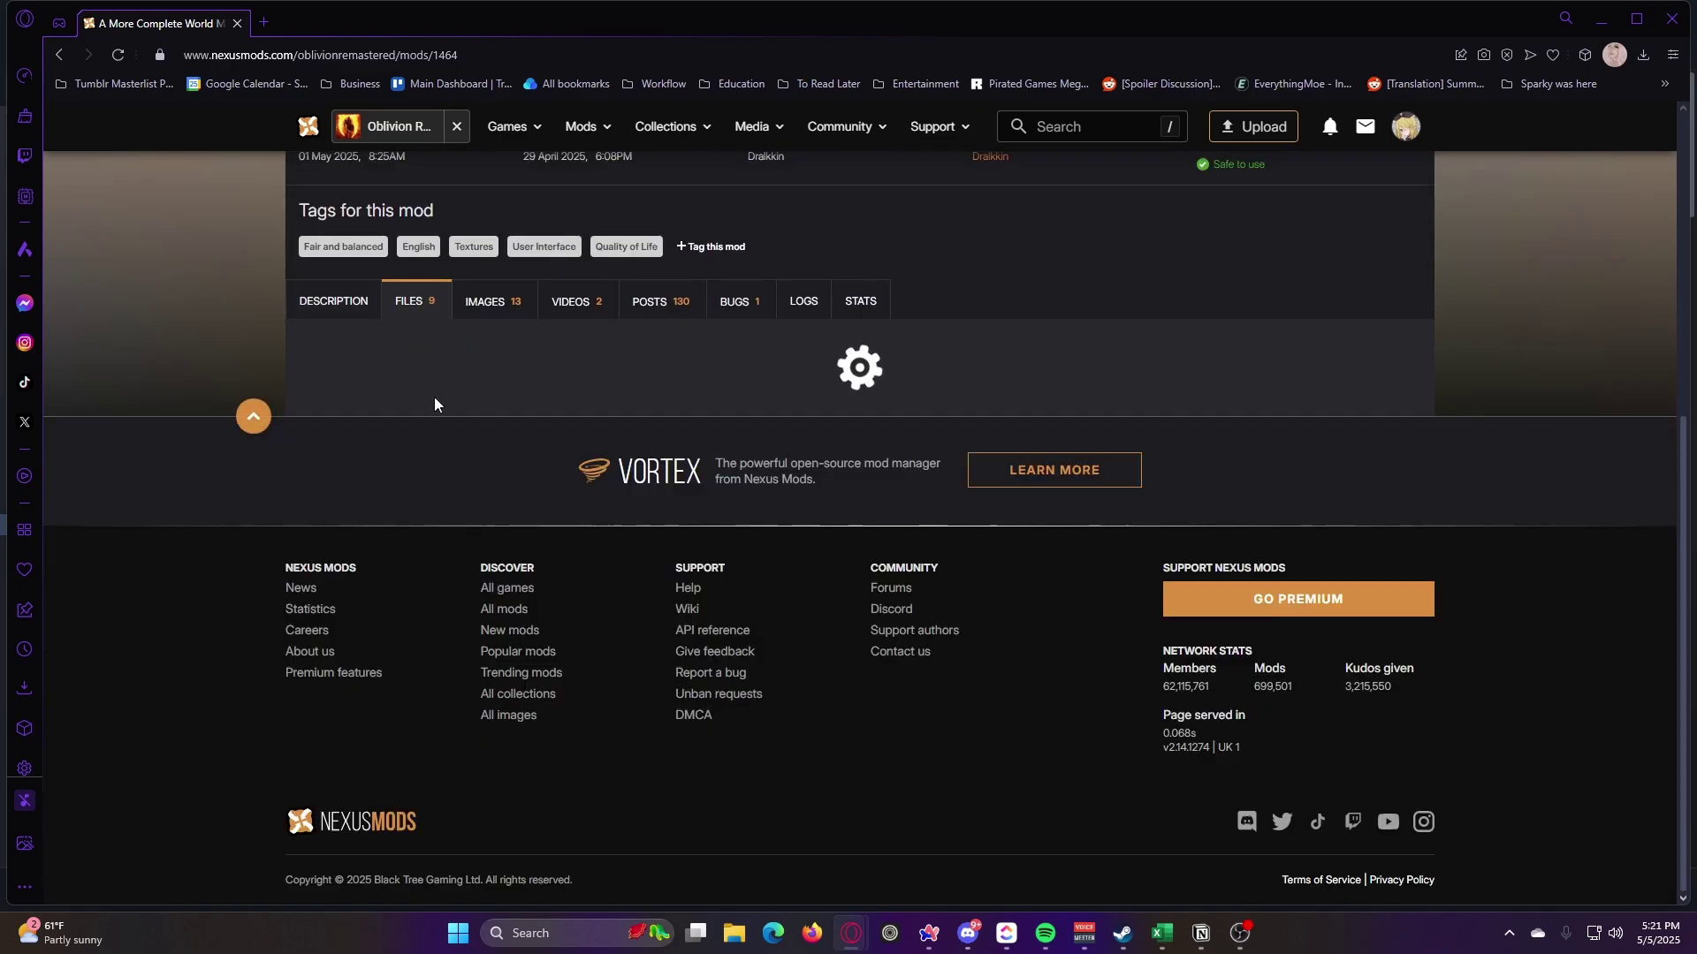
scroll(515, 385, "down", 2)
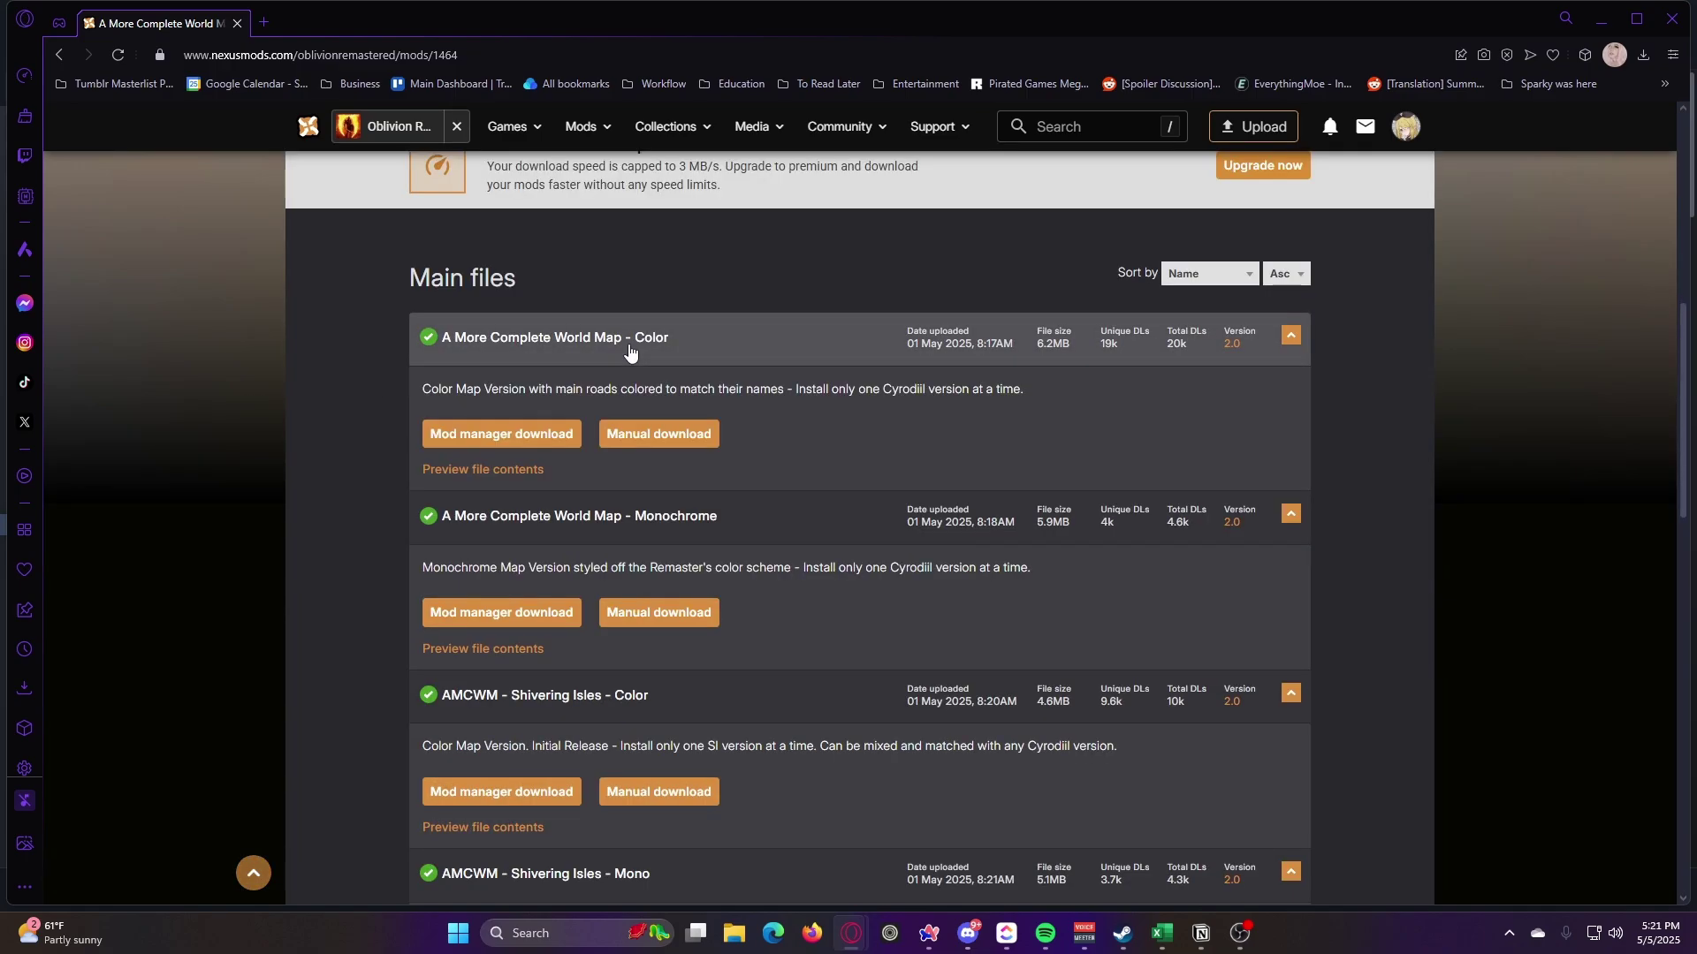
scroll(767, 575, "down", 3)
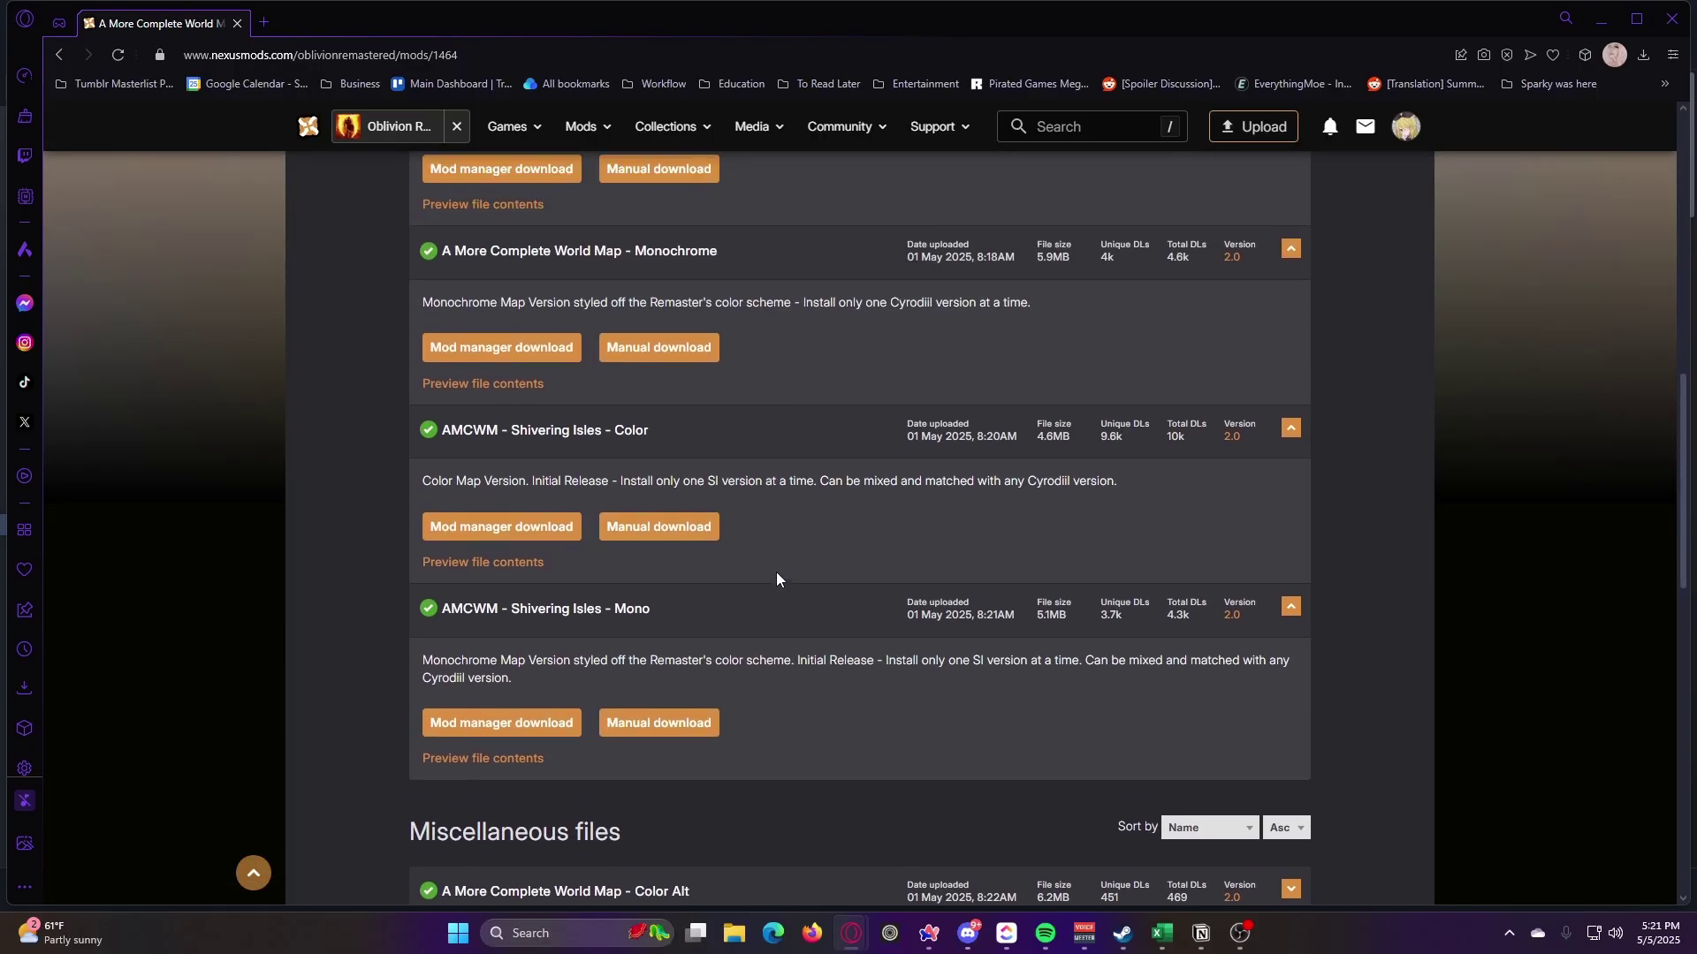
scroll(775, 574, "up", 2)
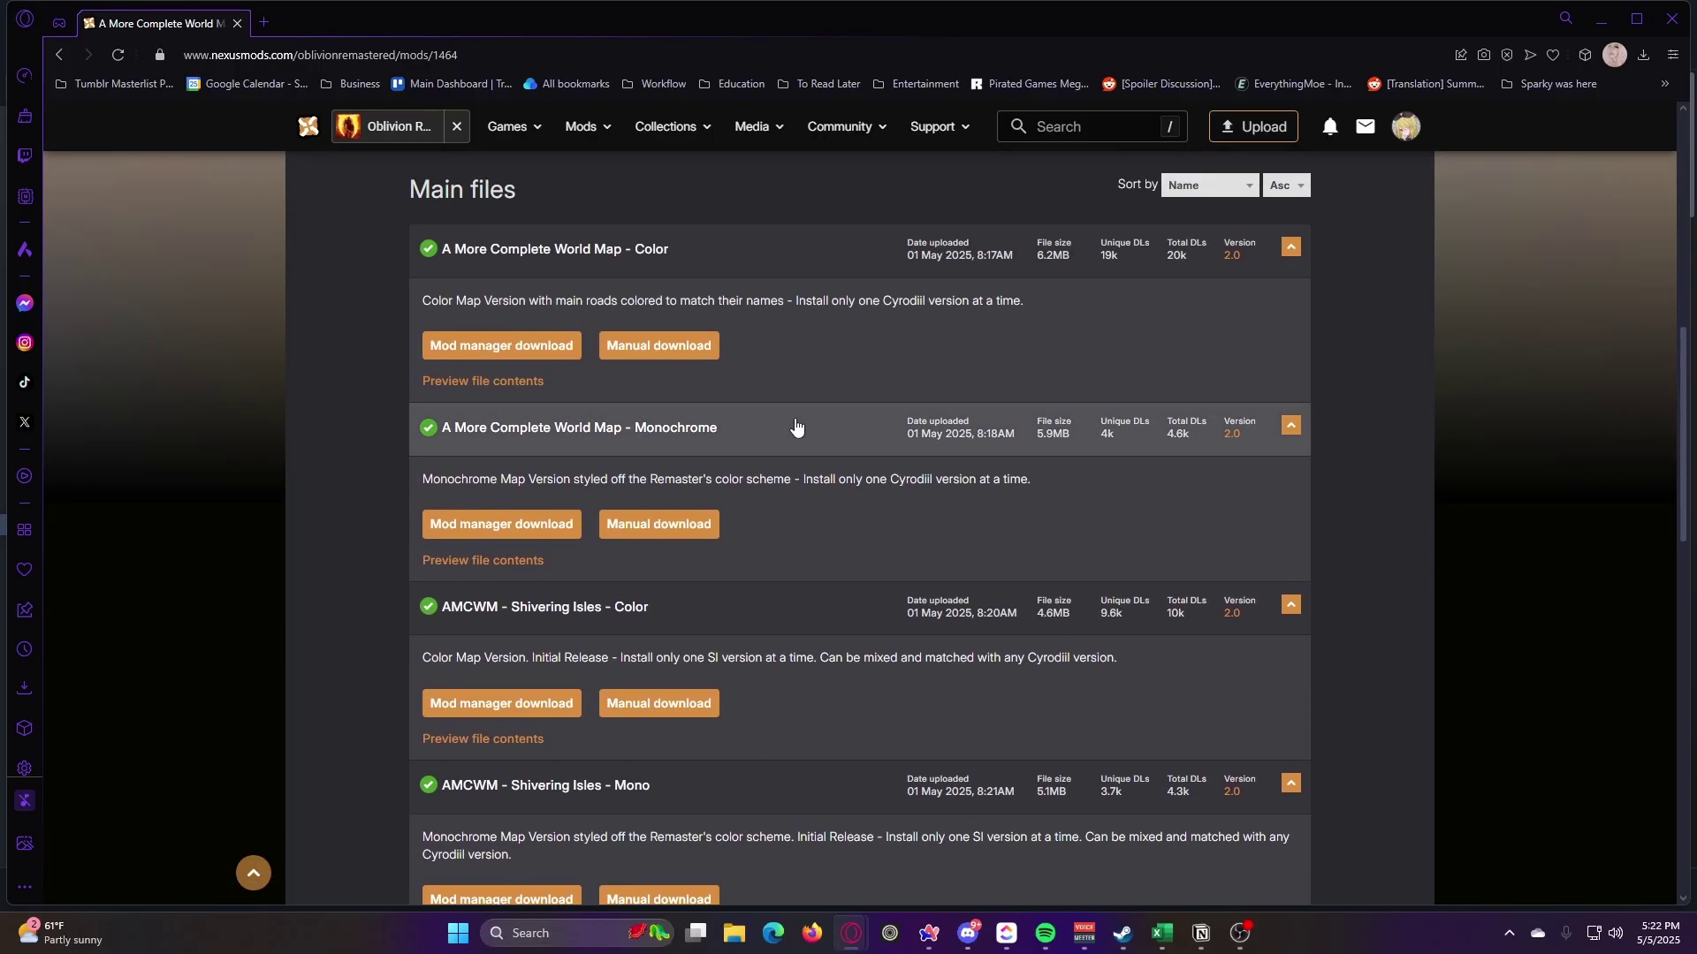
scroll(794, 416, "up", 1)
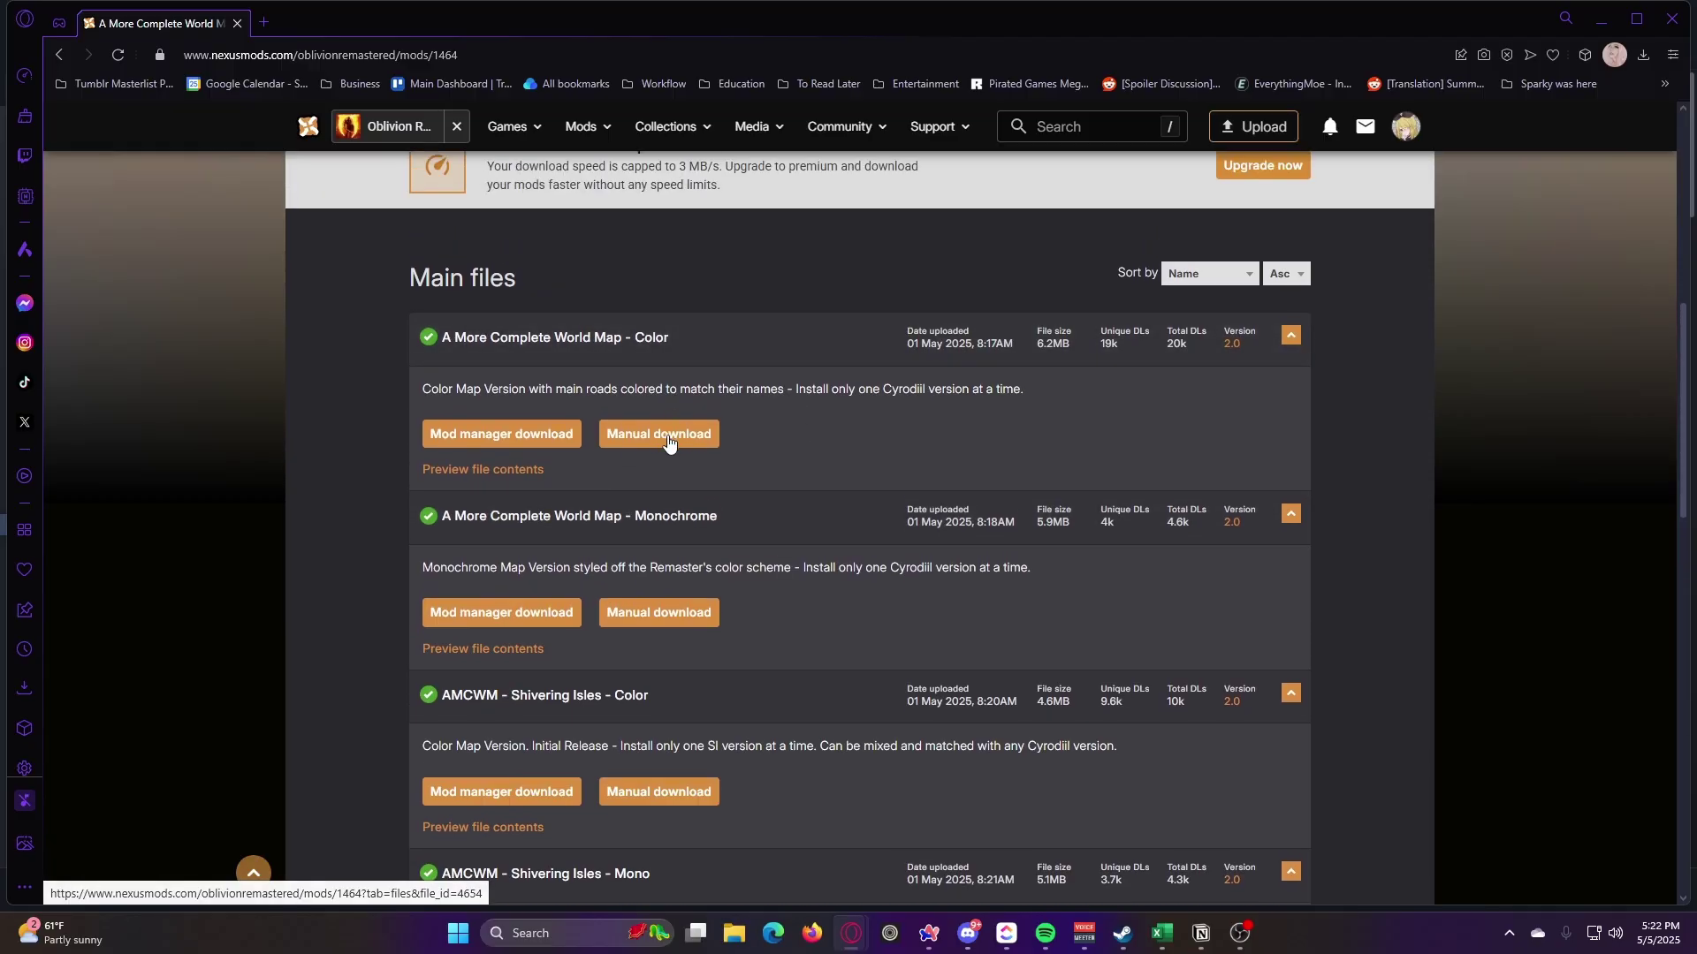
left_click(649, 433)
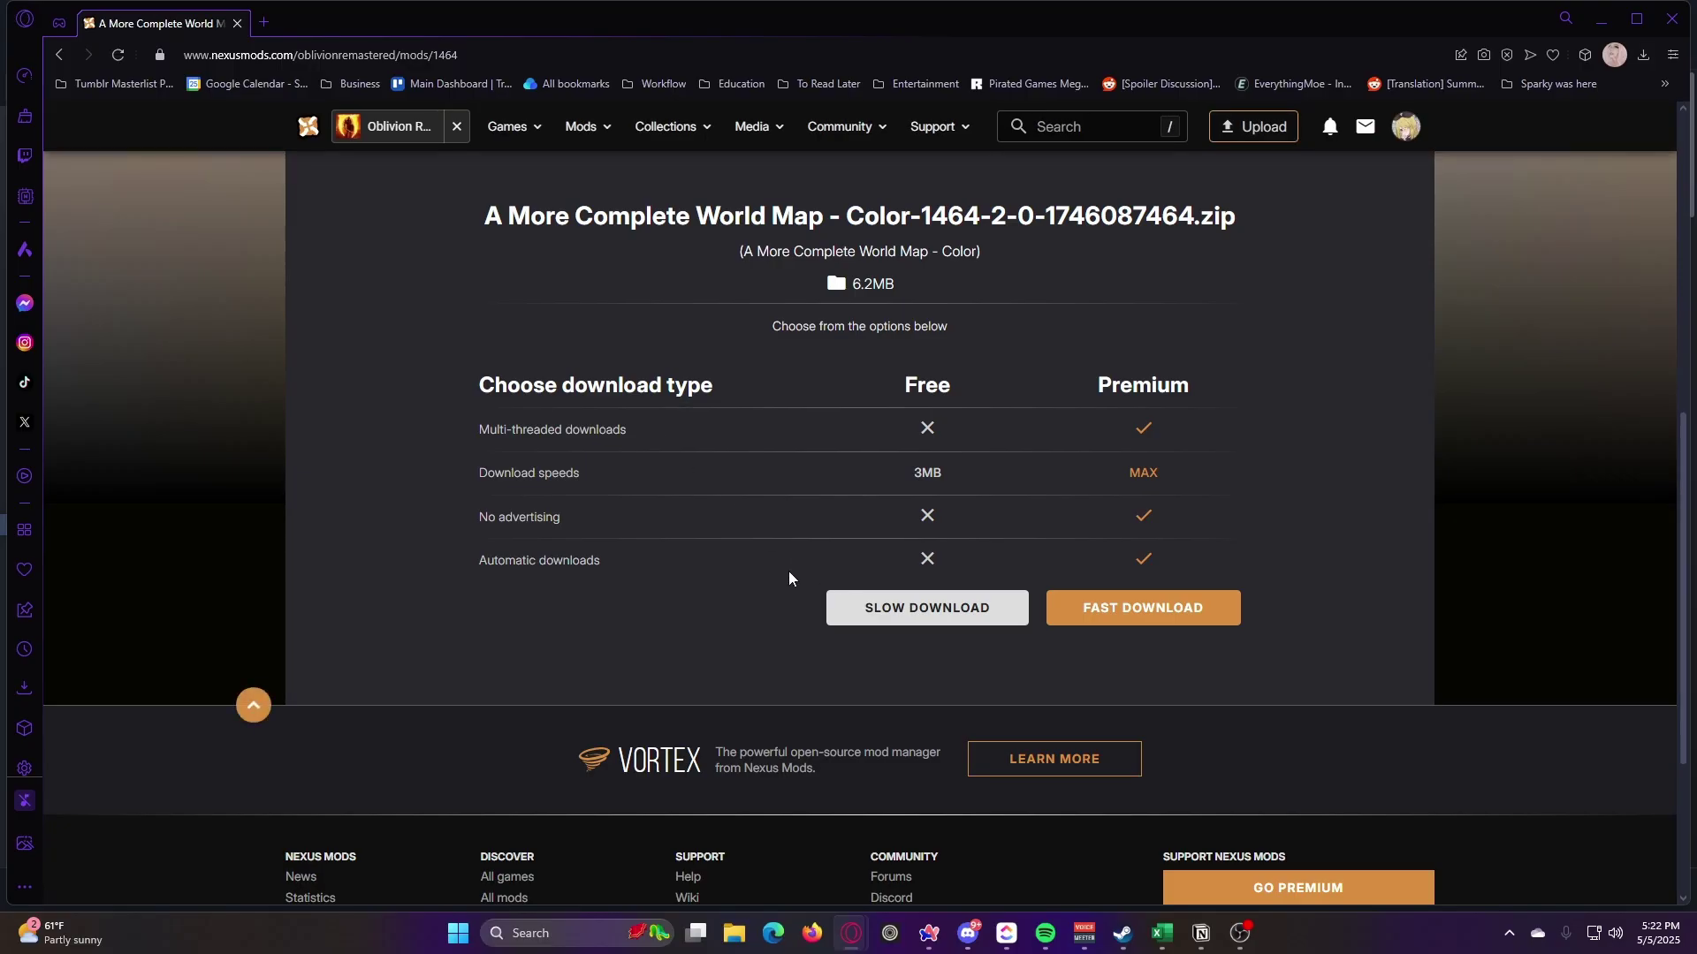
left_click(863, 621)
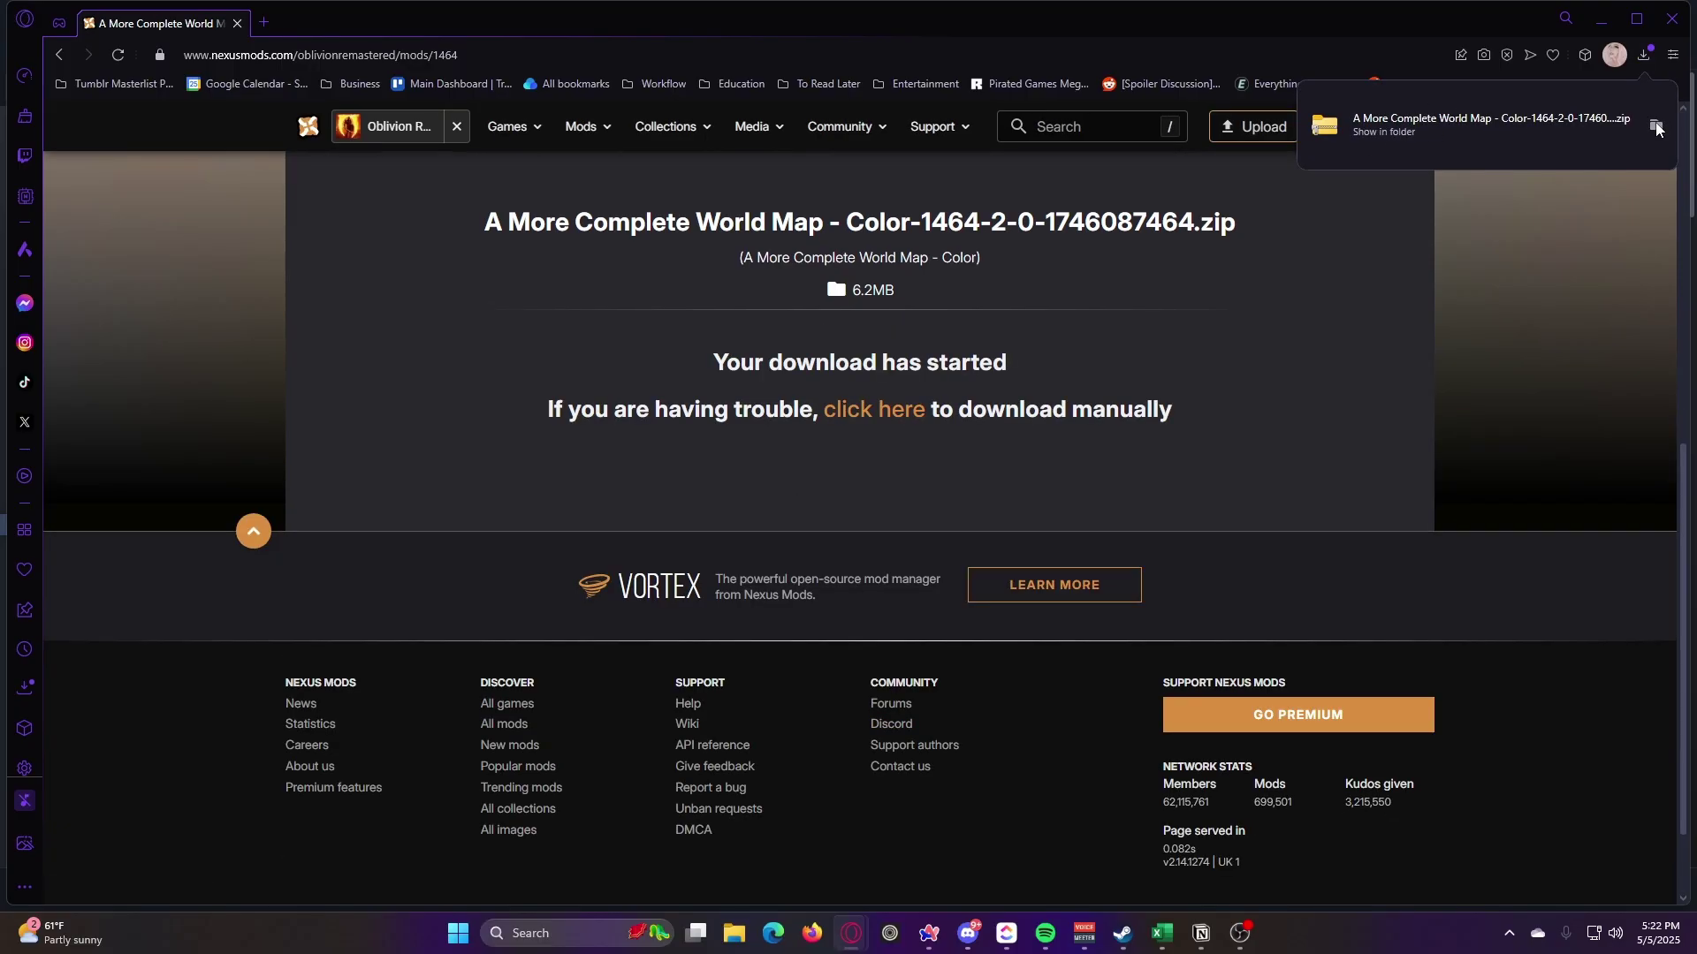
left_click(1657, 129)
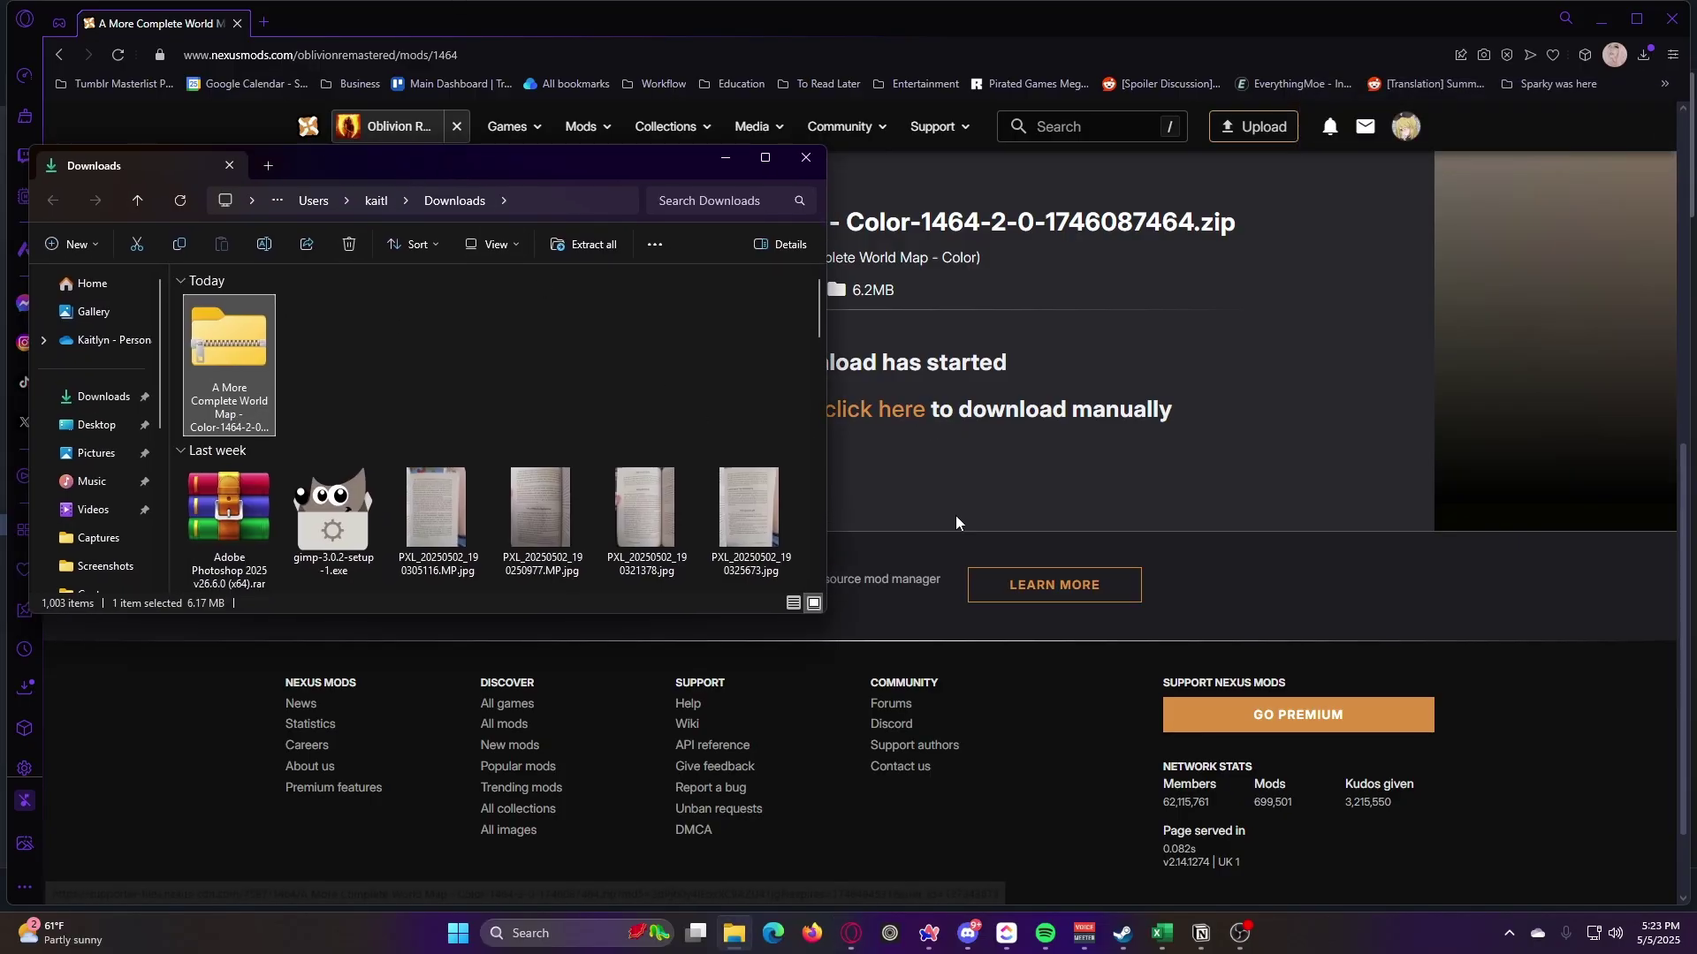
Switch from the Downloads folder to Steam's Oblivion Remastered library page
mouse_move(740, 937)
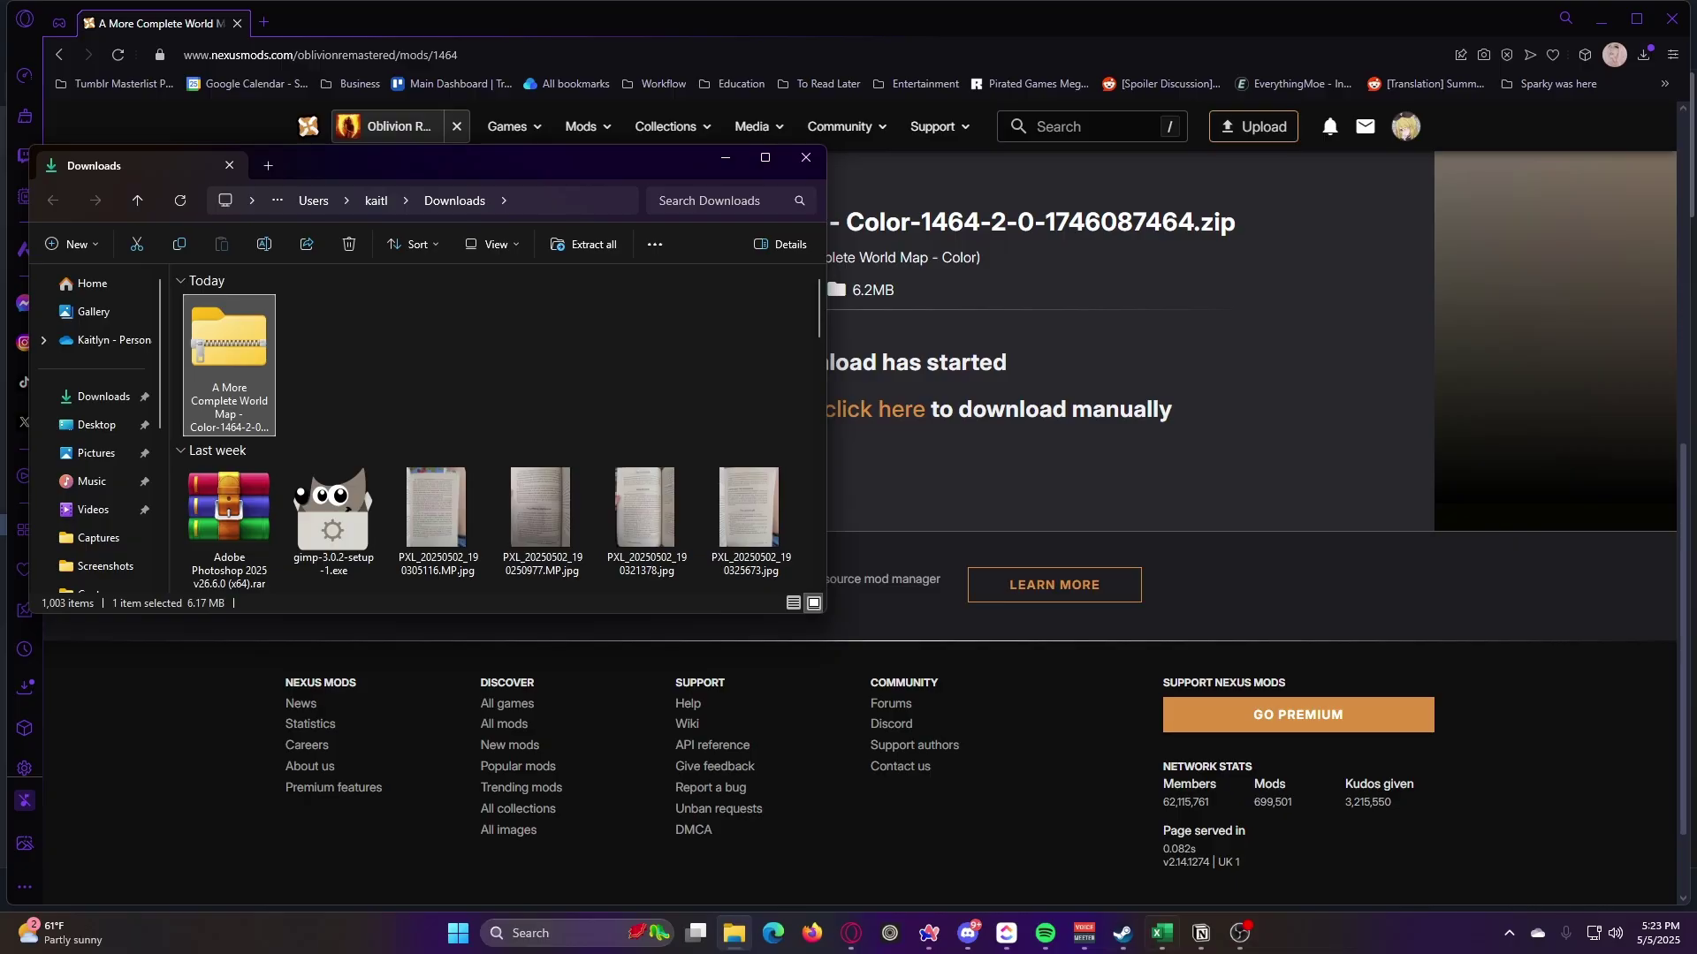
mouse_move(1122, 933)
left_click(1144, 835)
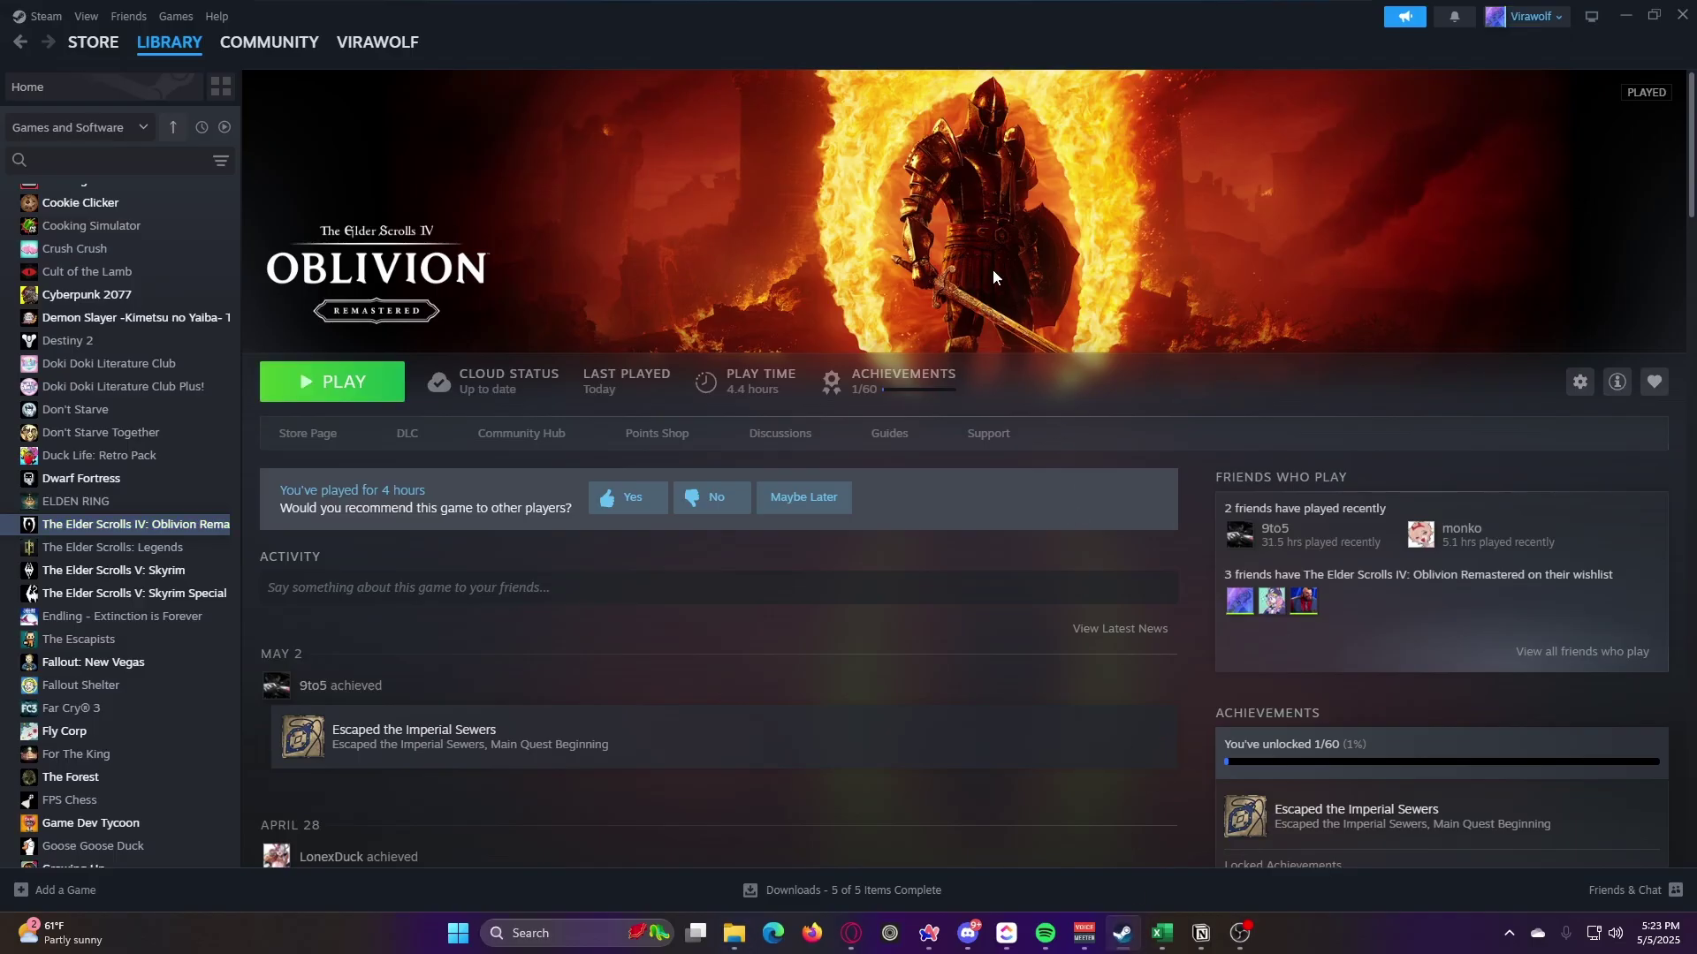
Browse Oblivion Remastered's installed files from its Steam properties to open the install folder
left_click(1579, 386)
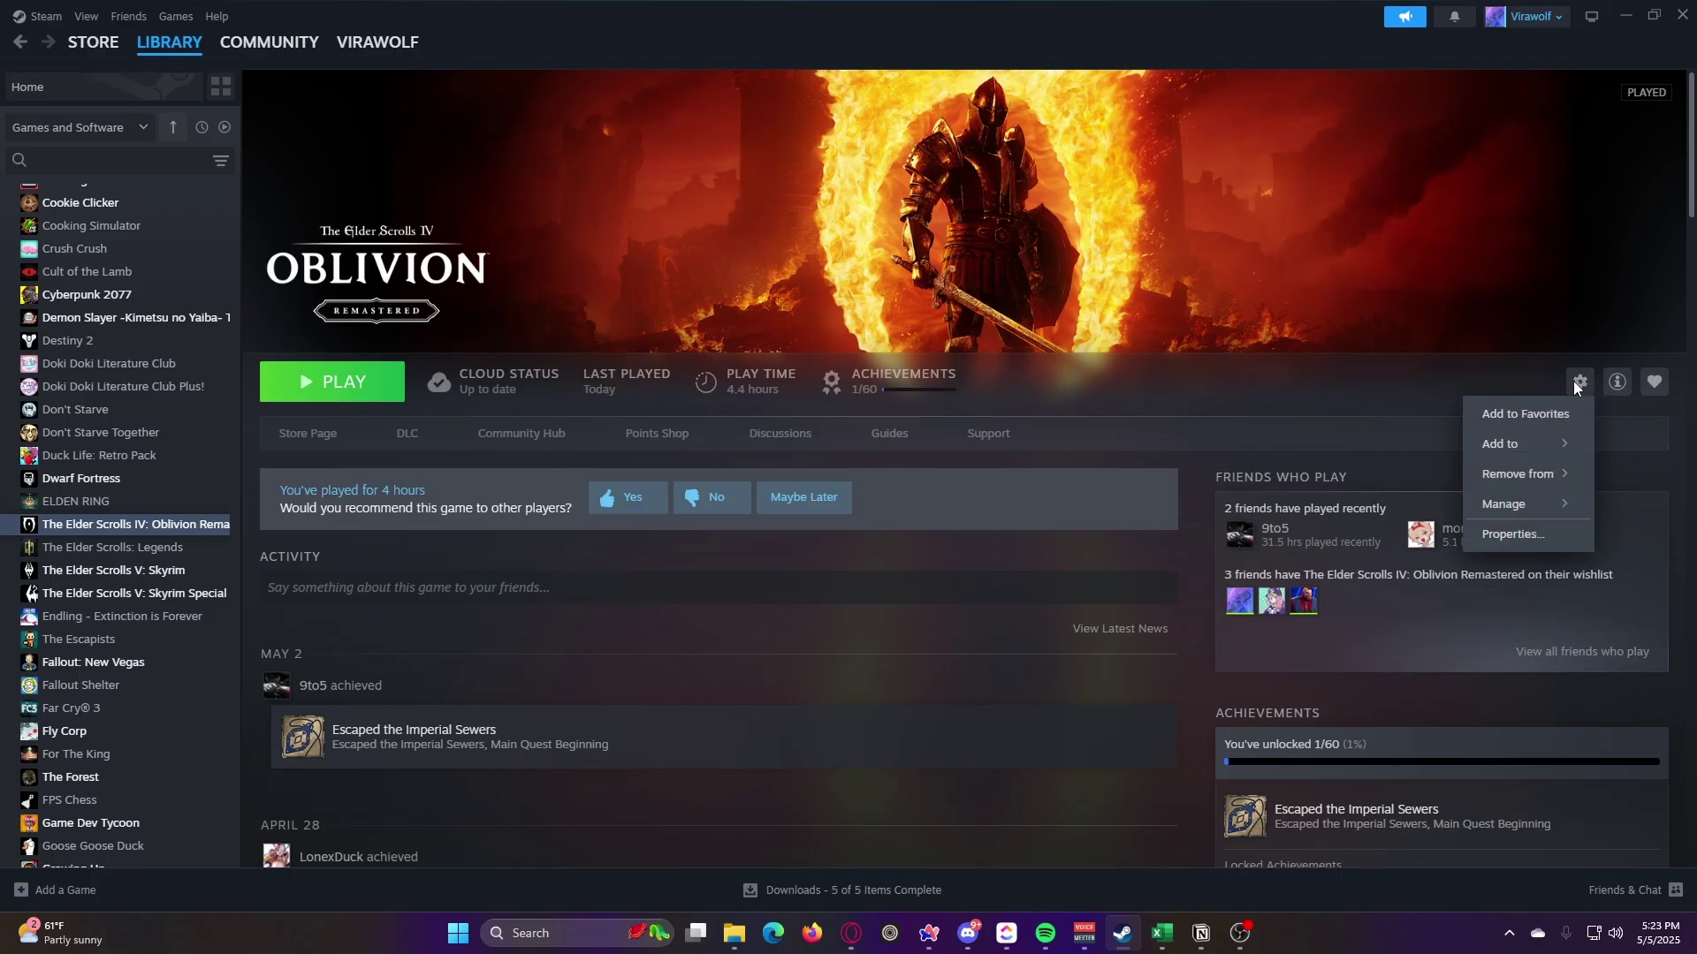
left_click(1498, 536)
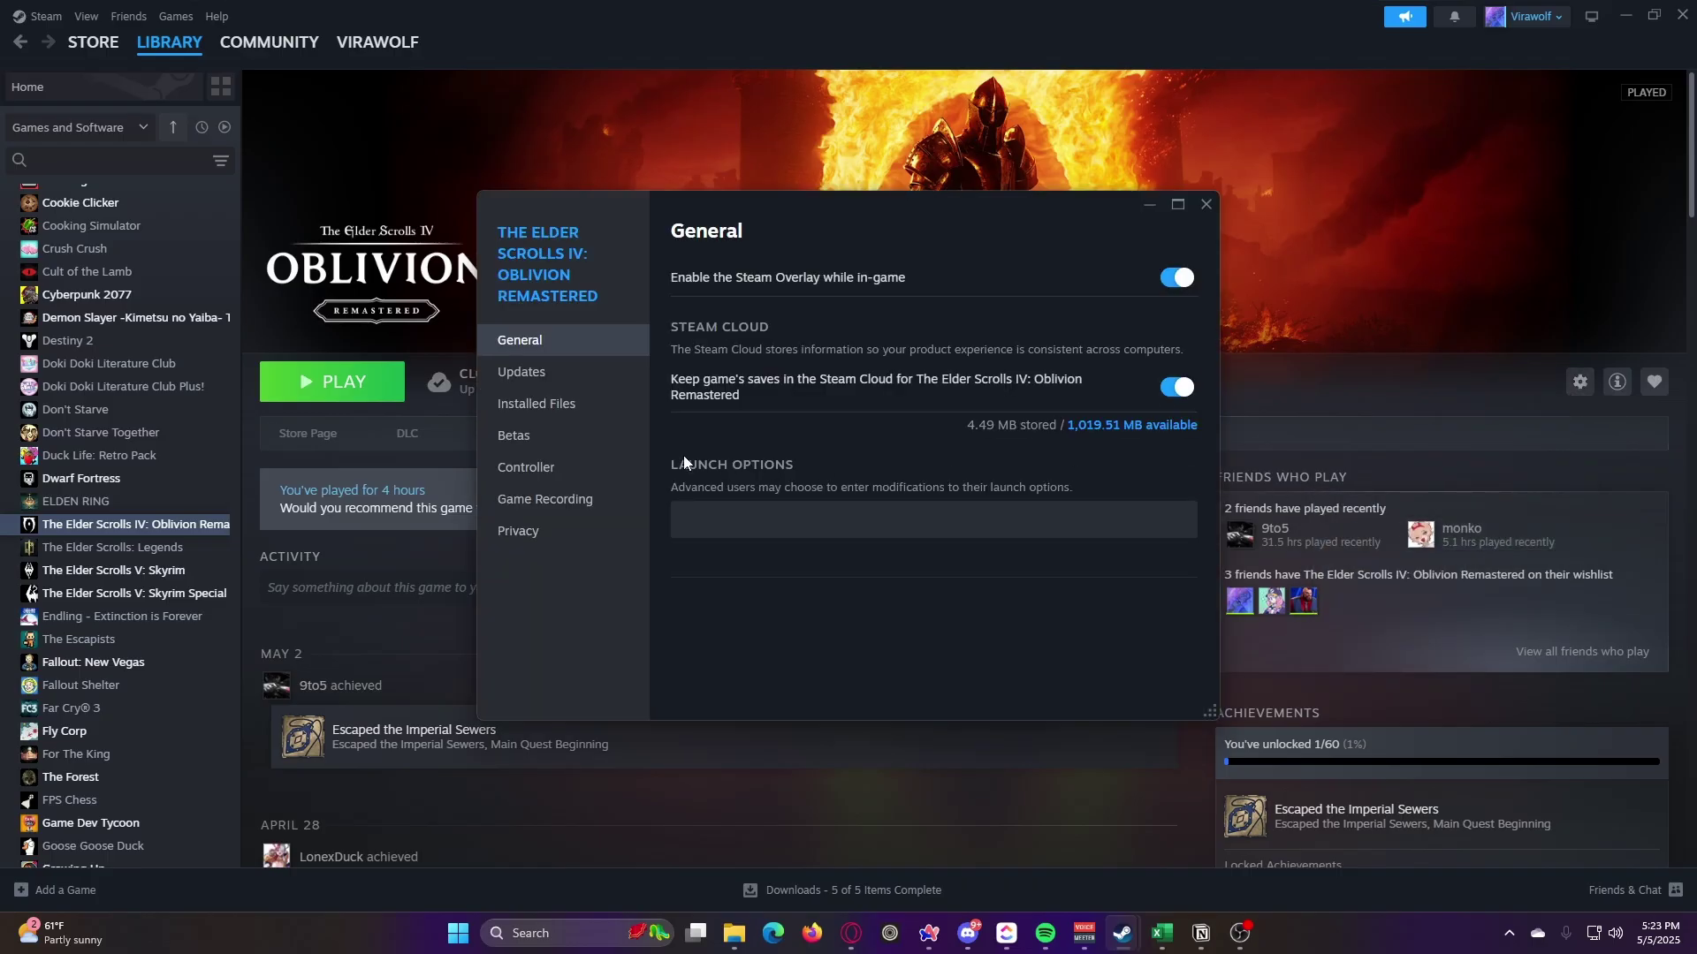
left_click(537, 404)
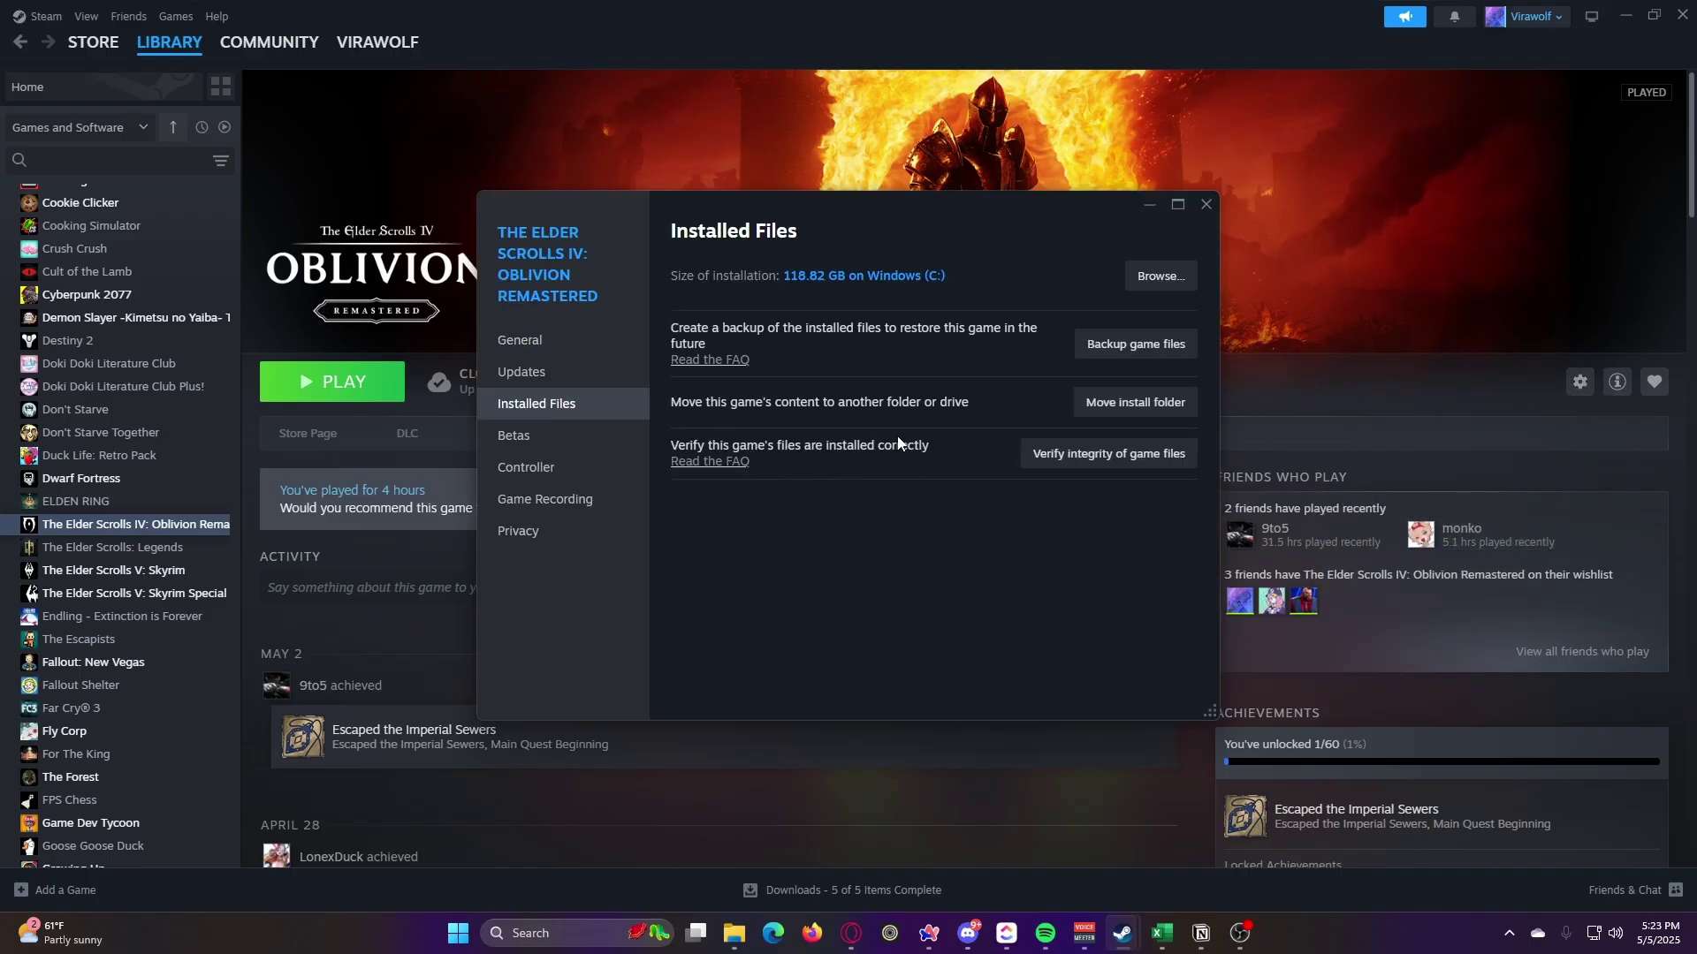
left_click(1155, 281)
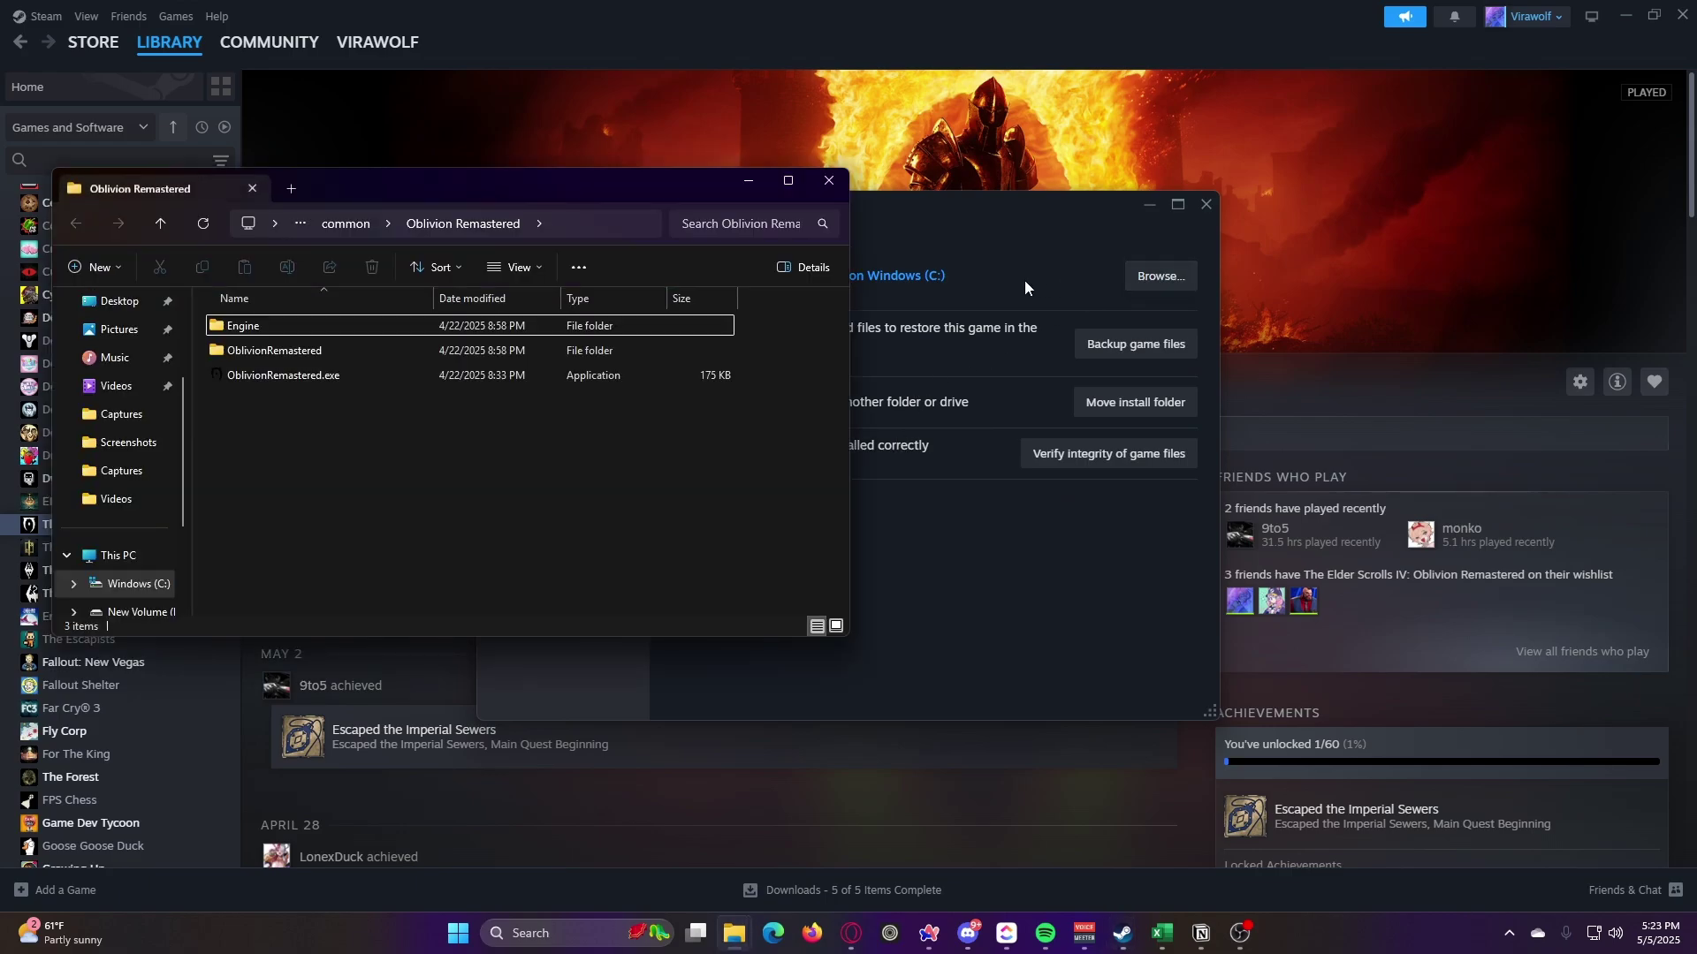
Enlarge the install folder window and navigate into OblivionRemastered\Content\Paks
left_click_drag(684, 185, 837, 147)
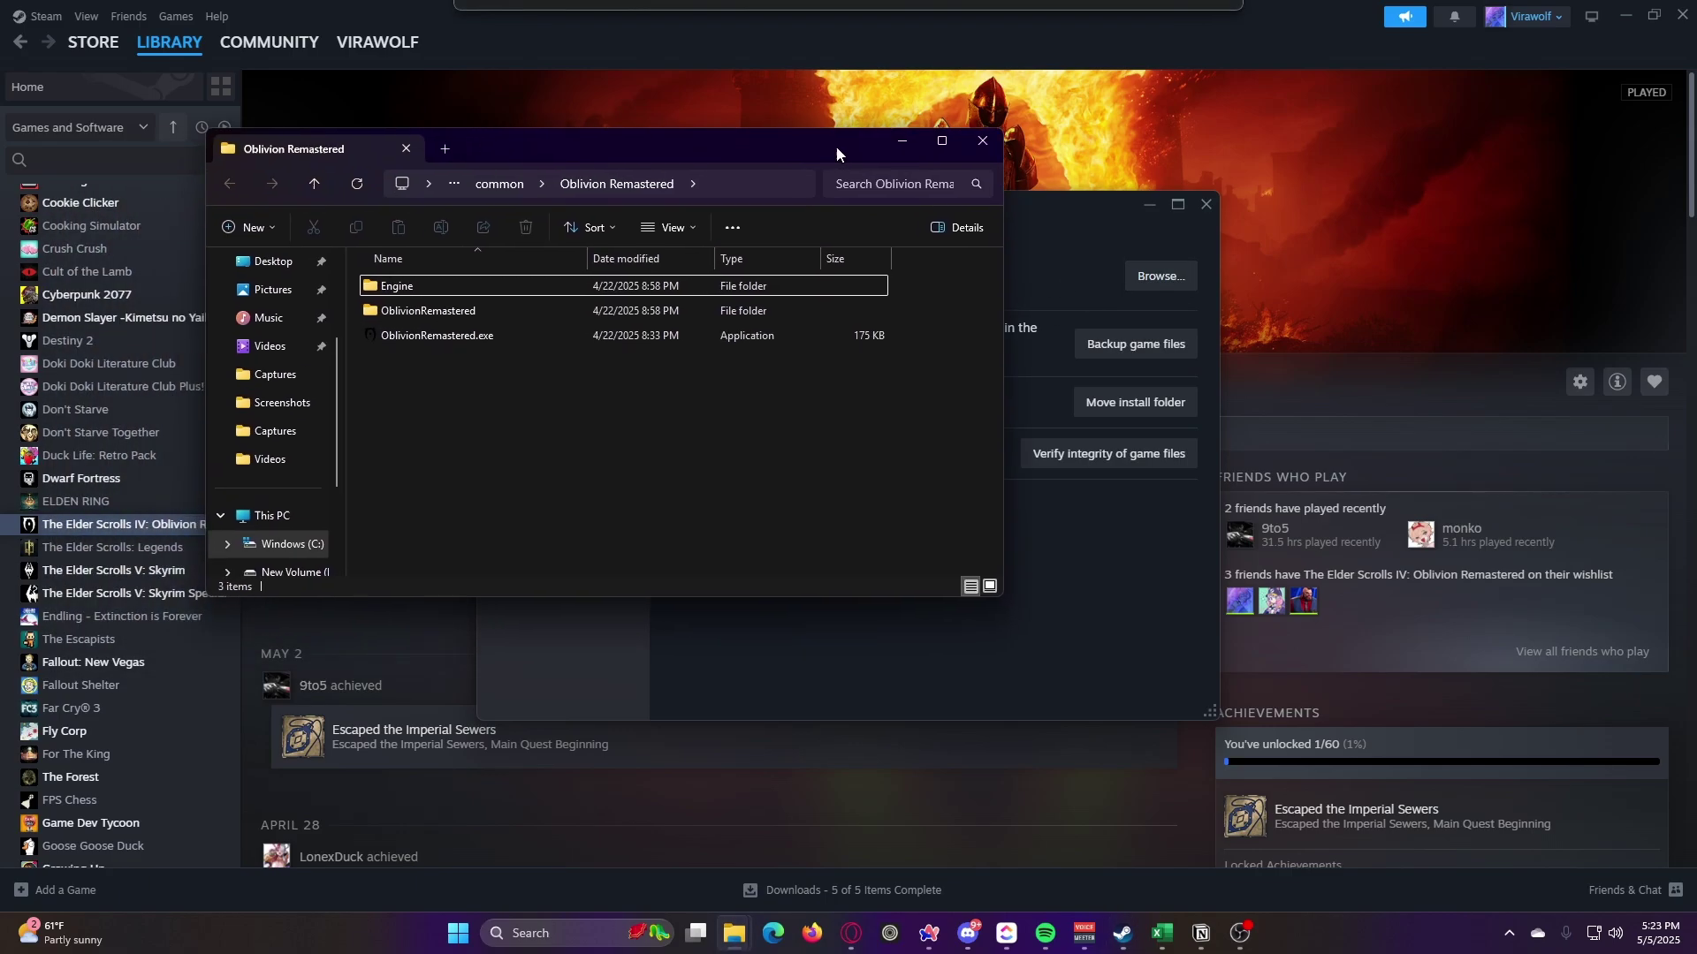
mouse_move(999, 595)
left_mouse_down()
mouse_move(1126, 707)
mouse_move(1423, 796)
left_mouse_up()
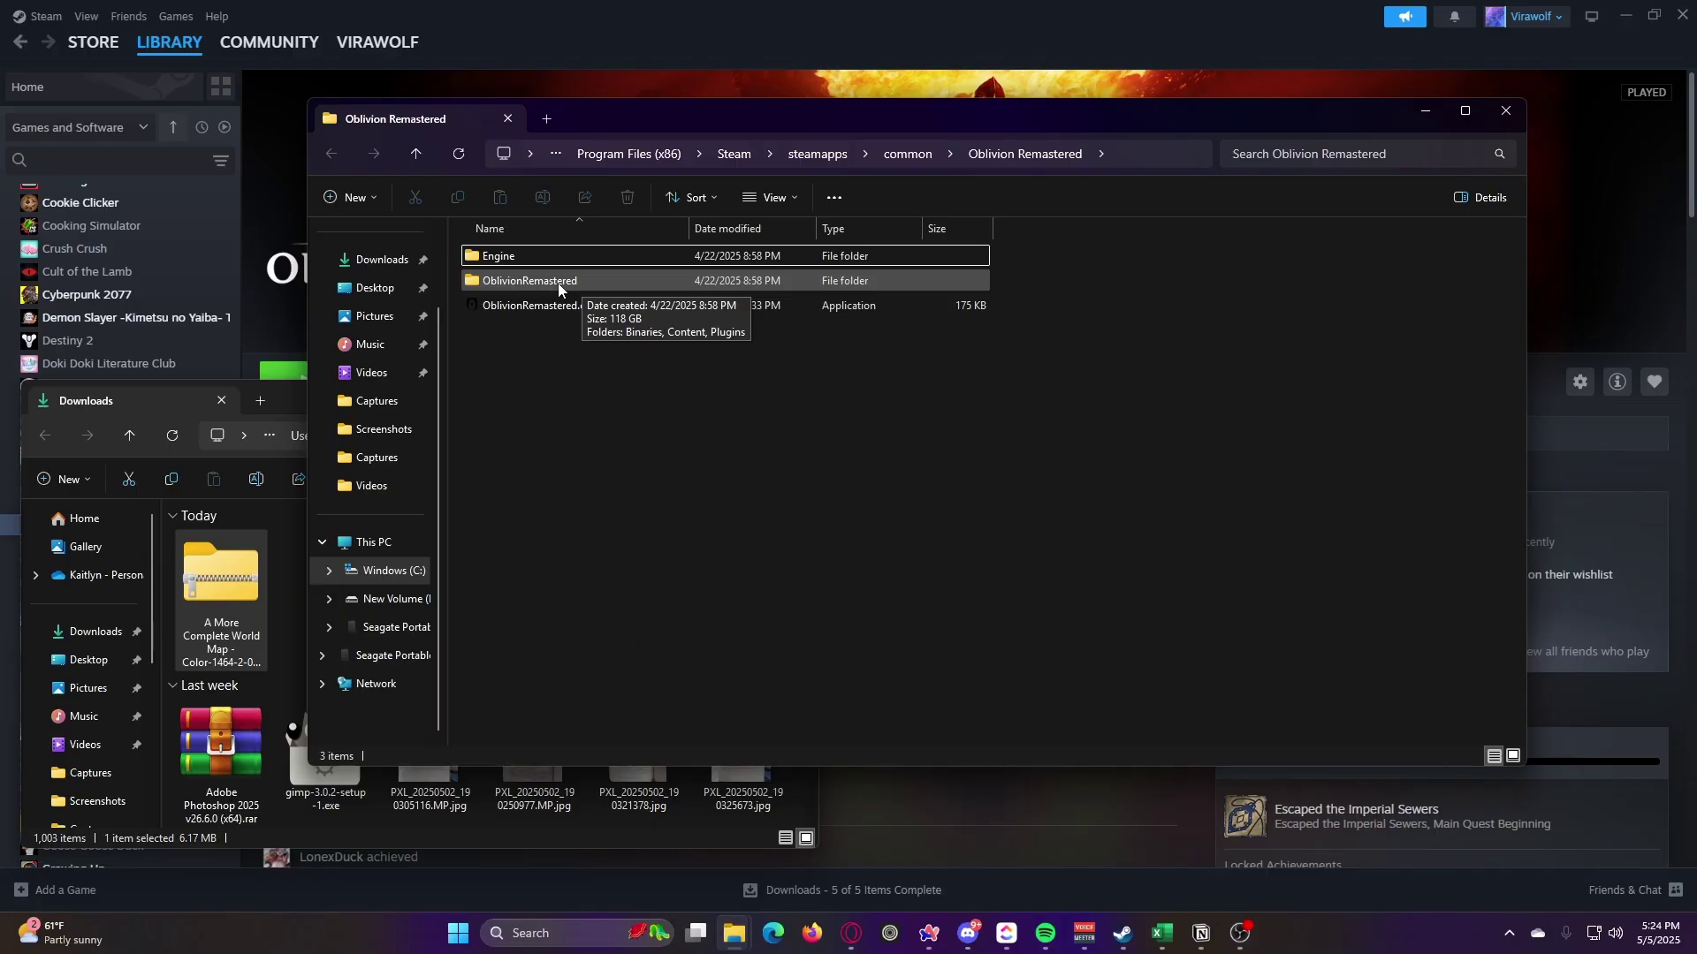
double_click(559, 282)
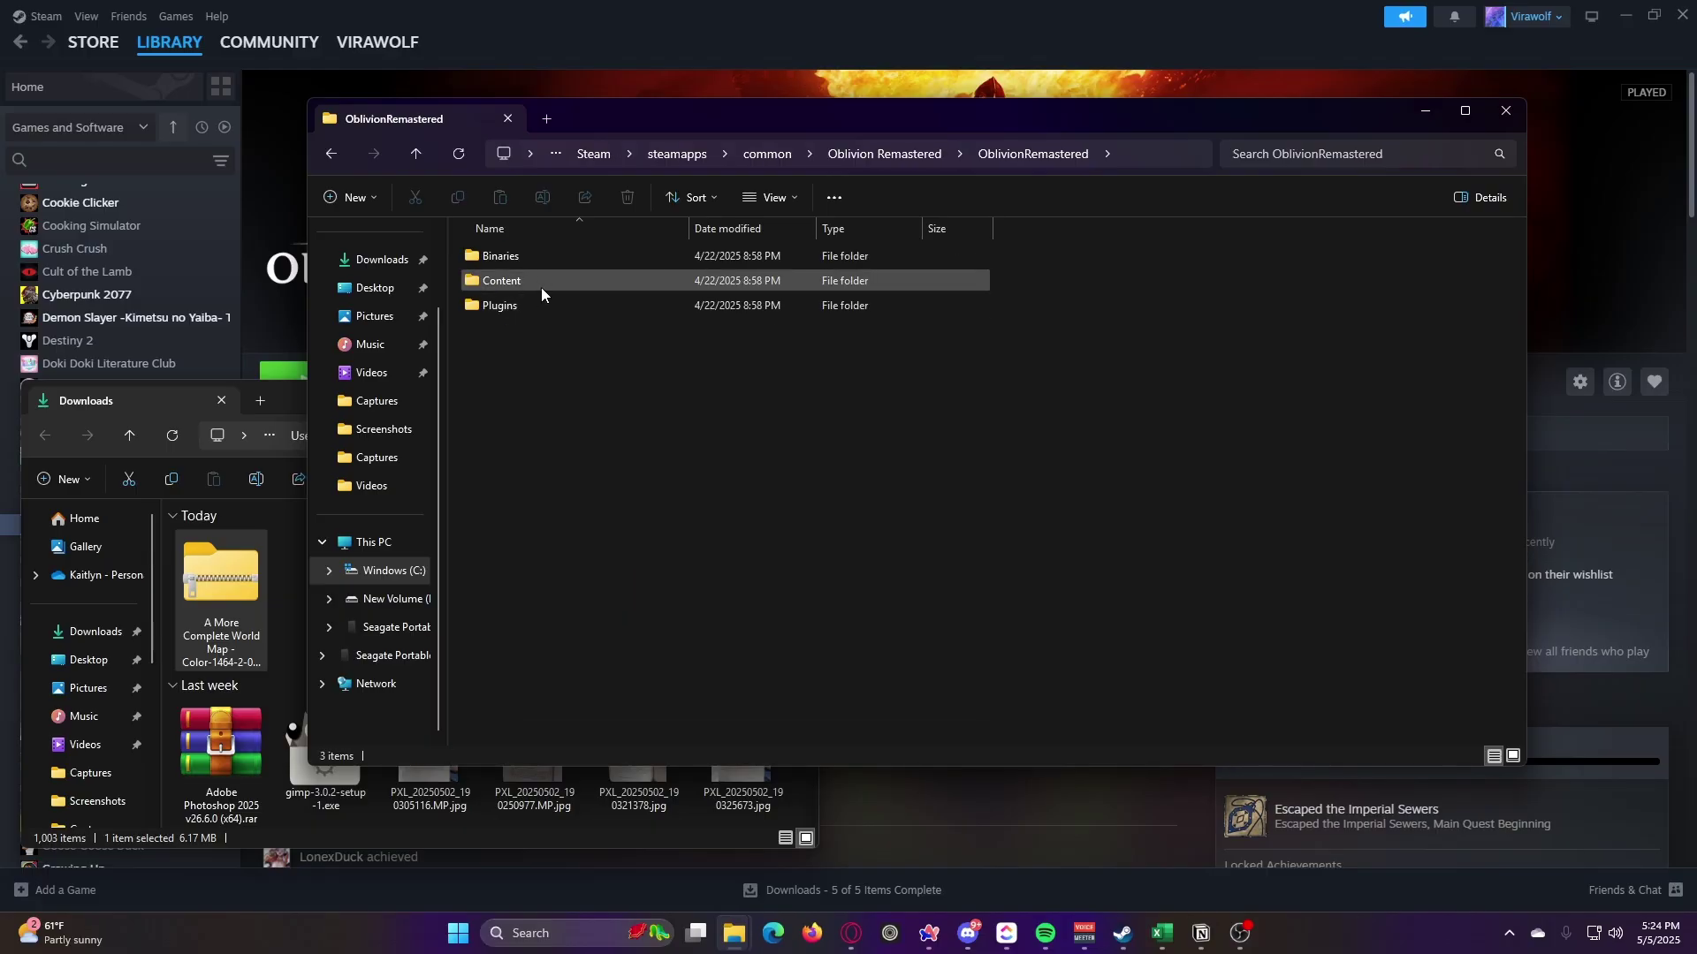
double_click(555, 285)
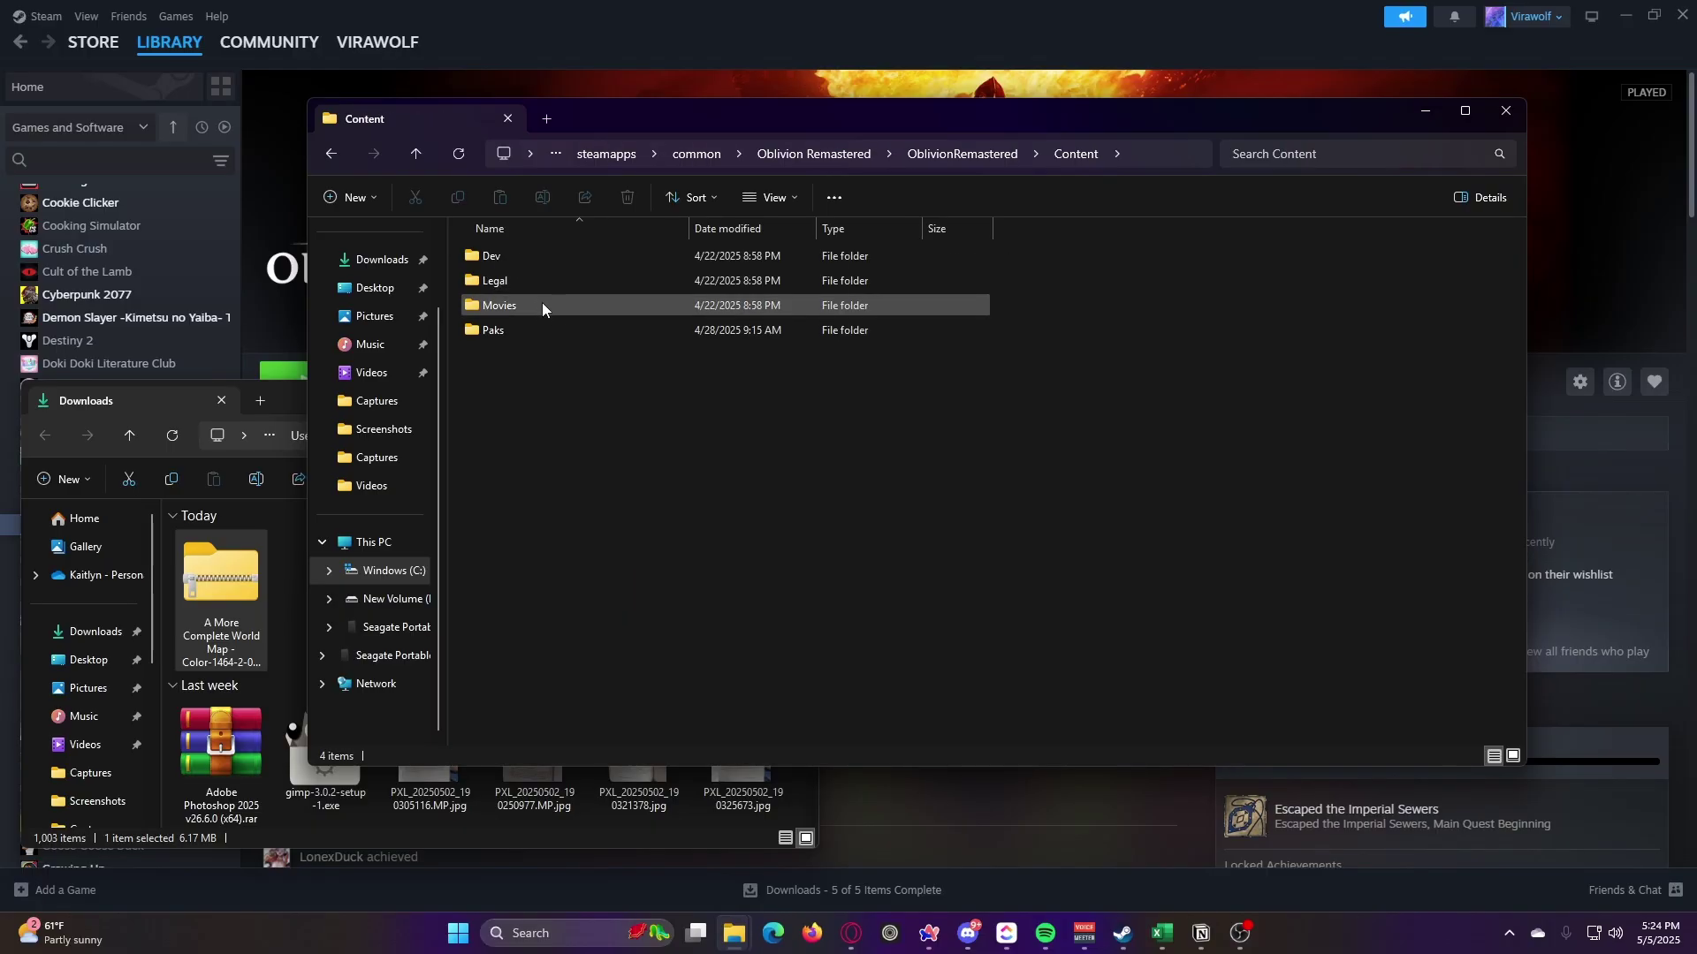
double_click(535, 329)
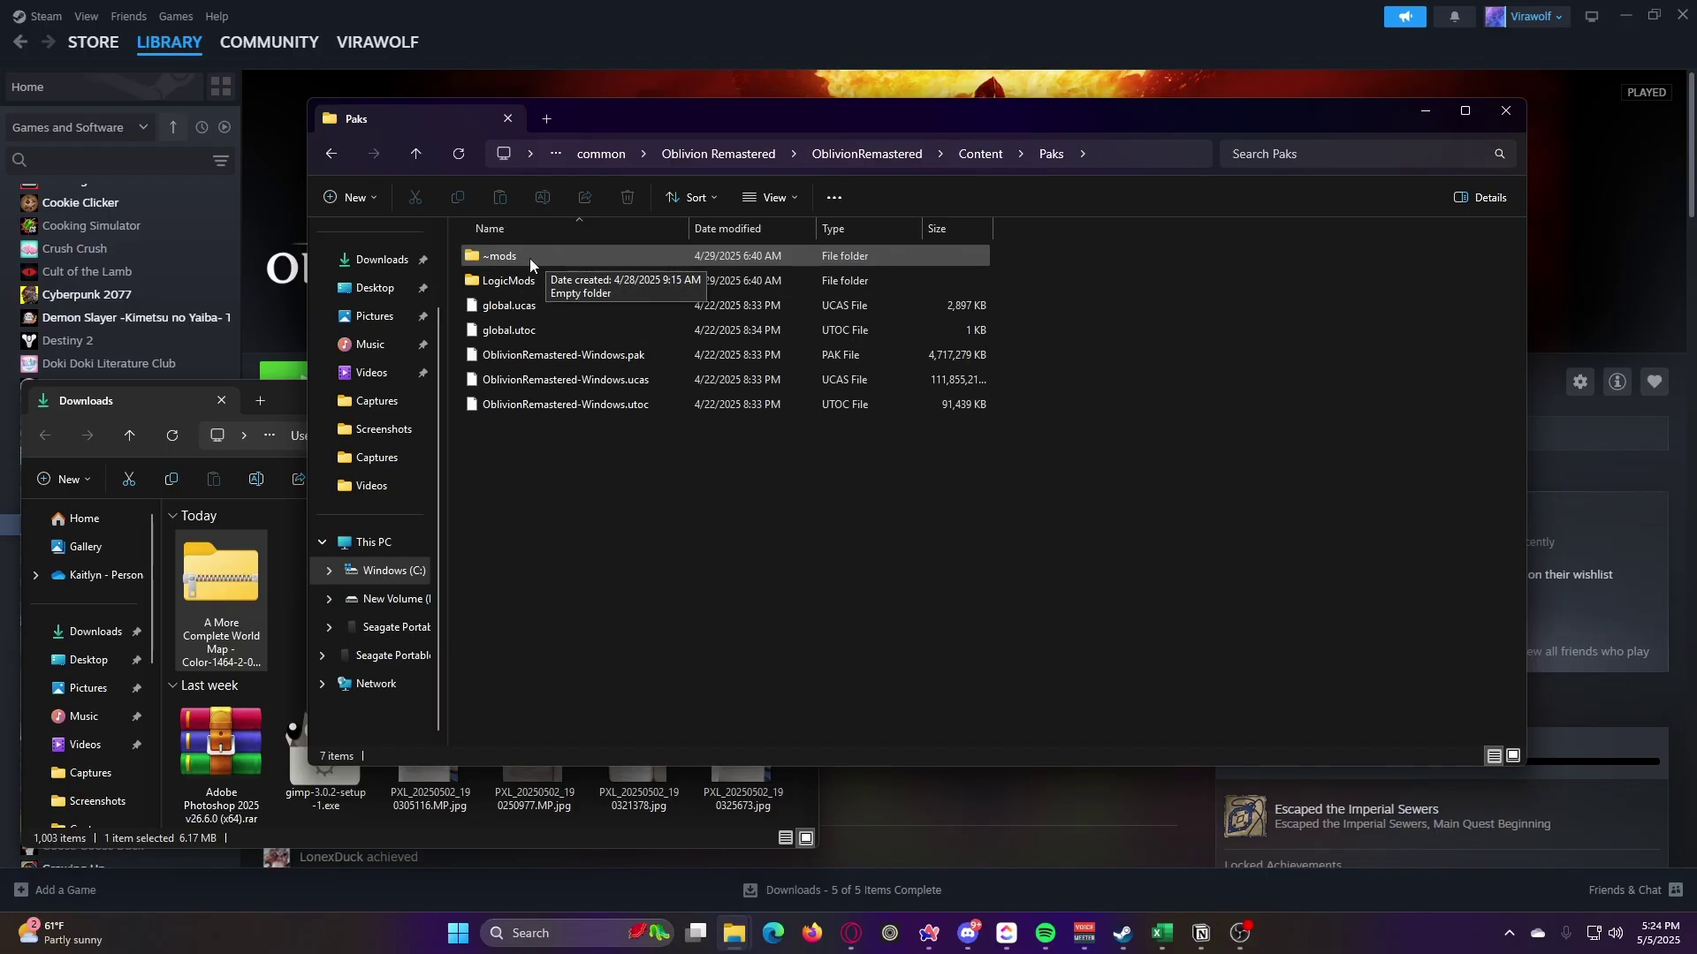
Refresh Paks to show the empty ~mods folder and place the Downloads window beside it
right_click(714, 498)
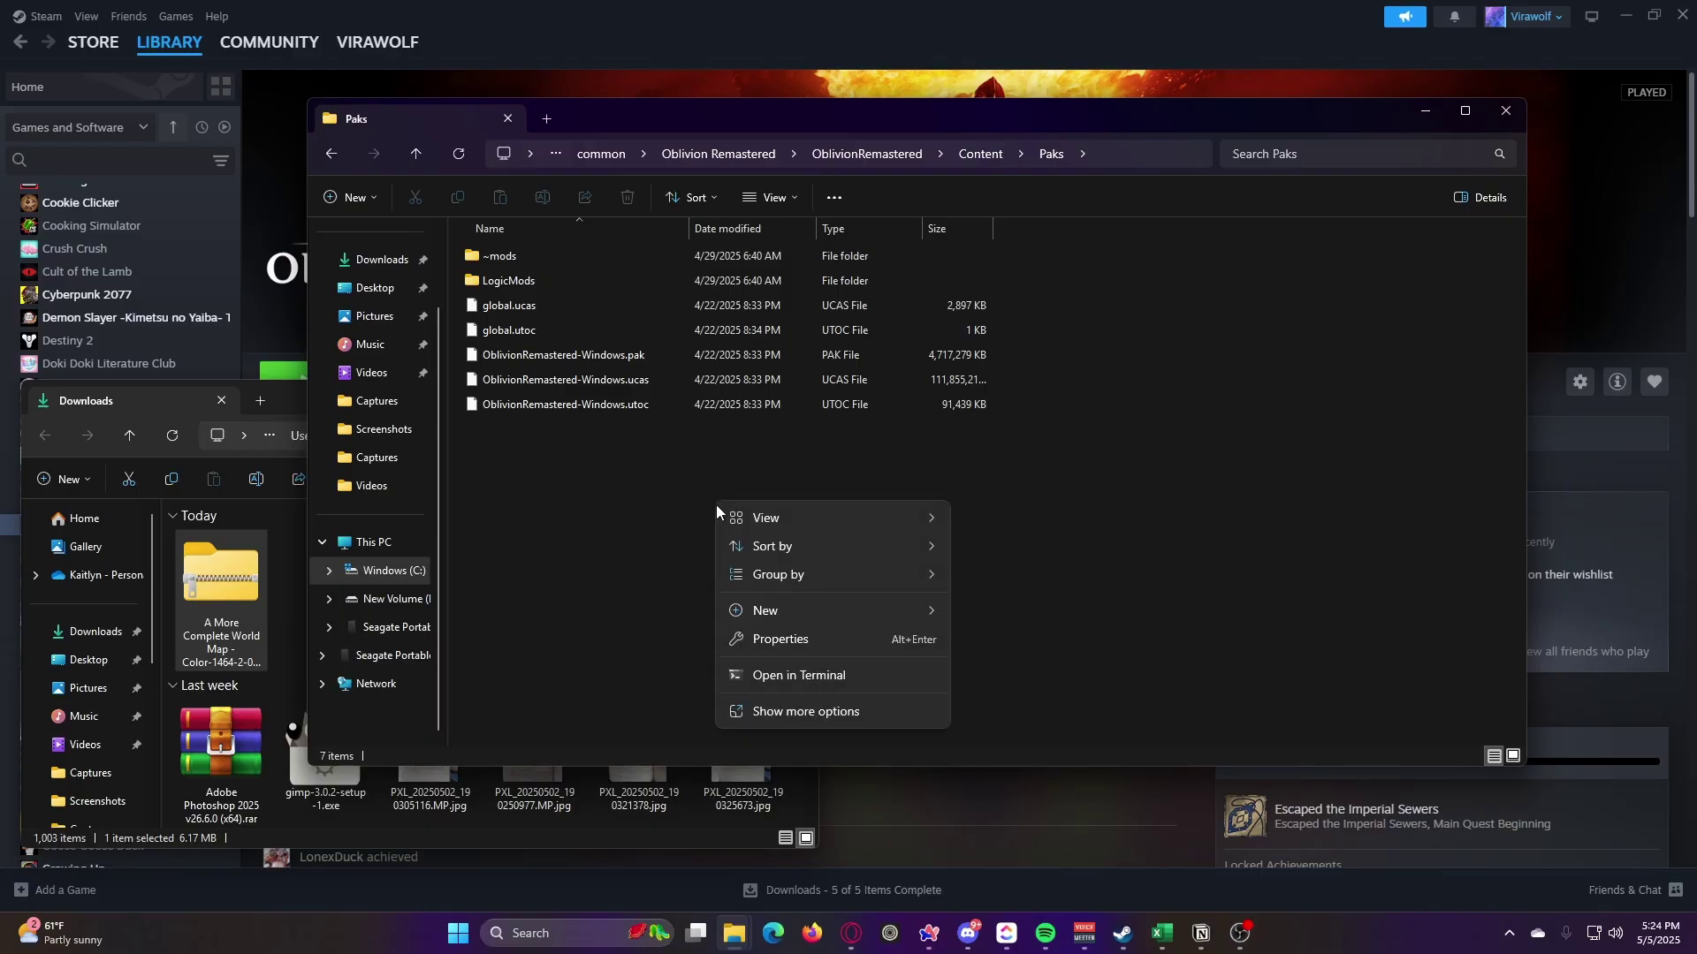
mouse_move(824, 606)
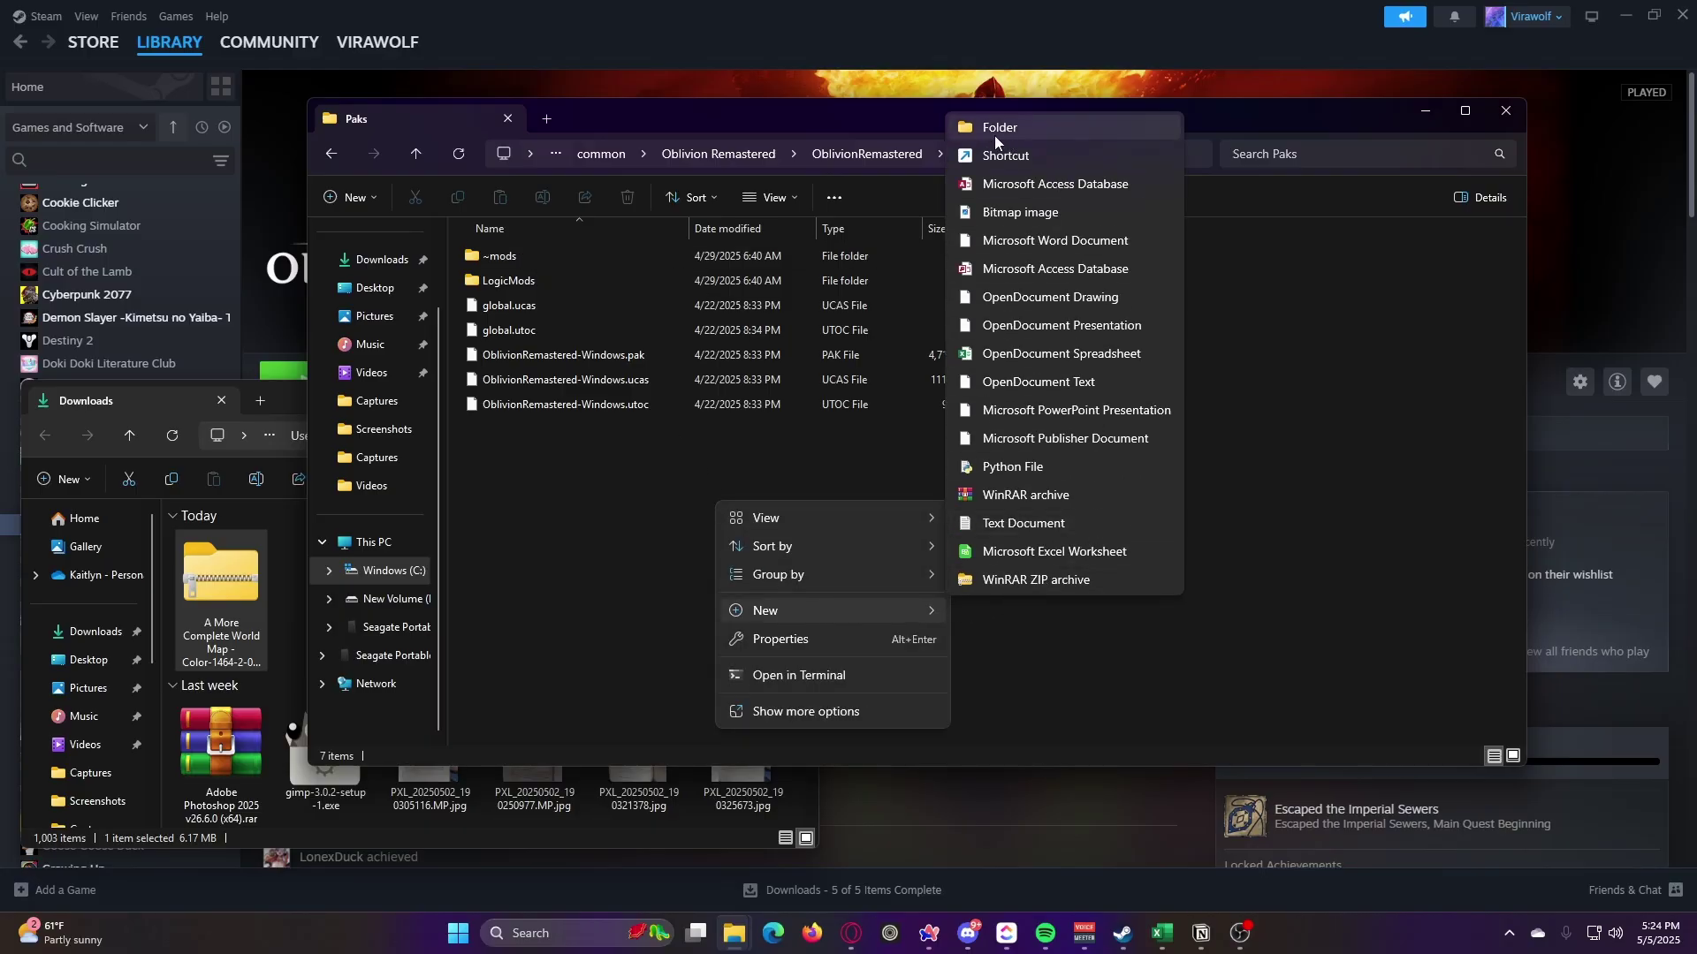
key("Escape")
key("F5")
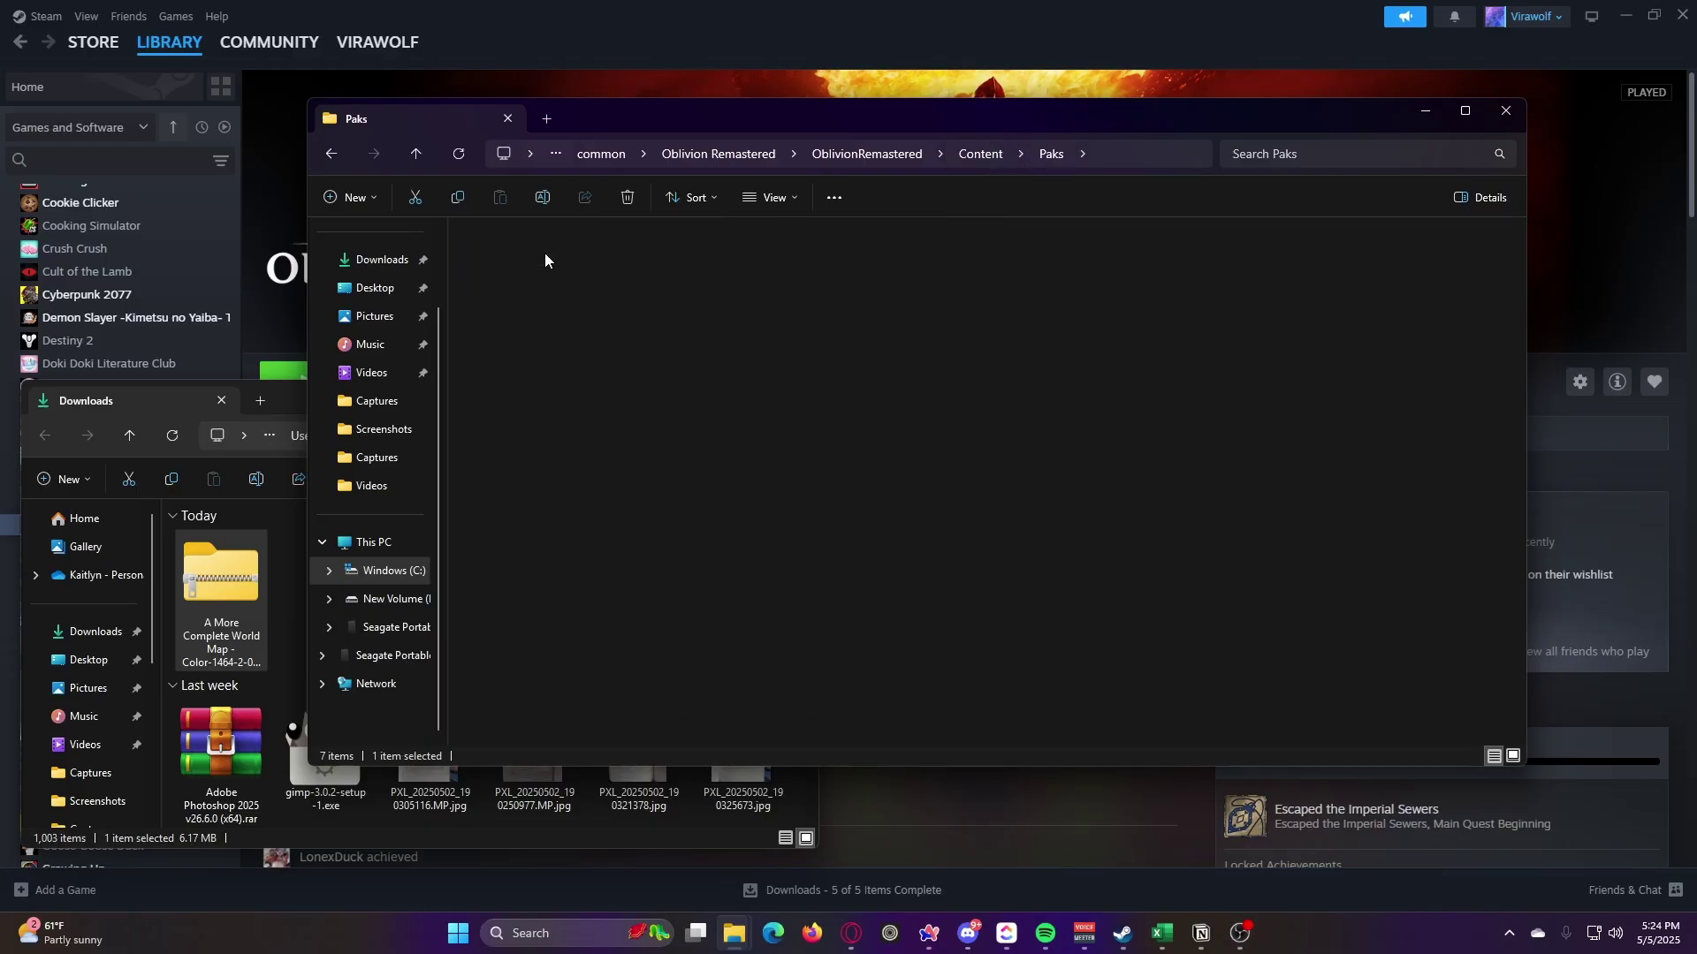
mouse_move(288, 398)
left_mouse_down()
mouse_move(491, 258)
mouse_move(341, 249)
left_mouse_up()
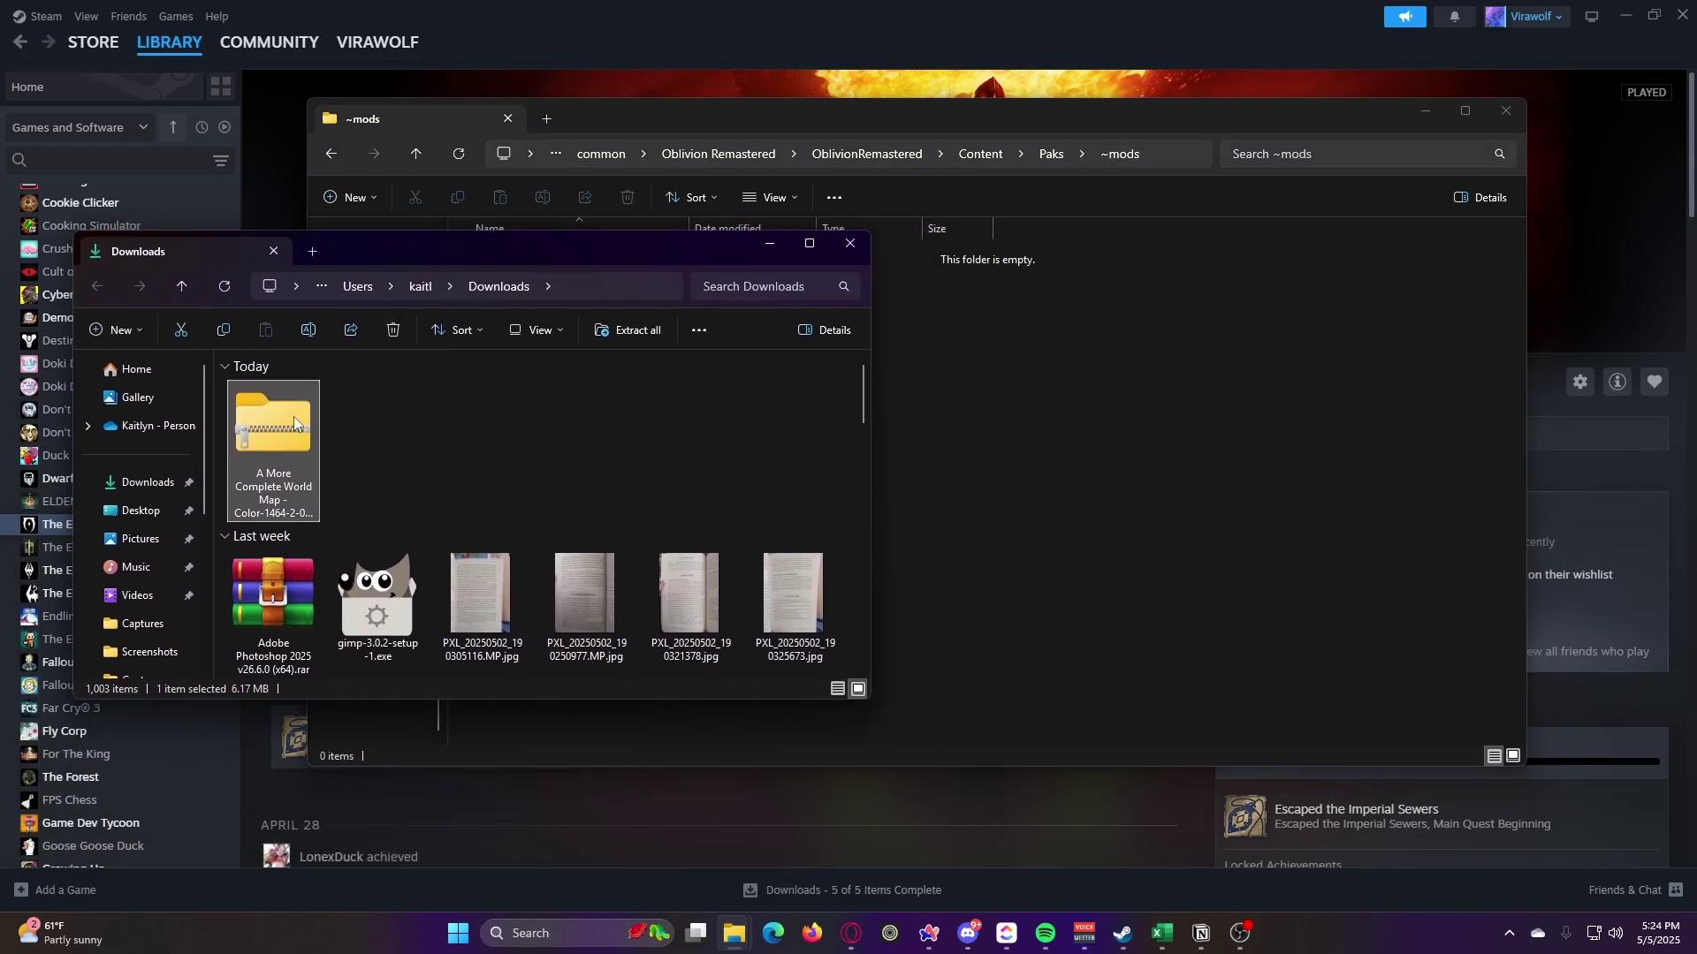
Extract the world map zip with WinRAR into its own folder and open it
right_click(294, 422)
mouse_move(395, 741)
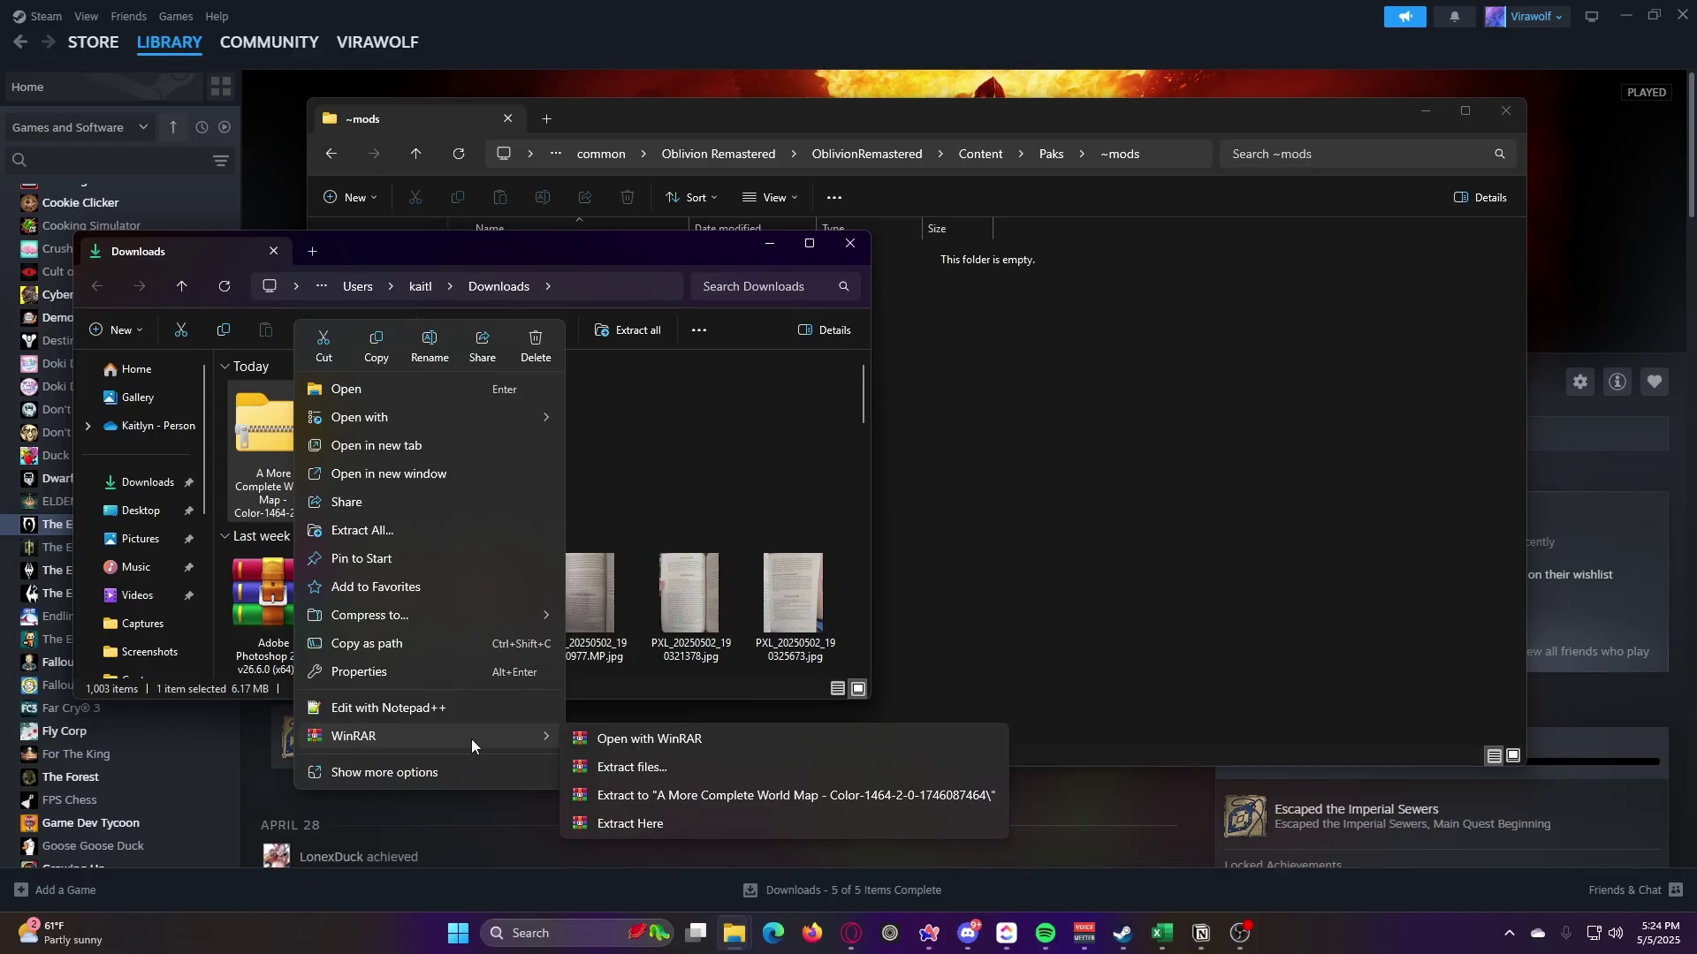
left_click(659, 797)
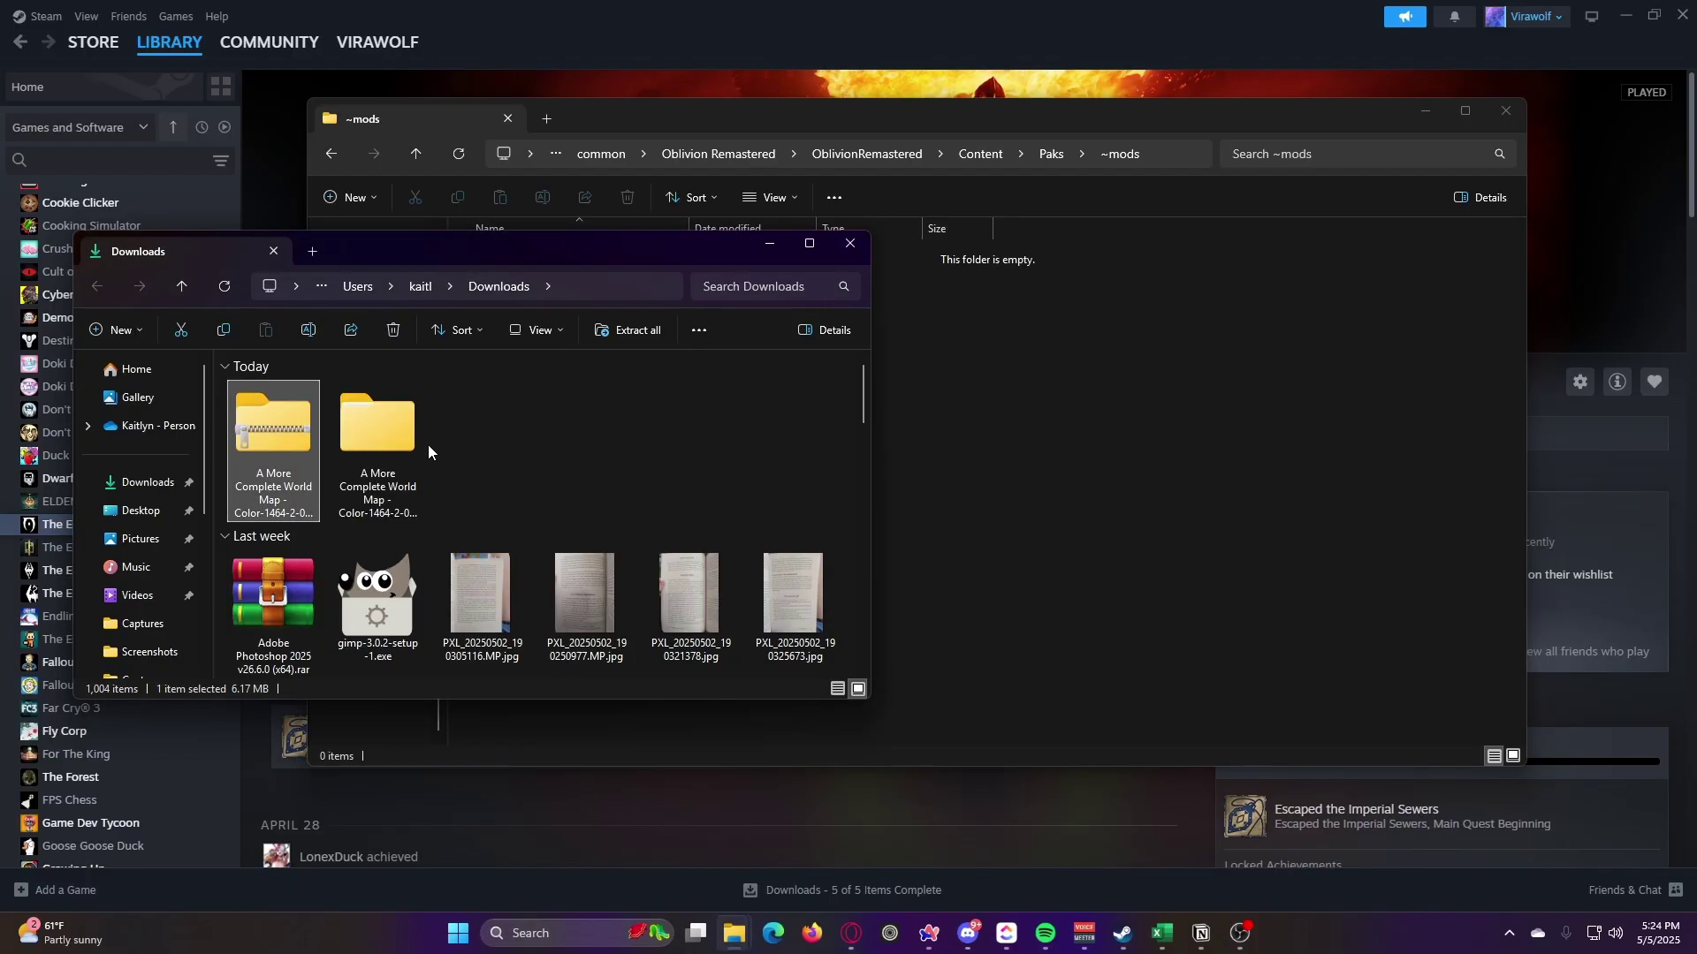
double_click(394, 418)
Copy the three BetterWorldMap_Color_P files (.ucas, .utoc, .pak) into Paks\~mods
left_click_drag(305, 580, 296, 519)
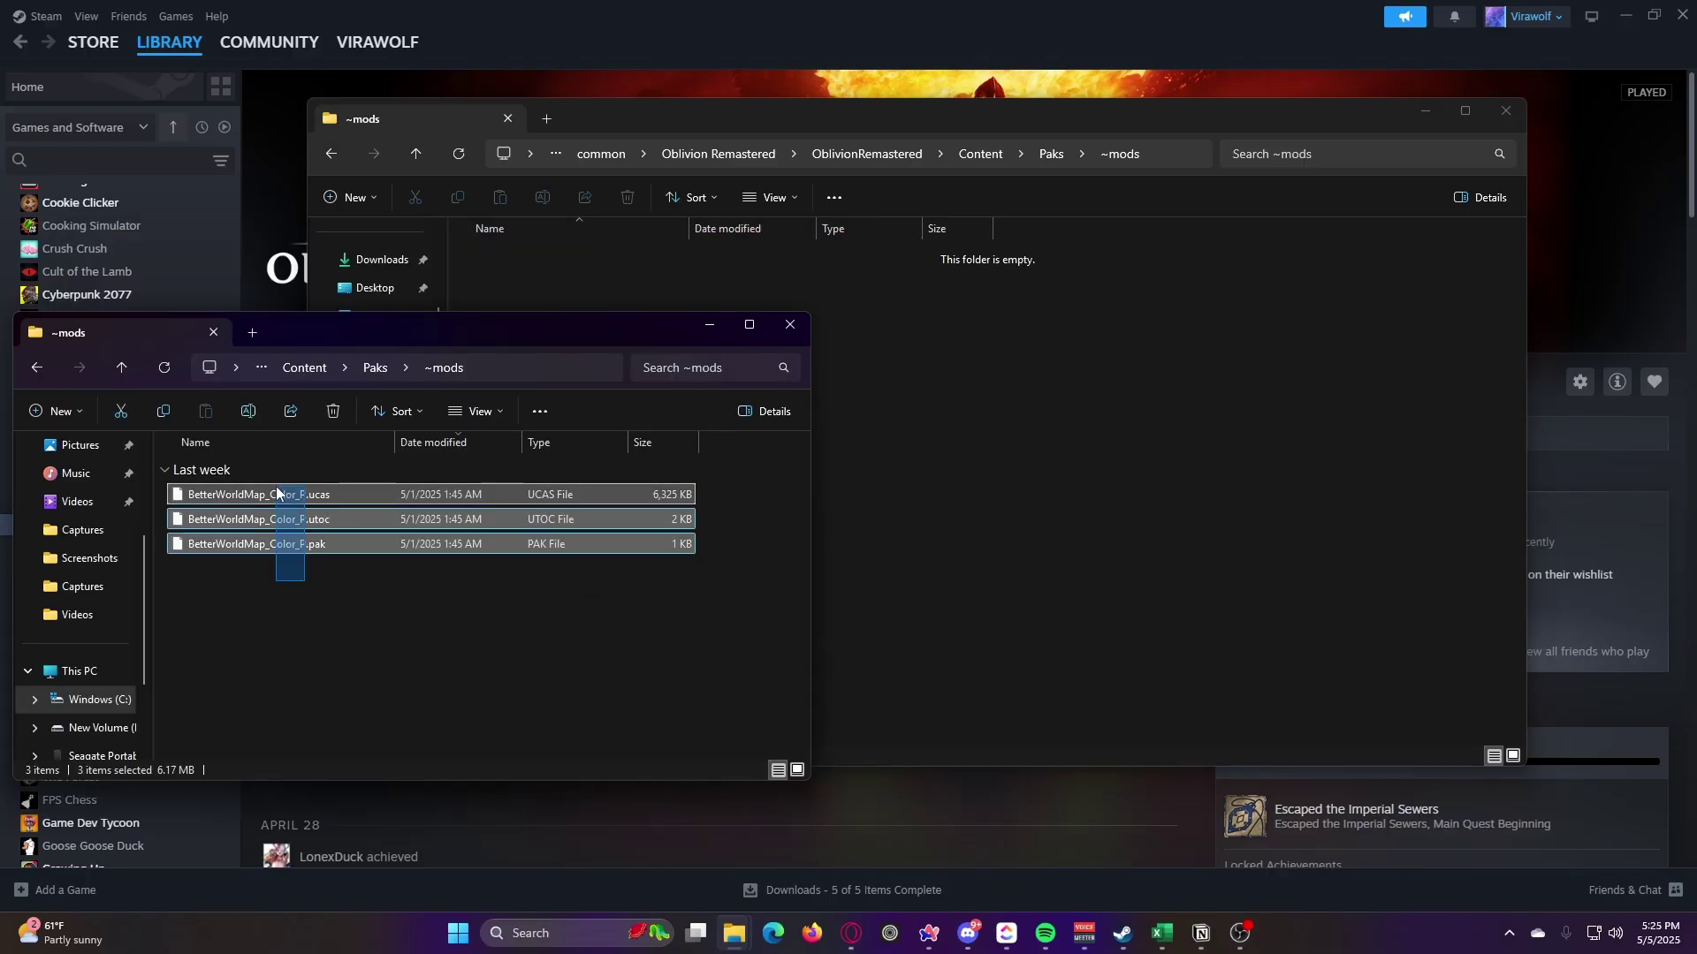
right_click(274, 494)
left_click(348, 502)
left_click(1028, 424)
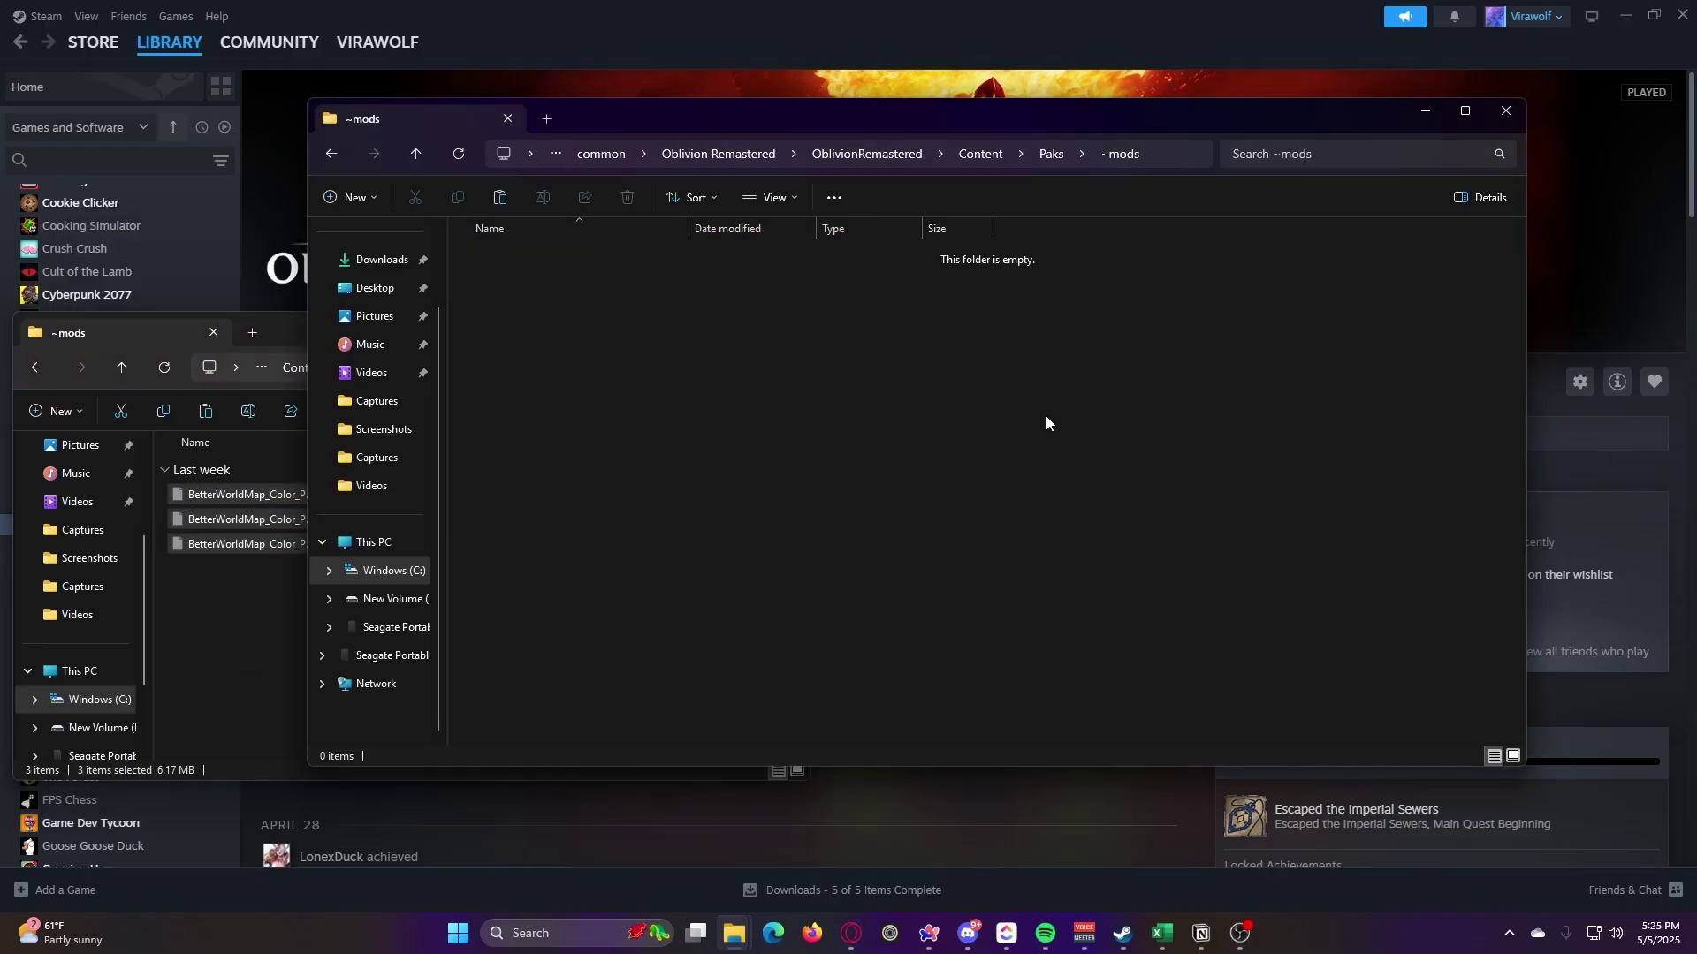
right_click(730, 403)
left_click(758, 424)
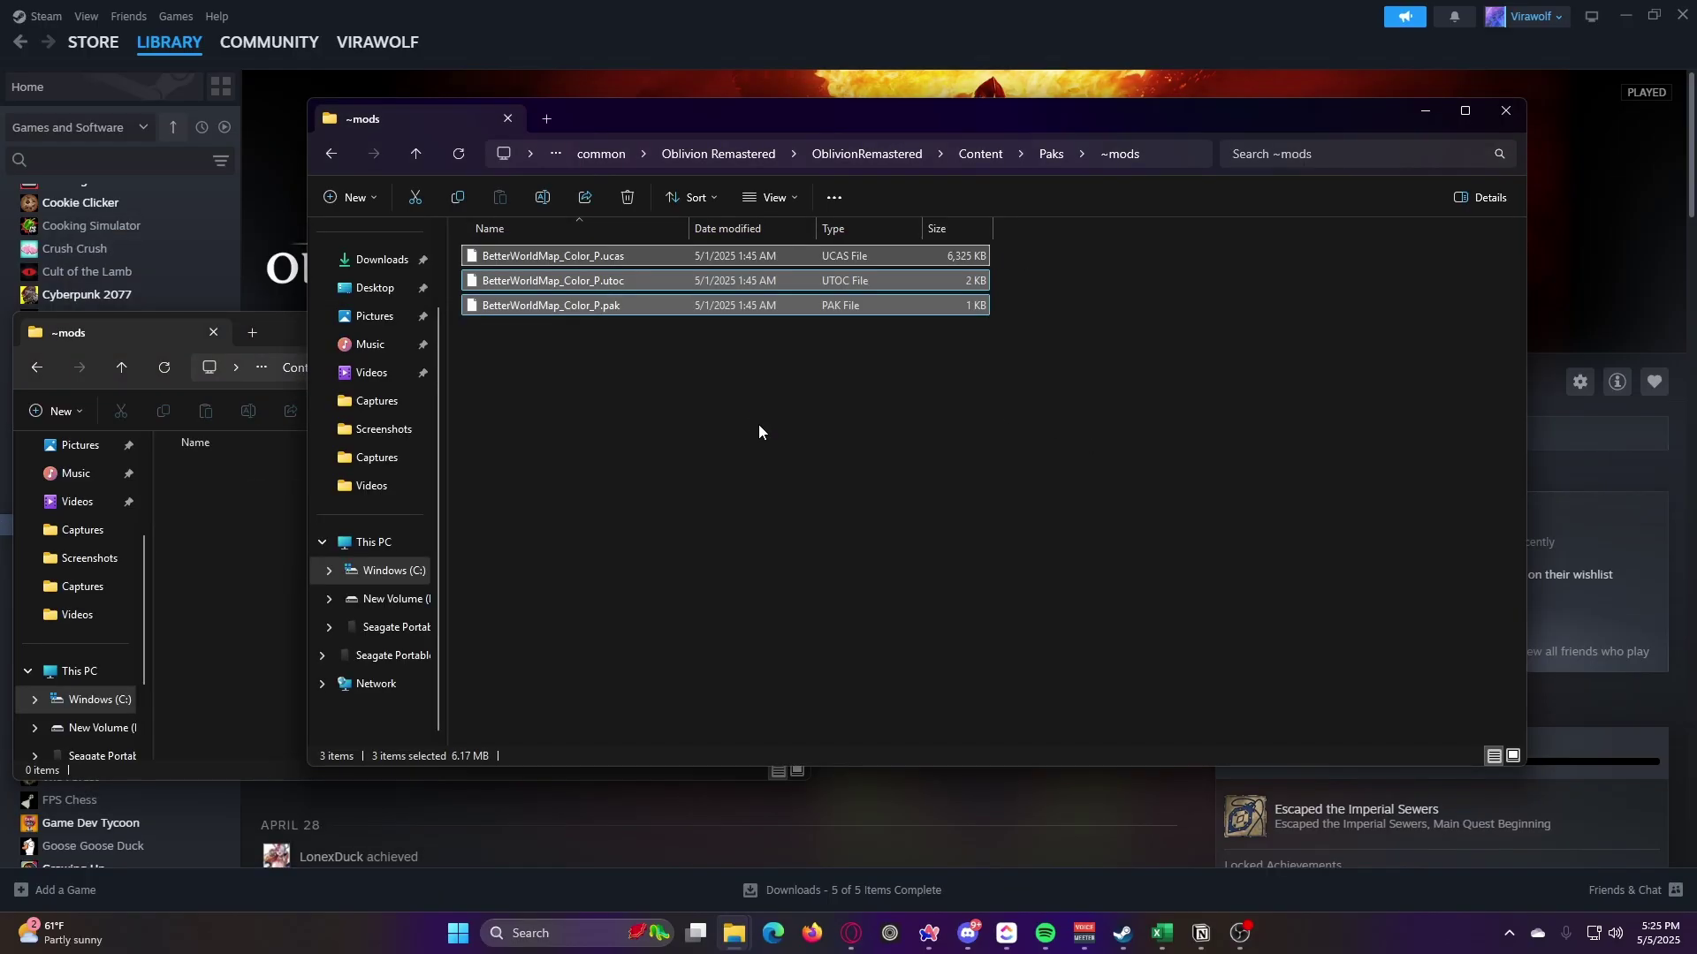
left_click(758, 425)
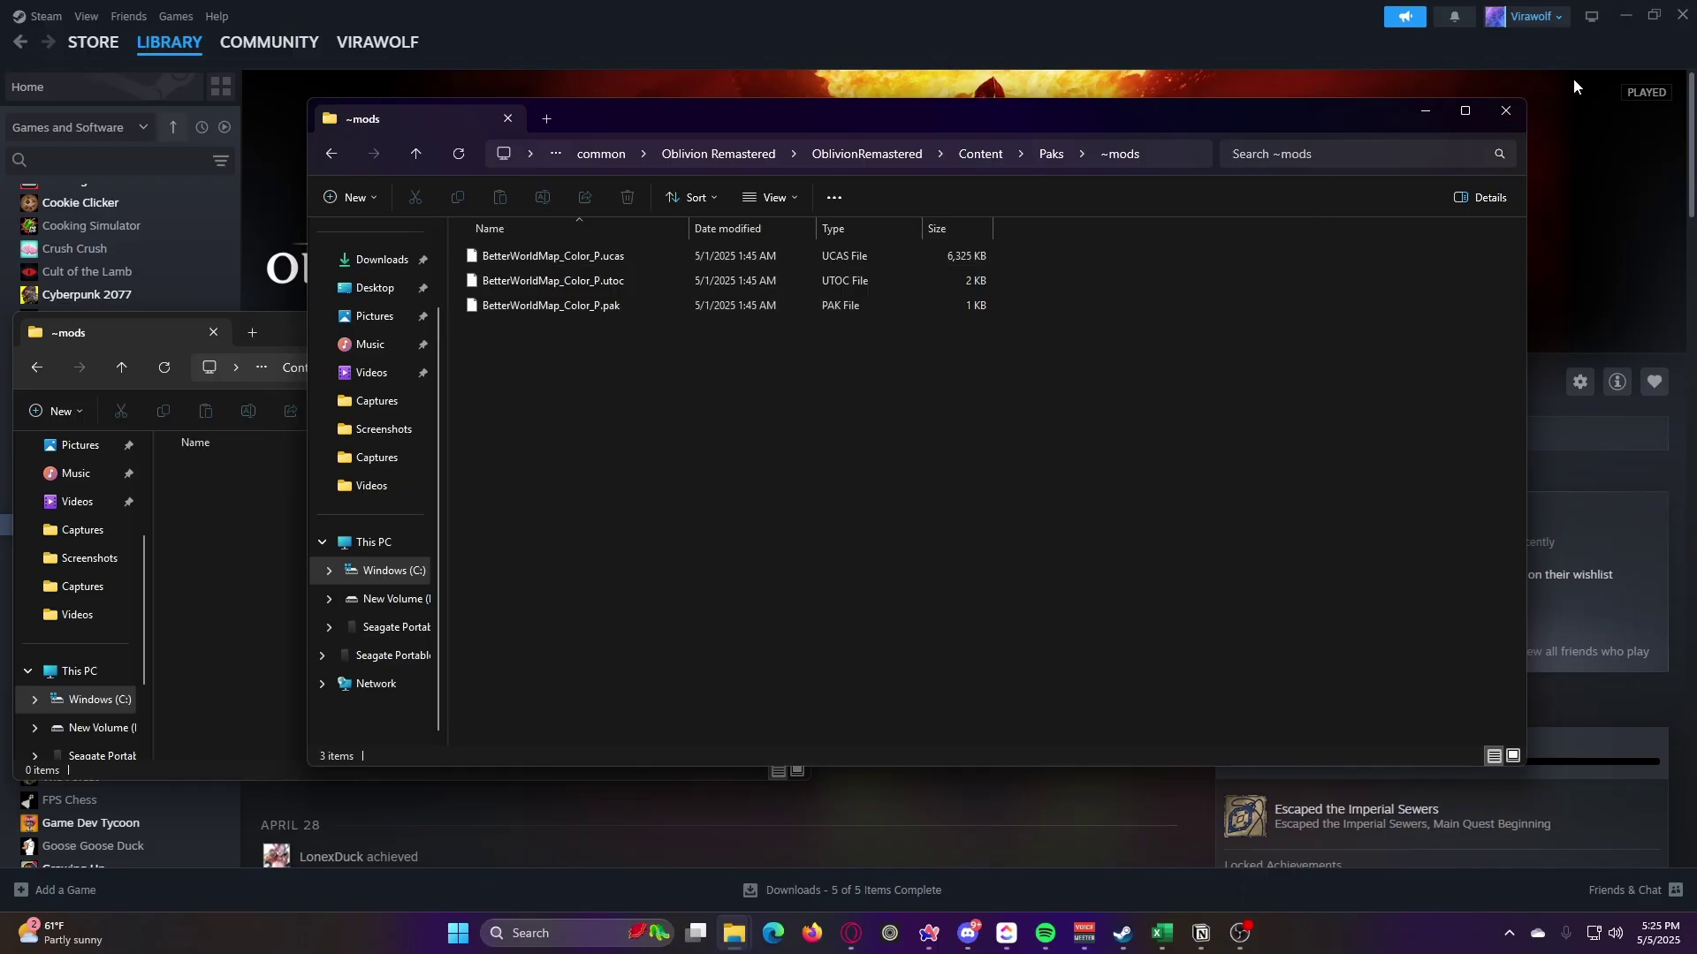
Close the folder windows and Steam properties, then play Oblivion Remastered
left_click(1504, 108)
left_click(789, 334)
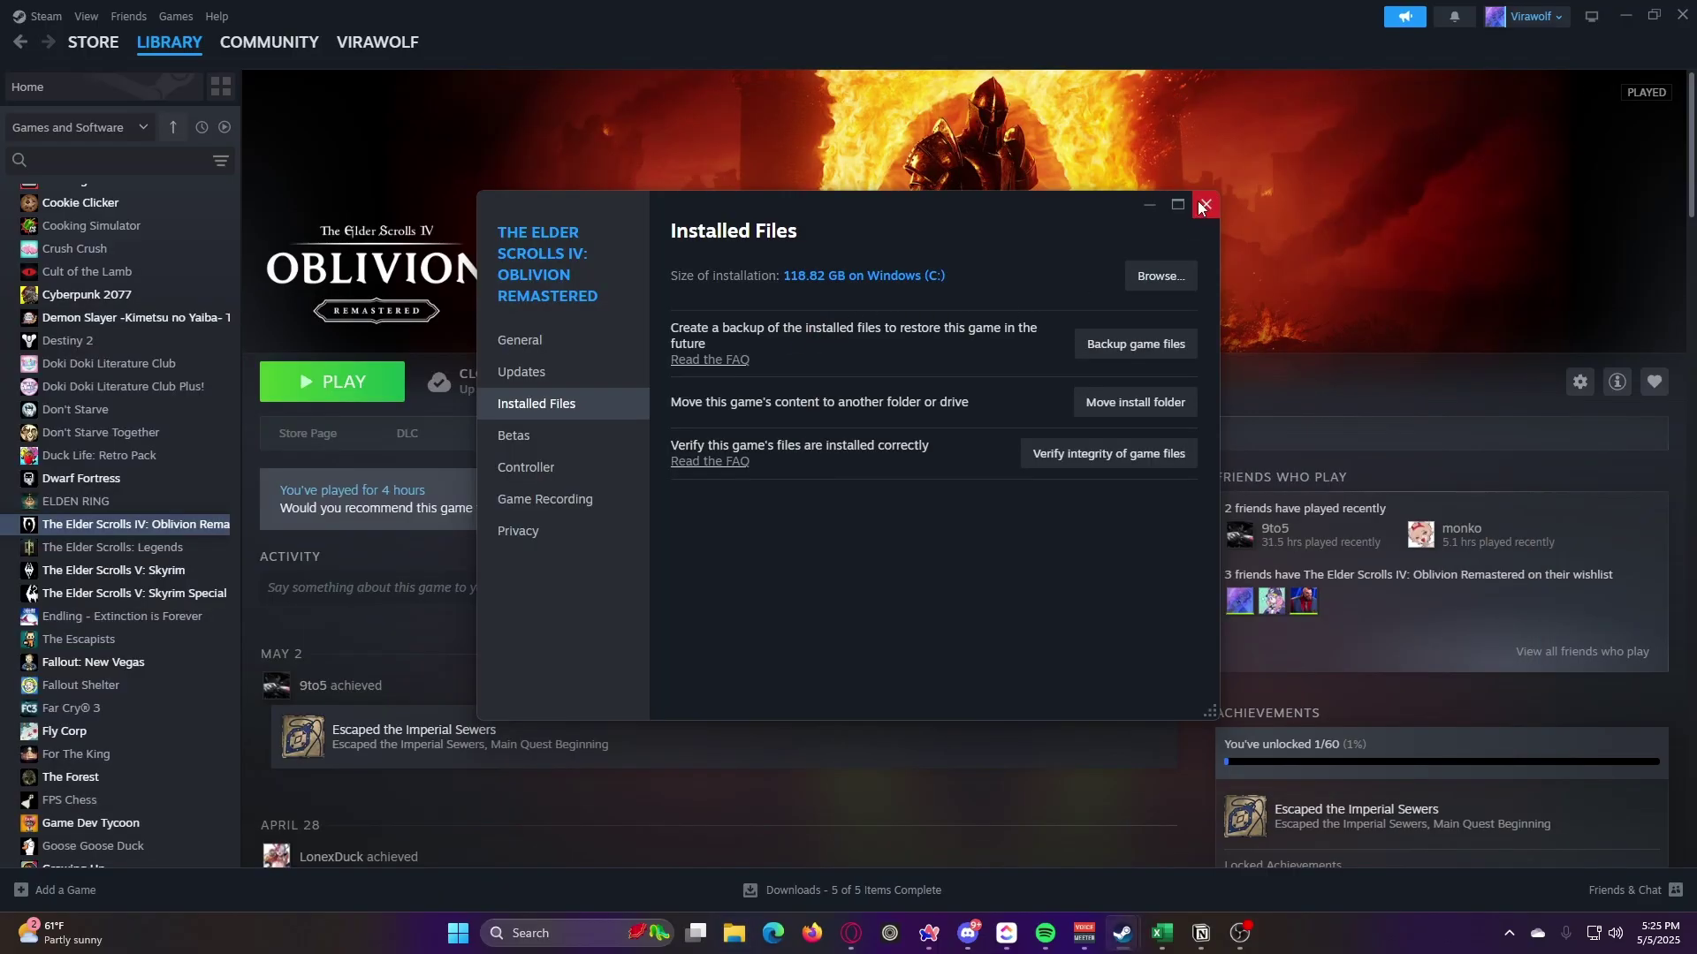
left_click(1204, 205)
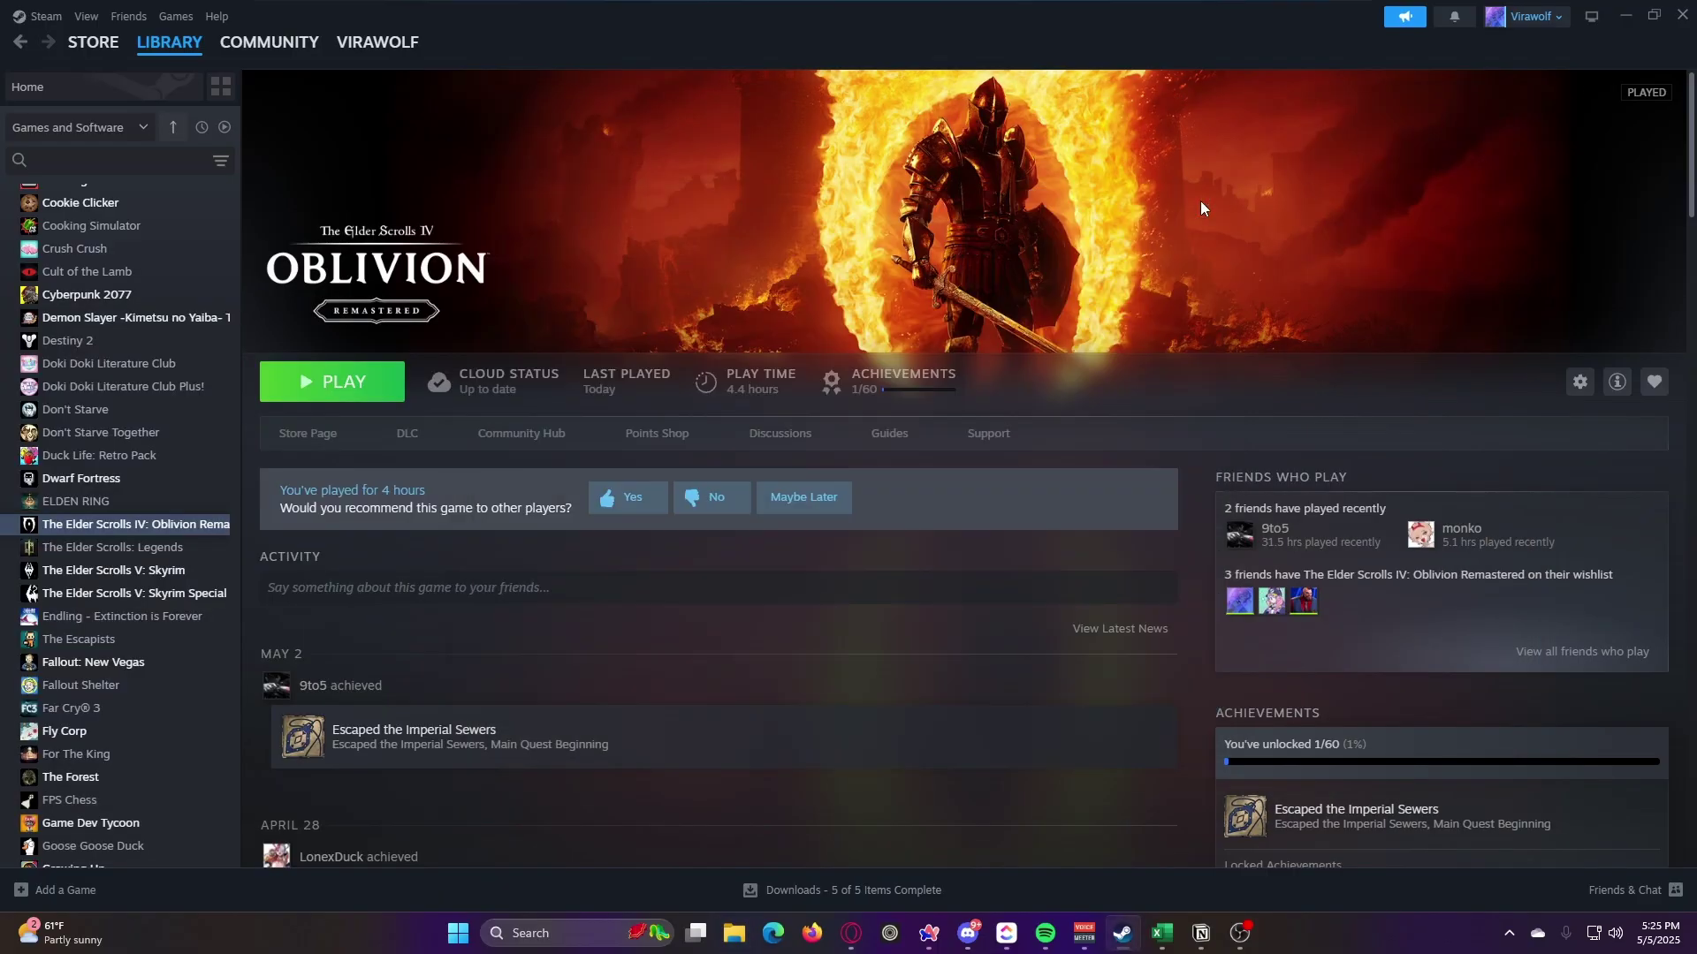
left_click(334, 392)
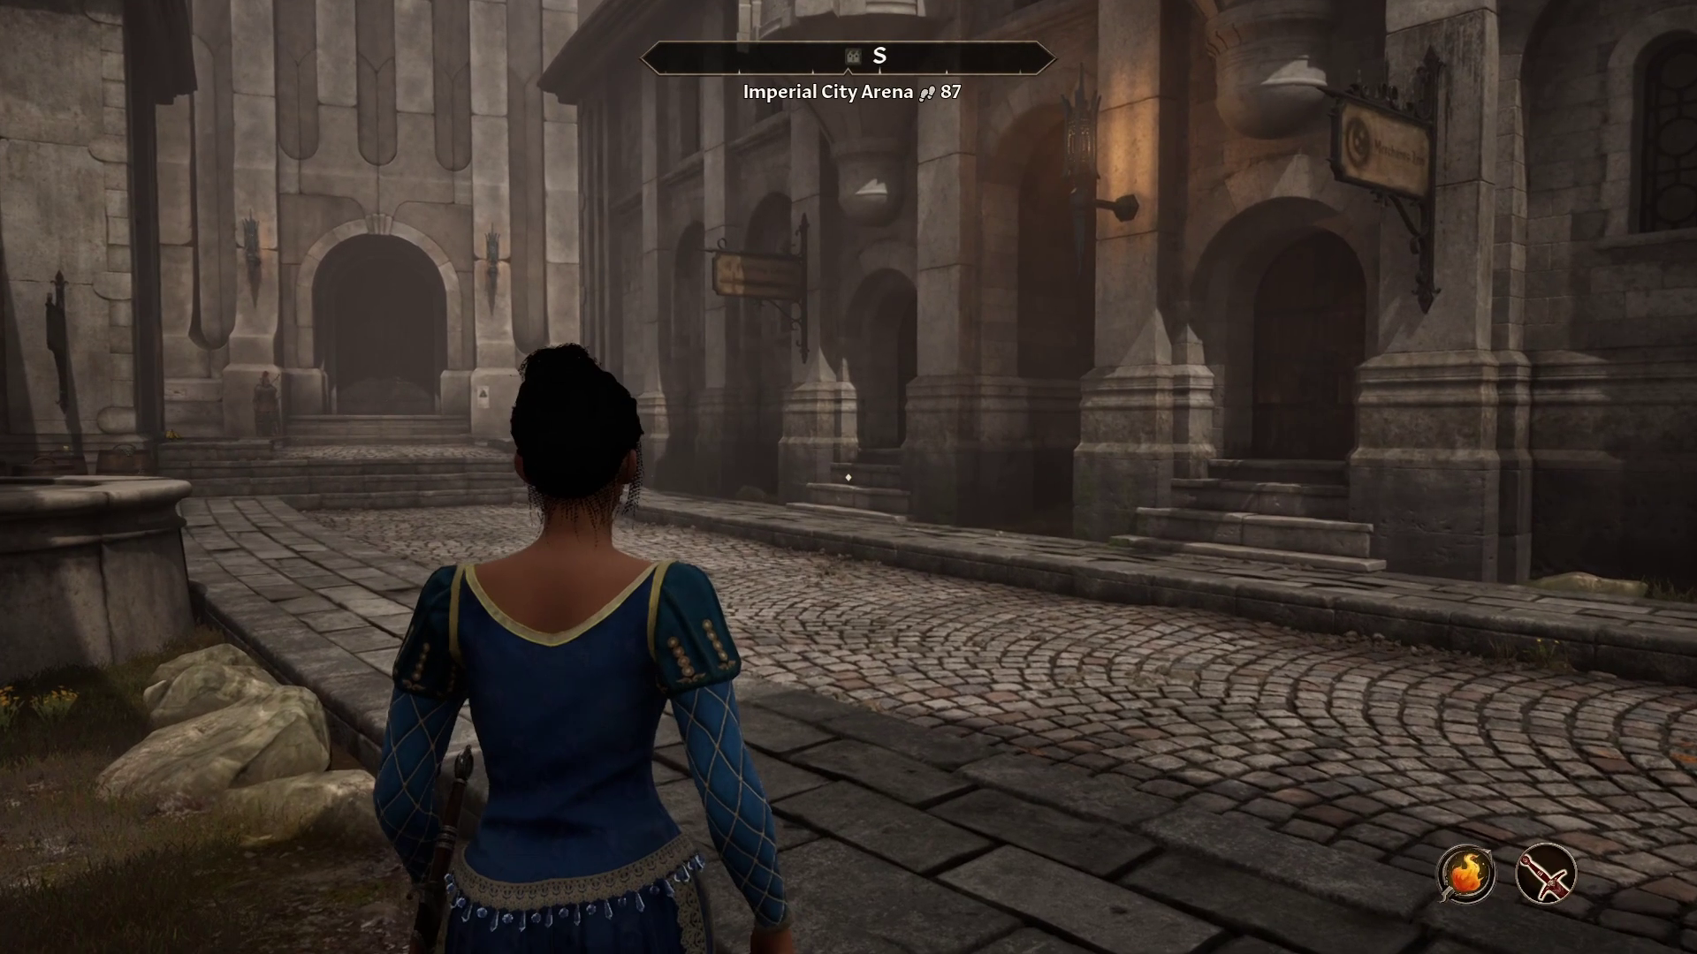
Open the in-game map and pan from Bravil back to the Imperial City to check the color map
key("m")
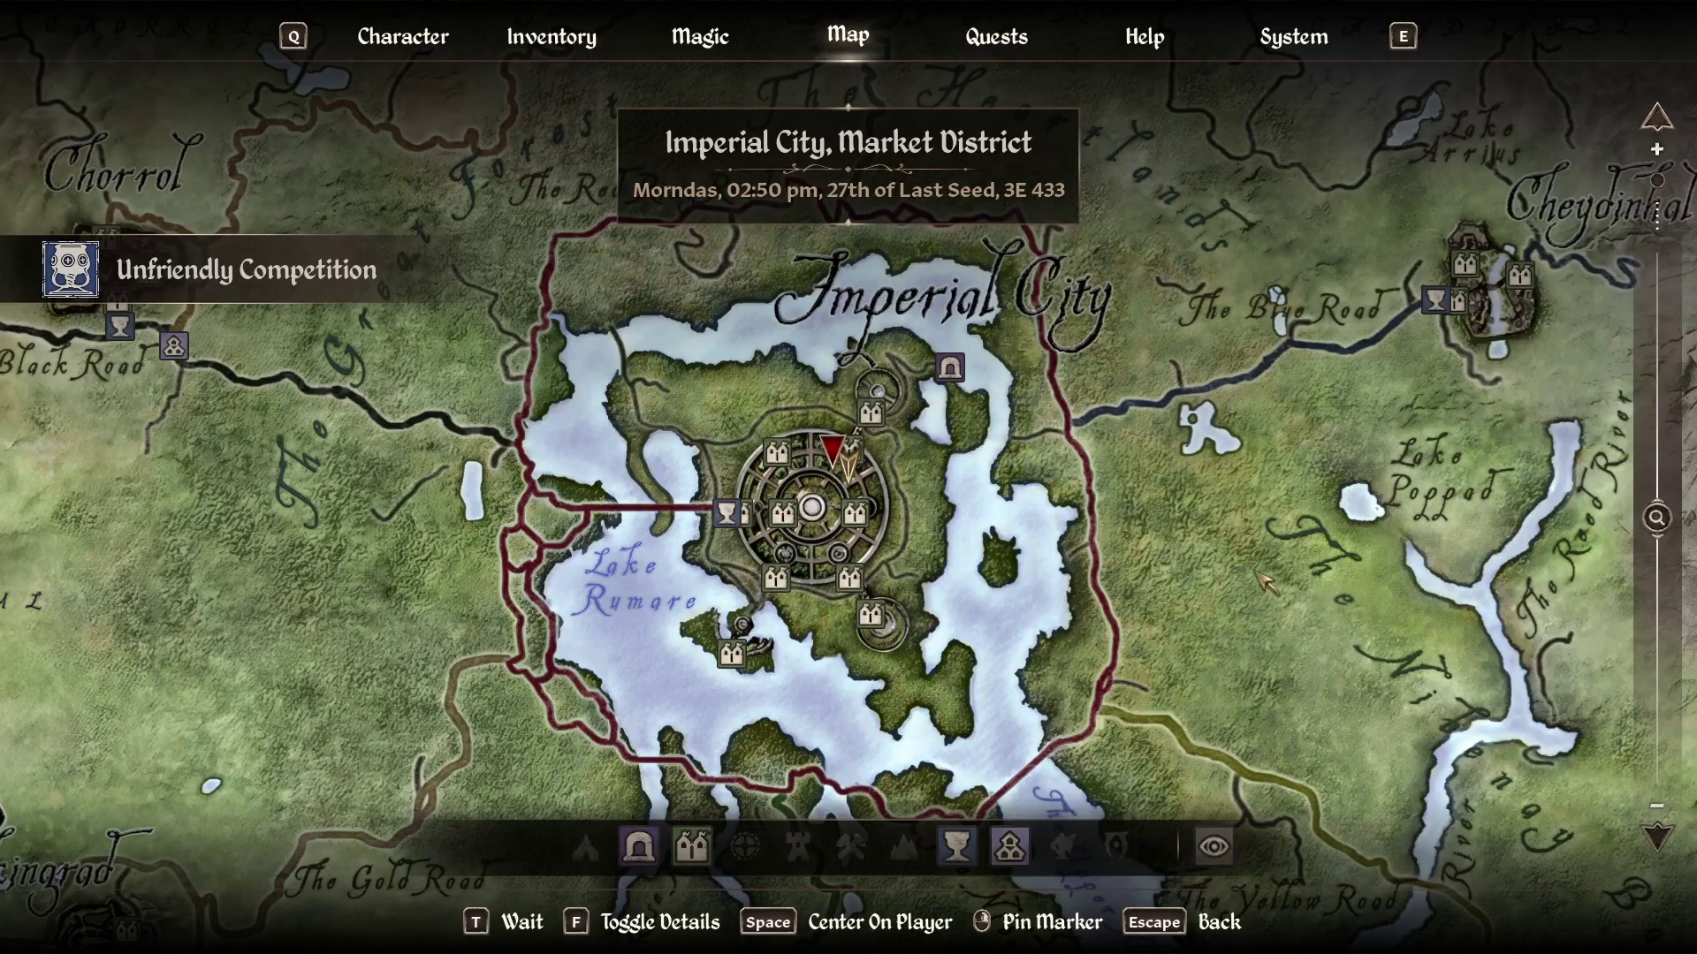
scroll(1265, 583, "down", 5)
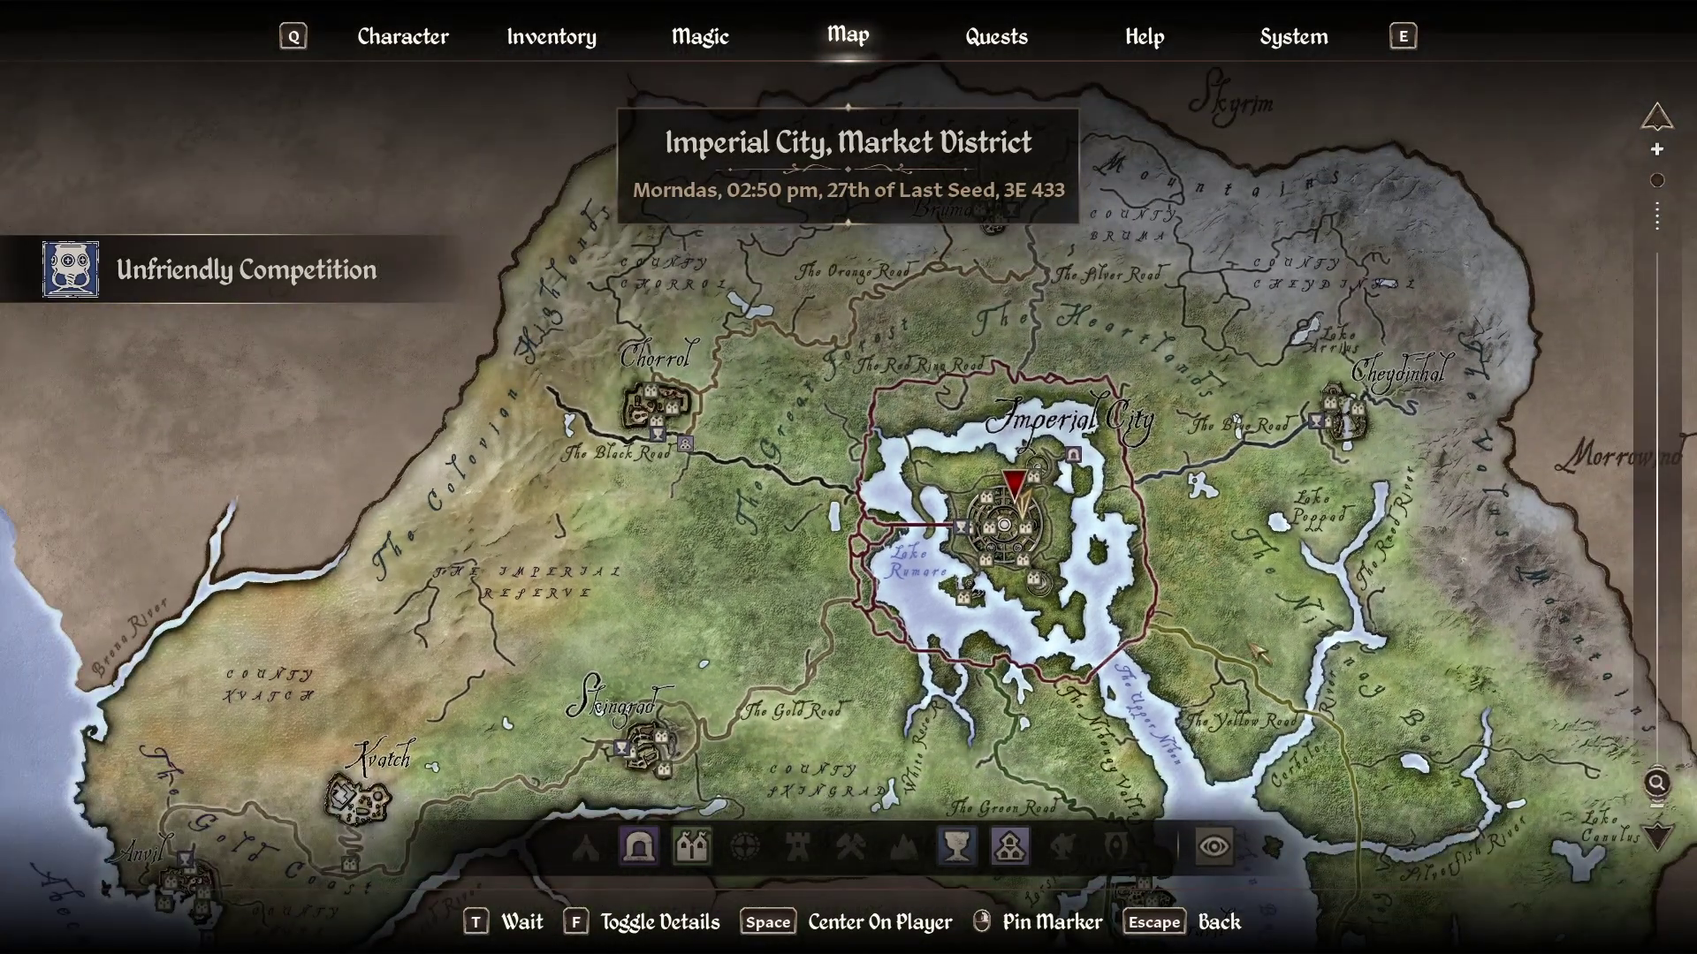
left_click_drag(1266, 659, 1135, 579)
mouse_move(1237, 653)
left_mouse_down()
mouse_move(1156, 603)
mouse_move(1140, 398)
left_mouse_up()
scroll(1156, 604, "down", 3)
scroll(1140, 398, "up", 3)
mouse_move(892, 402)
left_mouse_down()
mouse_move(1211, 583)
mouse_move(1071, 651)
left_mouse_up()
scroll(1071, 650, "down", 2)
scroll(1071, 650, "up", 2)
left_click_drag(1290, 363, 977, 315)
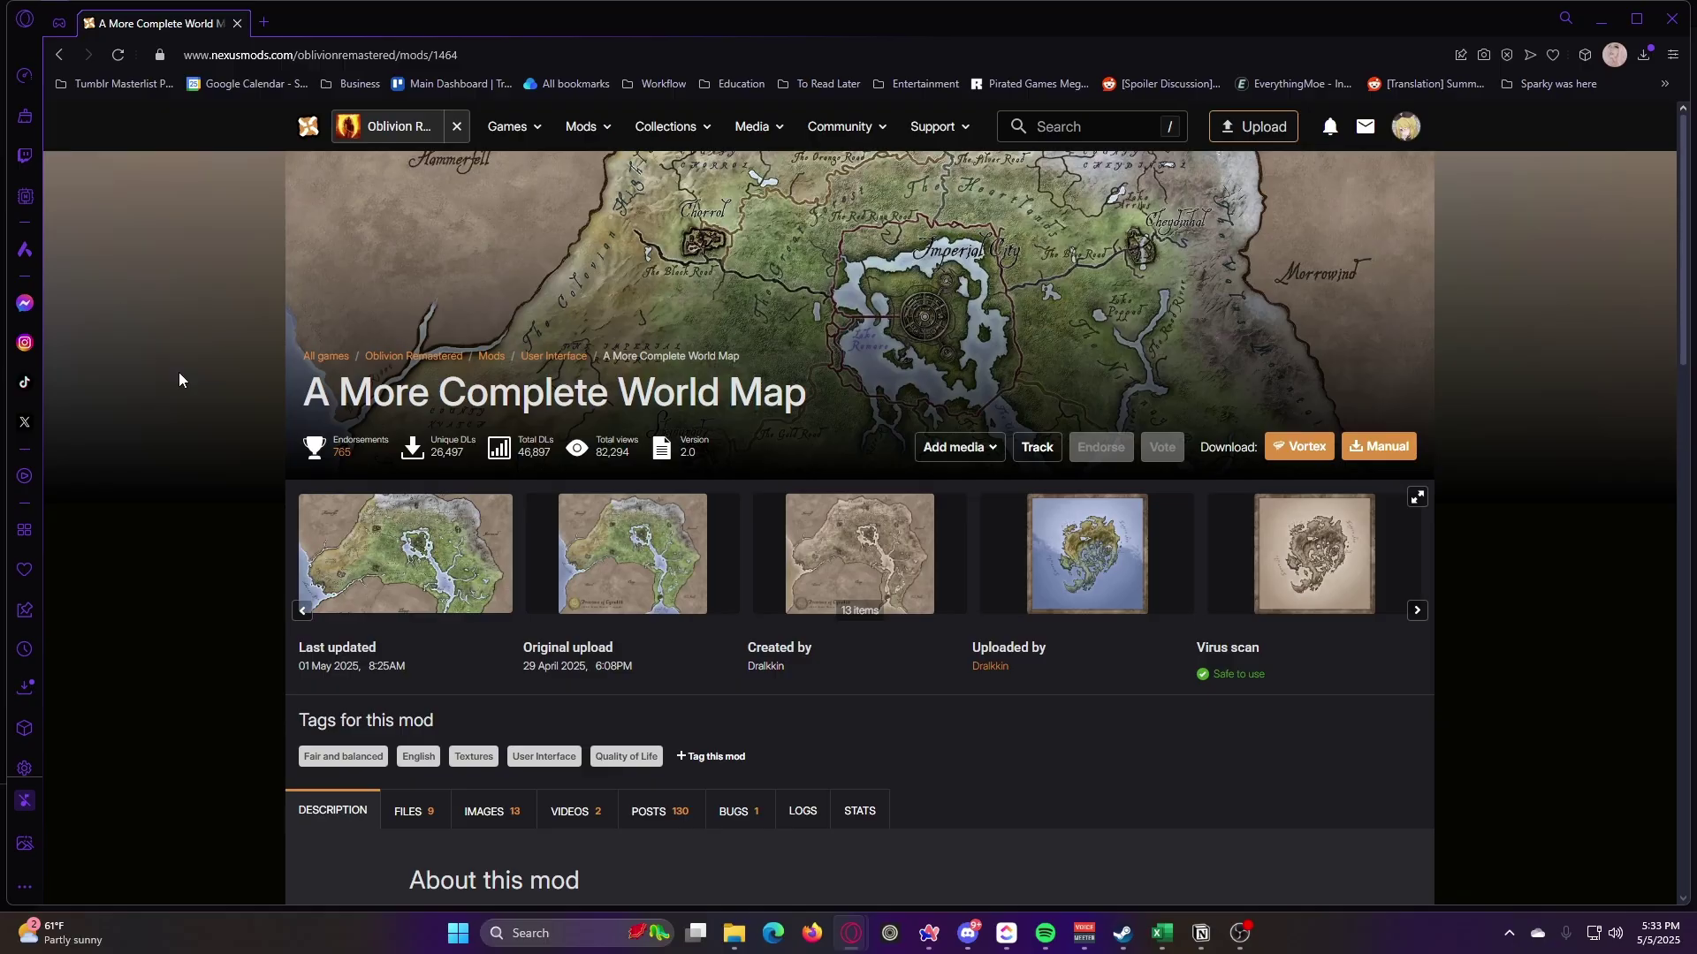
Open the Nexus homepage in a new tab and go to Install Vortex under Support
right_click(307, 135)
left_click(332, 152)
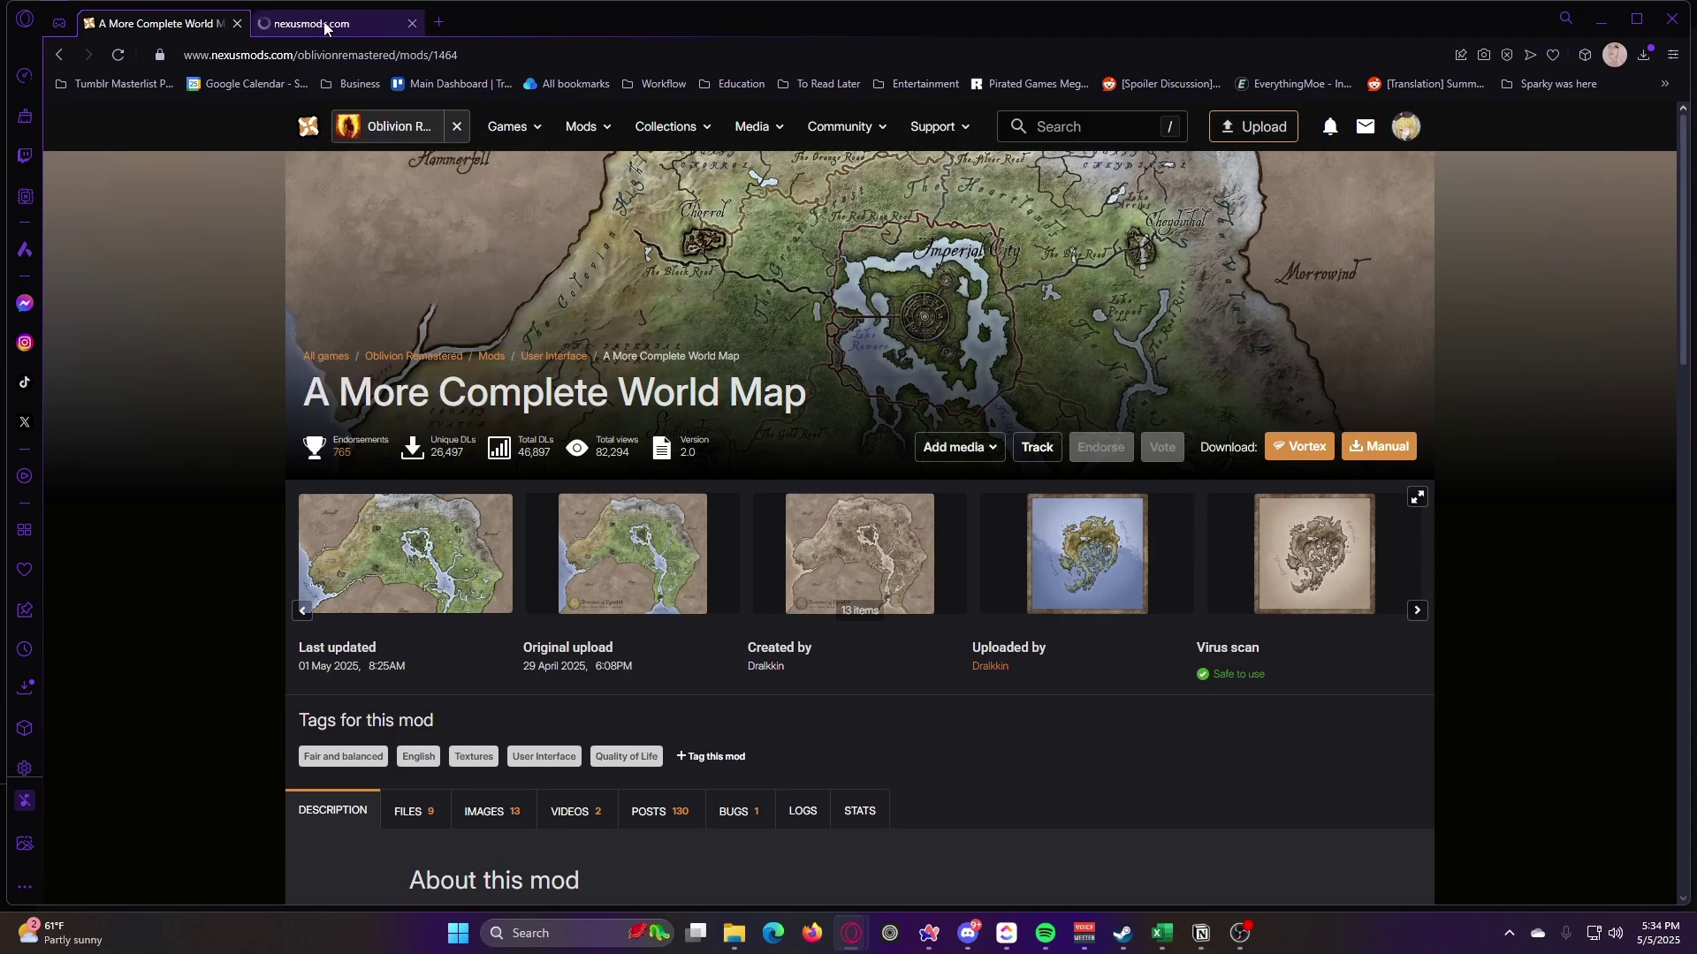
left_click(325, 27)
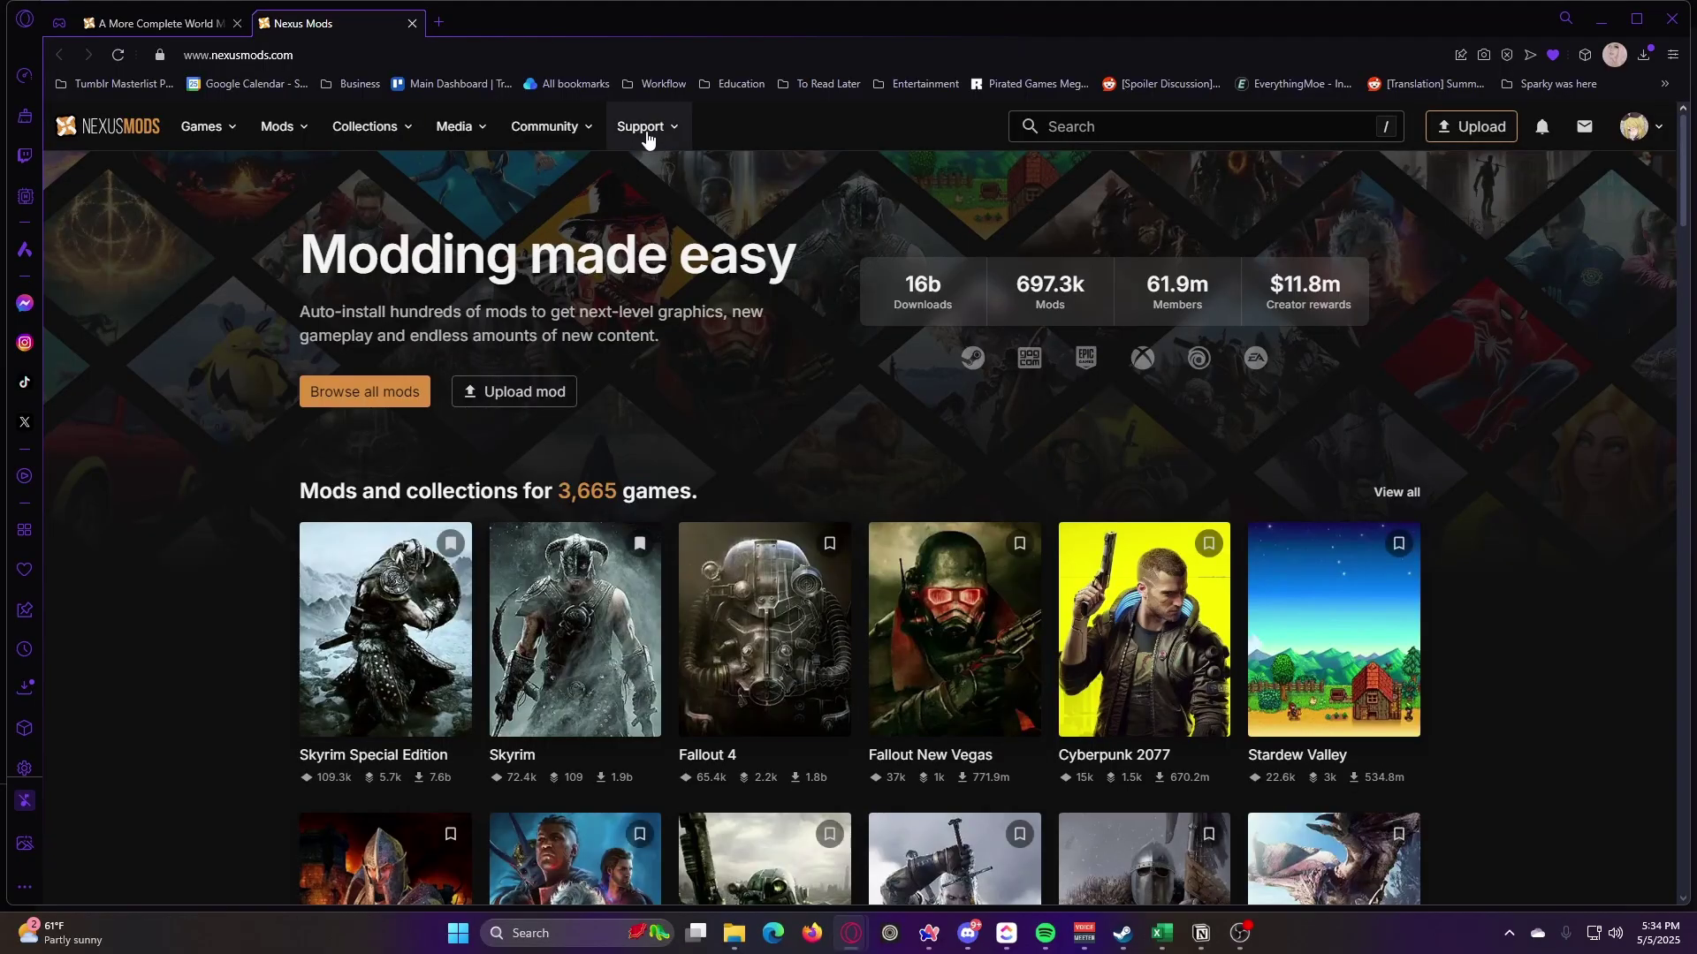
left_click(650, 137)
left_click(894, 292)
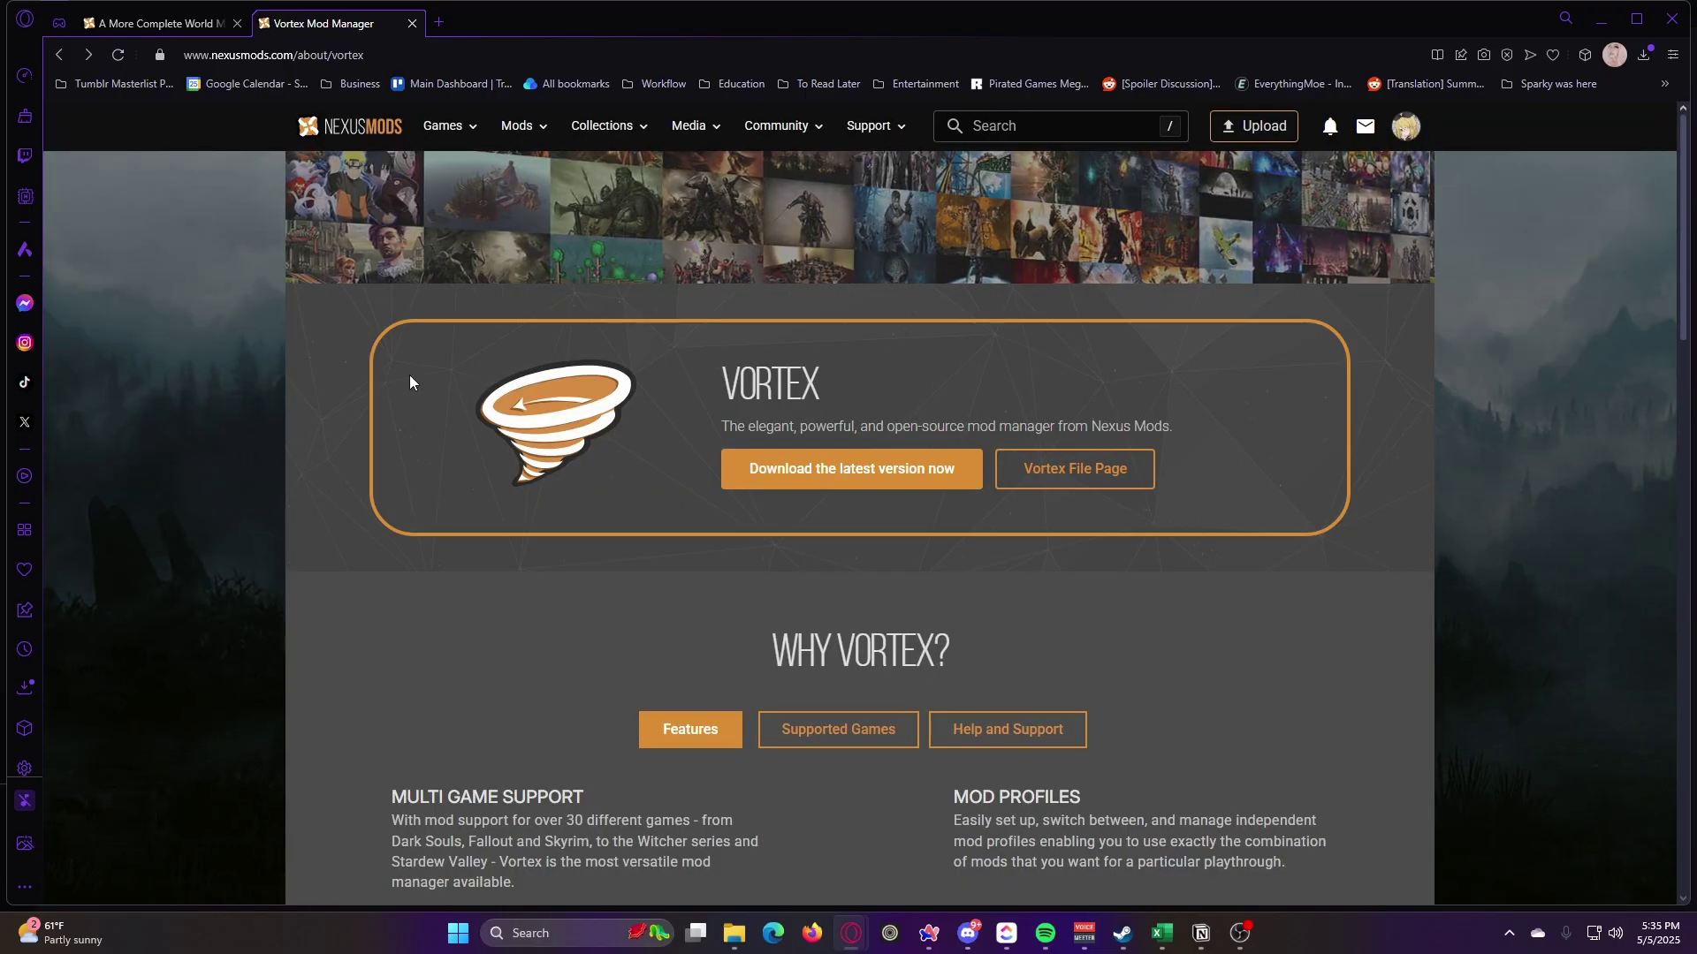
Follow 'Download the latest version now' to Vortex's Files tab showing main file 1.13.7
scroll(427, 389, "down", 1)
scroll(427, 389, "down", 4)
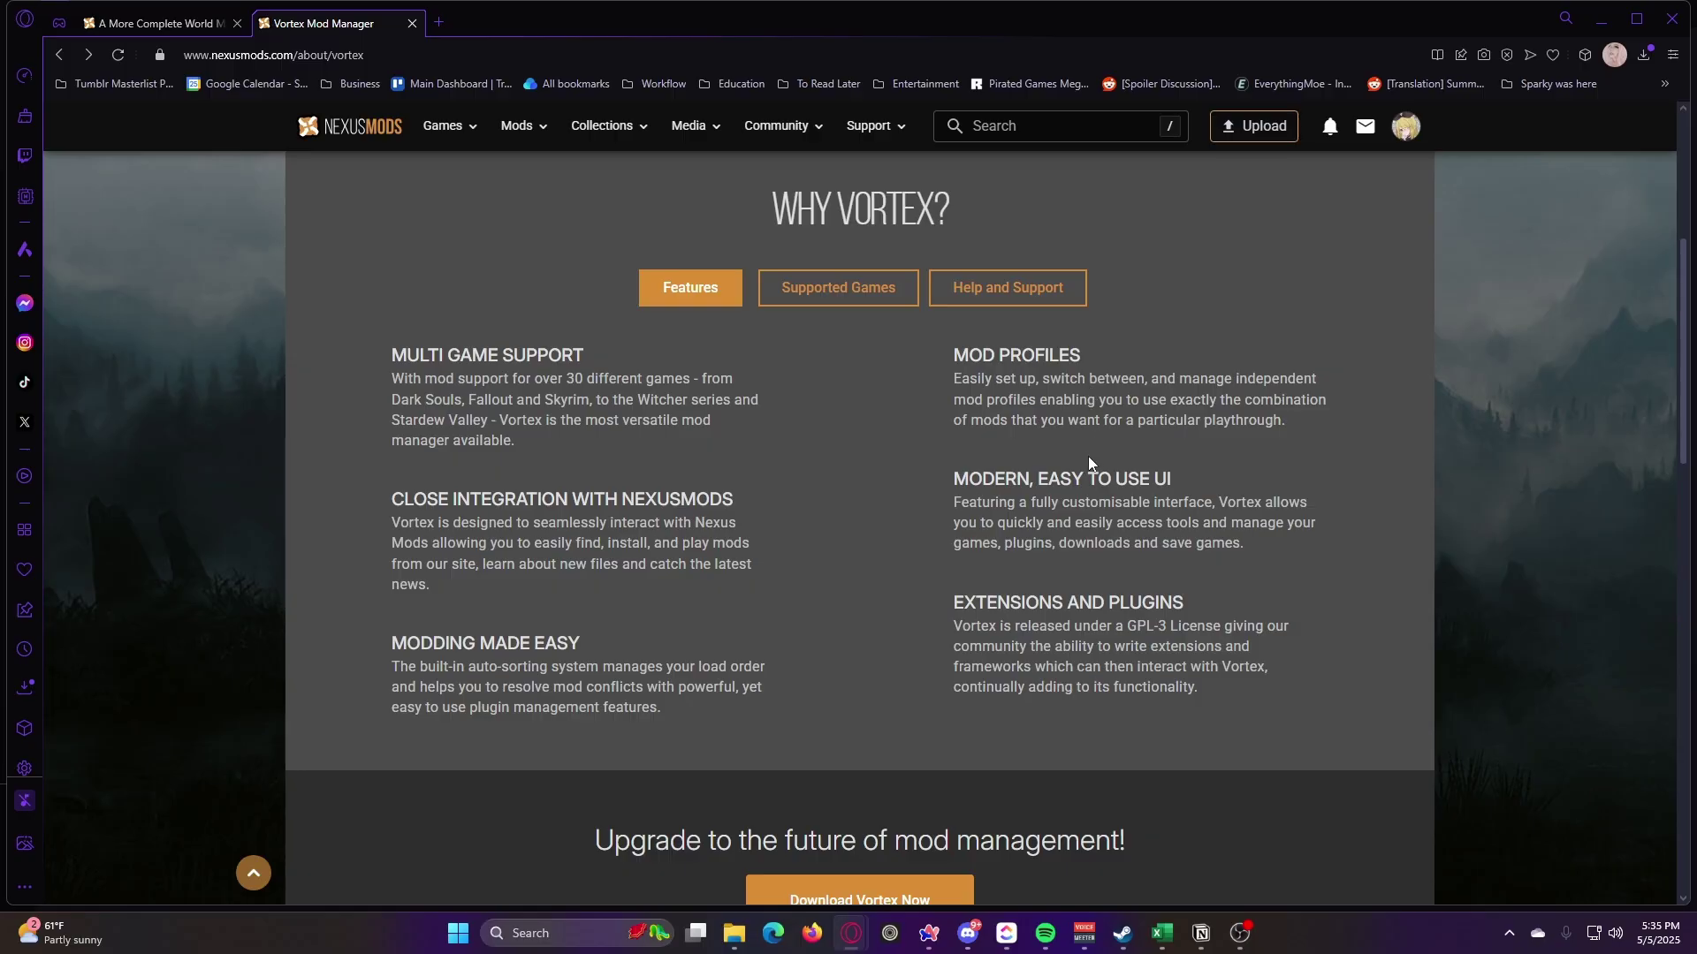
scroll(844, 541, "up", 5)
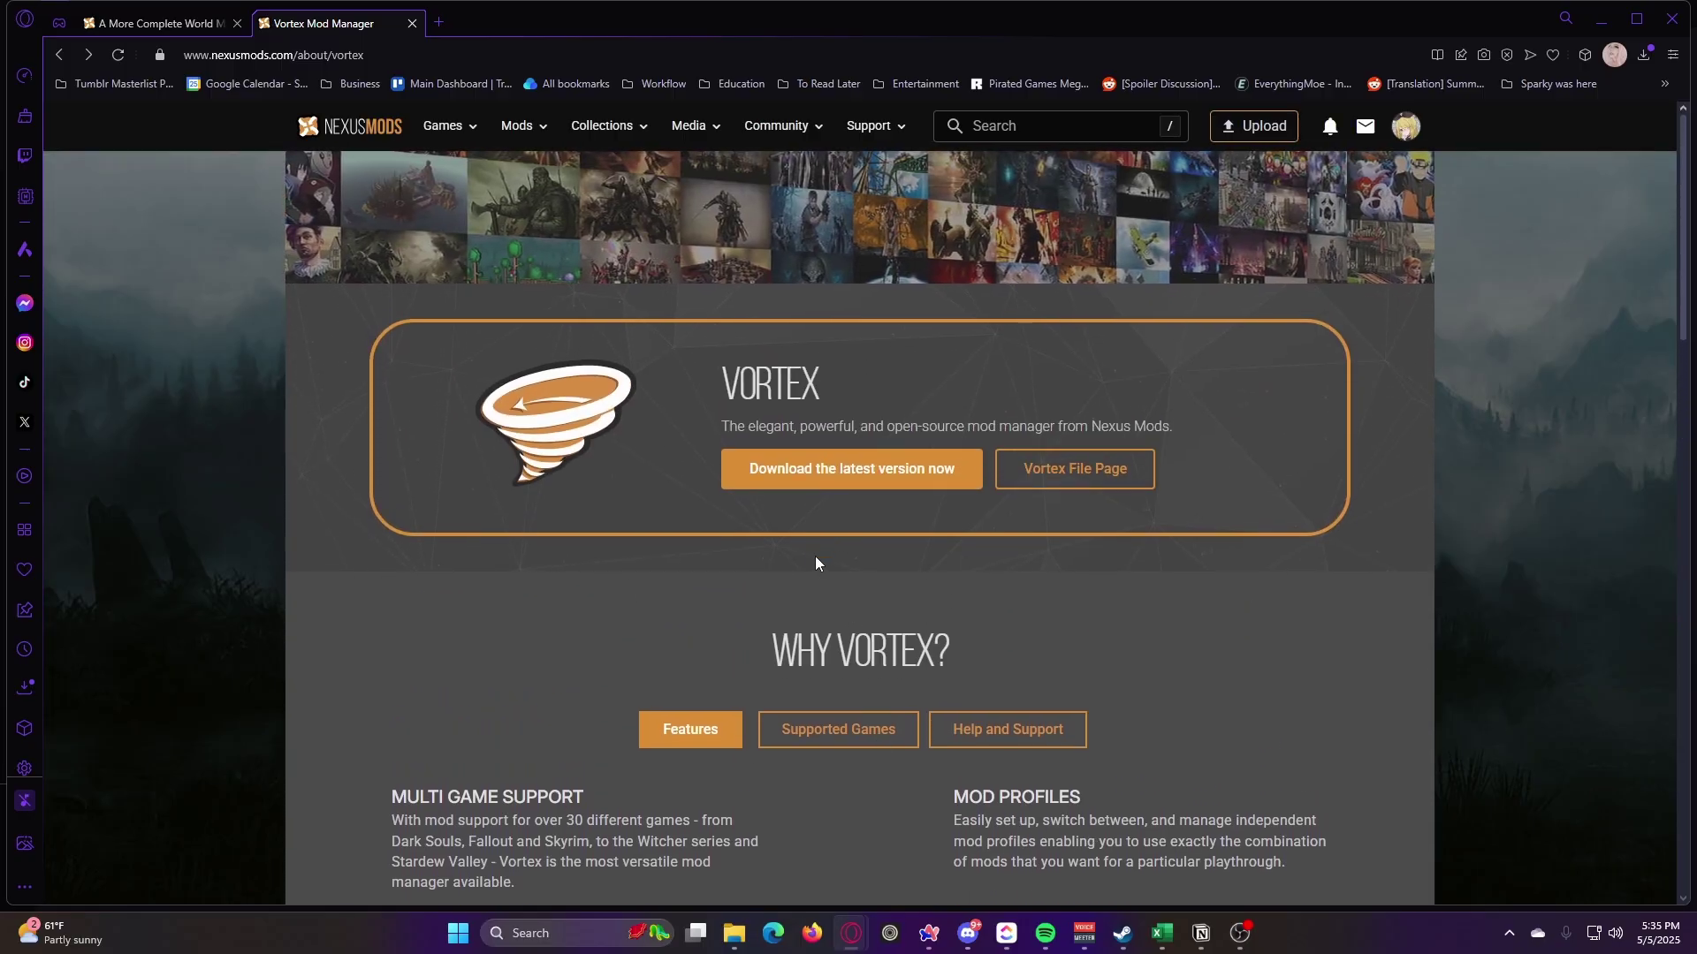
left_click(801, 469)
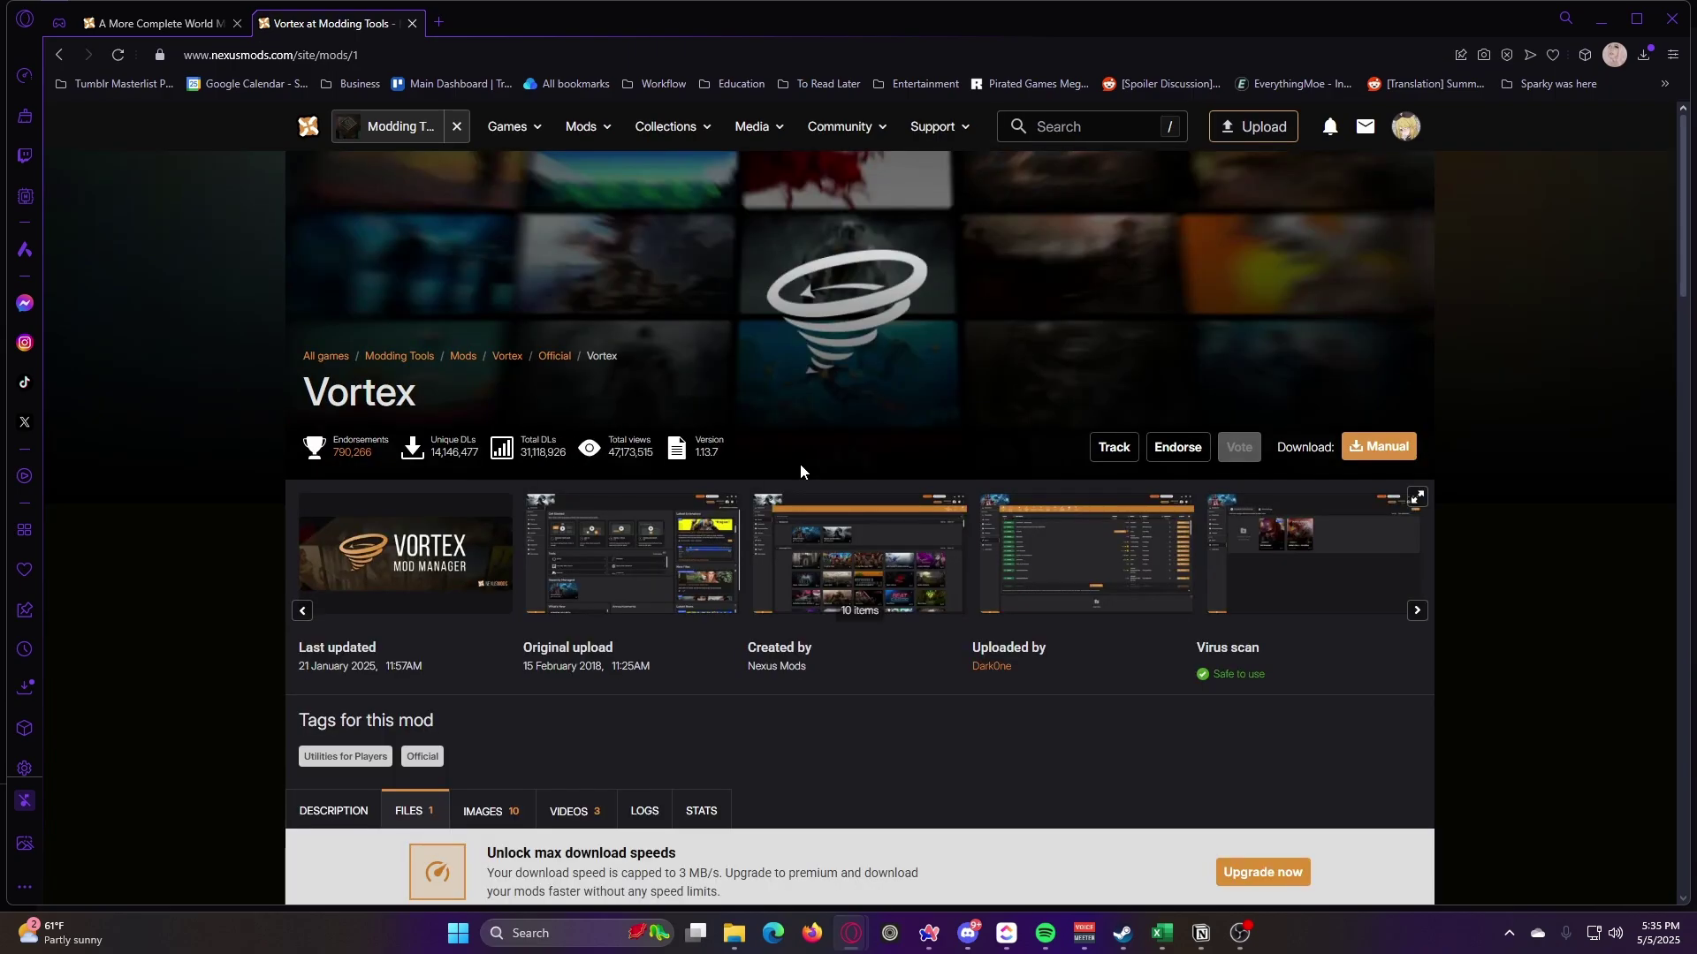
scroll(751, 531, "down", 5)
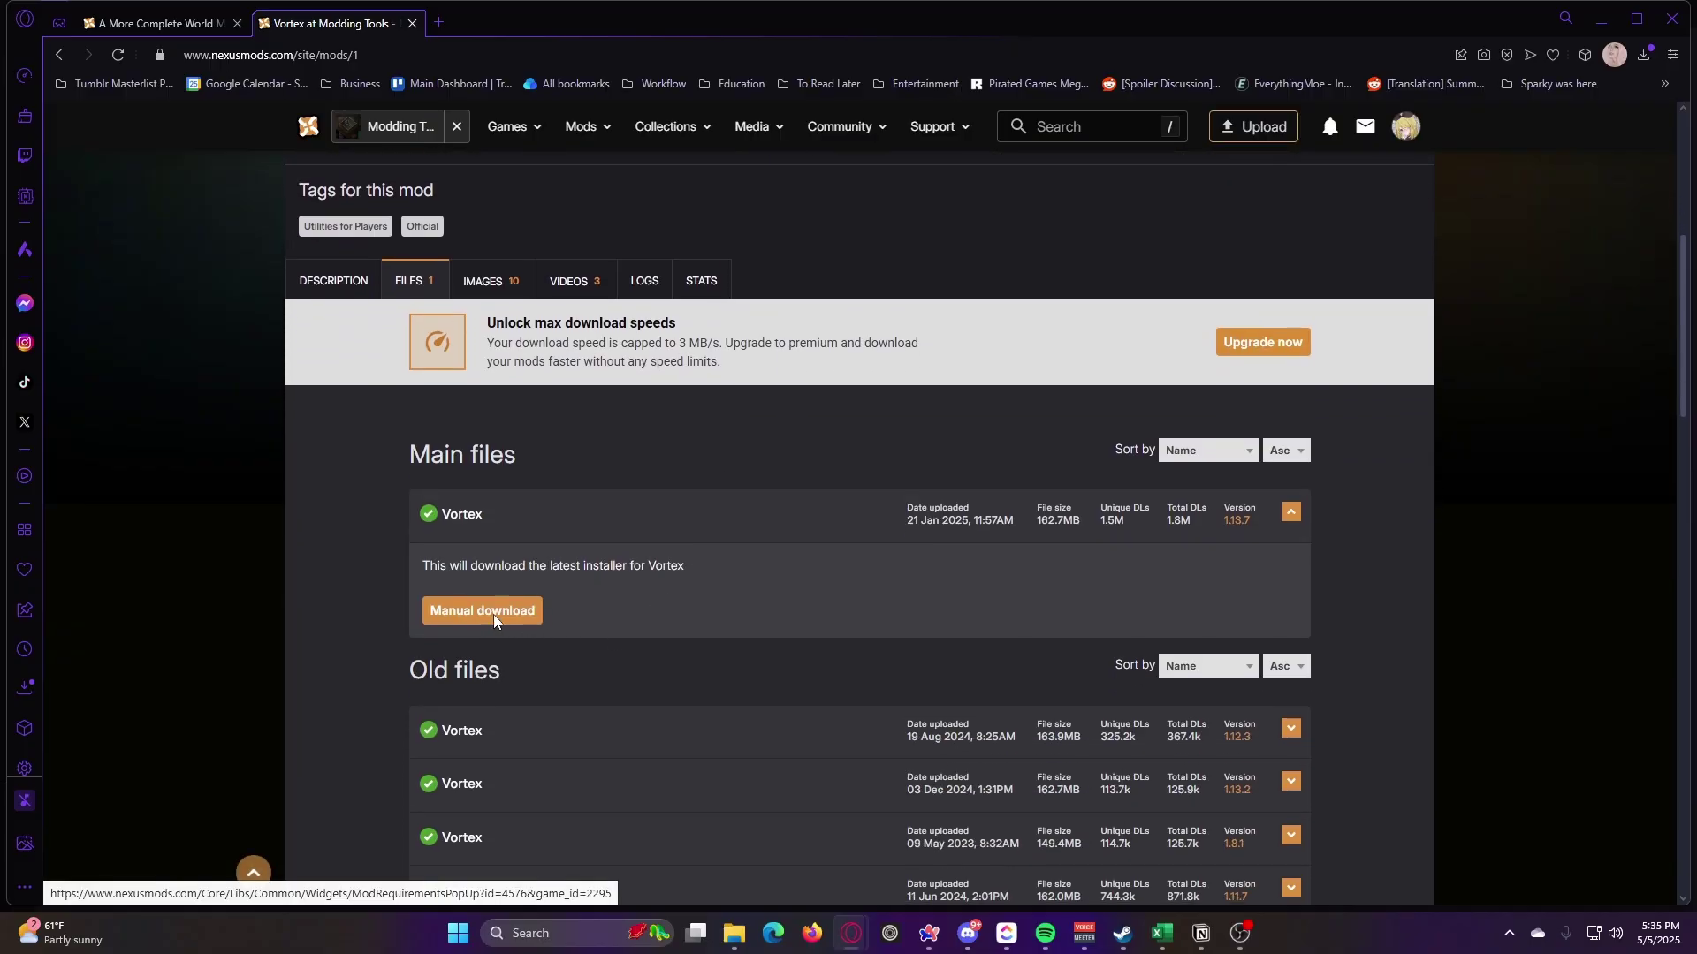
Slow-download Vortex-1-1-13-7-1737460629.exe, skipping the .NET prompt, and save it to Downloads
left_click(494, 618)
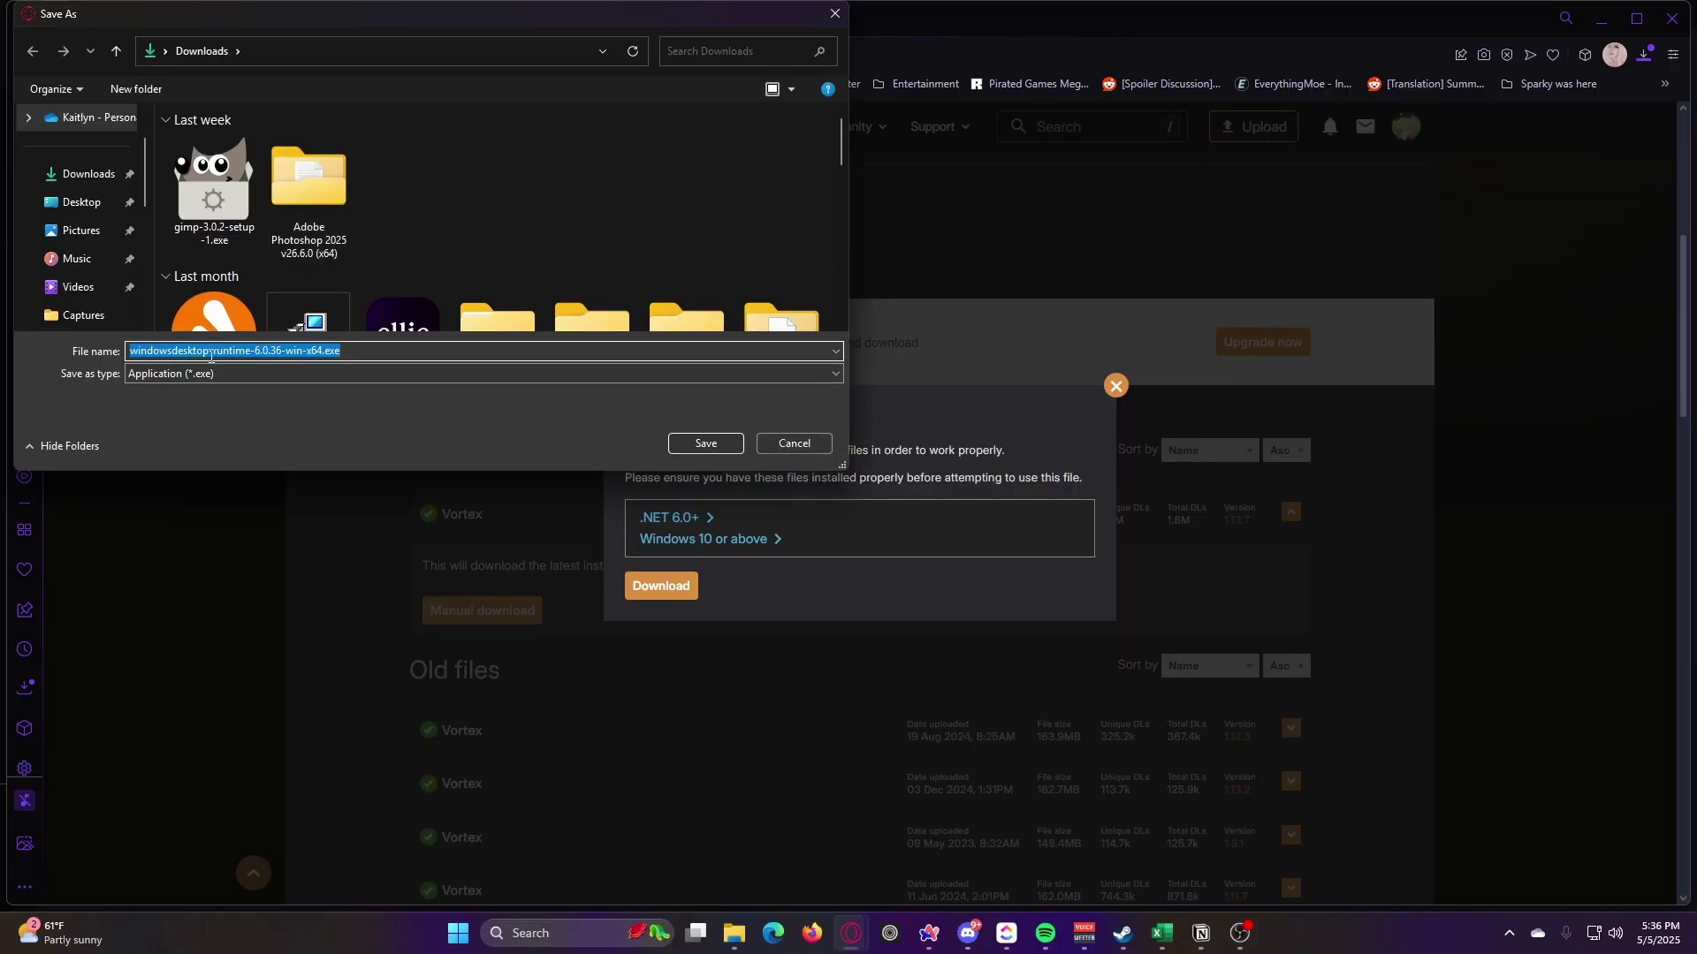
left_click(798, 446)
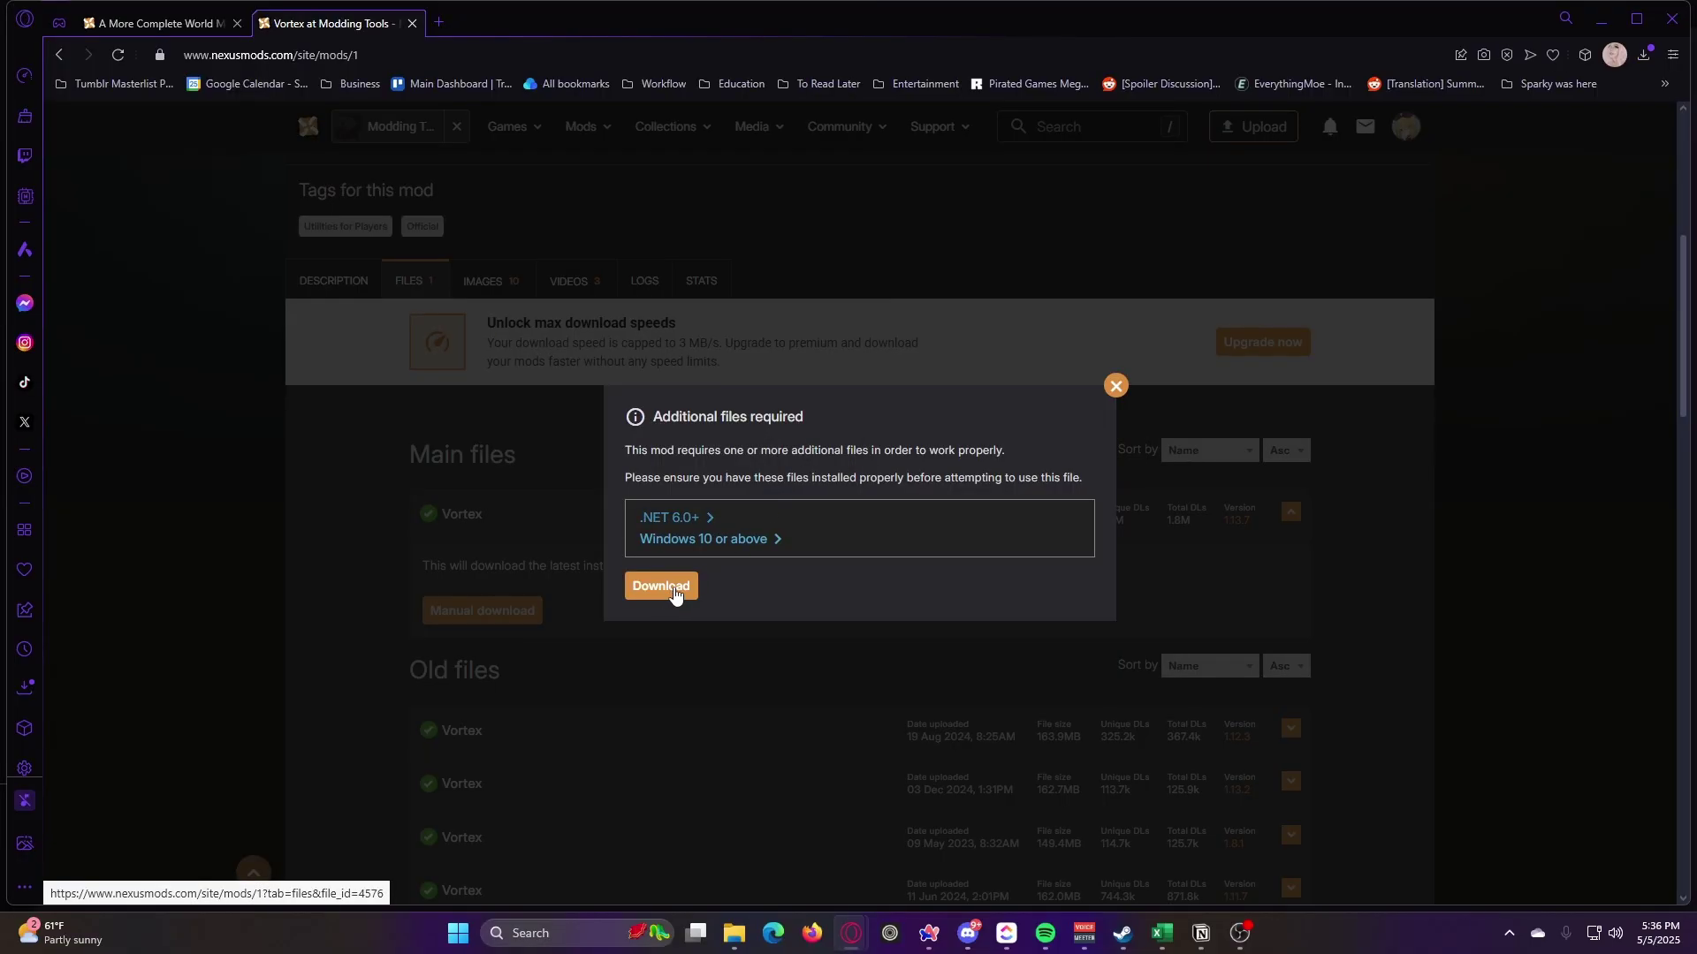
left_click(662, 595)
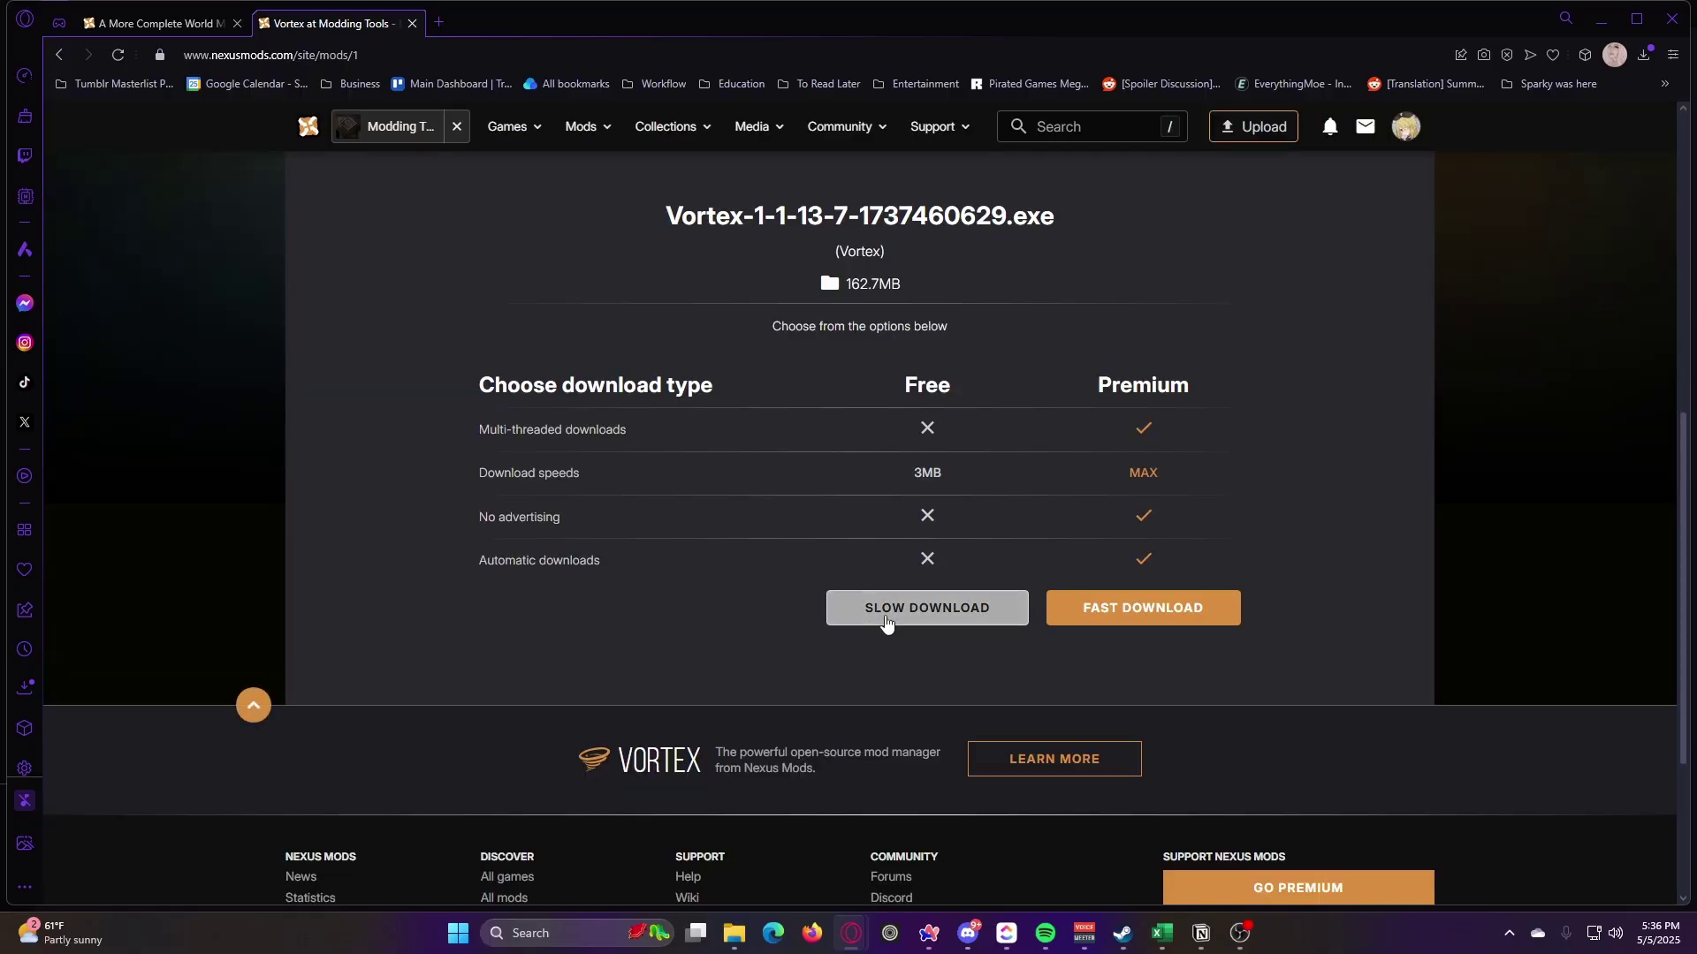
left_click(928, 613)
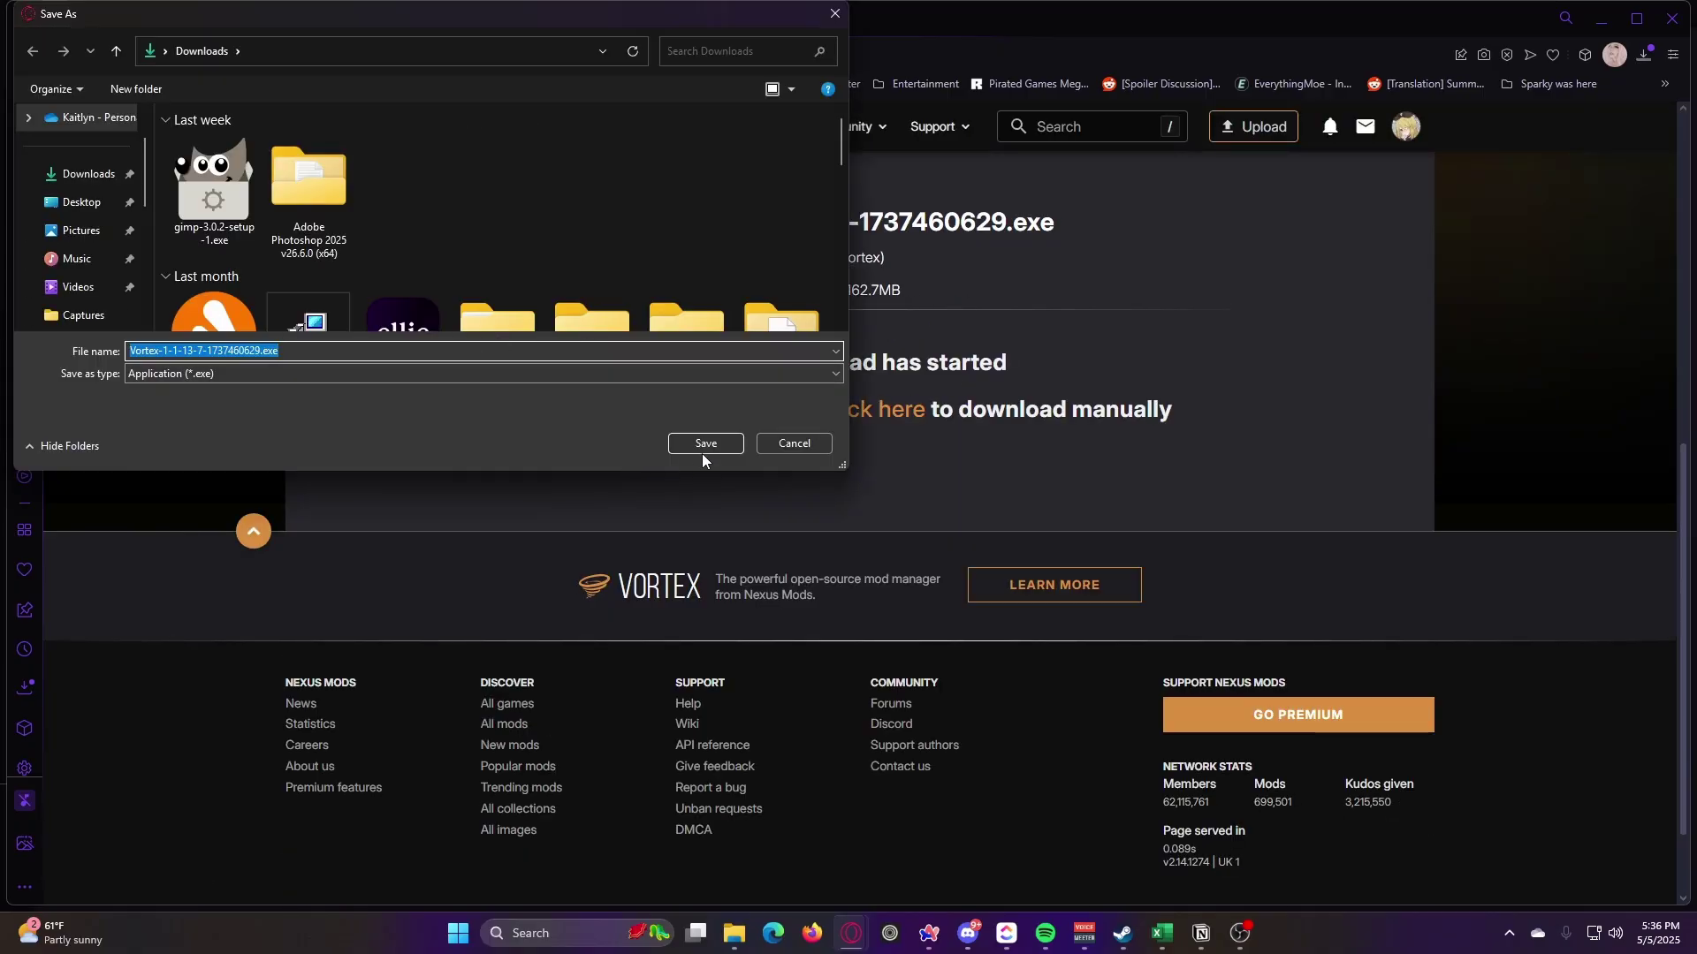
left_click(696, 447)
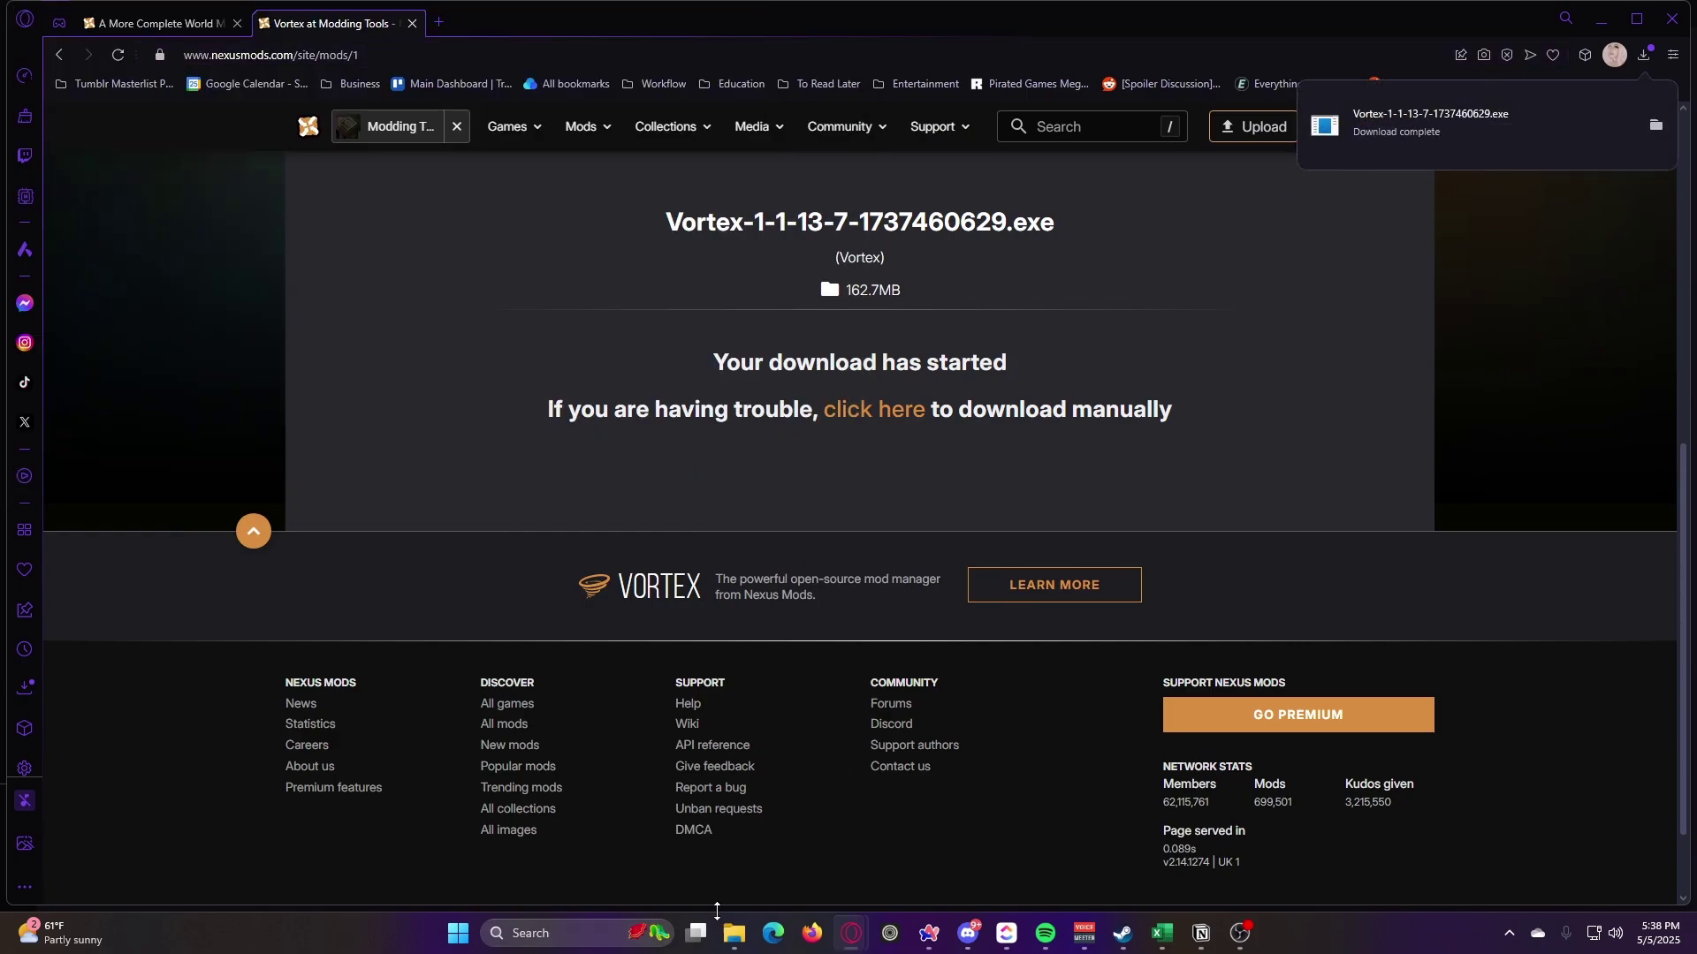
Run the downloaded Vortex installer from the Downloads folder, then cancel its setup
mouse_move(734, 930)
left_click(734, 835)
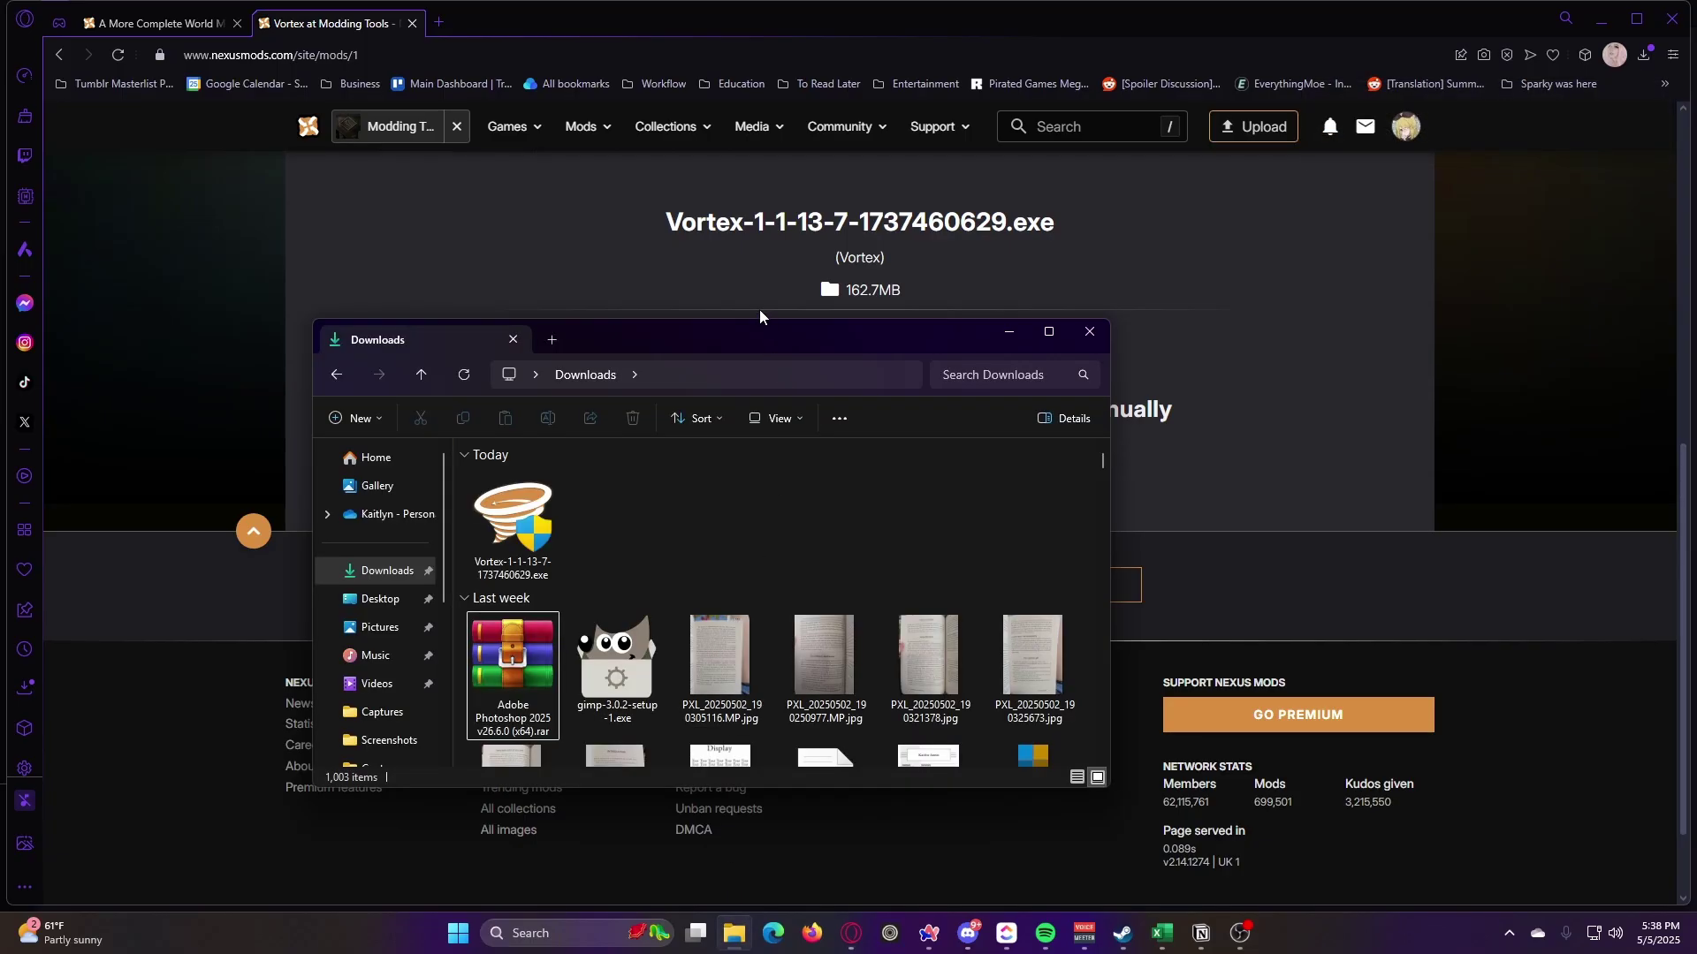
mouse_move(762, 325)
left_mouse_down()
mouse_move(1031, 171)
mouse_move(982, 189)
left_mouse_up()
left_click(757, 375)
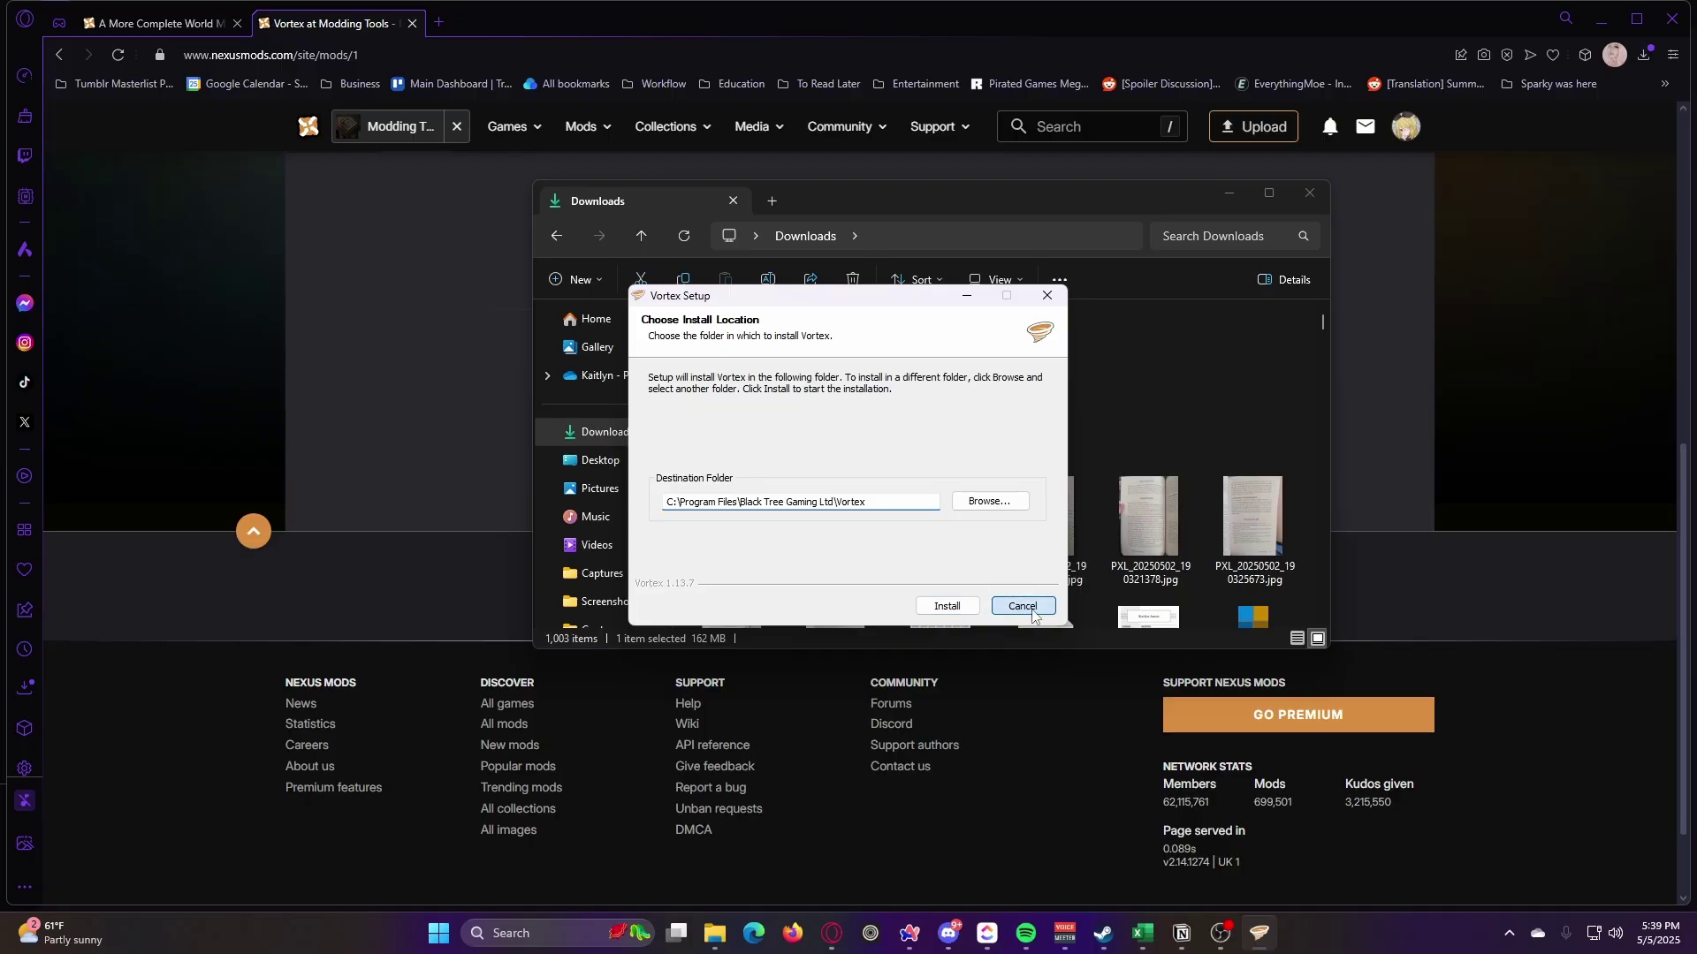
left_click(1022, 602)
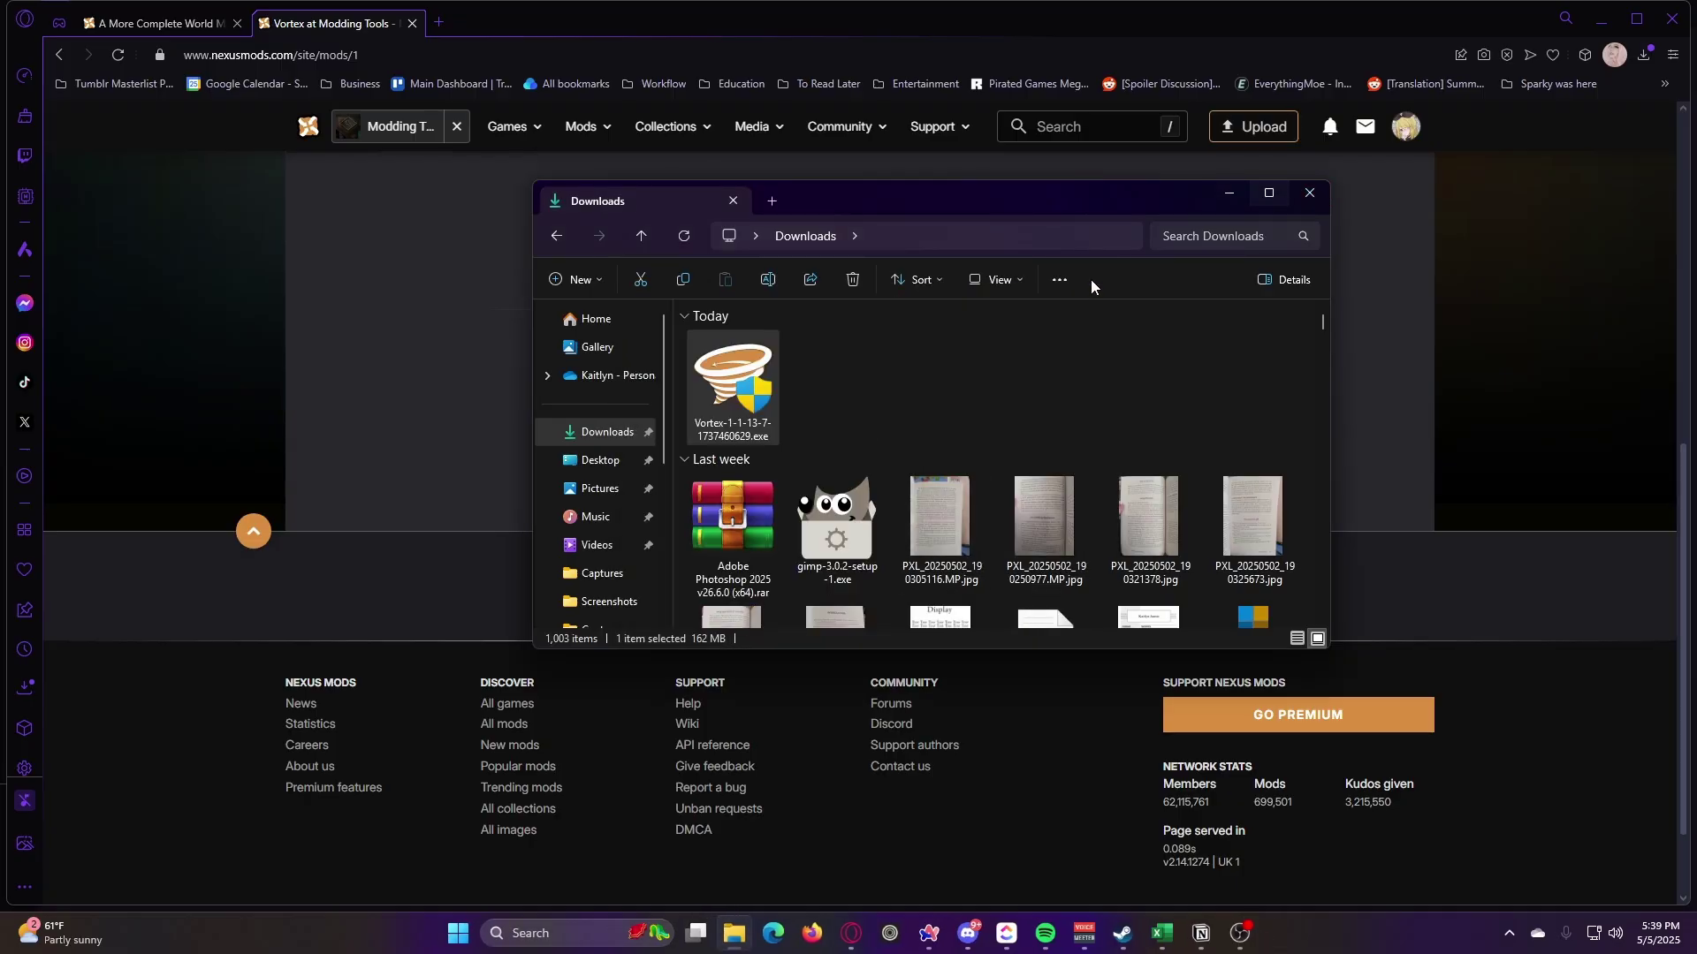
Delete the Vortex installer, then close the Downloads window and the Vortex file page tab
right_click(760, 376)
left_click(992, 409)
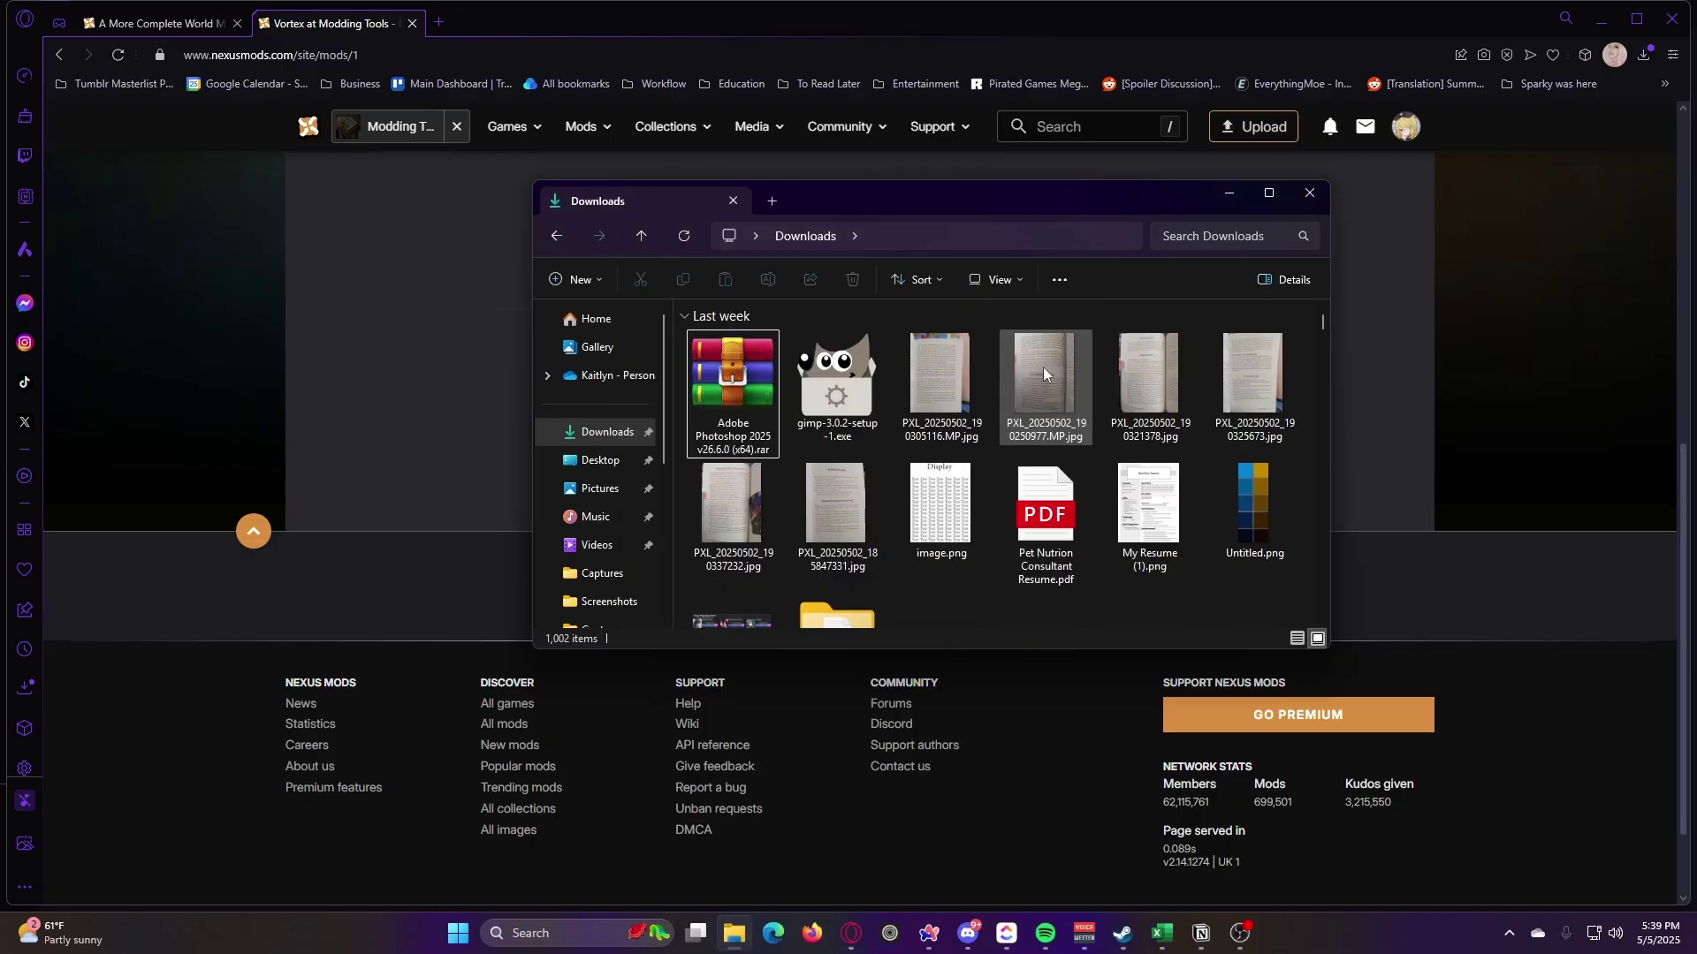
left_click(1309, 196)
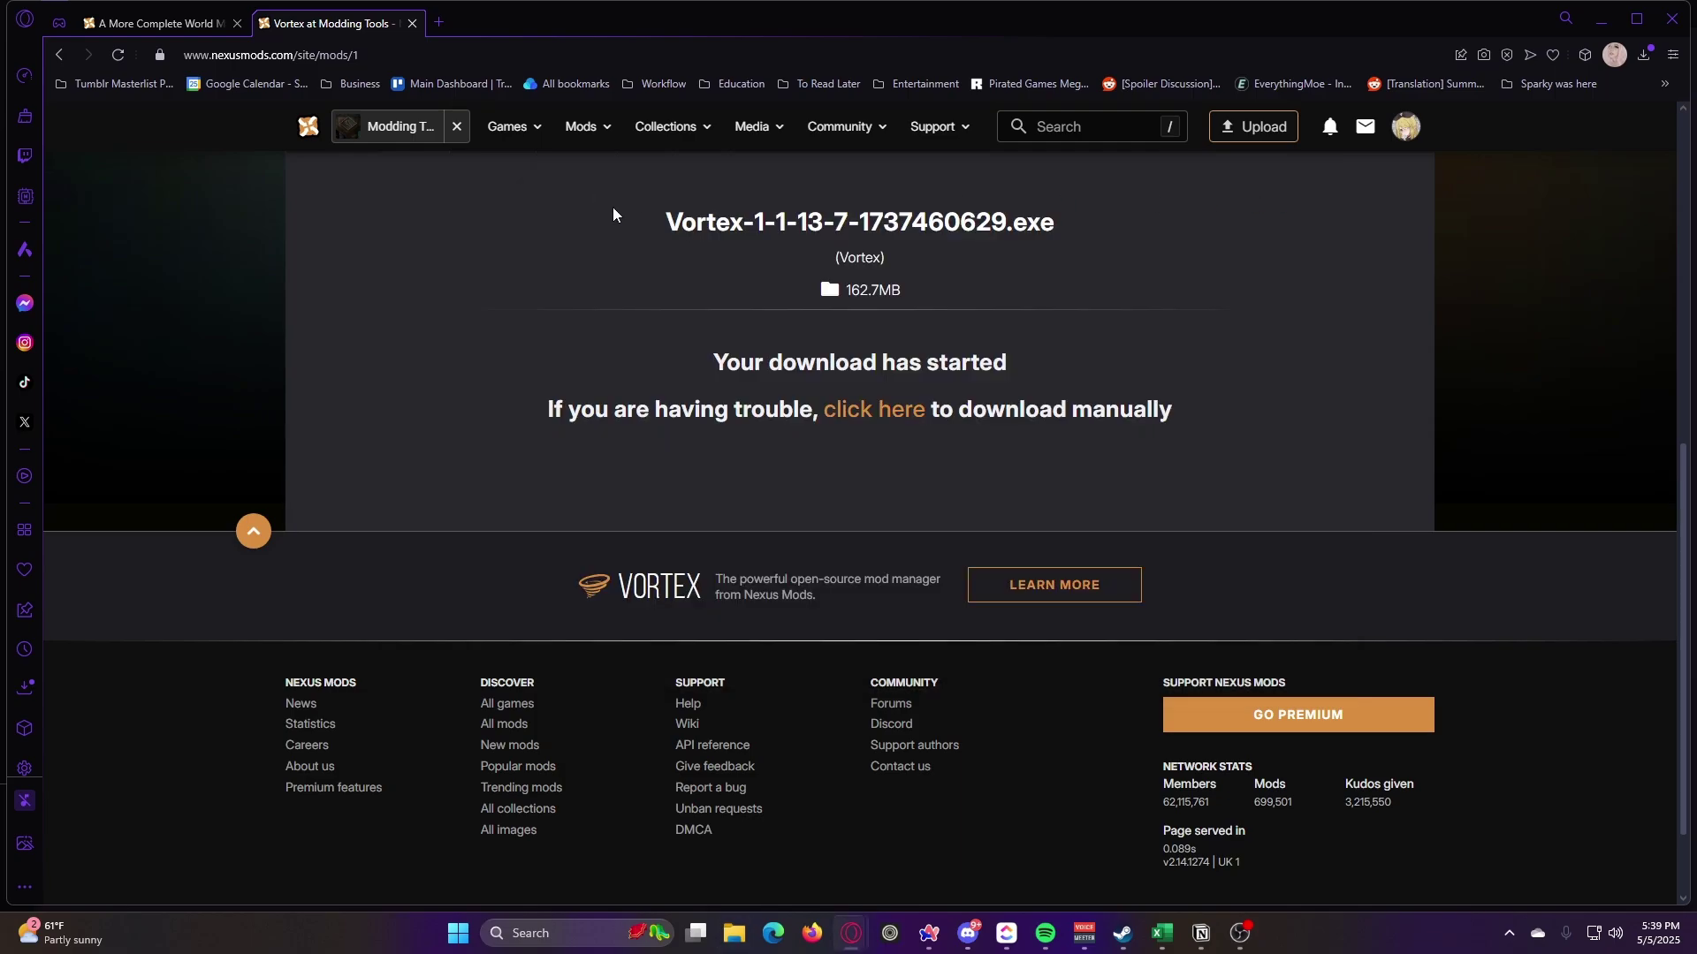
left_click(409, 24)
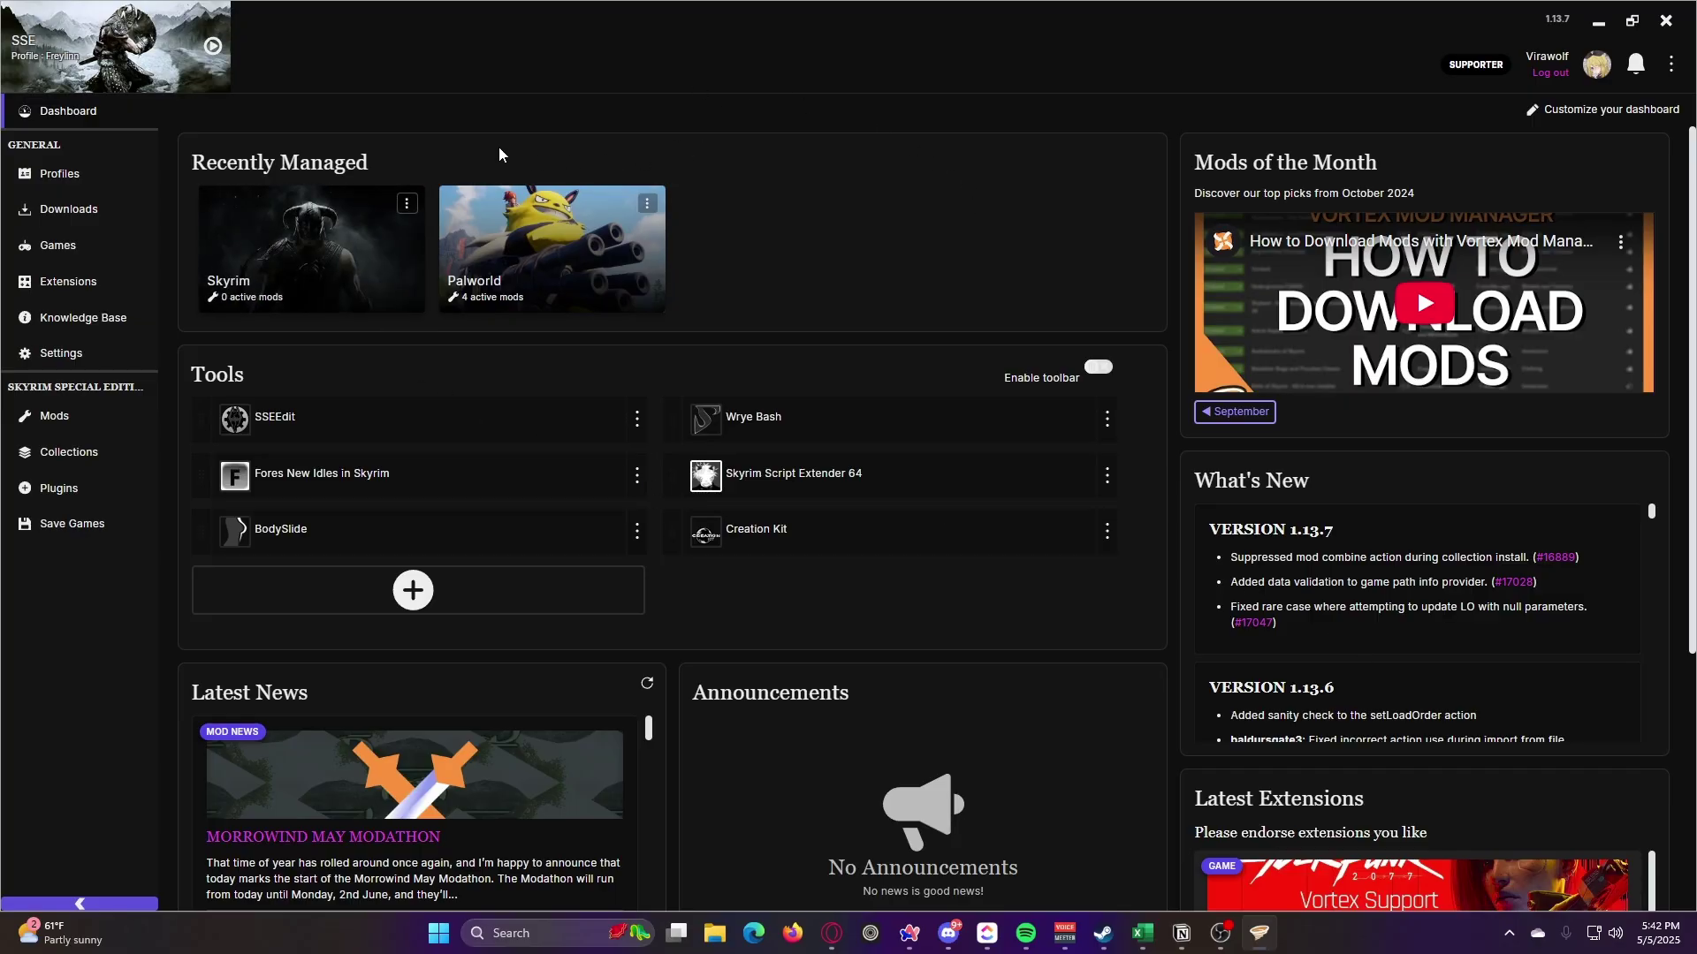
left_click(80, 363)
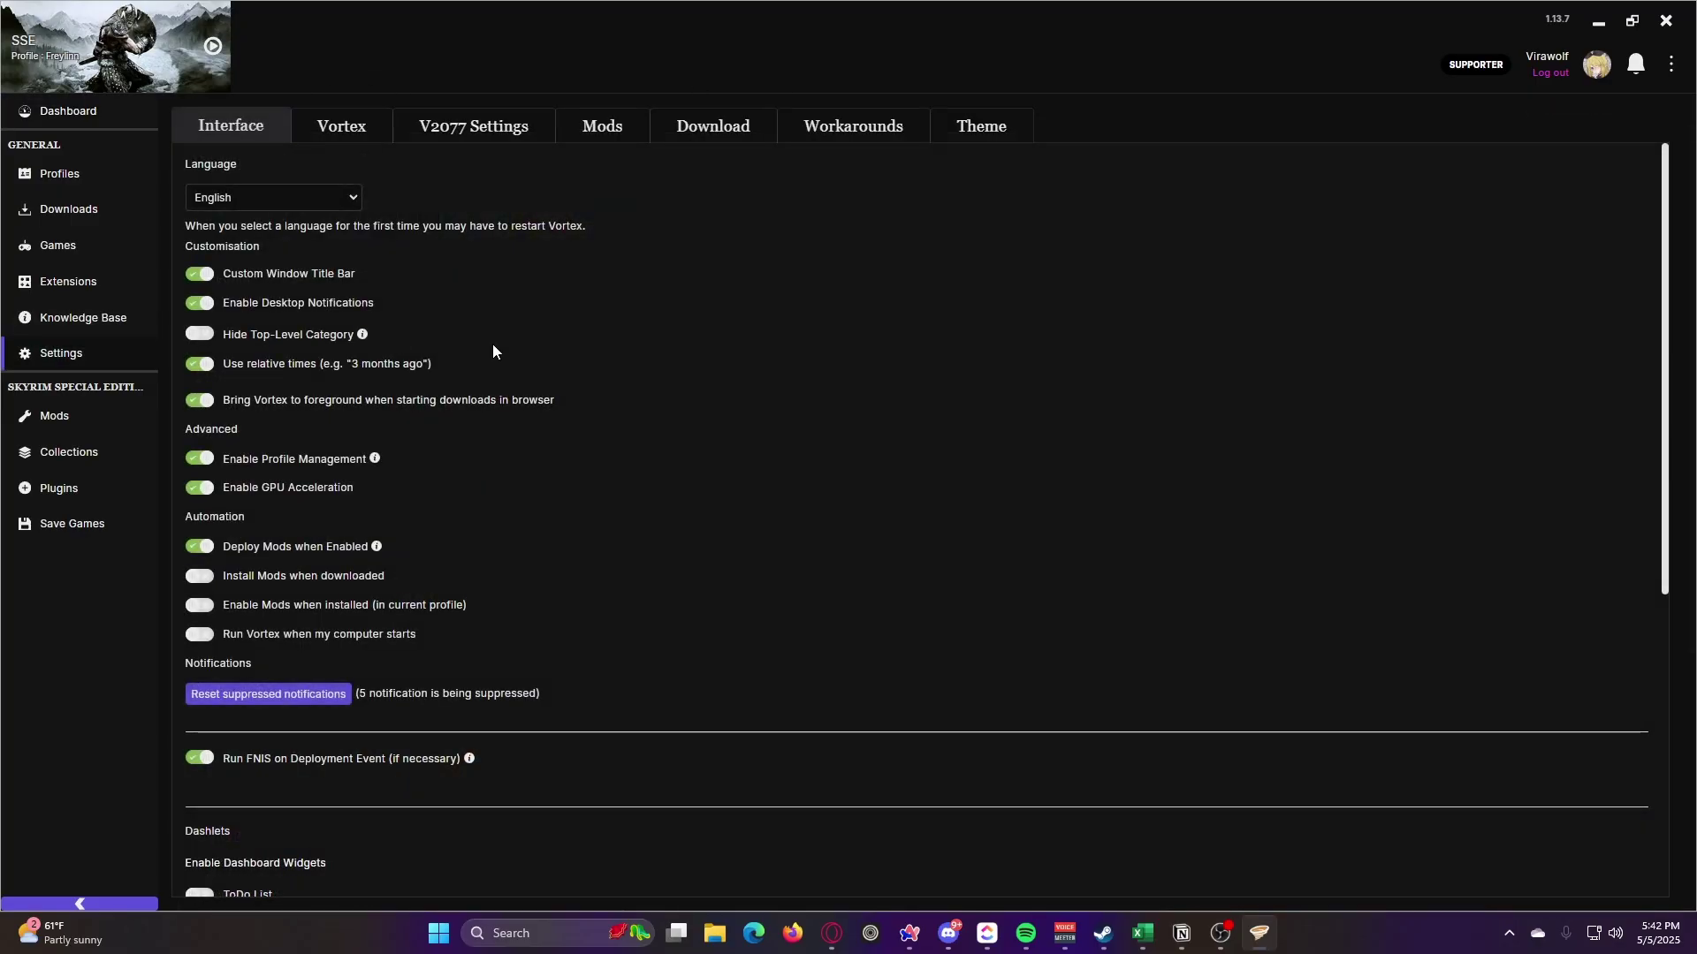
scroll(916, 380, "down", 5)
scroll(916, 380, "up", 5)
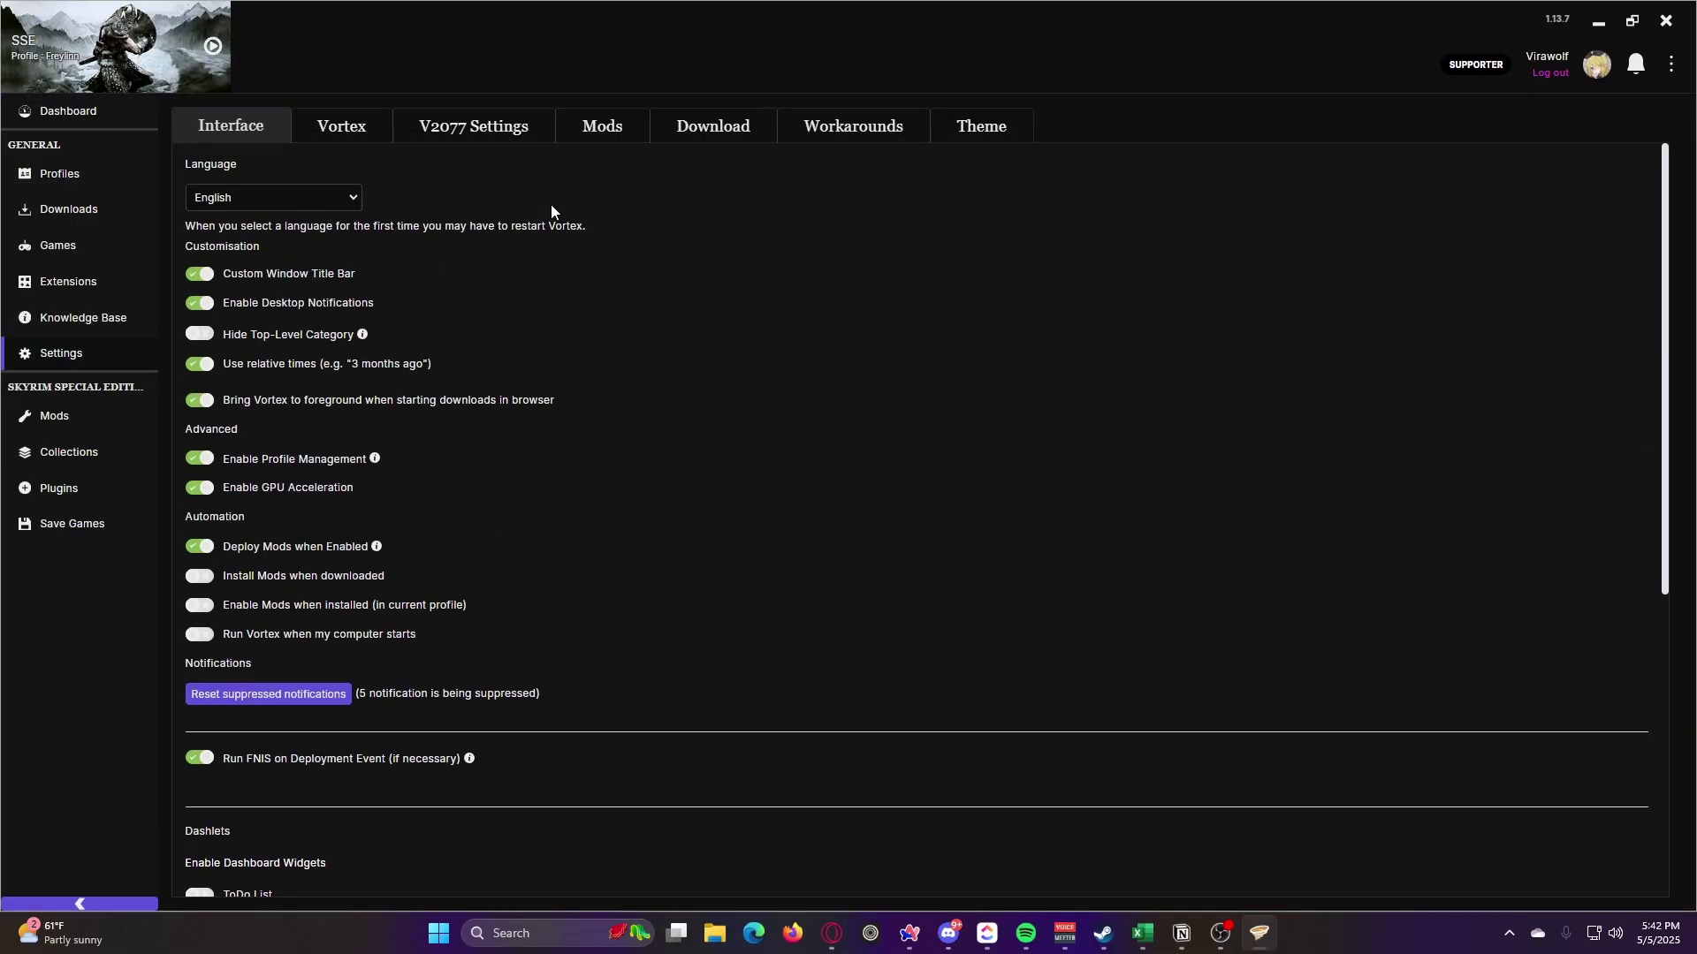
left_click(358, 126)
left_click(534, 122)
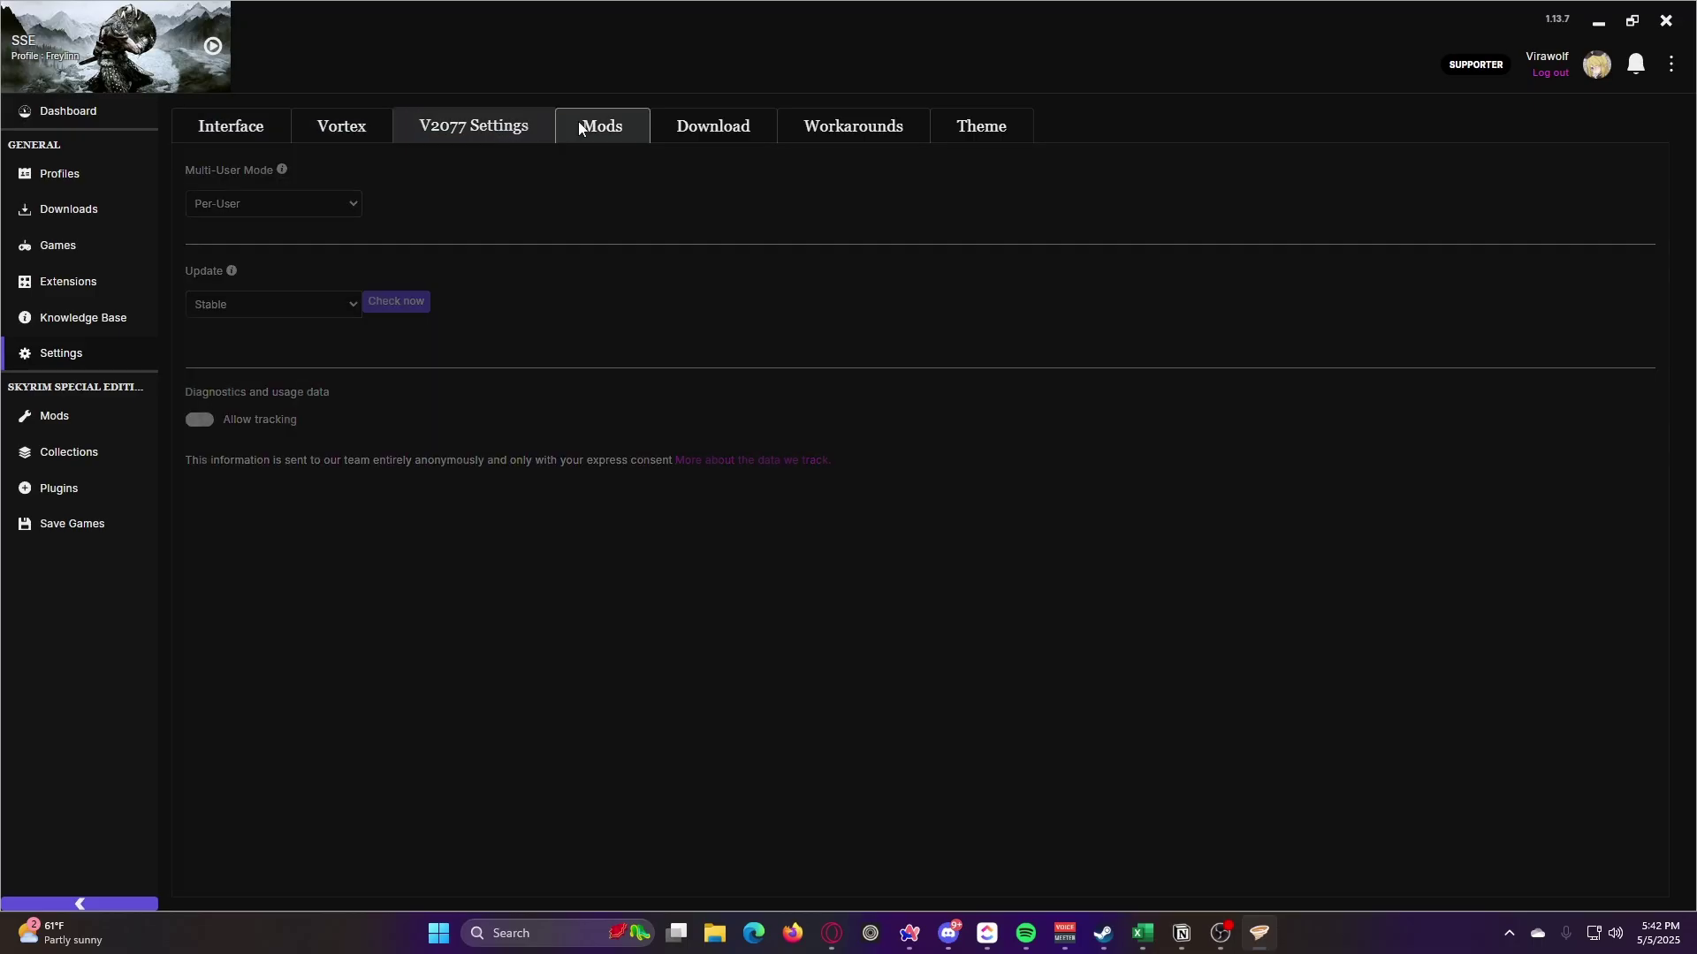
left_click(623, 125)
left_click(741, 129)
left_click(884, 125)
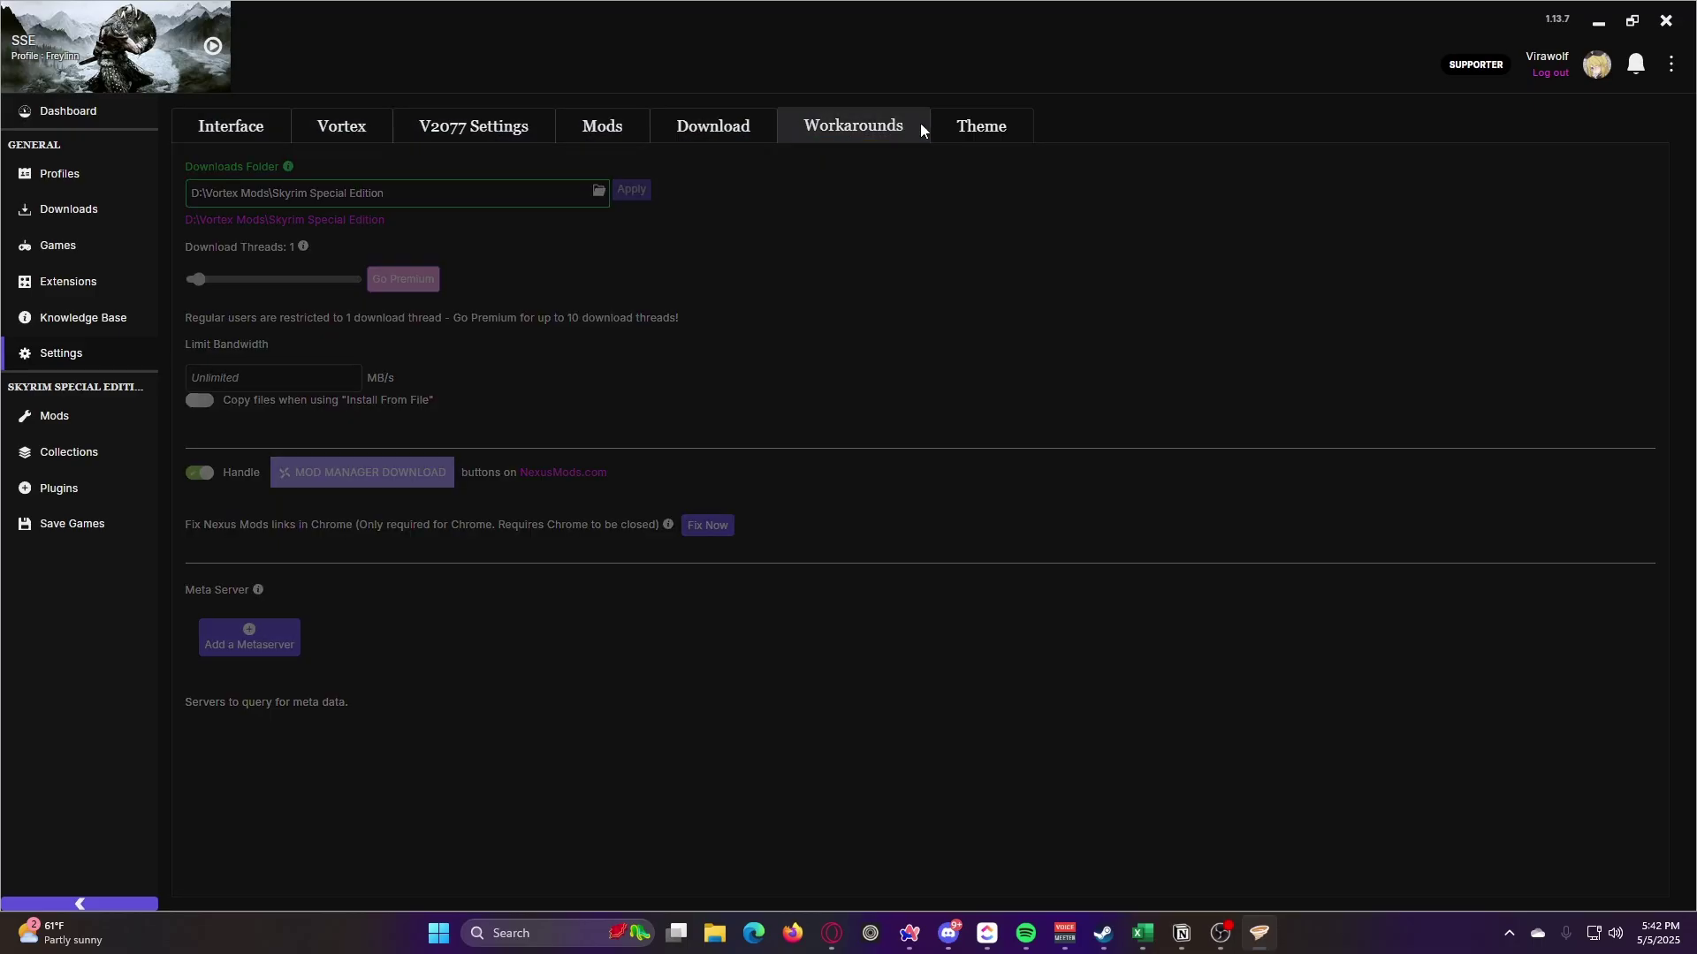
left_click(981, 127)
left_click(230, 129)
left_click(90, 117)
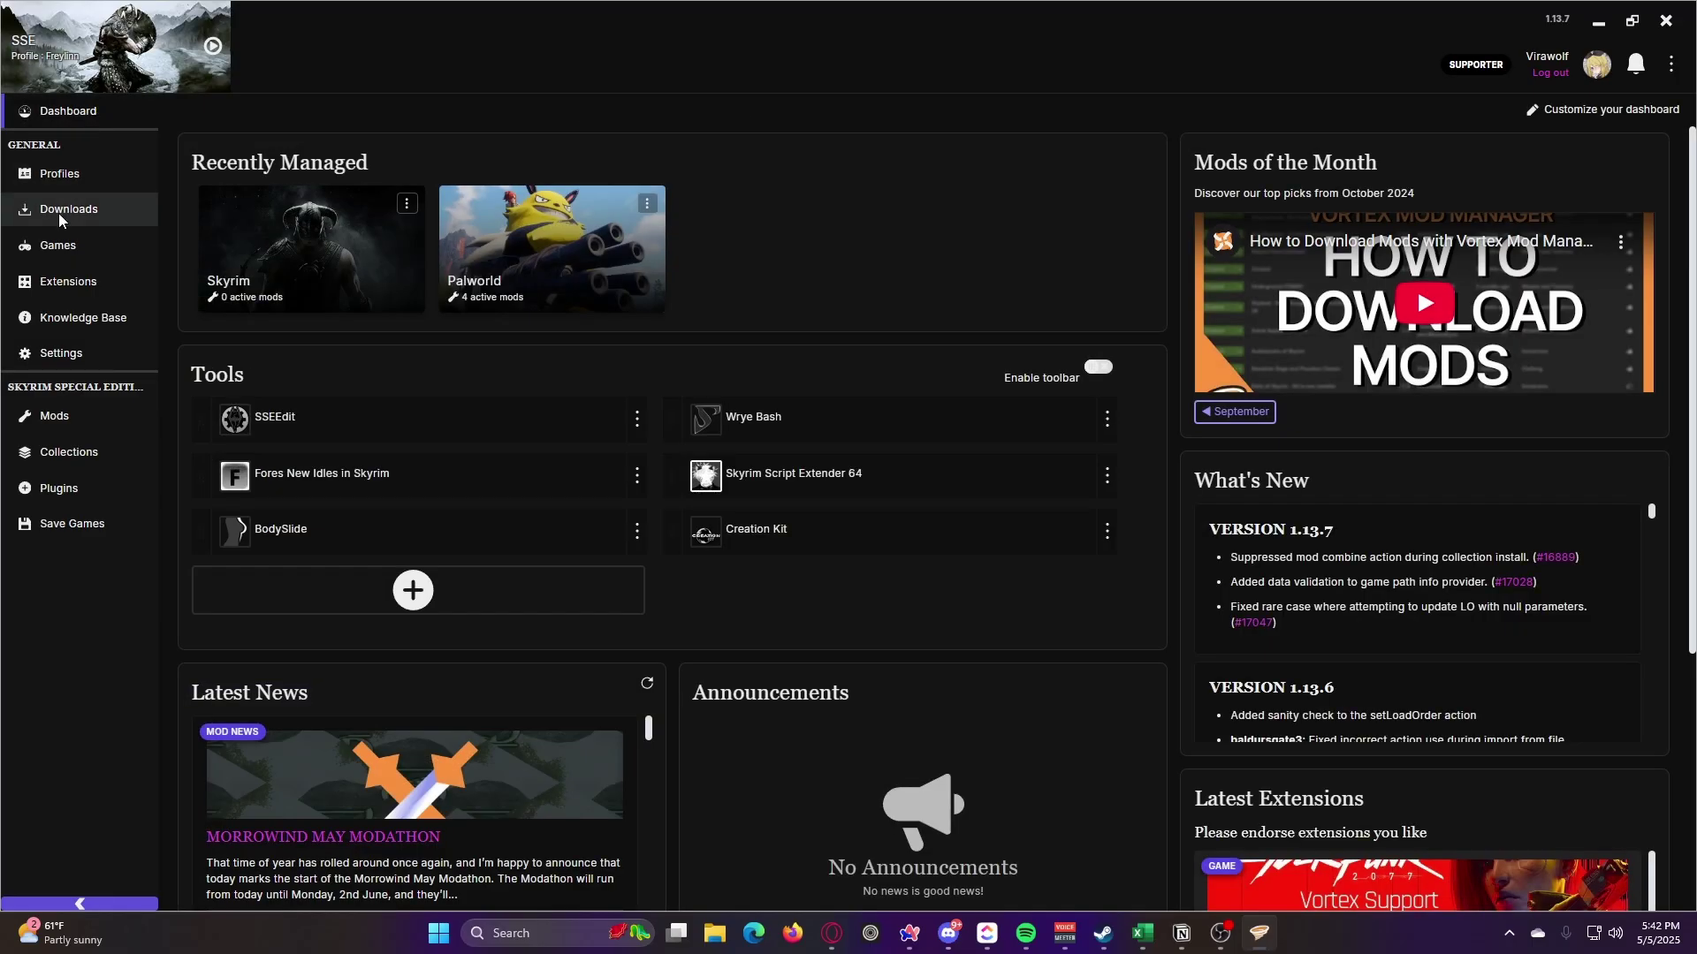
Search the Vortex games list for 'obl' and start managing Oblivion Remastered
left_click(71, 251)
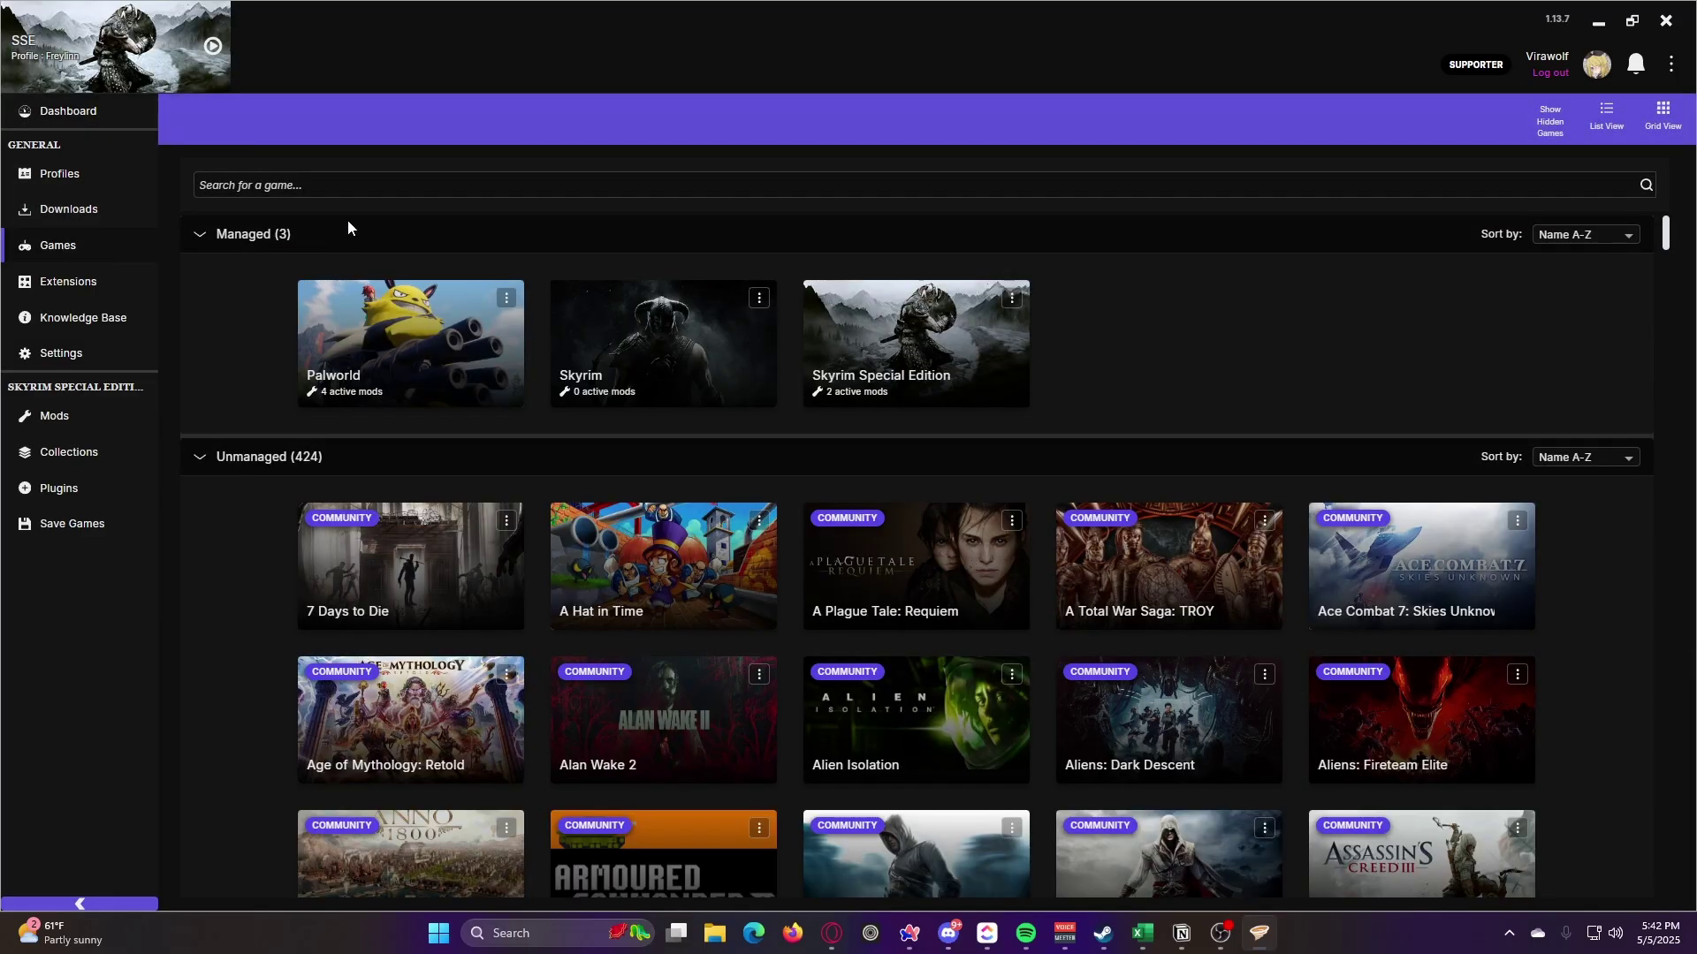
left_click(266, 187)
type("o")
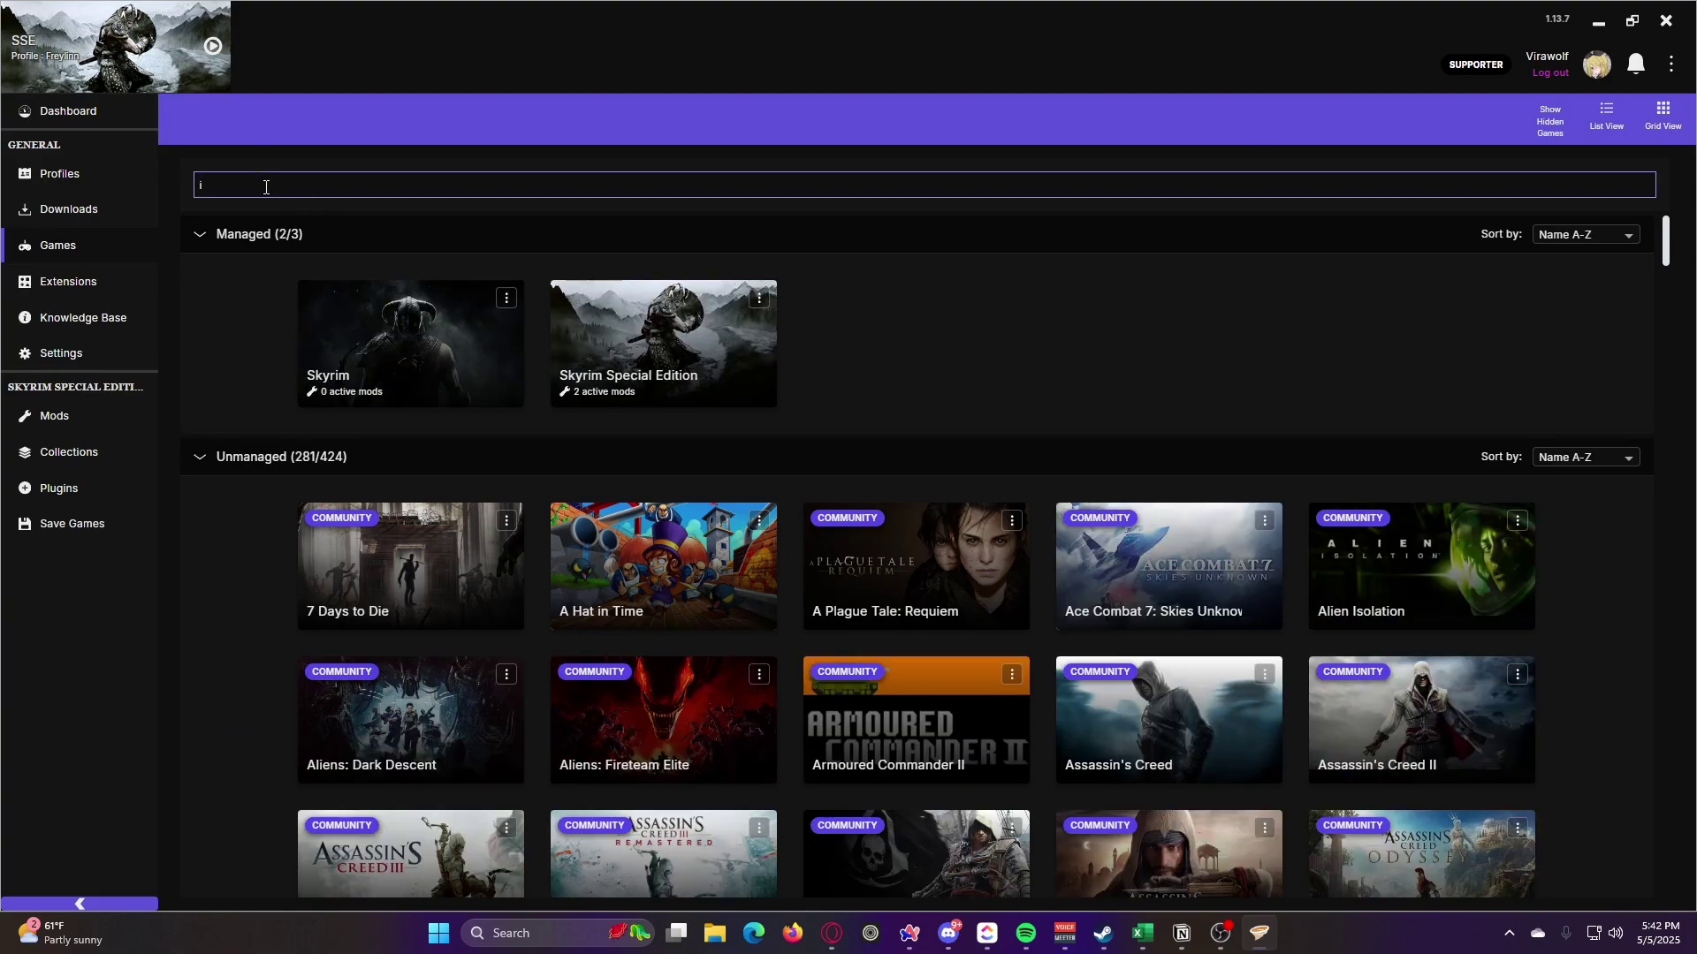
key("BackSpace")
type("obl")
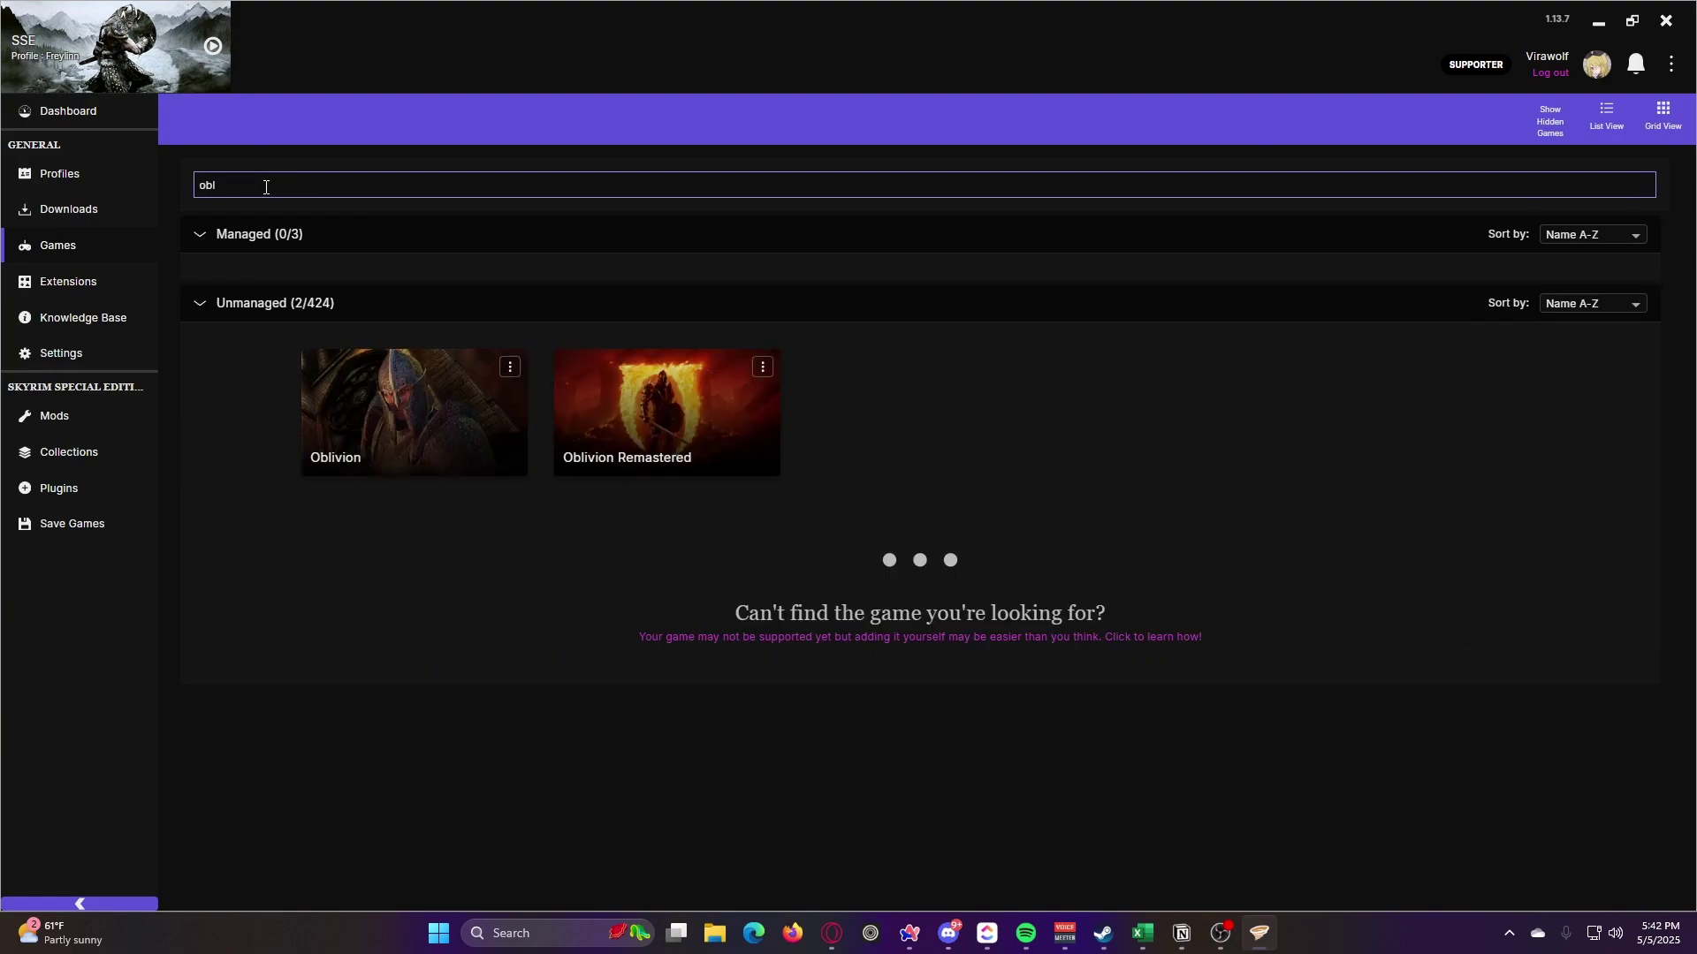
mouse_move(644, 416)
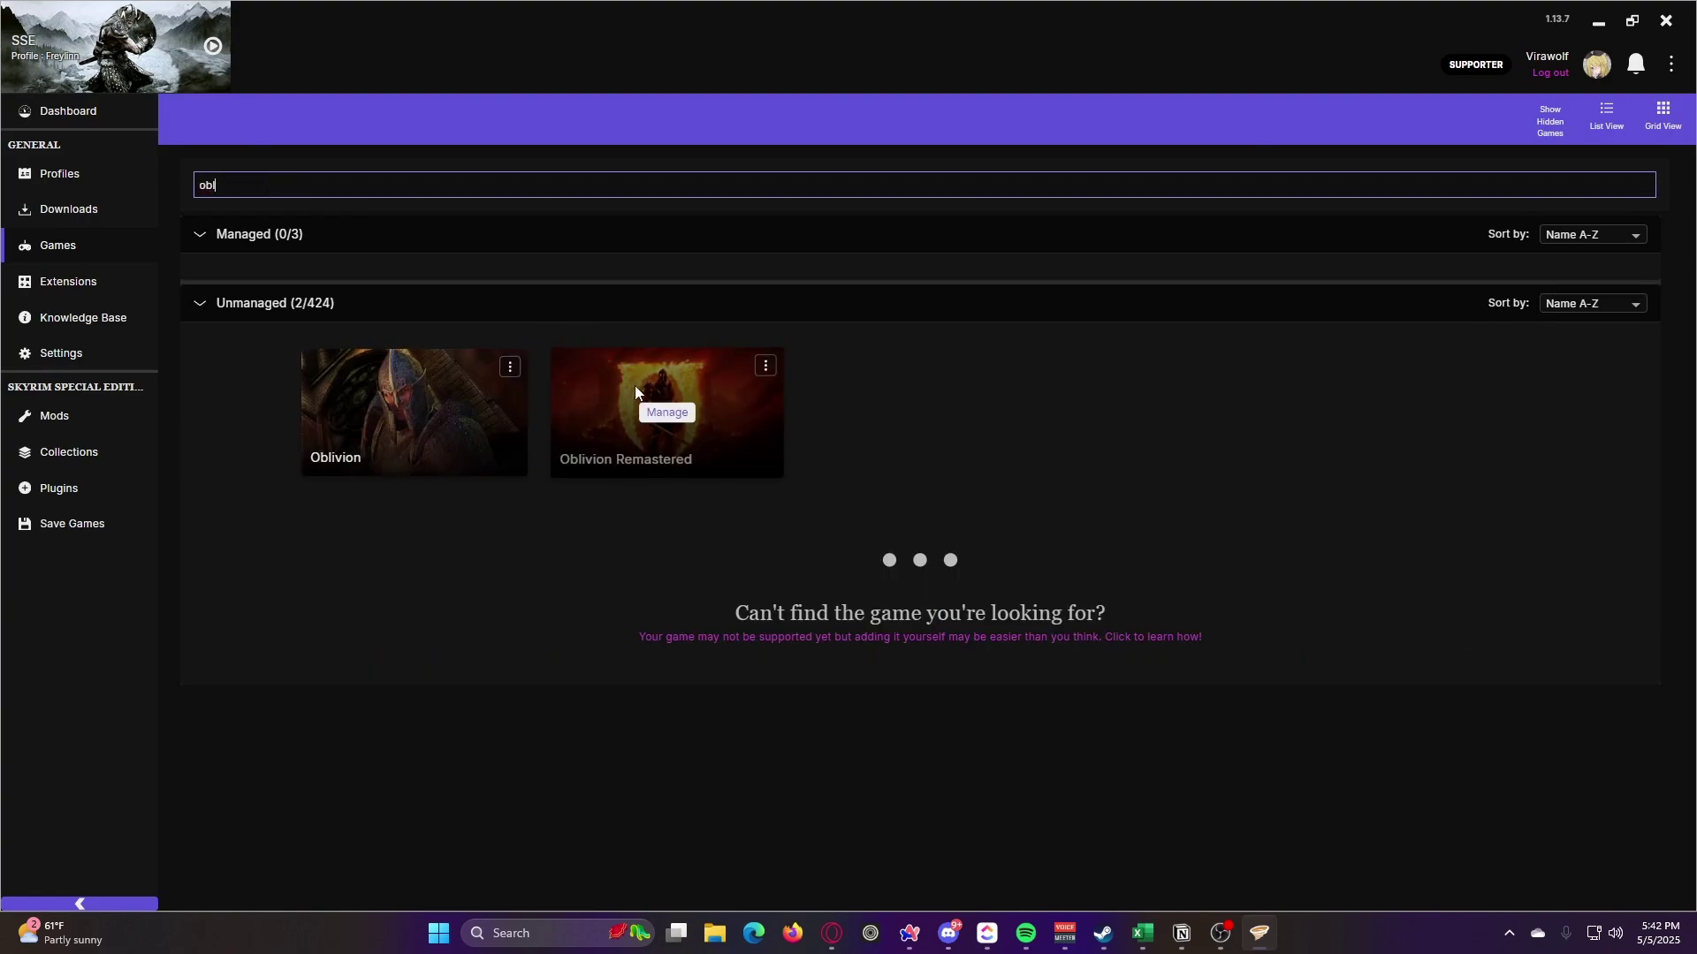
left_click(674, 411)
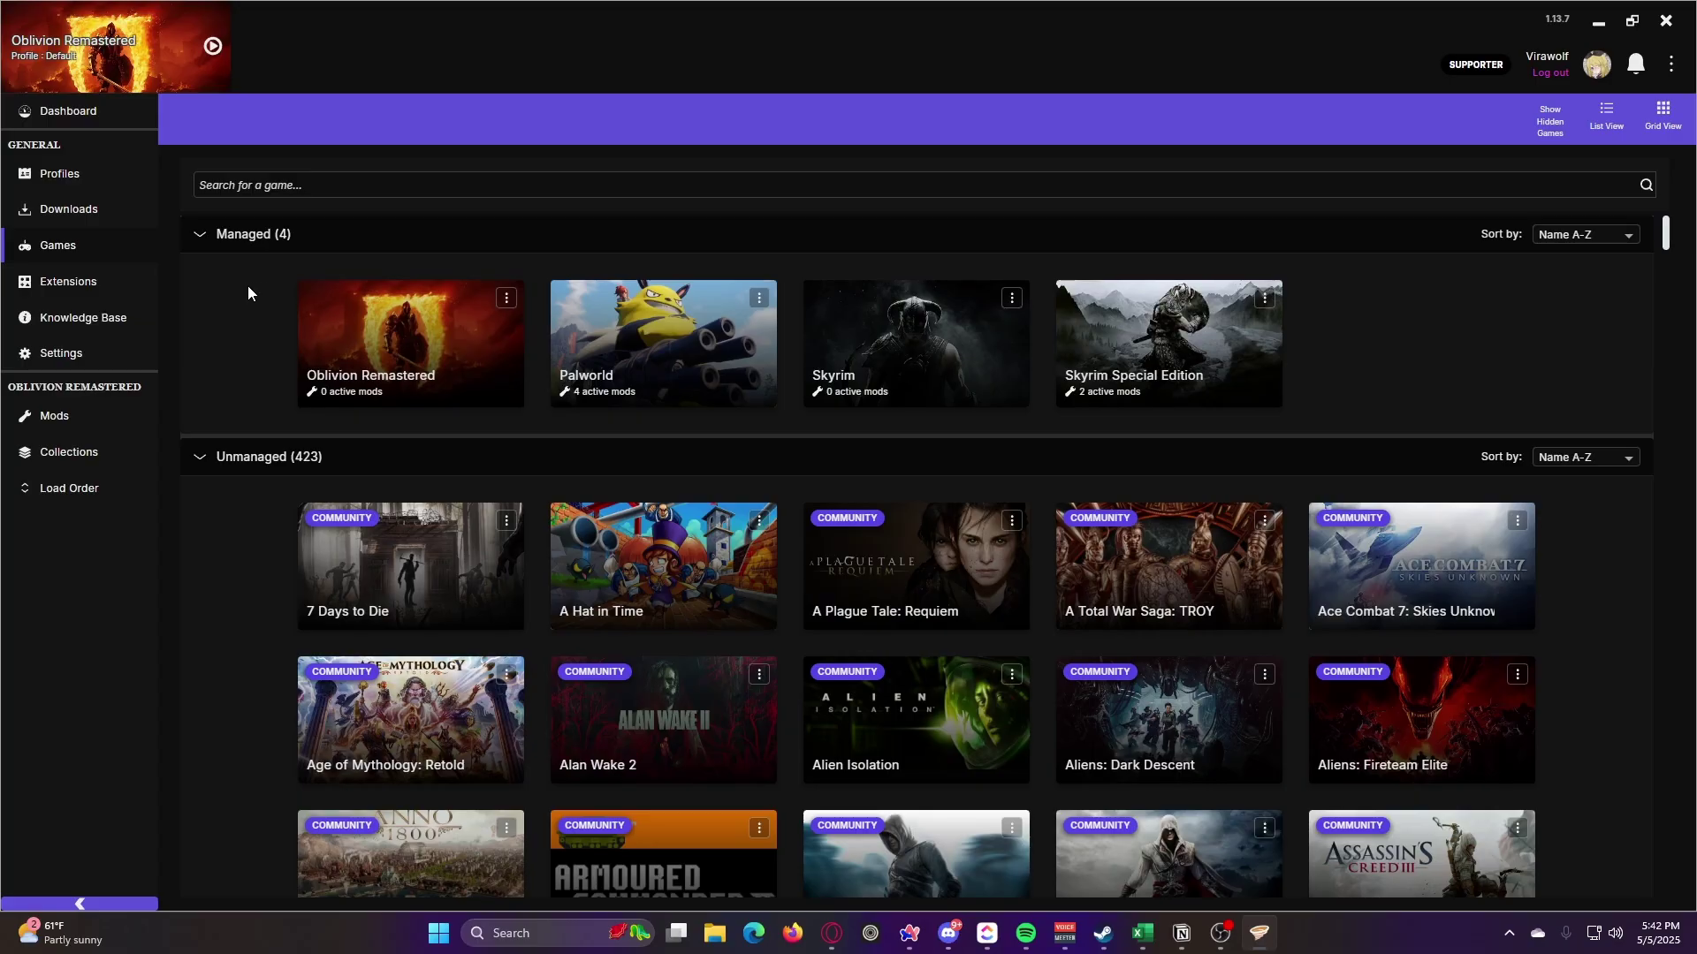
Check Oblivion Remastered's location via Manually Set Location, cancel without changes, and return to the browser
left_click(510, 302)
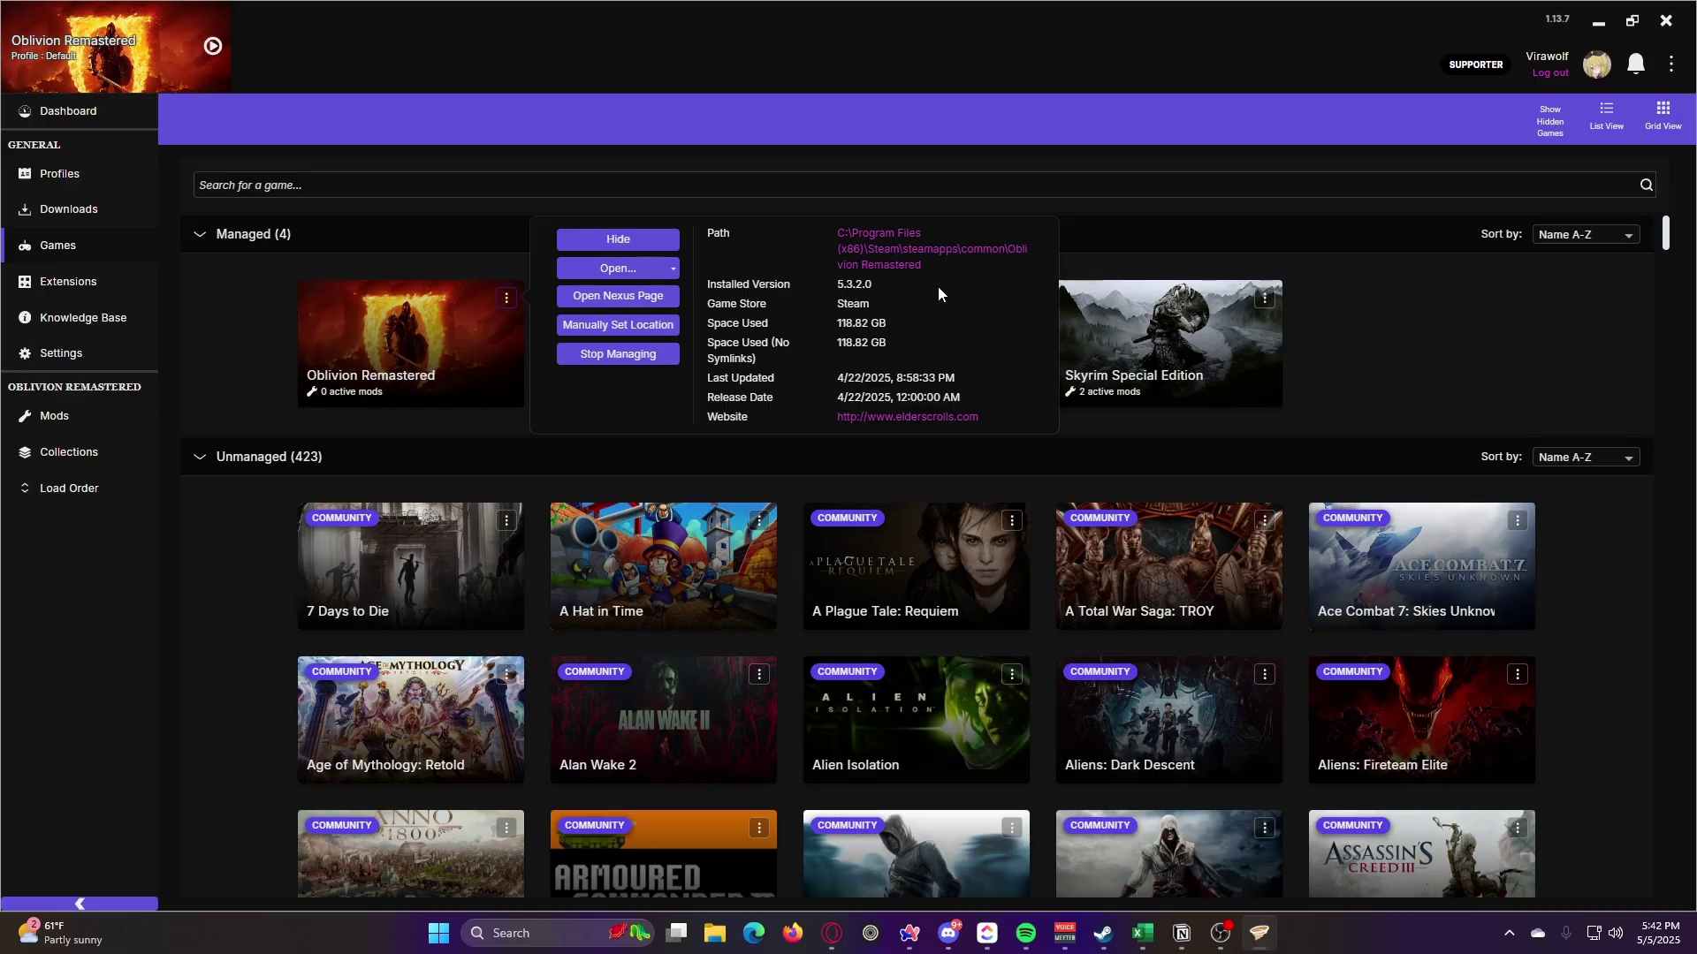
left_click(601, 339)
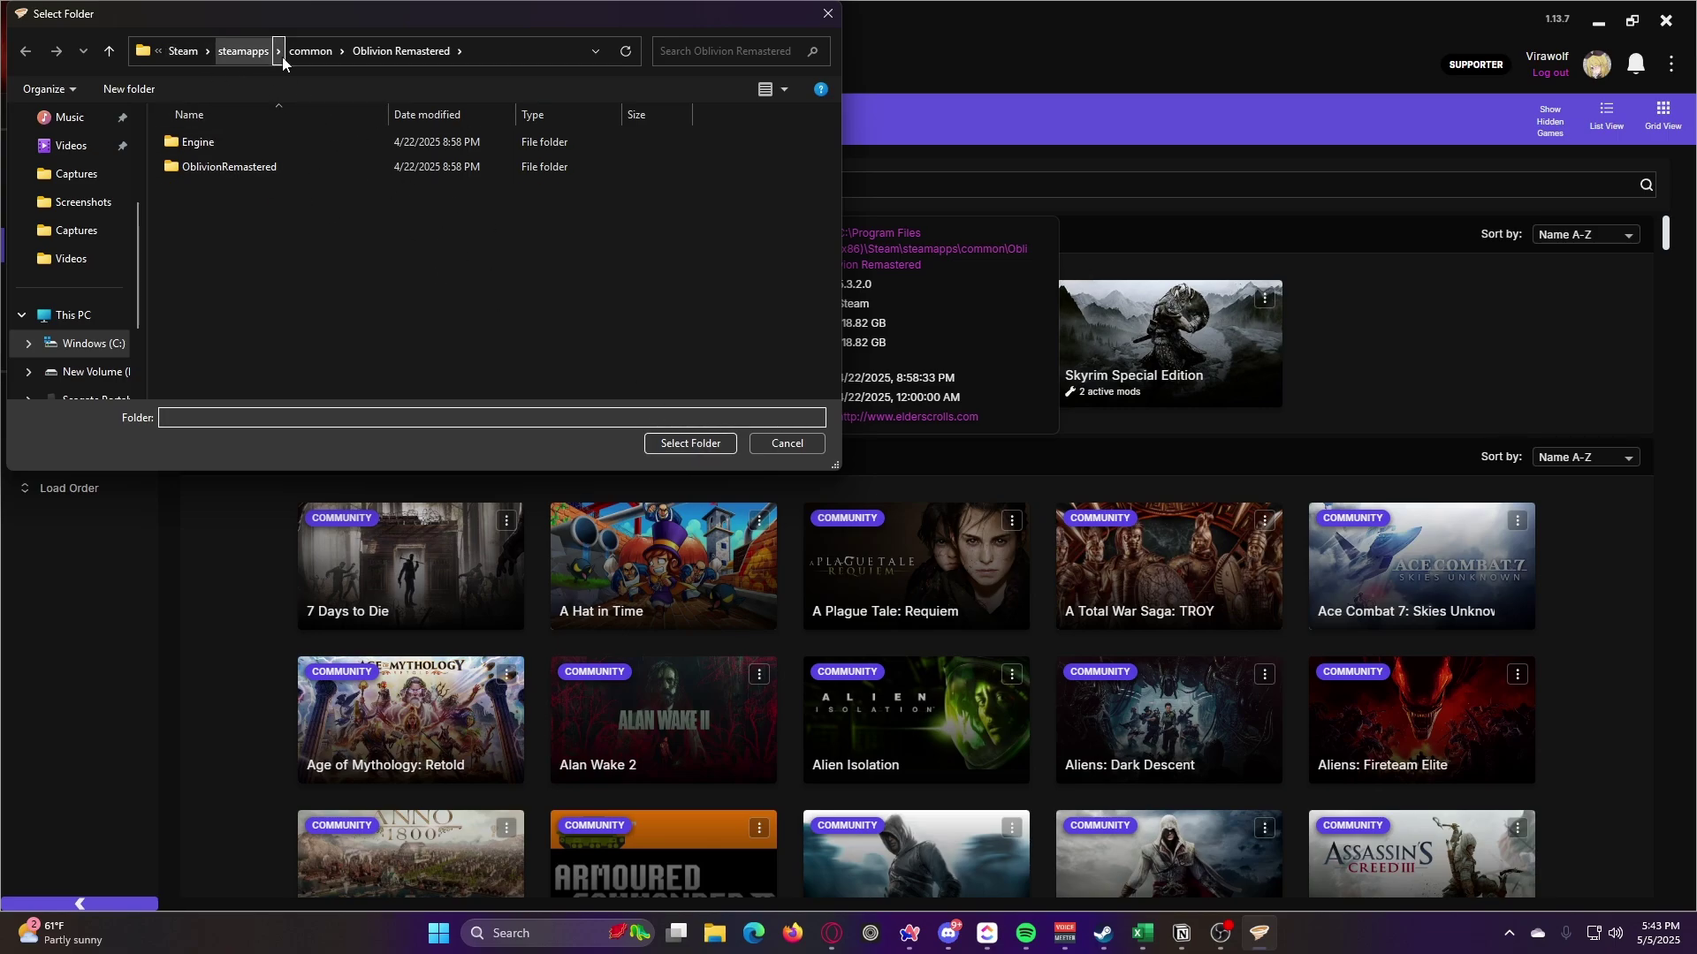
left_click(784, 442)
key("alt+Tab")
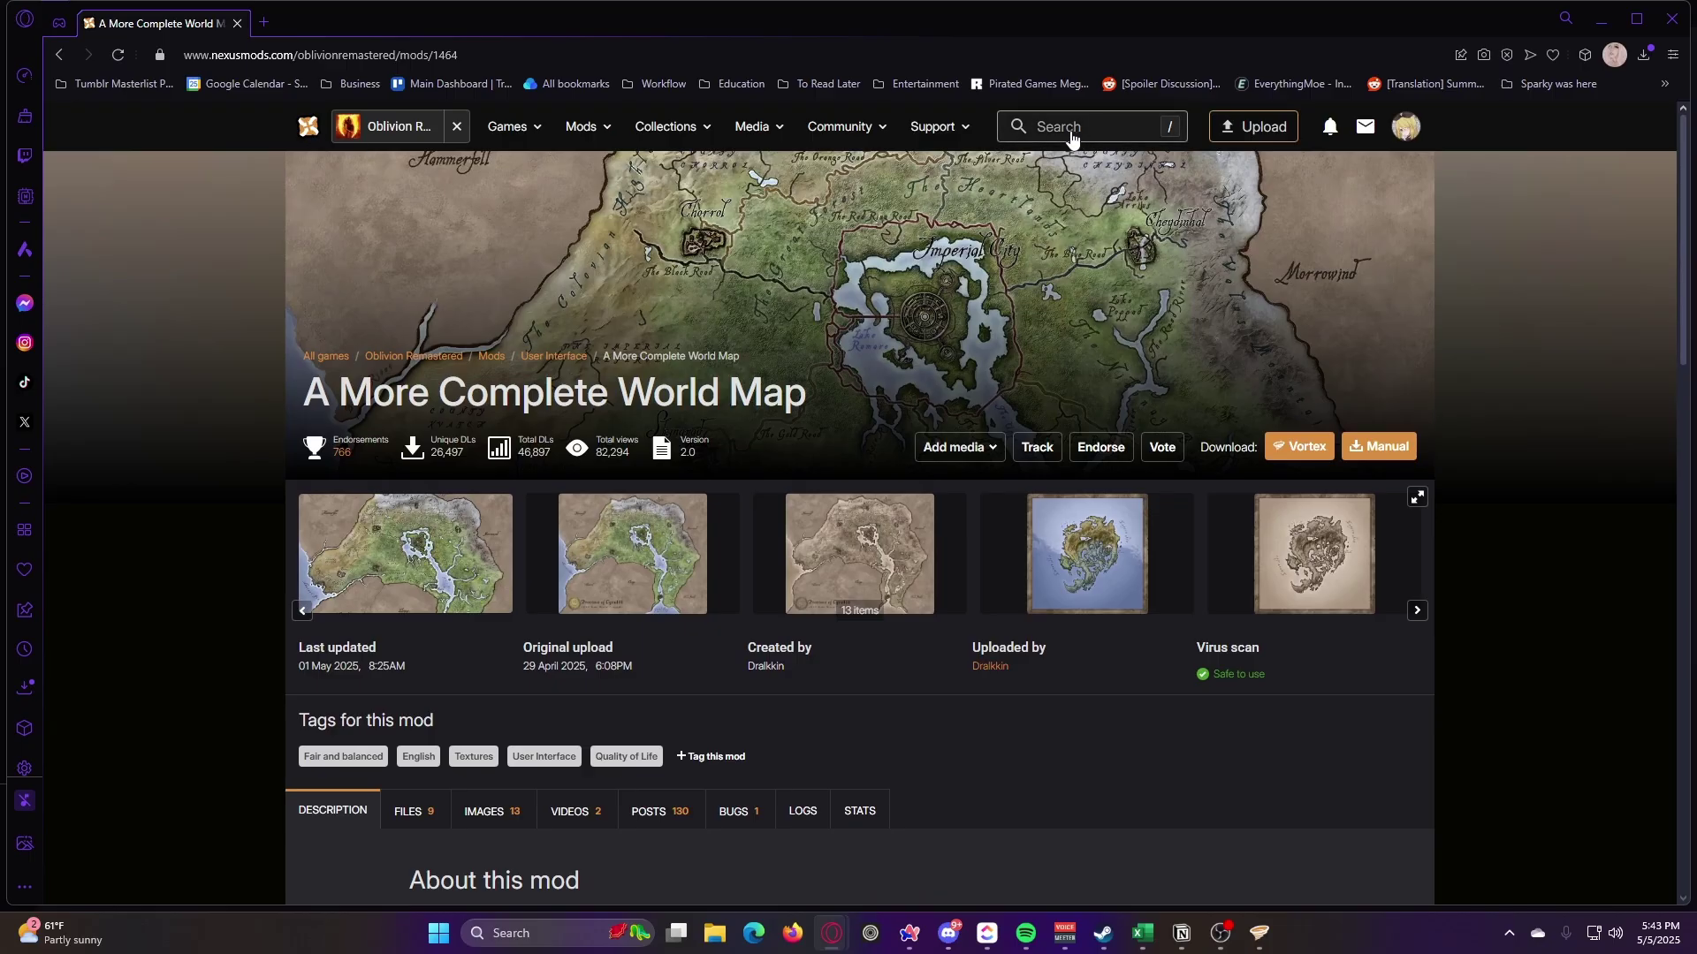
Search Nexus Mods for 'vortex' across all games and open Oblivion Remastered Vortex Support
left_click(1069, 131)
type("v")
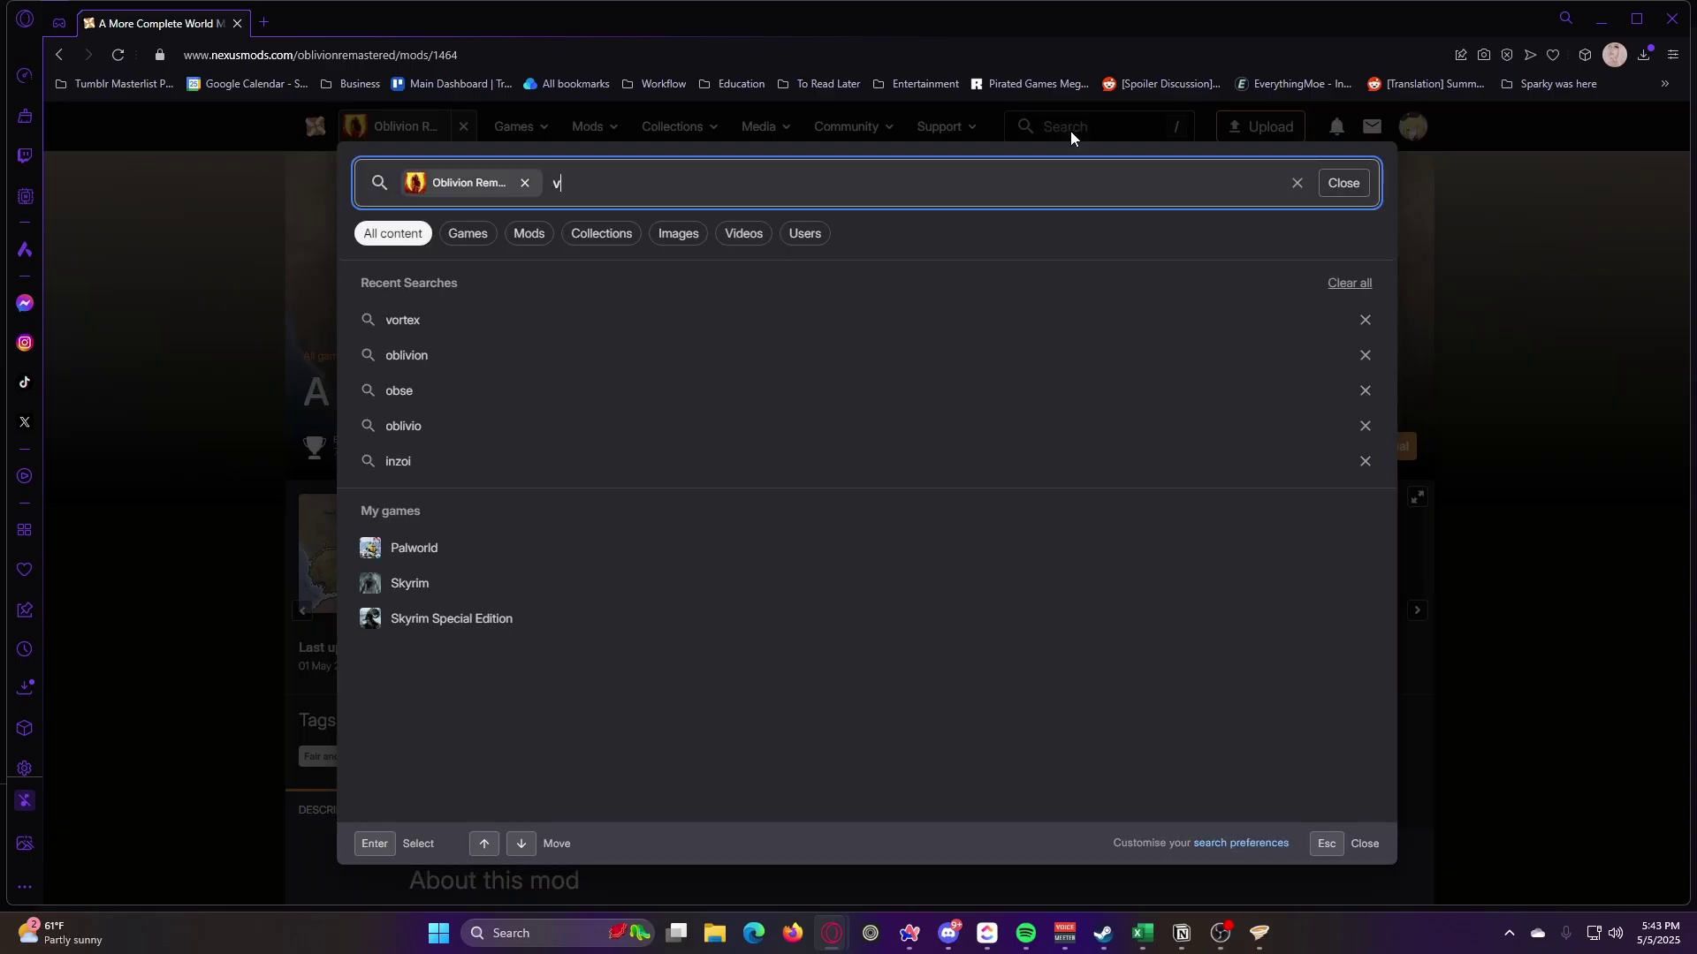
type("ortex")
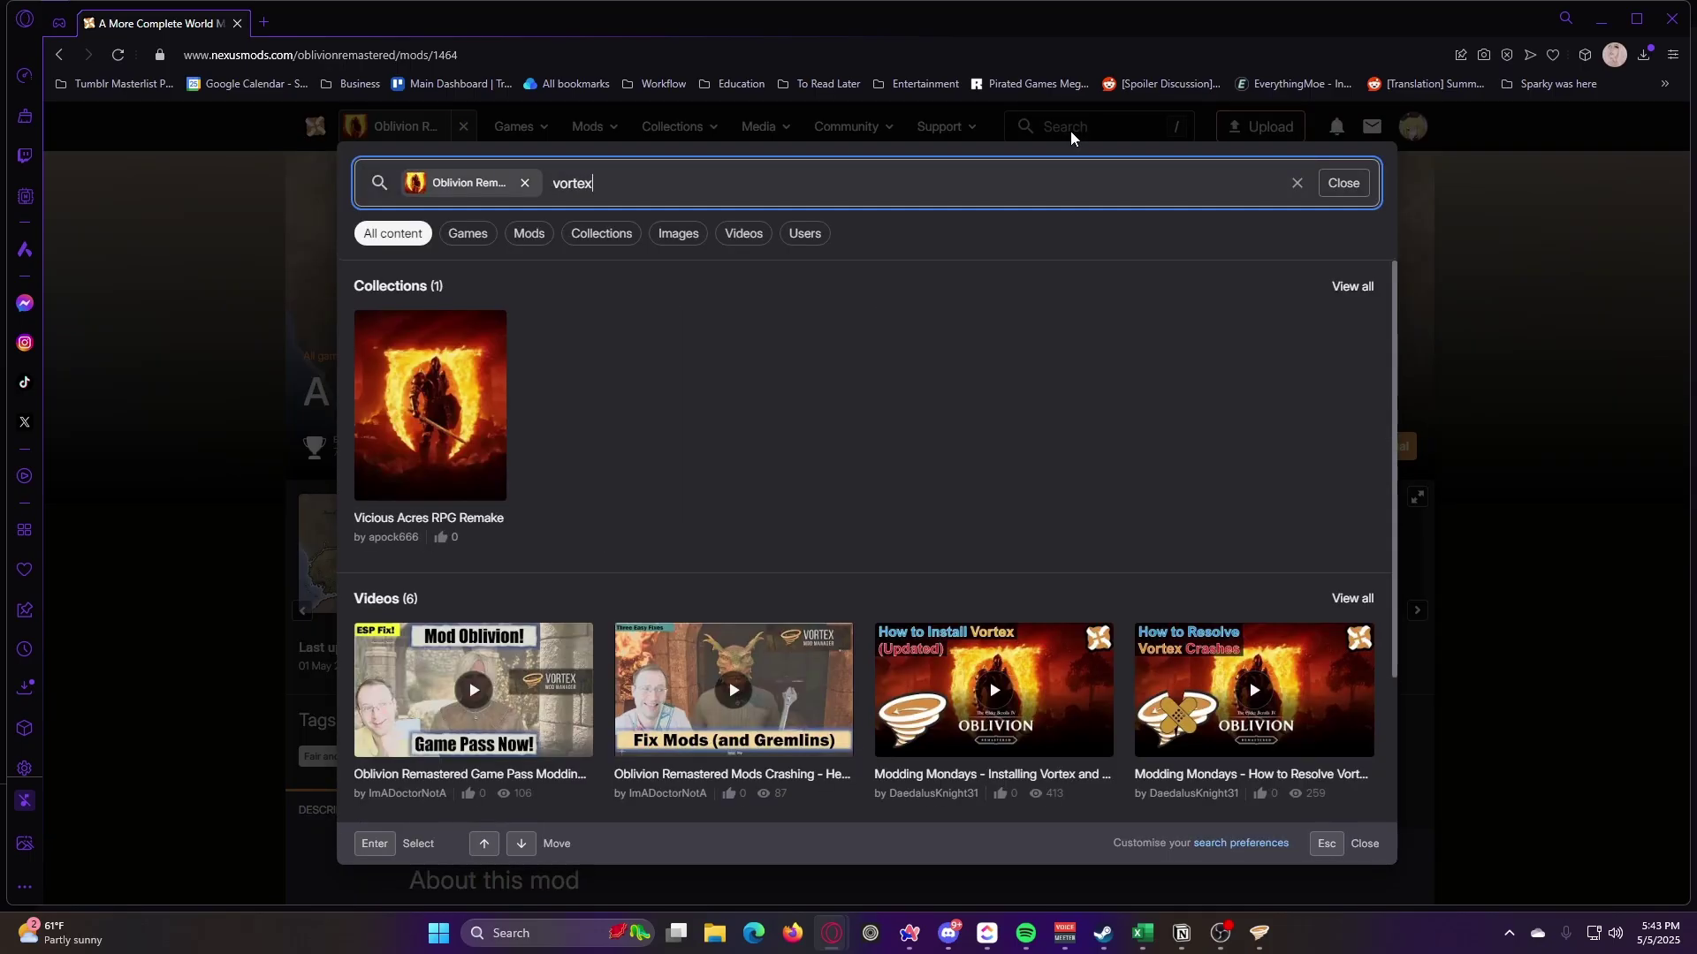
scroll(850, 323, "down", 3)
left_click(450, 185)
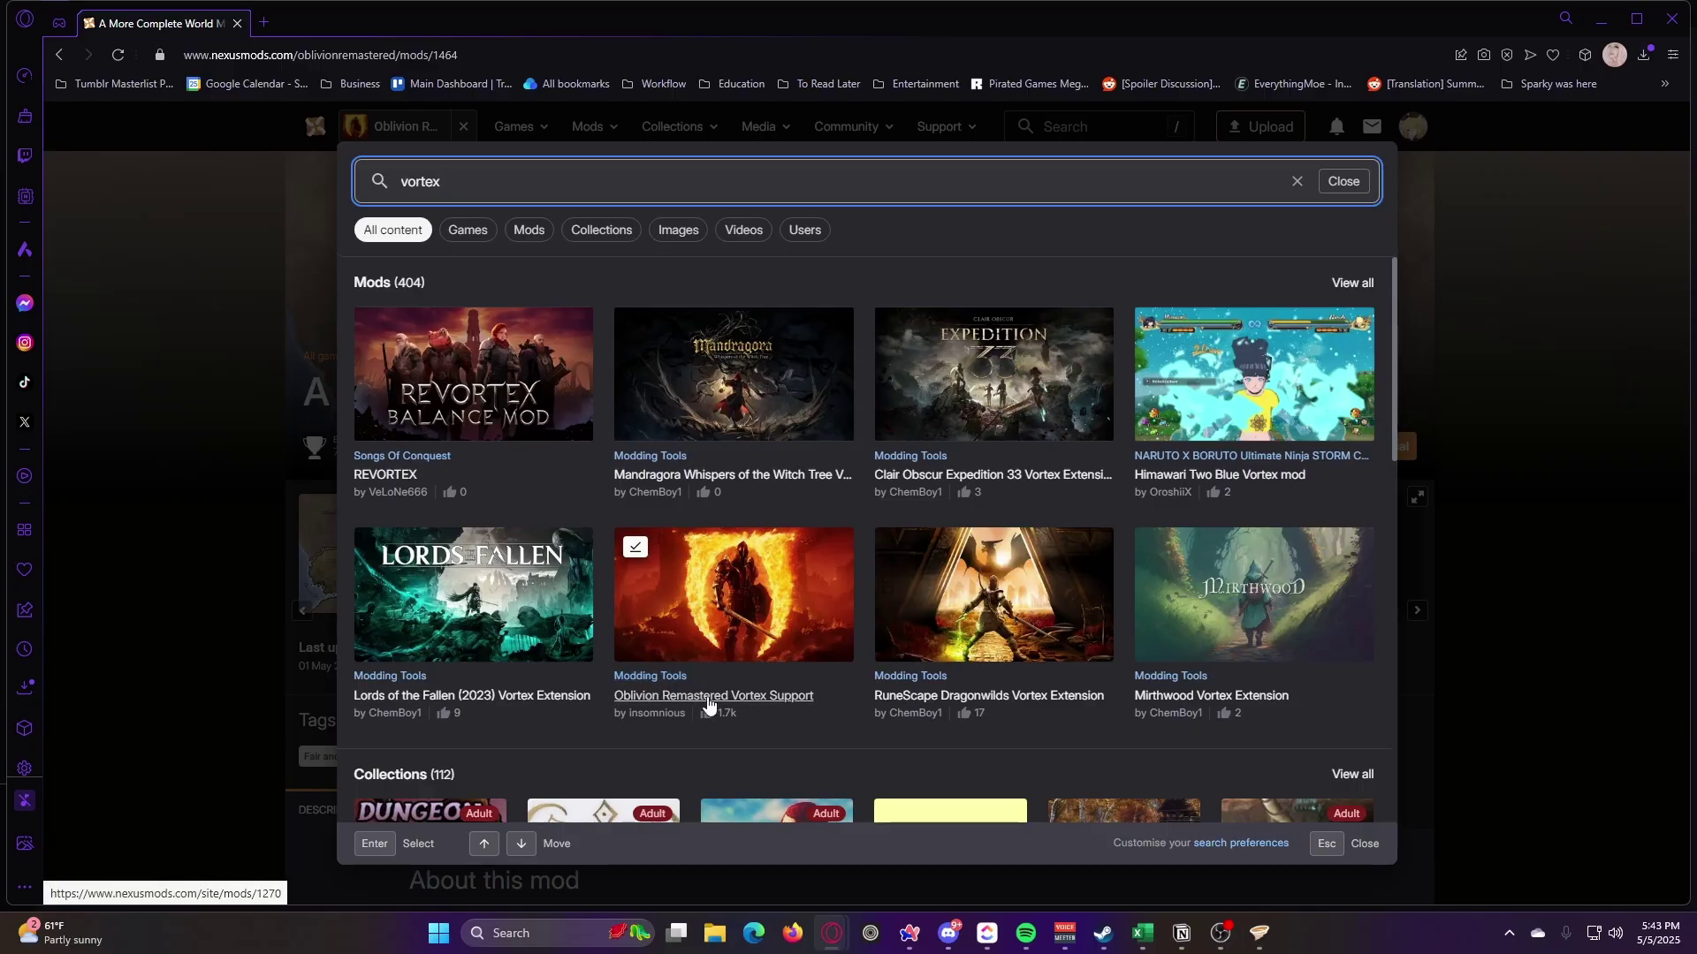
left_click(749, 698)
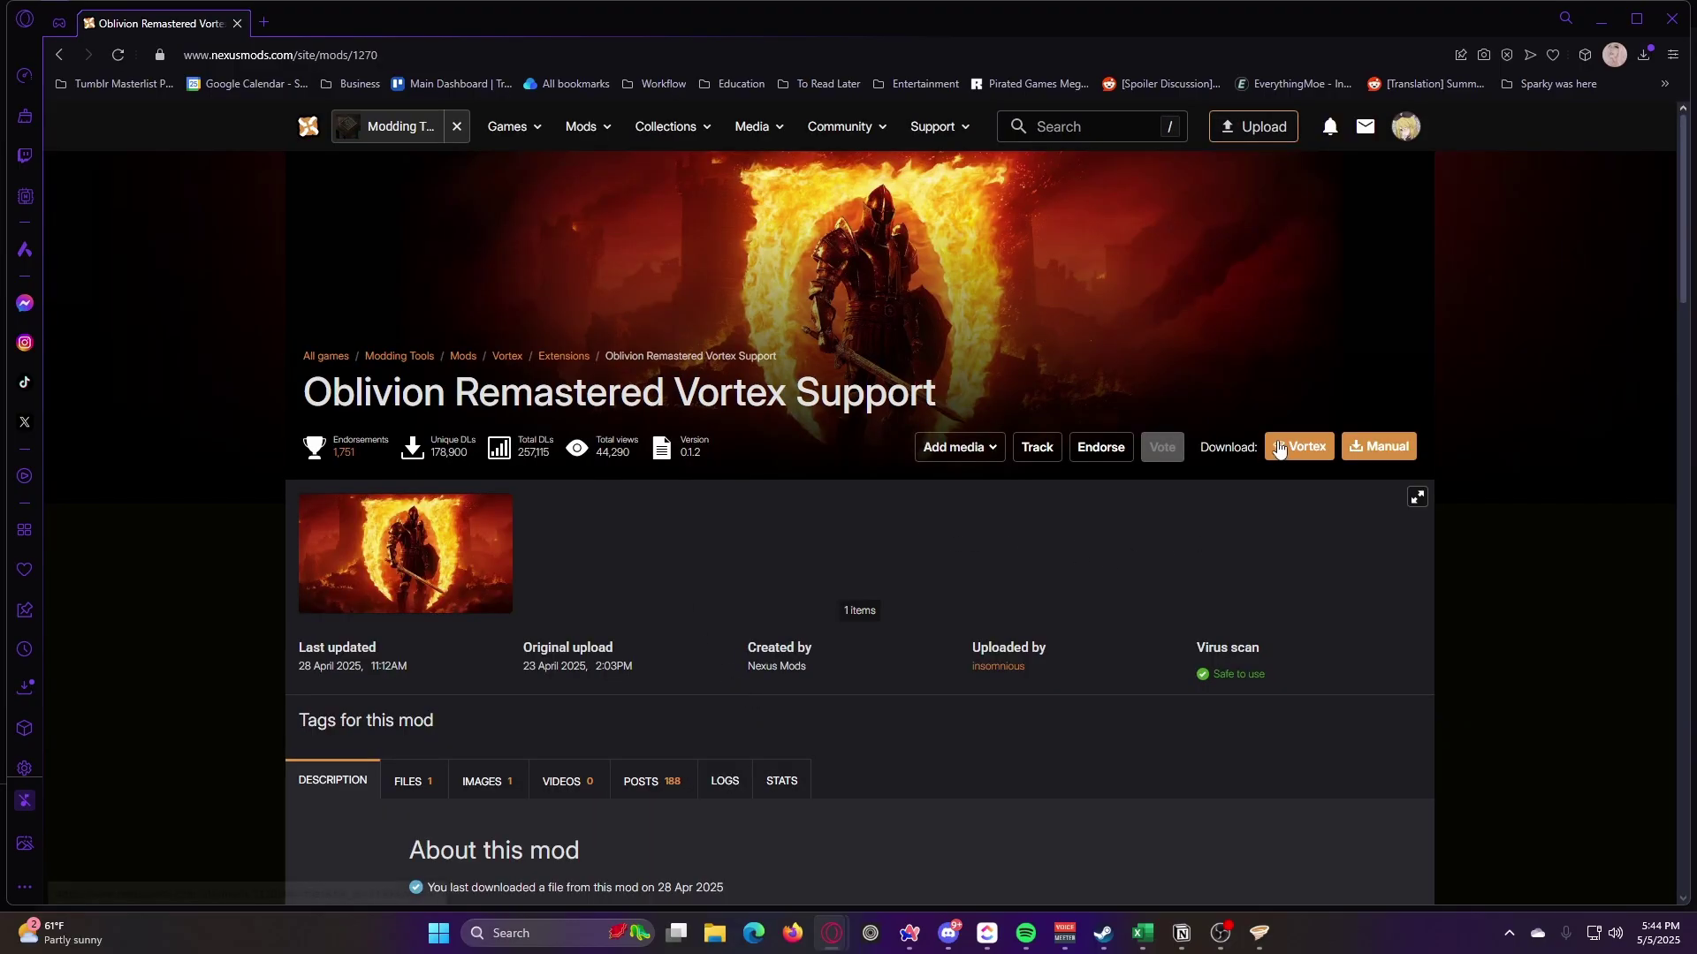
Send Oblivion Remastered Vortex Support to Vortex, review its extension entry, then return to Dashboard and minimize
left_click(1297, 448)
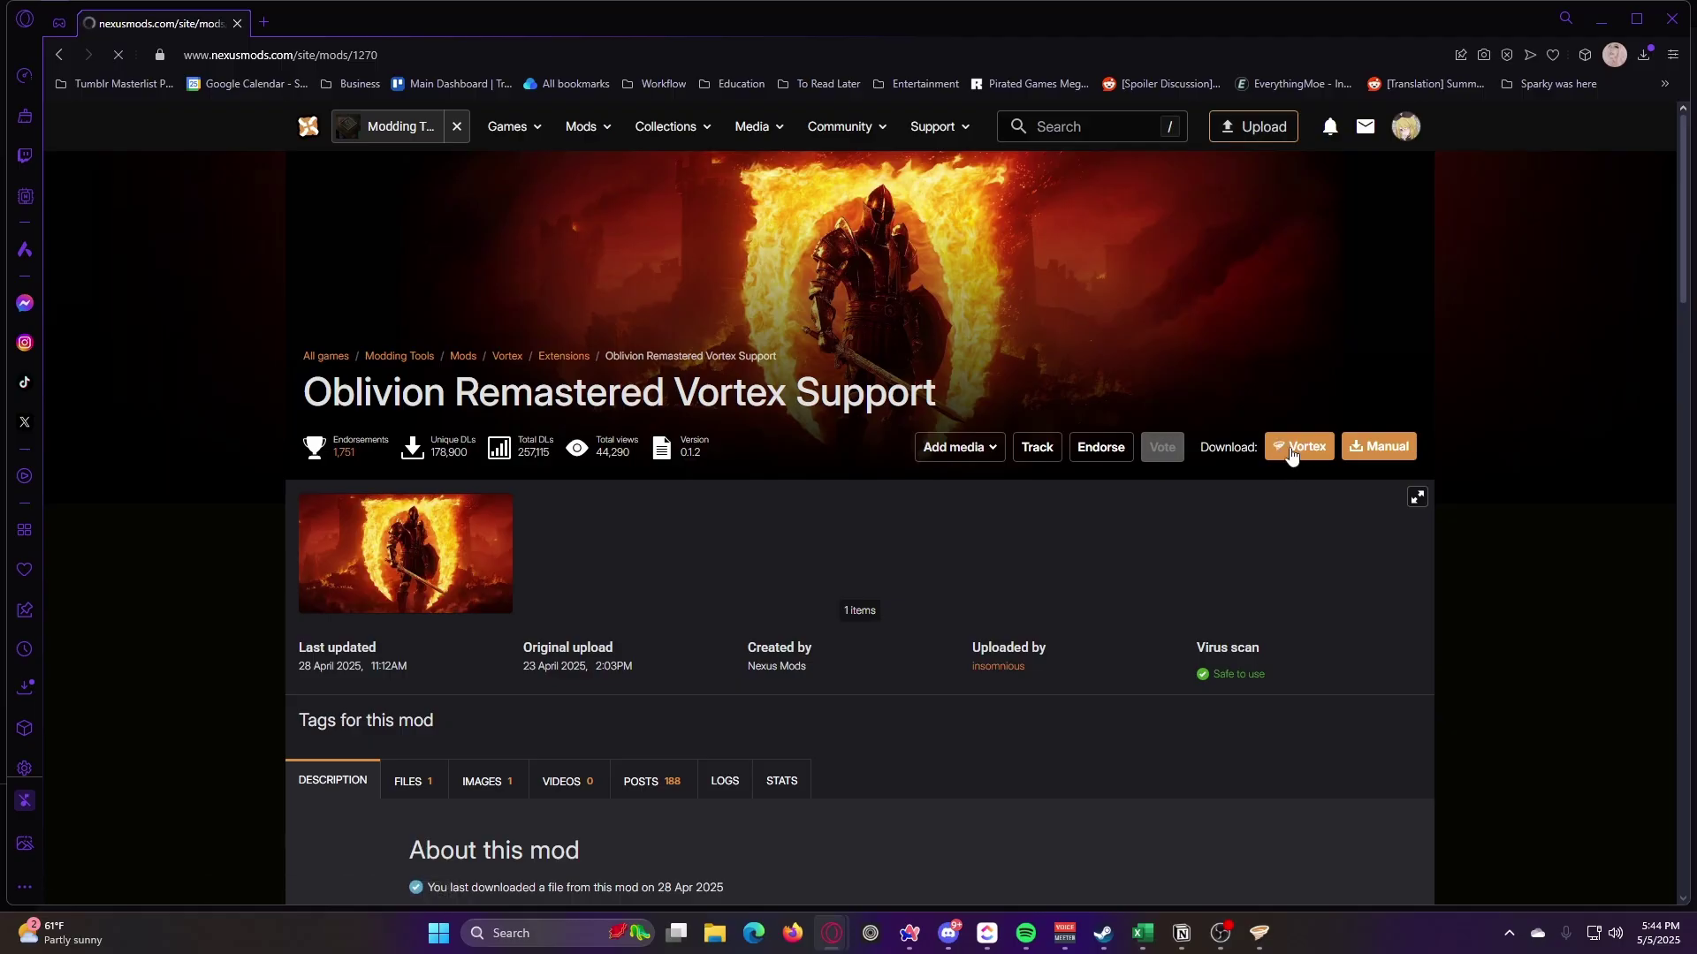
scroll(712, 390, "down", 3)
scroll(787, 525, "down", 15)
scroll(787, 525, "up", 20)
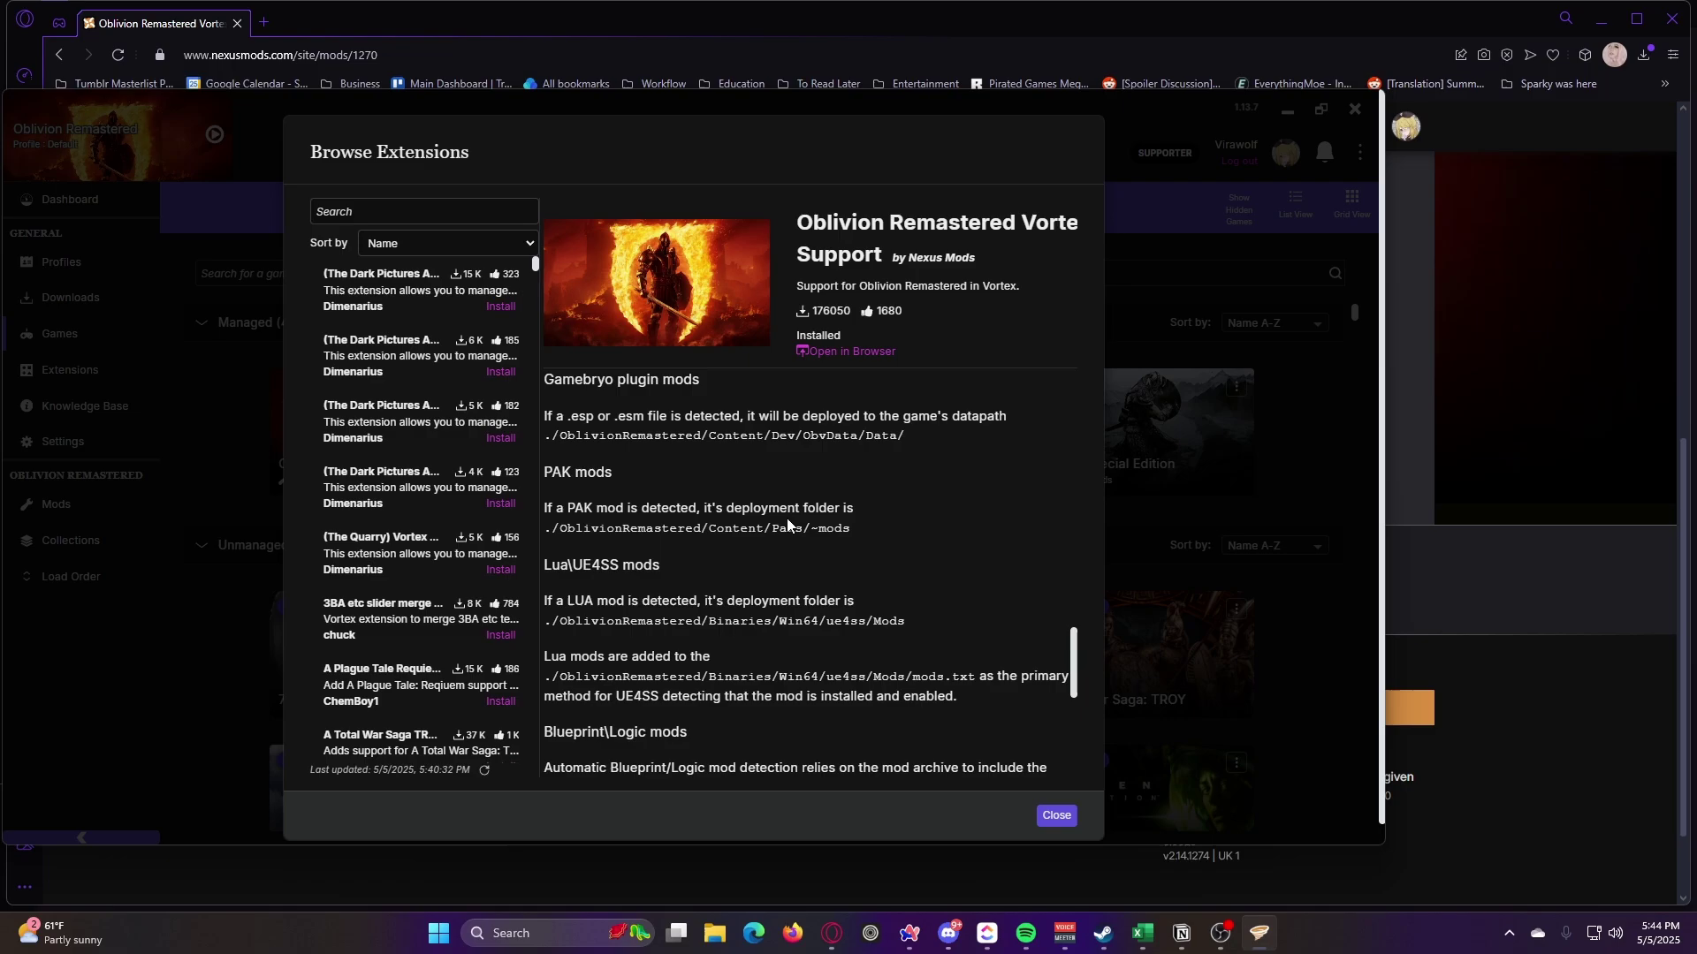
left_click(1051, 817)
left_click(98, 303)
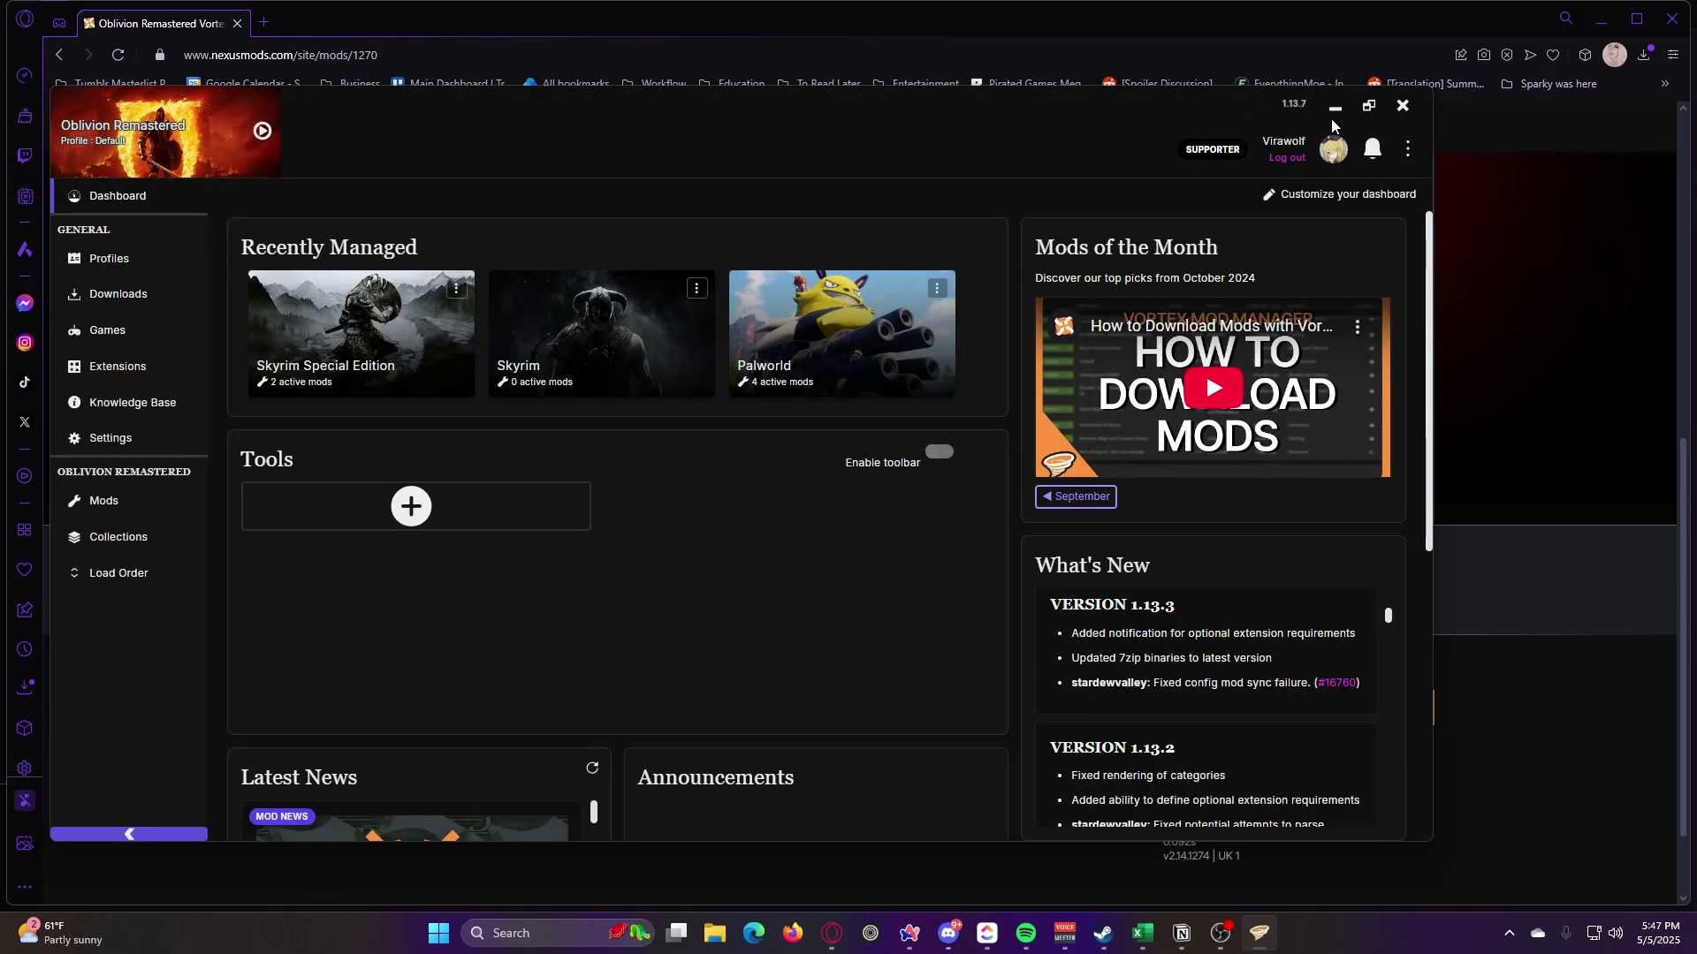
left_click(1336, 119)
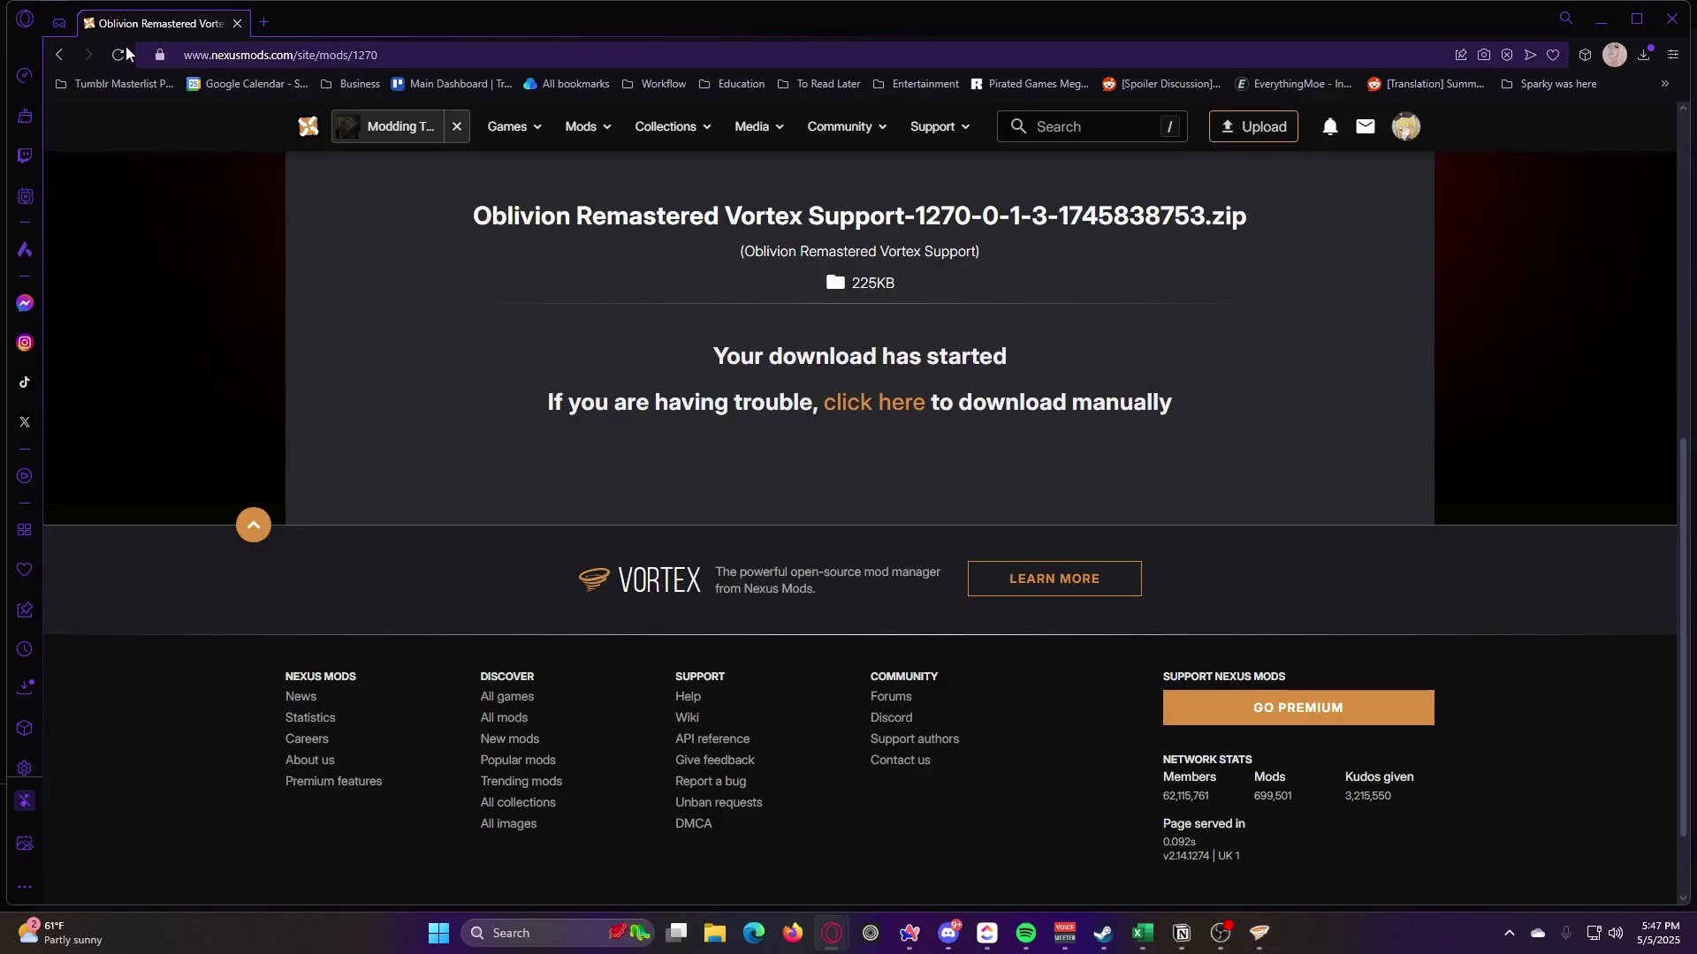
Go back to the A More Complete World Map page and read its description and Permissions and credits
right_click(58, 57)
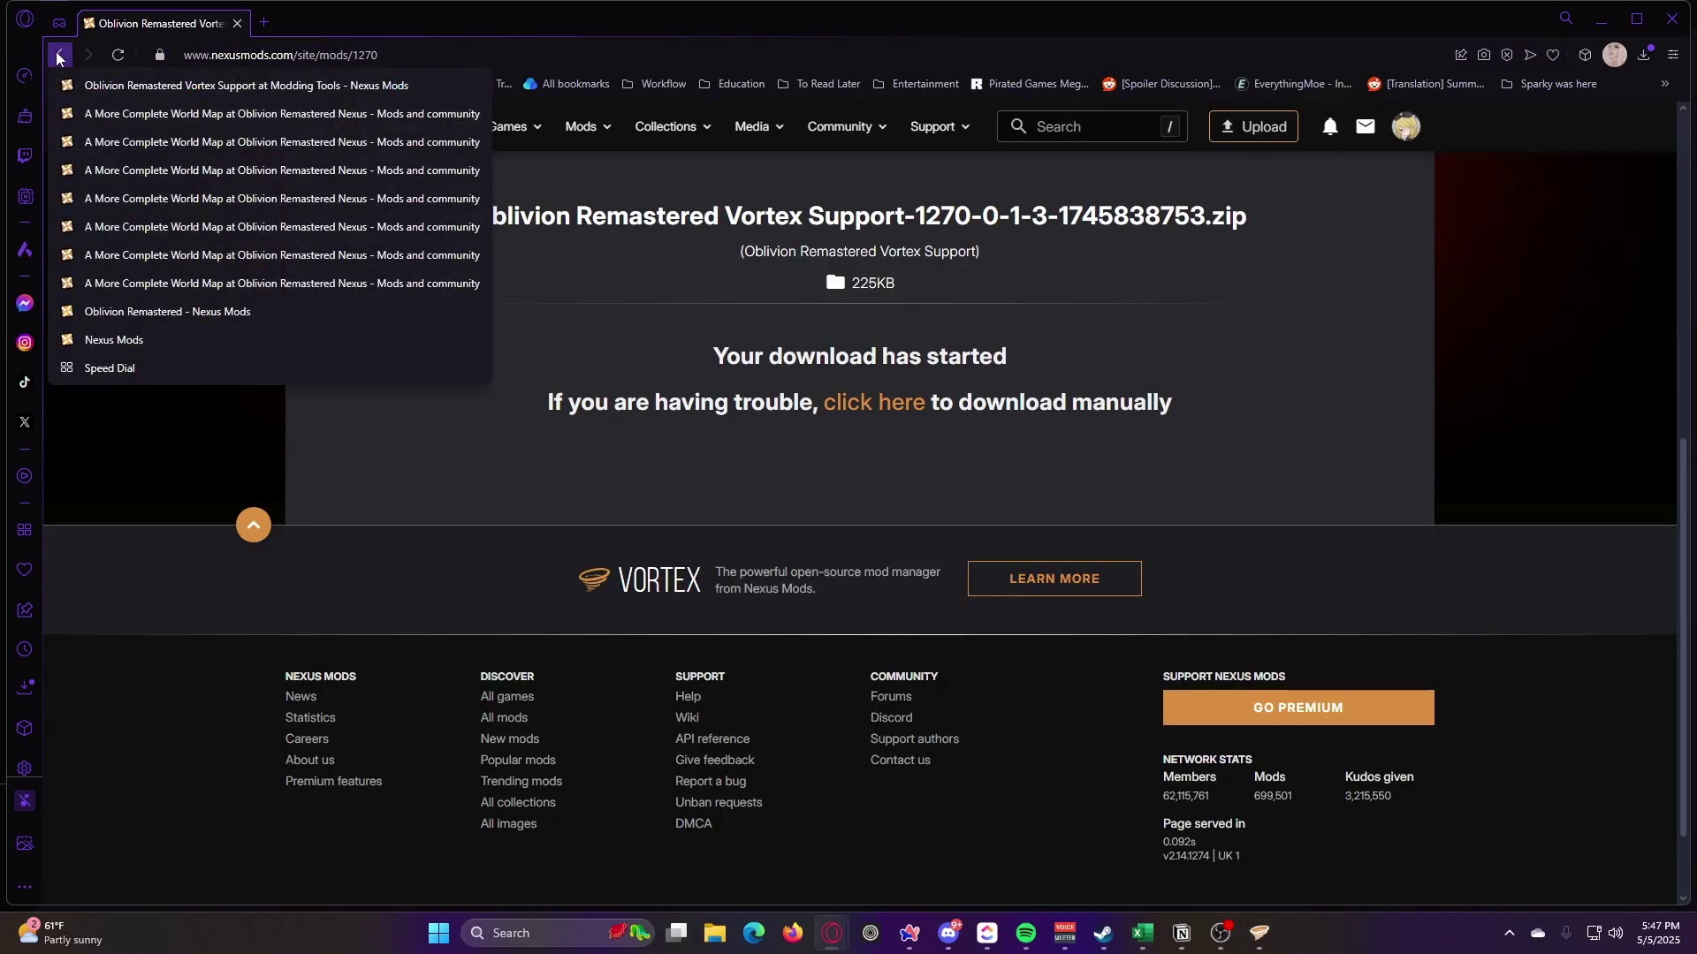
left_click(124, 115)
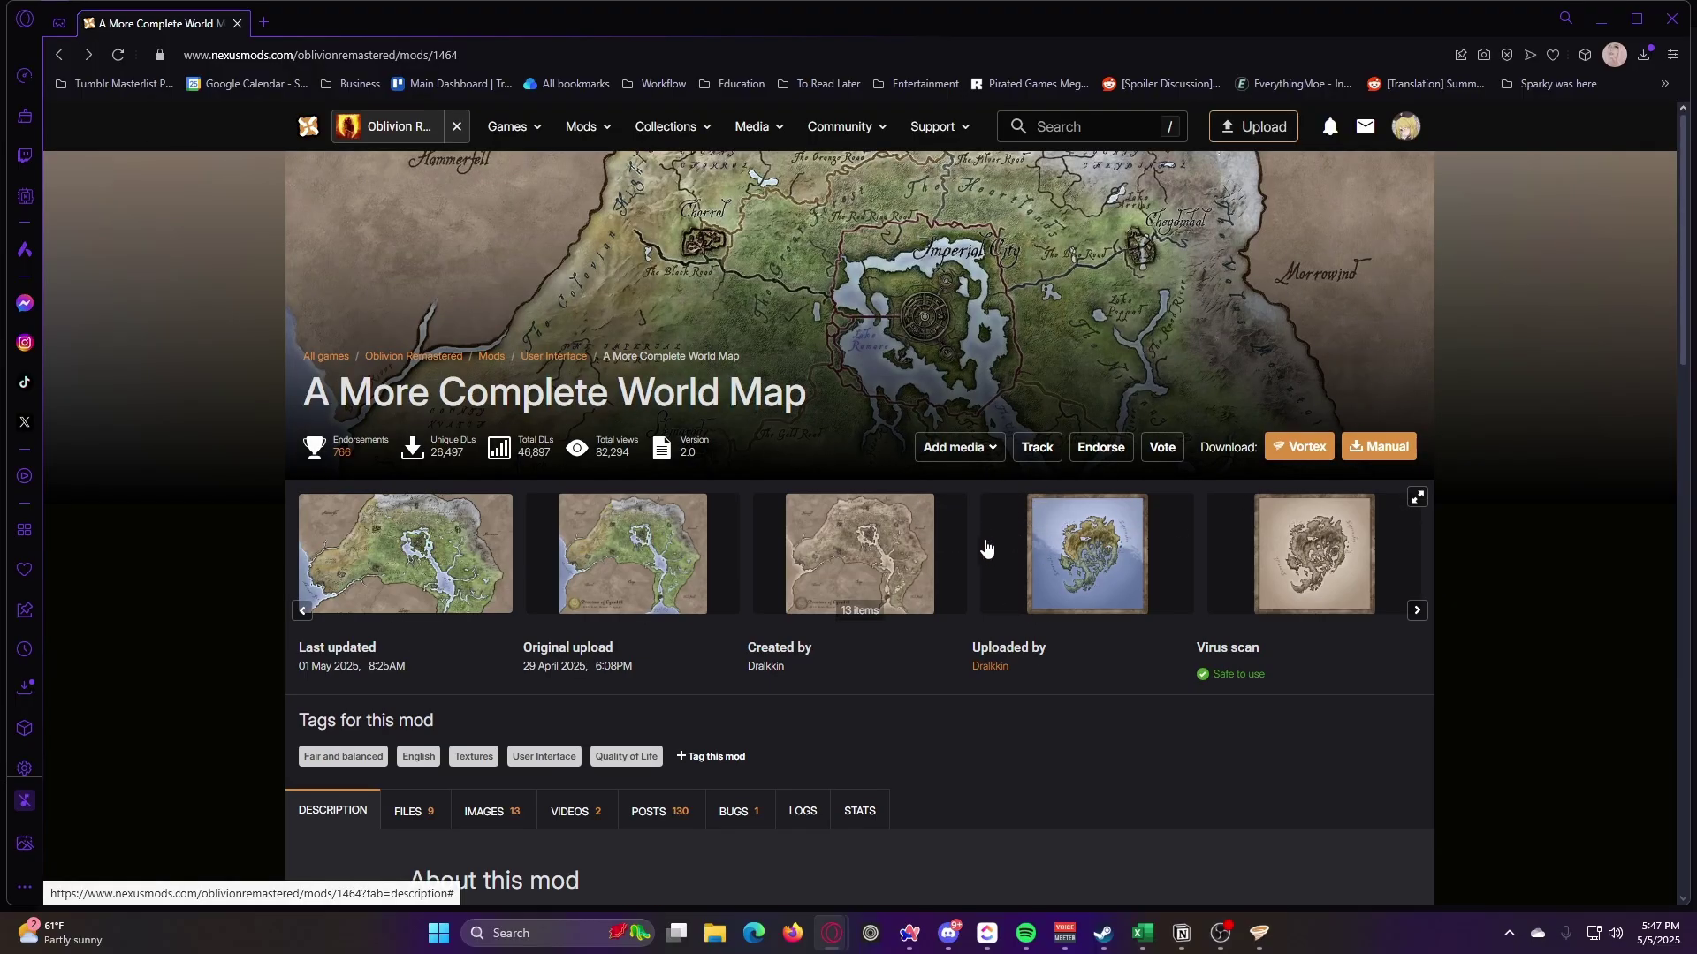
scroll(1032, 432, "down", 5)
scroll(1026, 420, "down", 1)
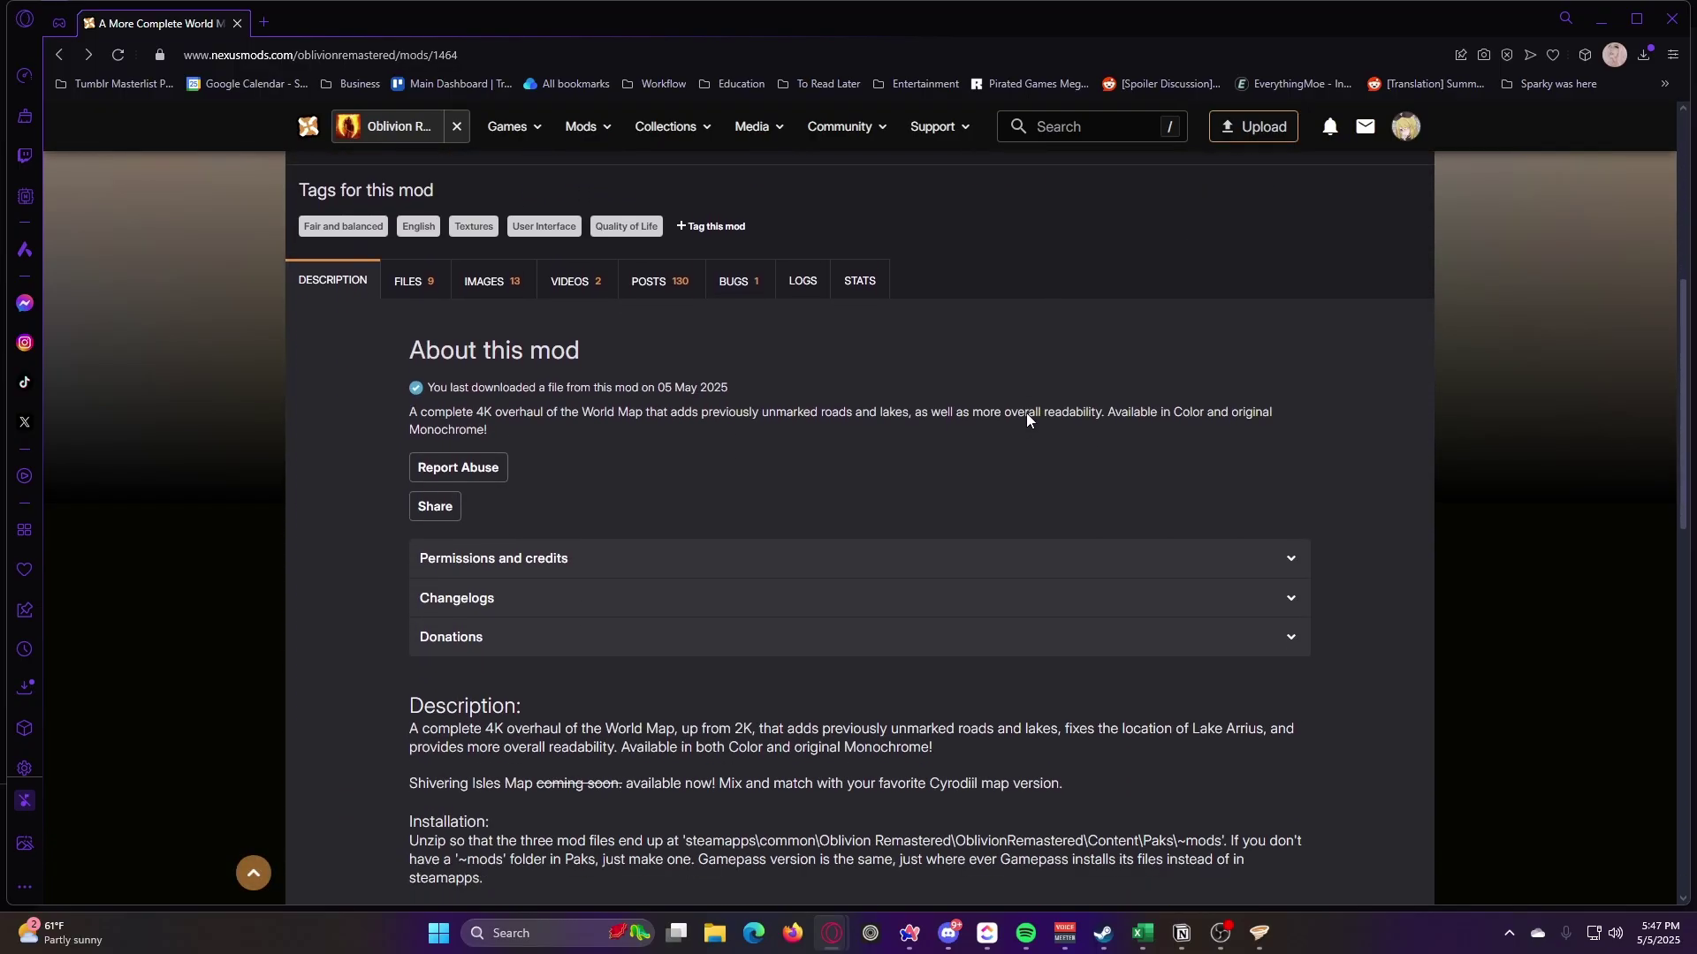
scroll(1072, 318, "down", 2)
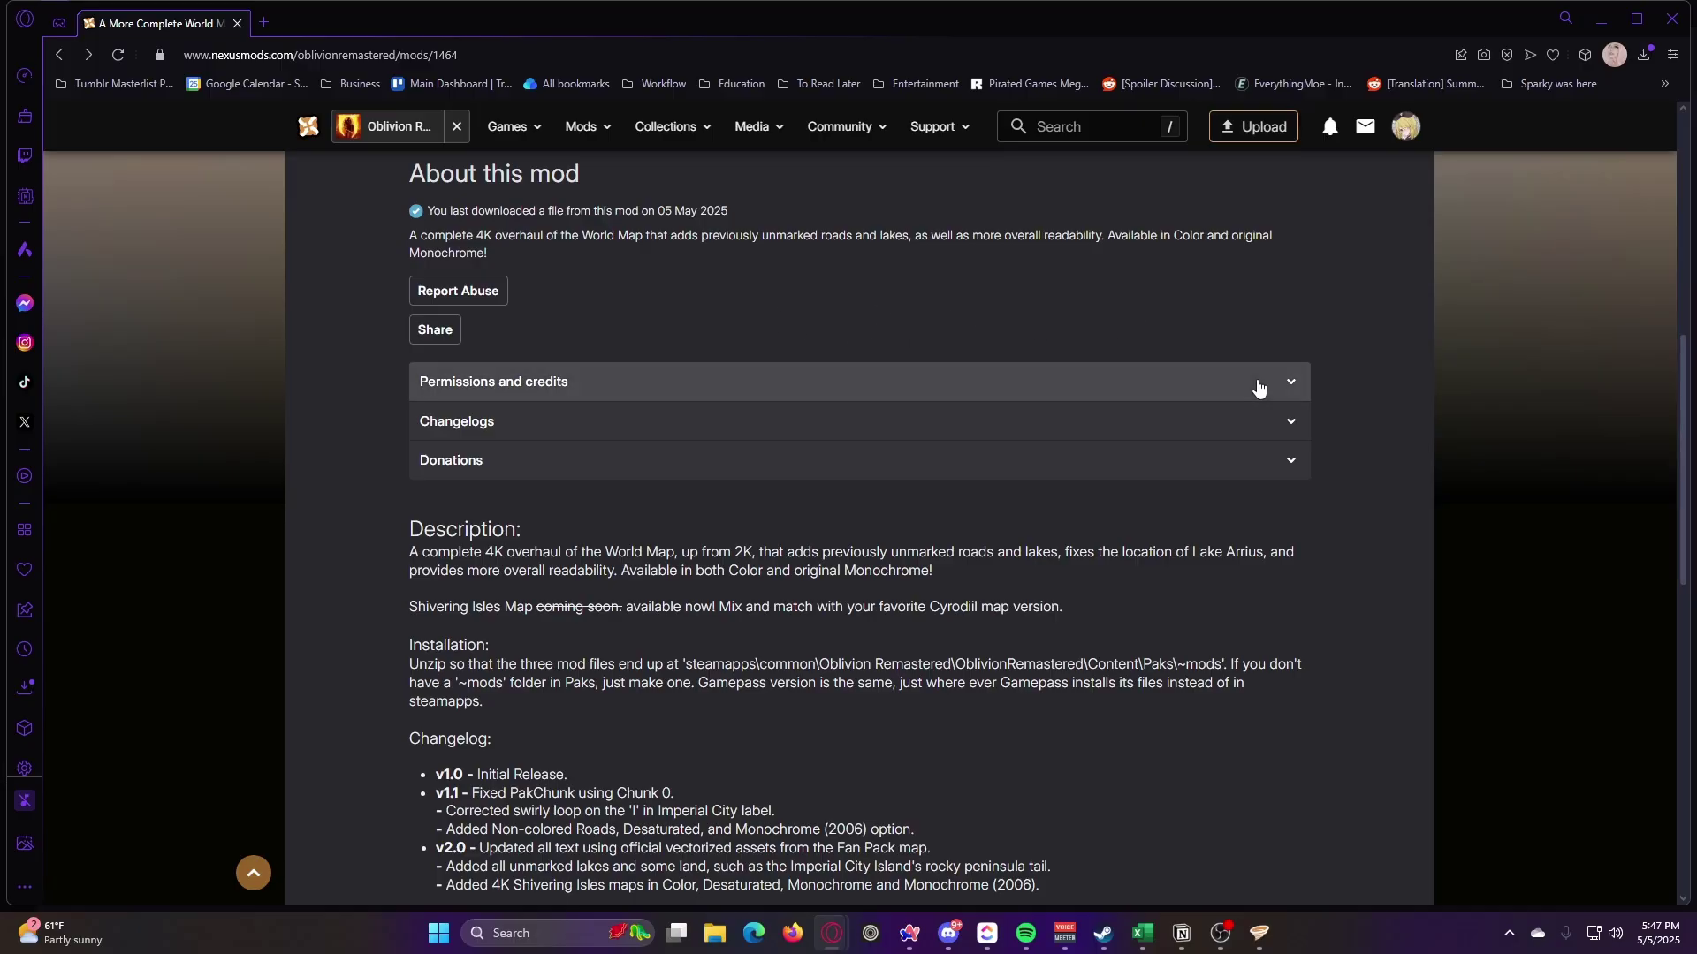
left_click(1281, 382)
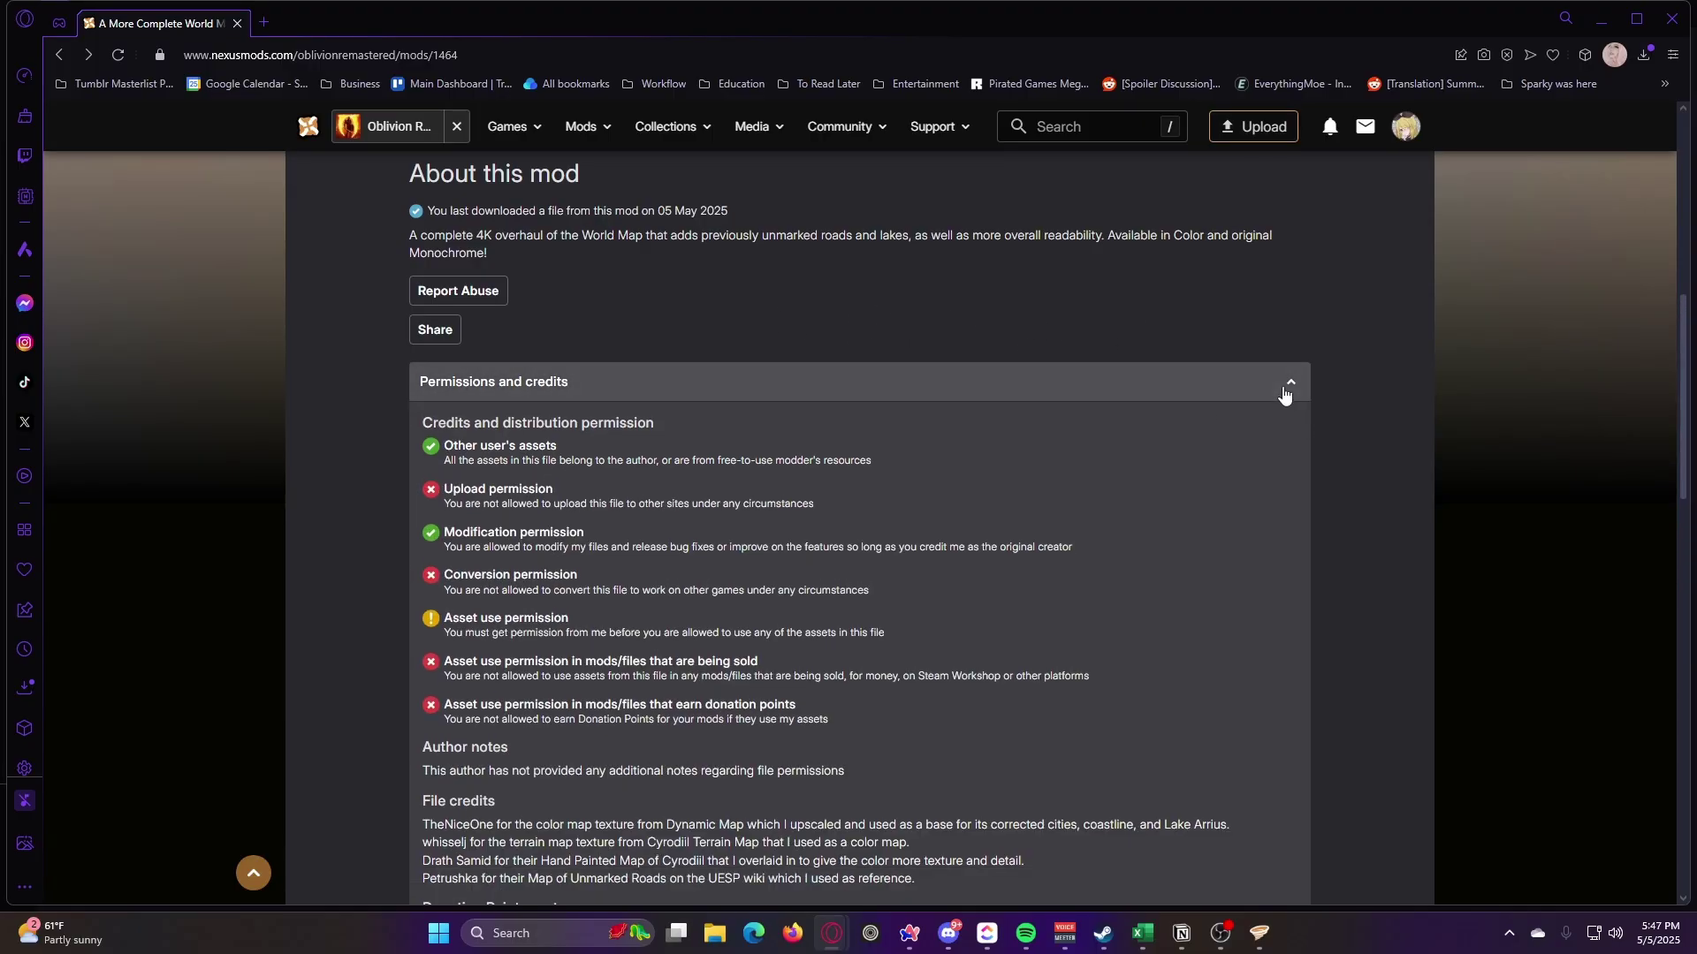
left_click(1283, 387)
scroll(1246, 332, "down", 3)
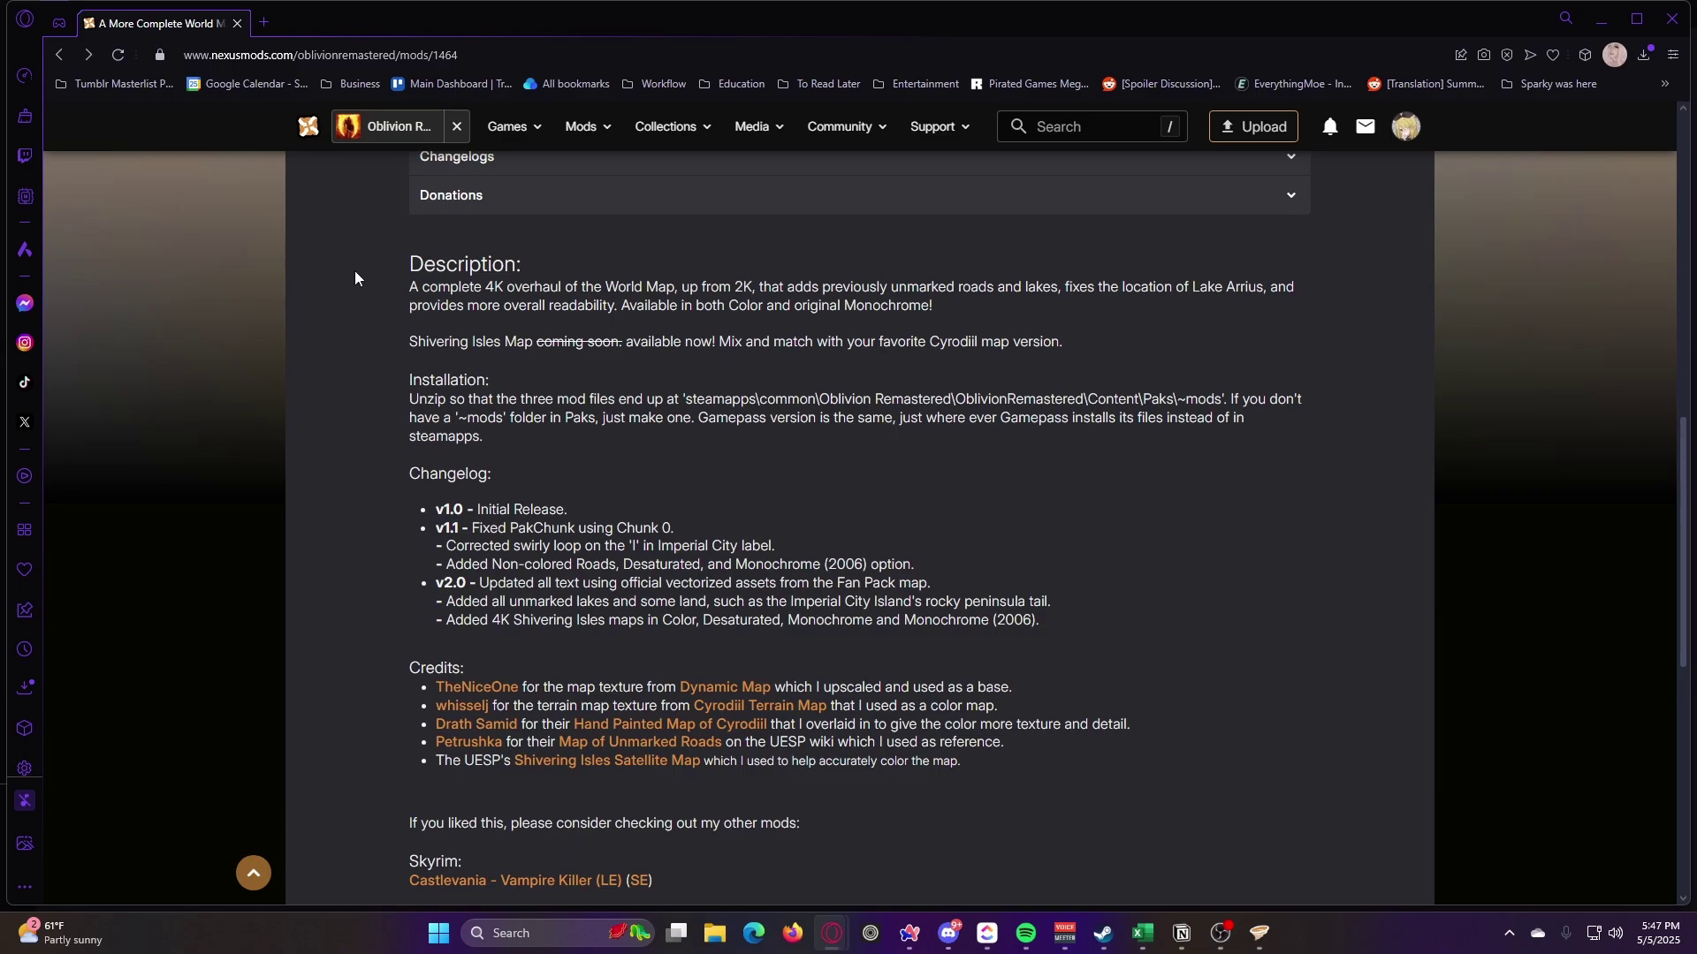
scroll(383, 320, "down", 3)
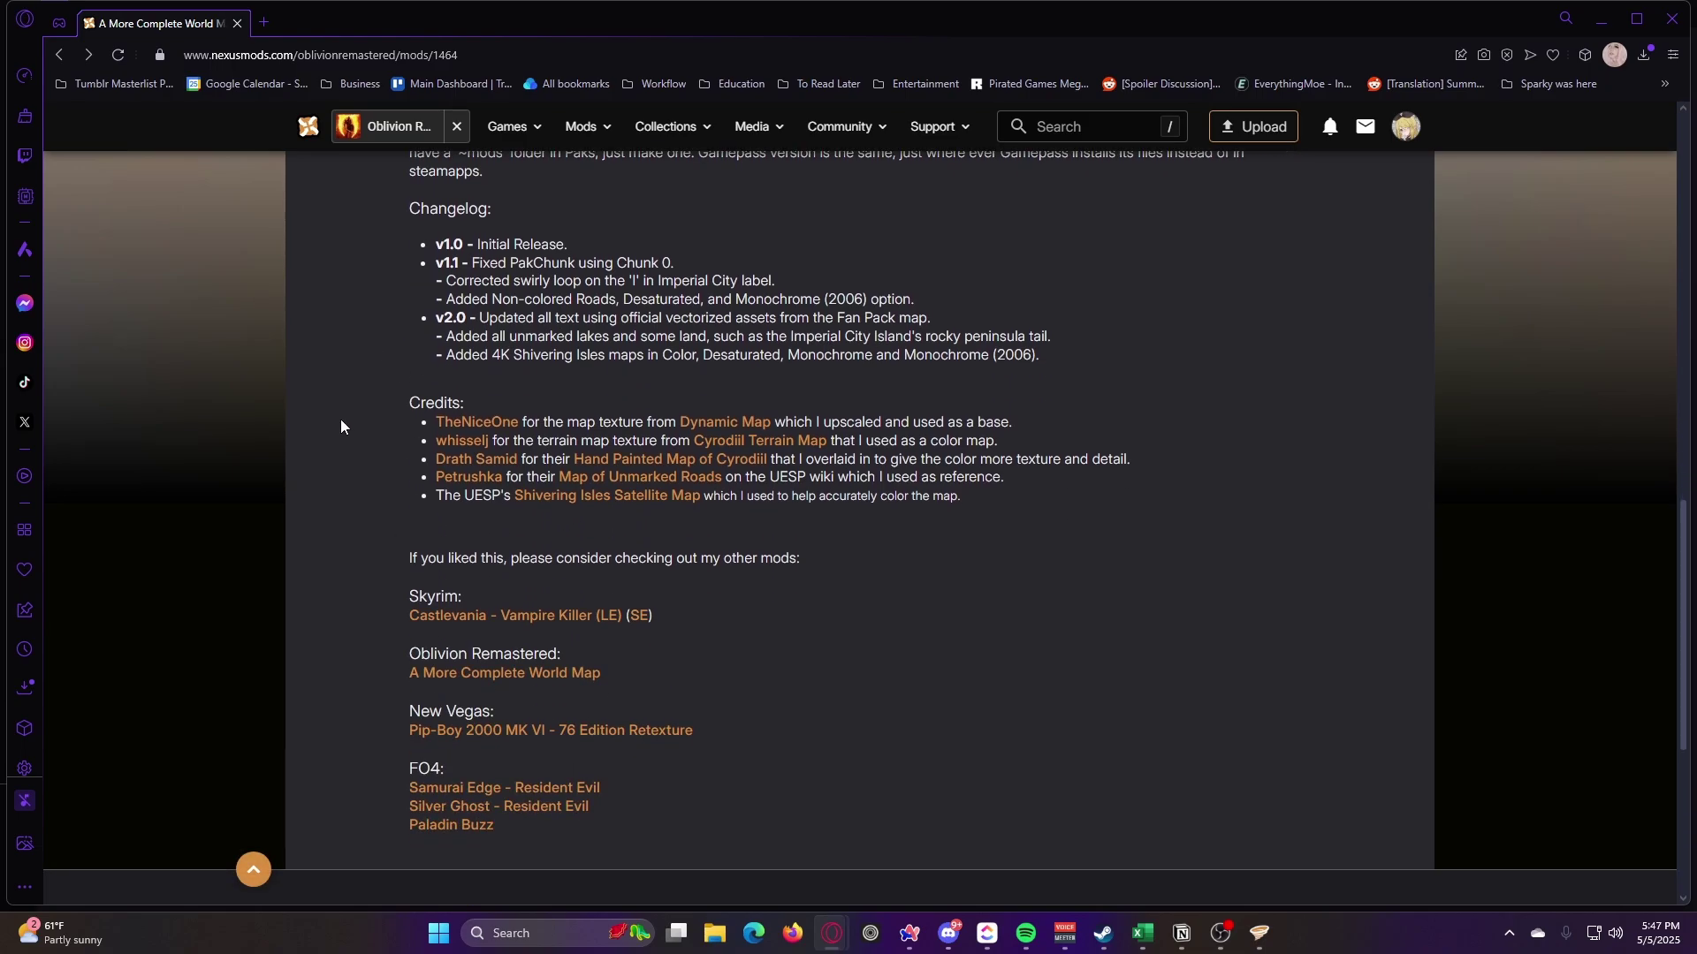
scroll(341, 419, "up", 9)
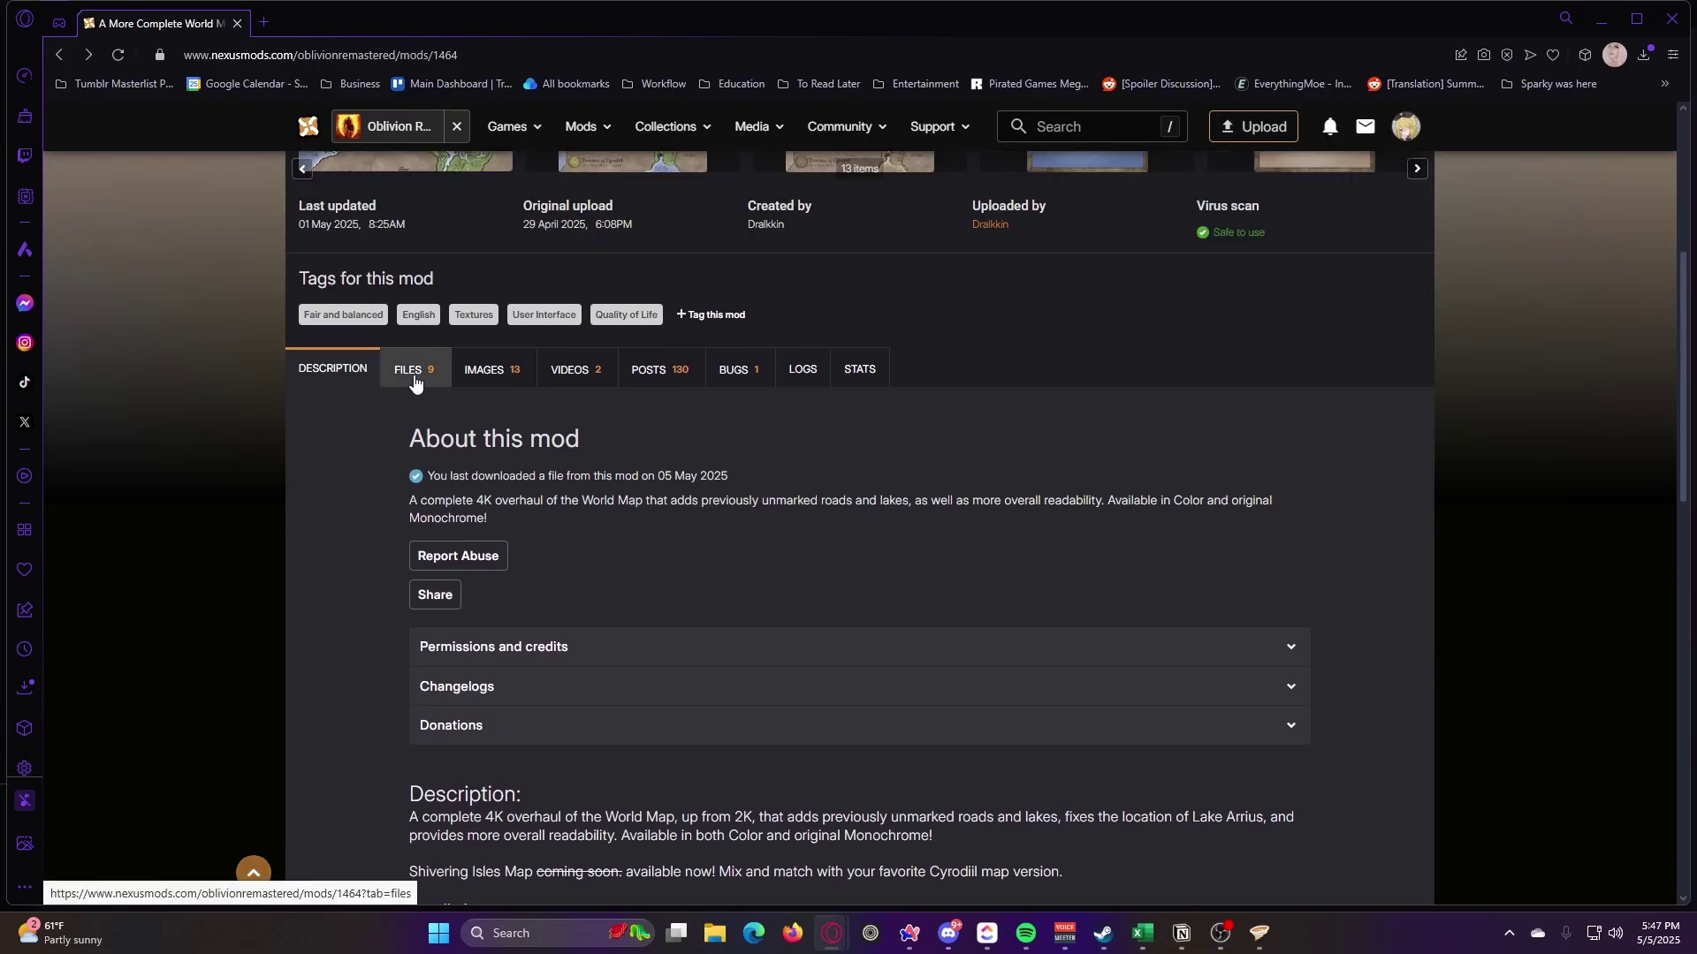
From the Files tab, send A More Complete World Map - Color to the mod manager via Slow download
left_click(412, 378)
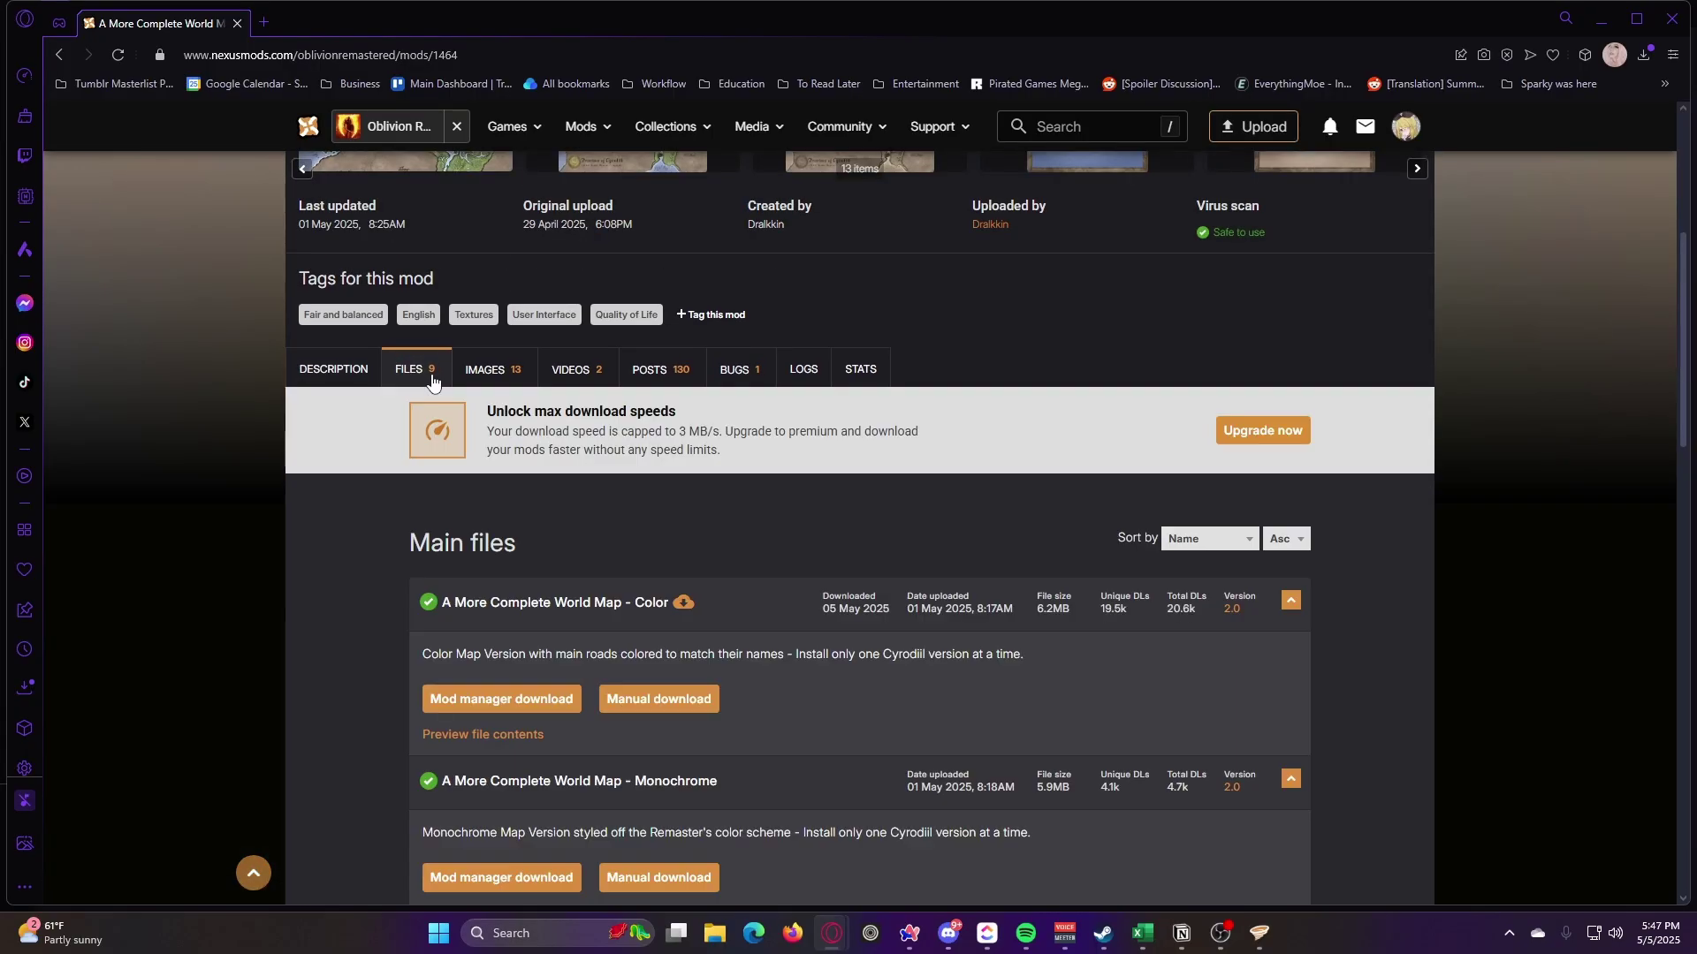
scroll(377, 431, "down", 3)
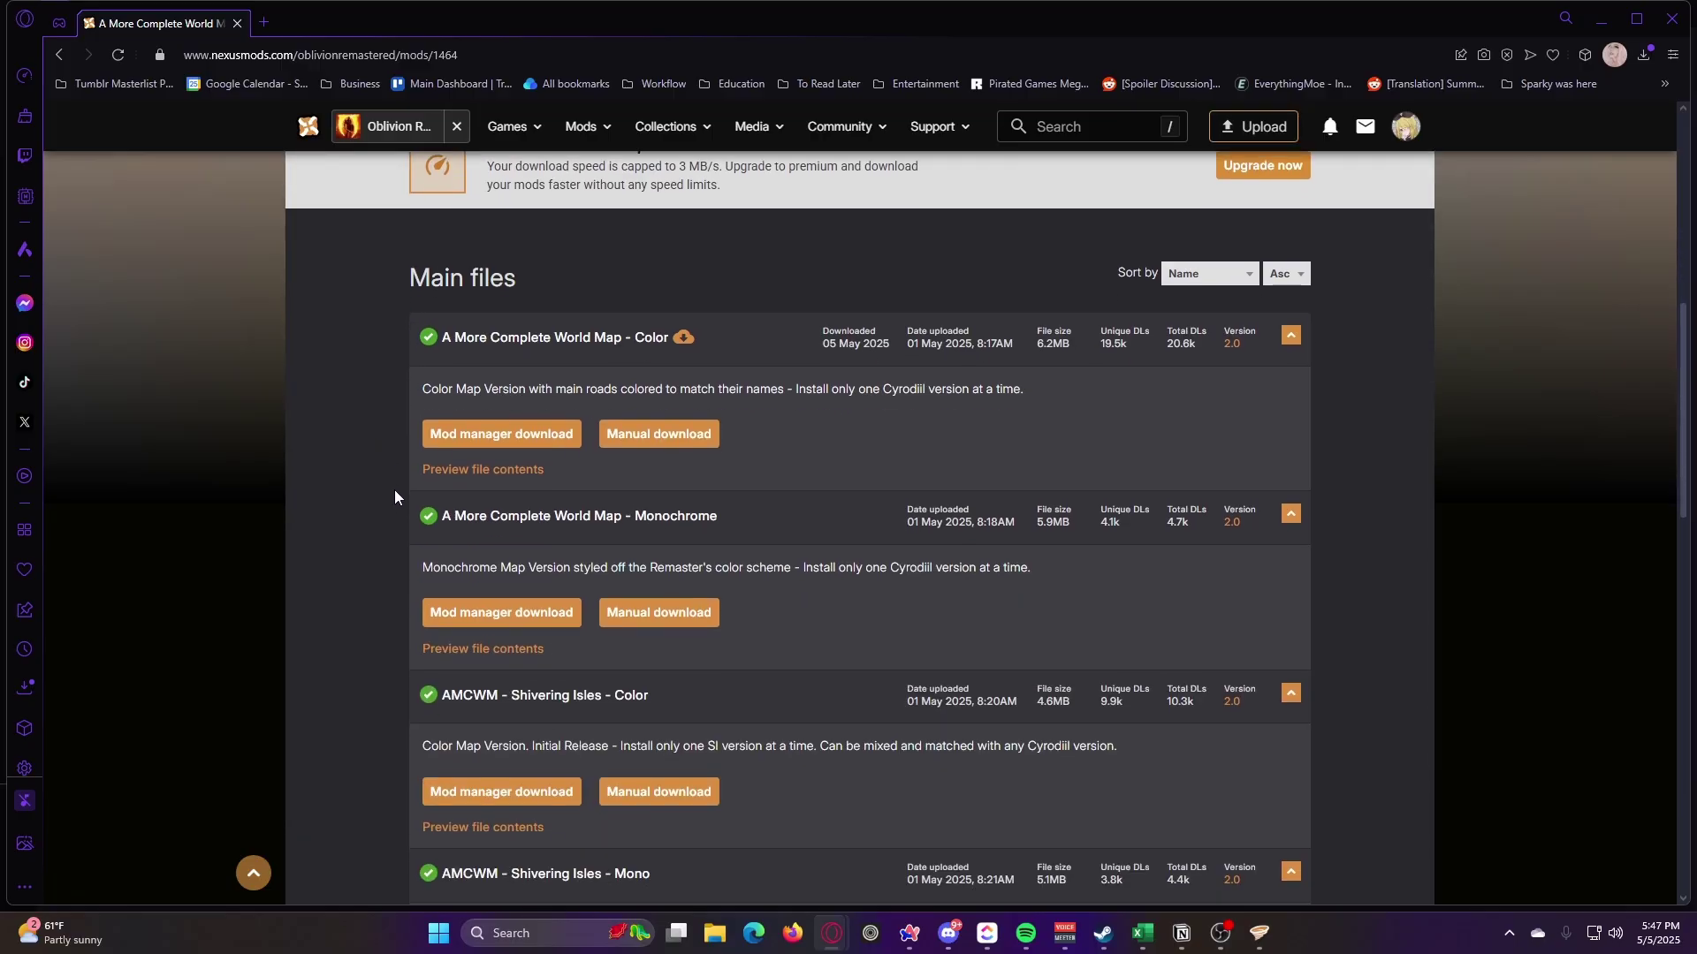
scroll(371, 374, "down", 2)
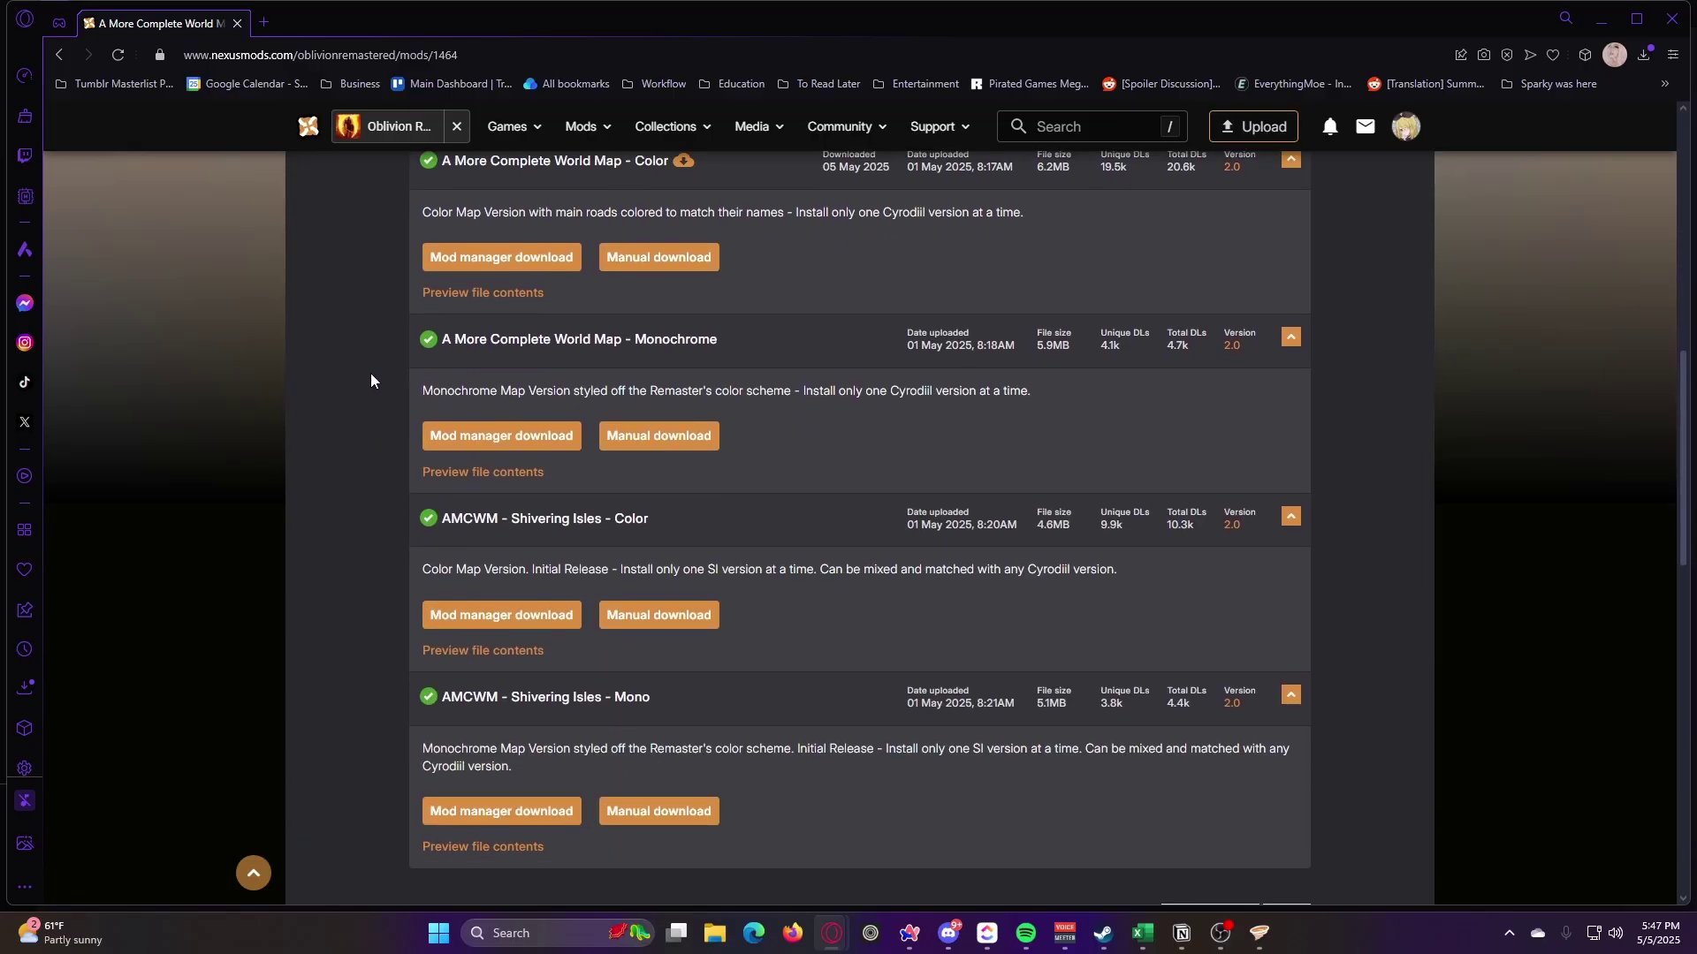
scroll(369, 373, "up", 3)
scroll(400, 460, "down", 2)
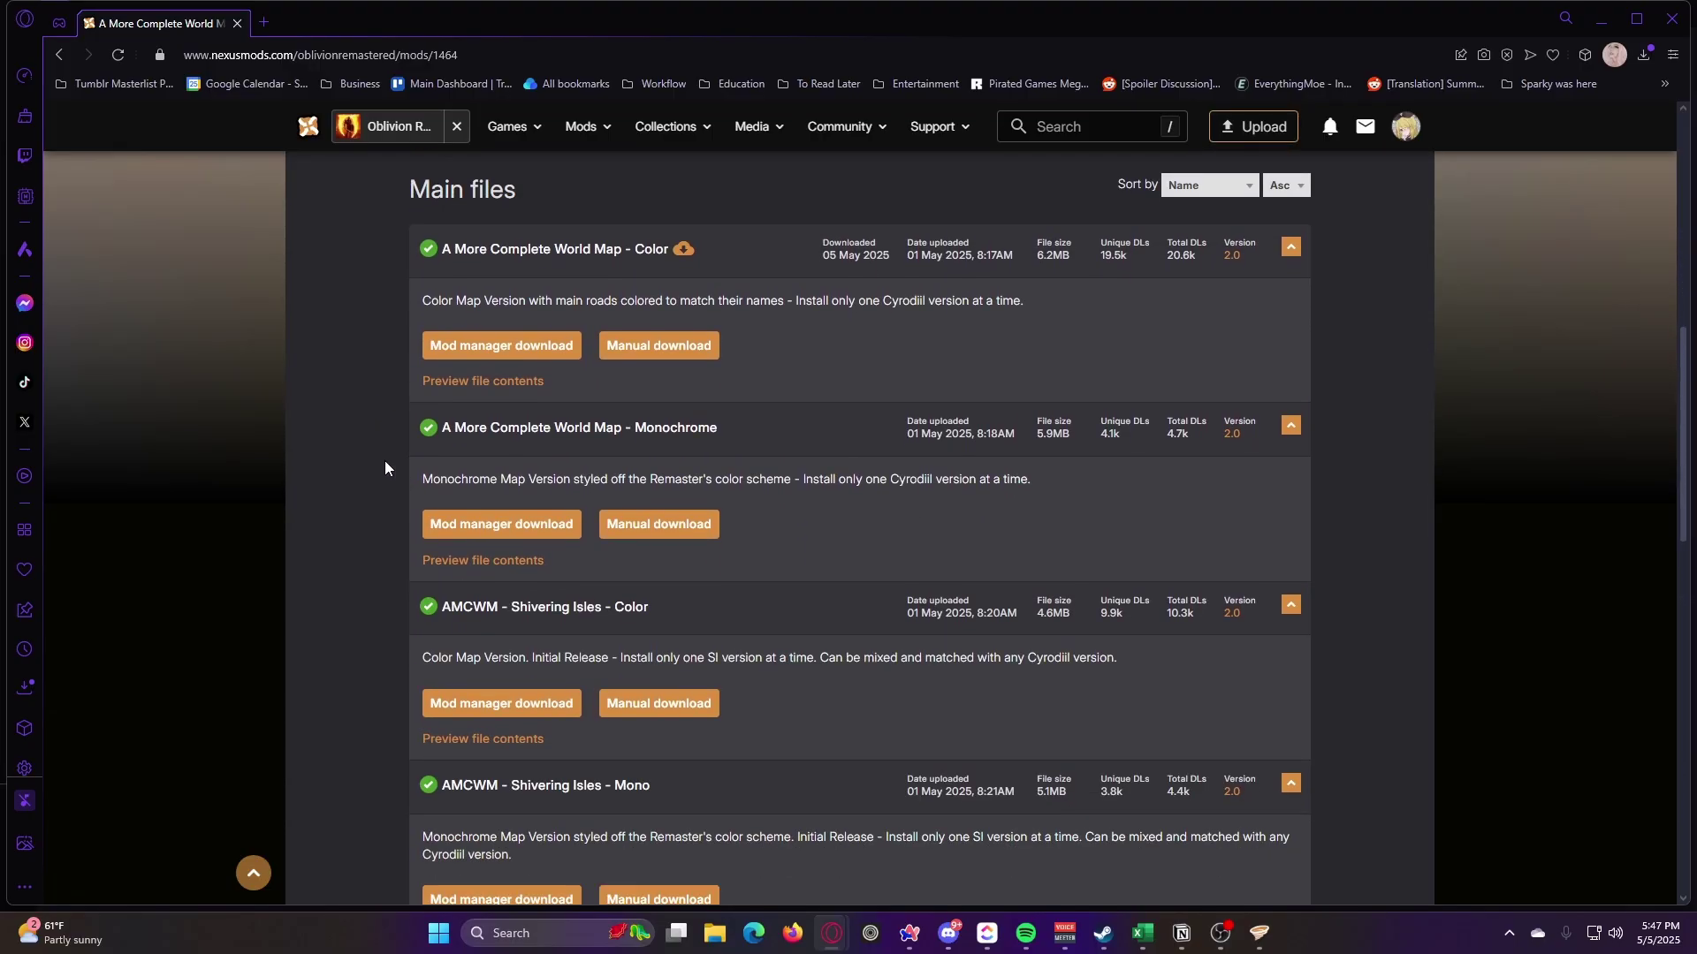
scroll(378, 456, "down", 1)
scroll(391, 500, "up", 2)
scroll(388, 502, "up", 1)
scroll(389, 502, "down", 1)
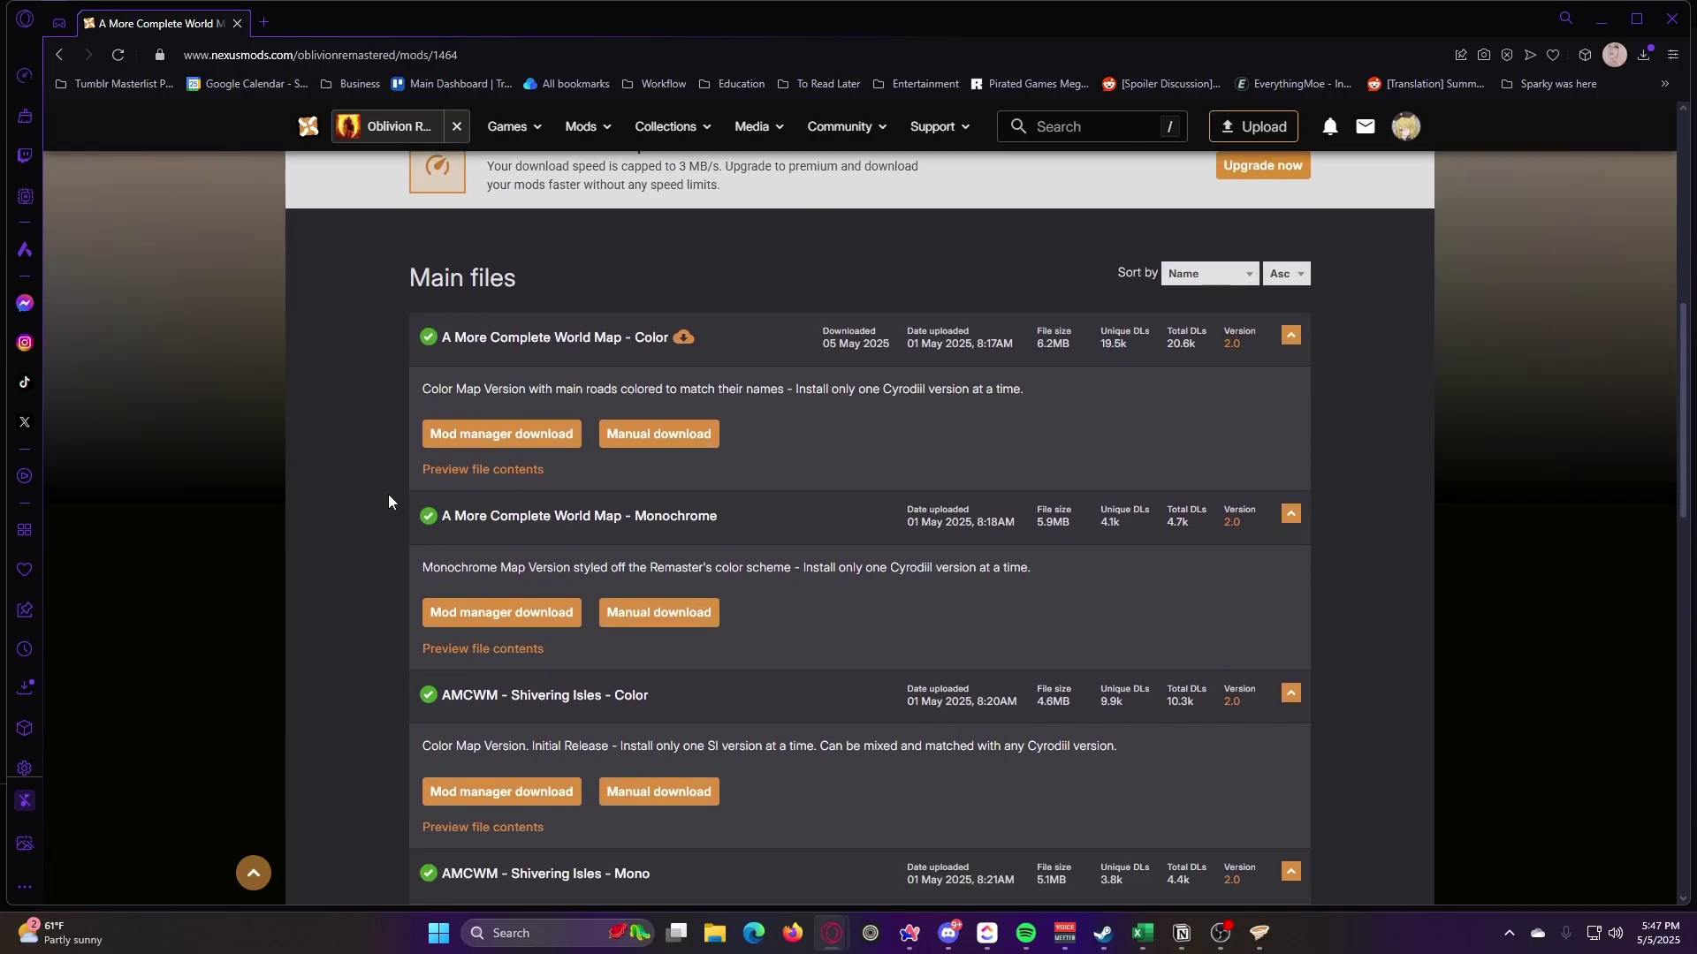
left_click(463, 433)
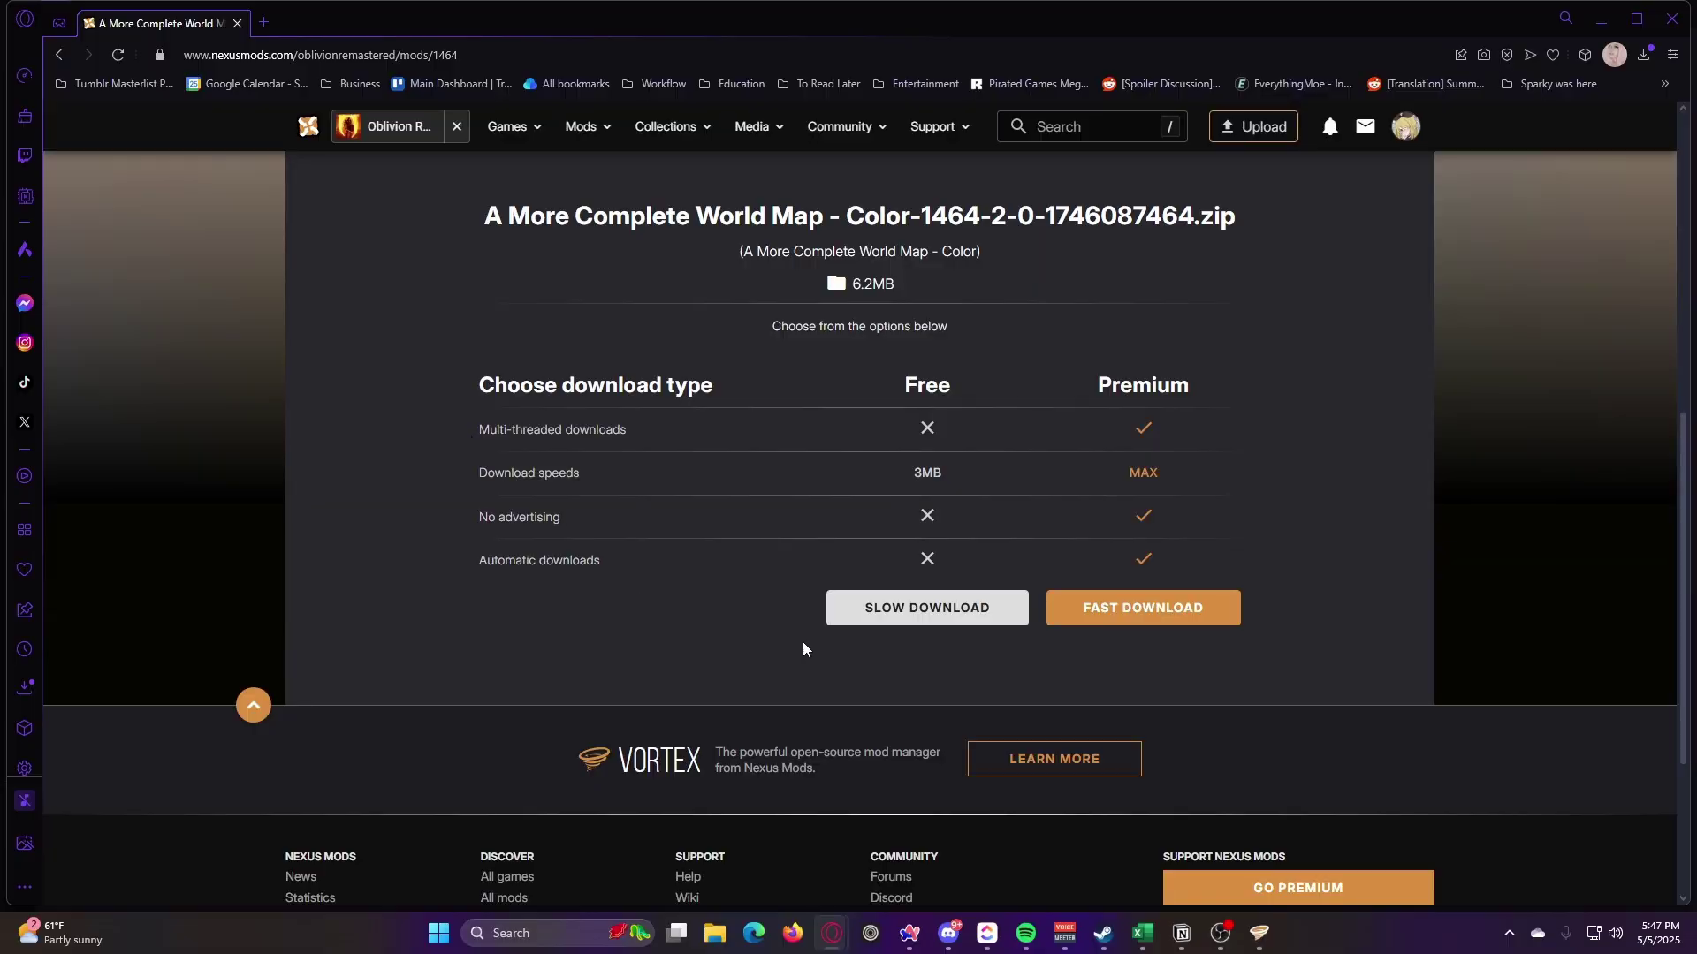
left_click(917, 612)
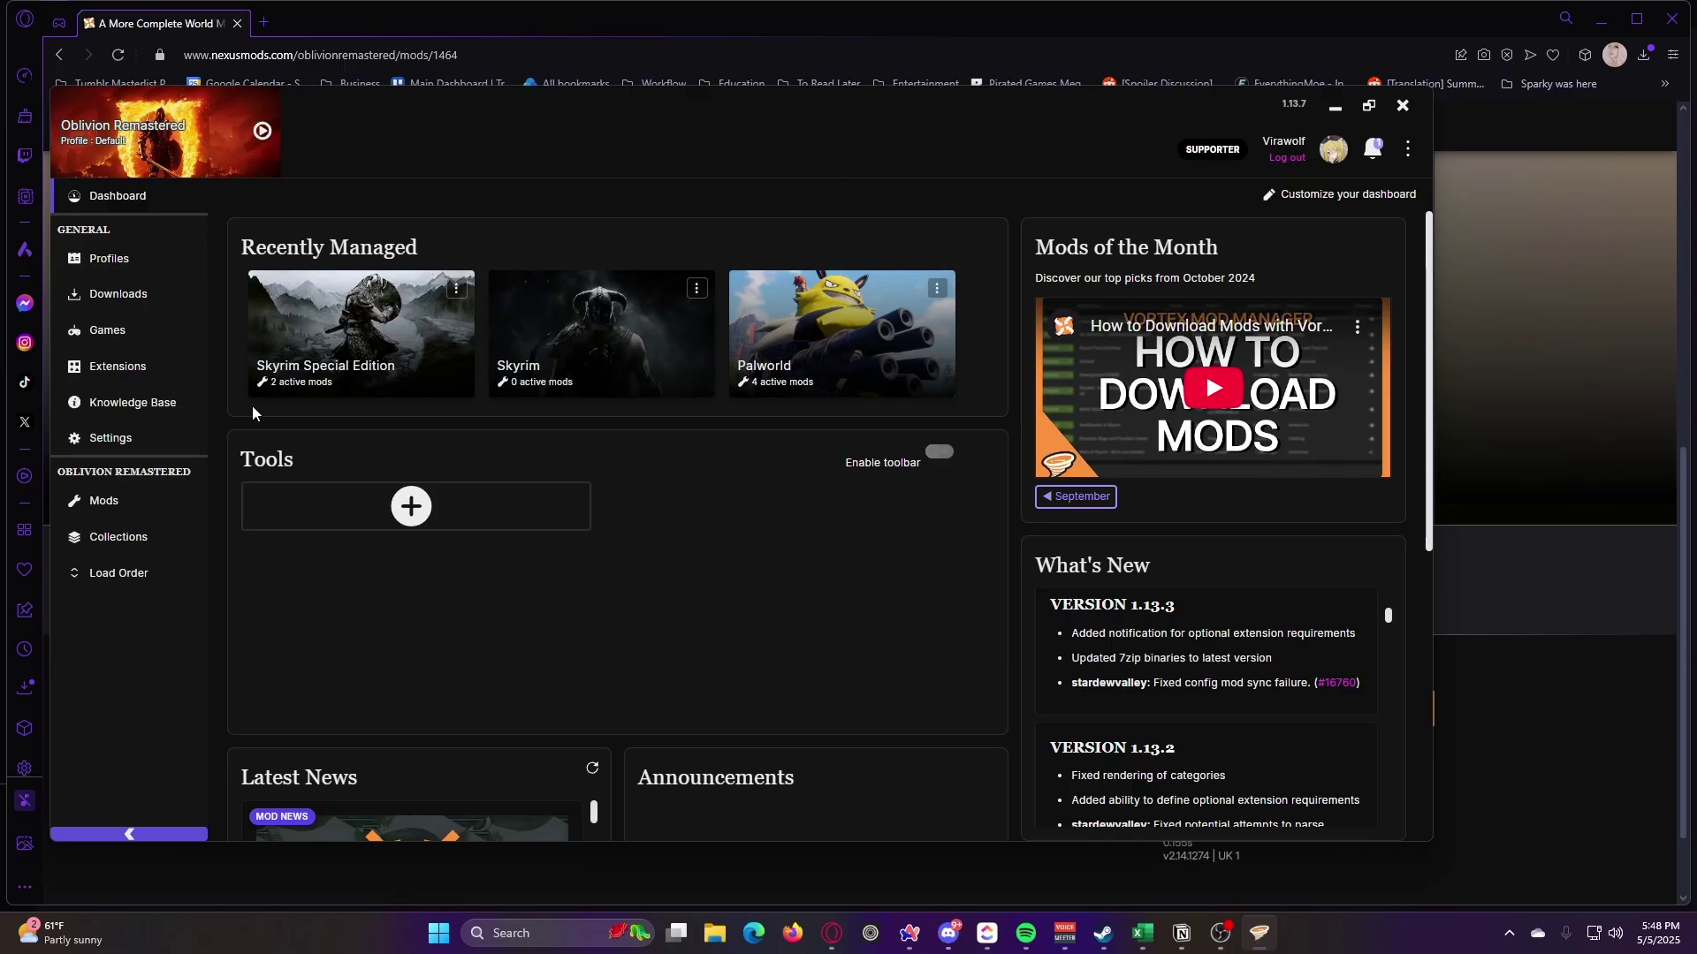
Install the A More Complete World Map - Color archive from Downloads and enable it under Mods
left_click(117, 294)
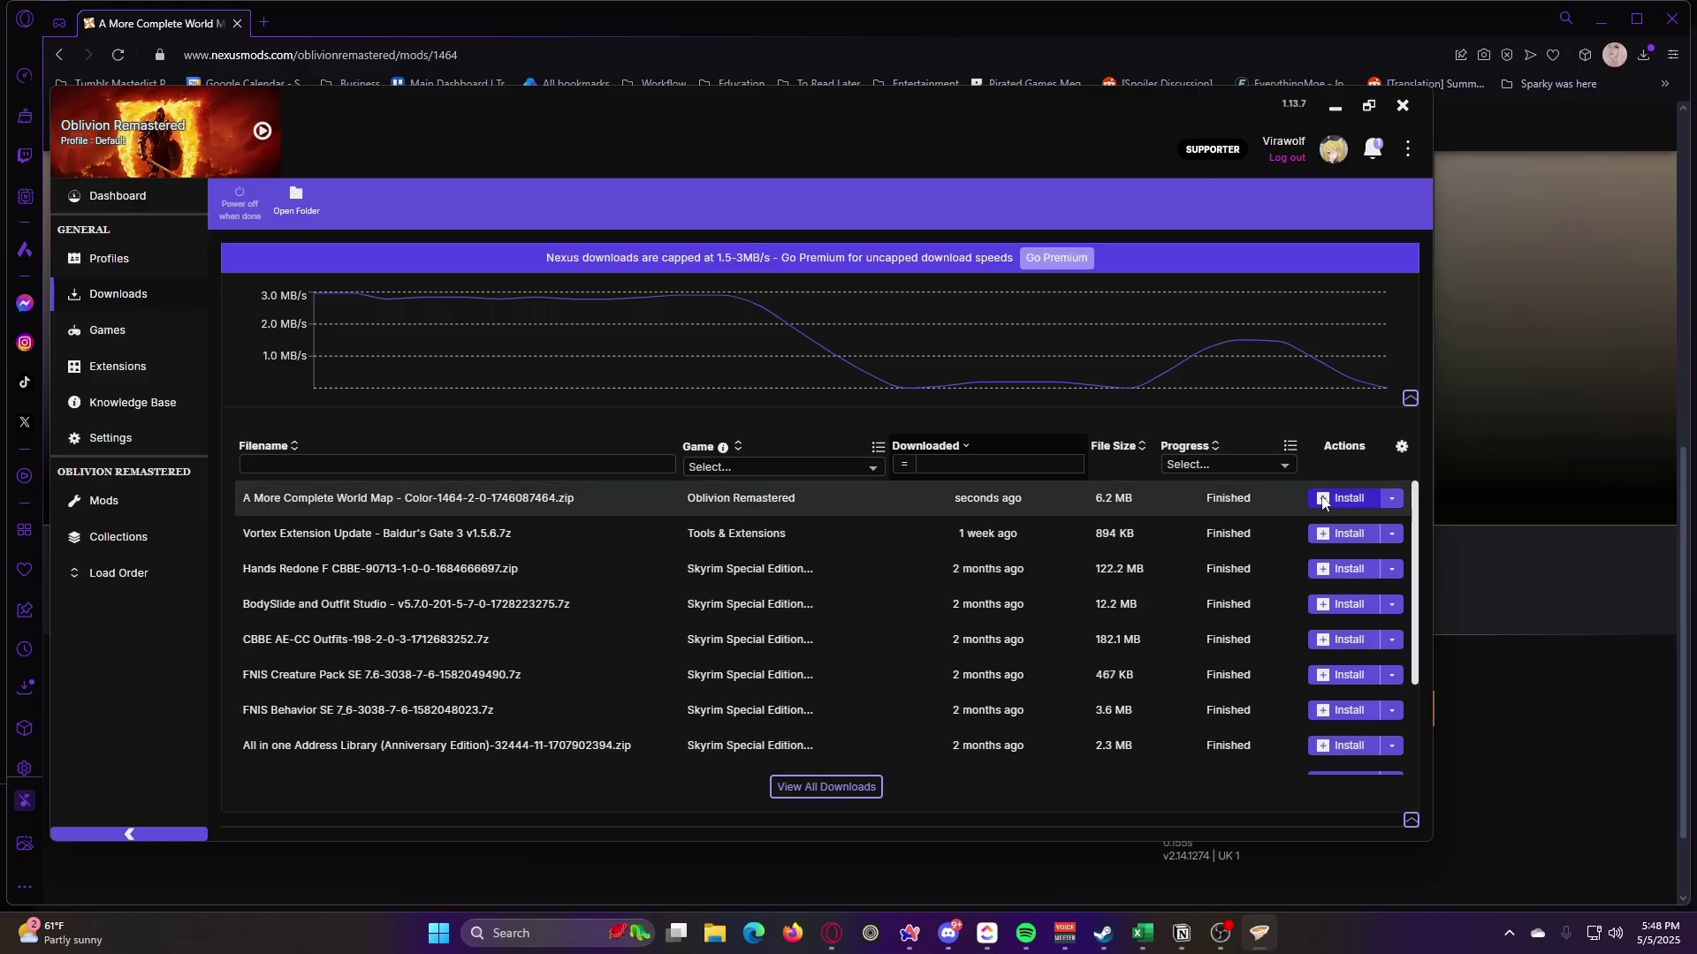
left_click(1349, 500)
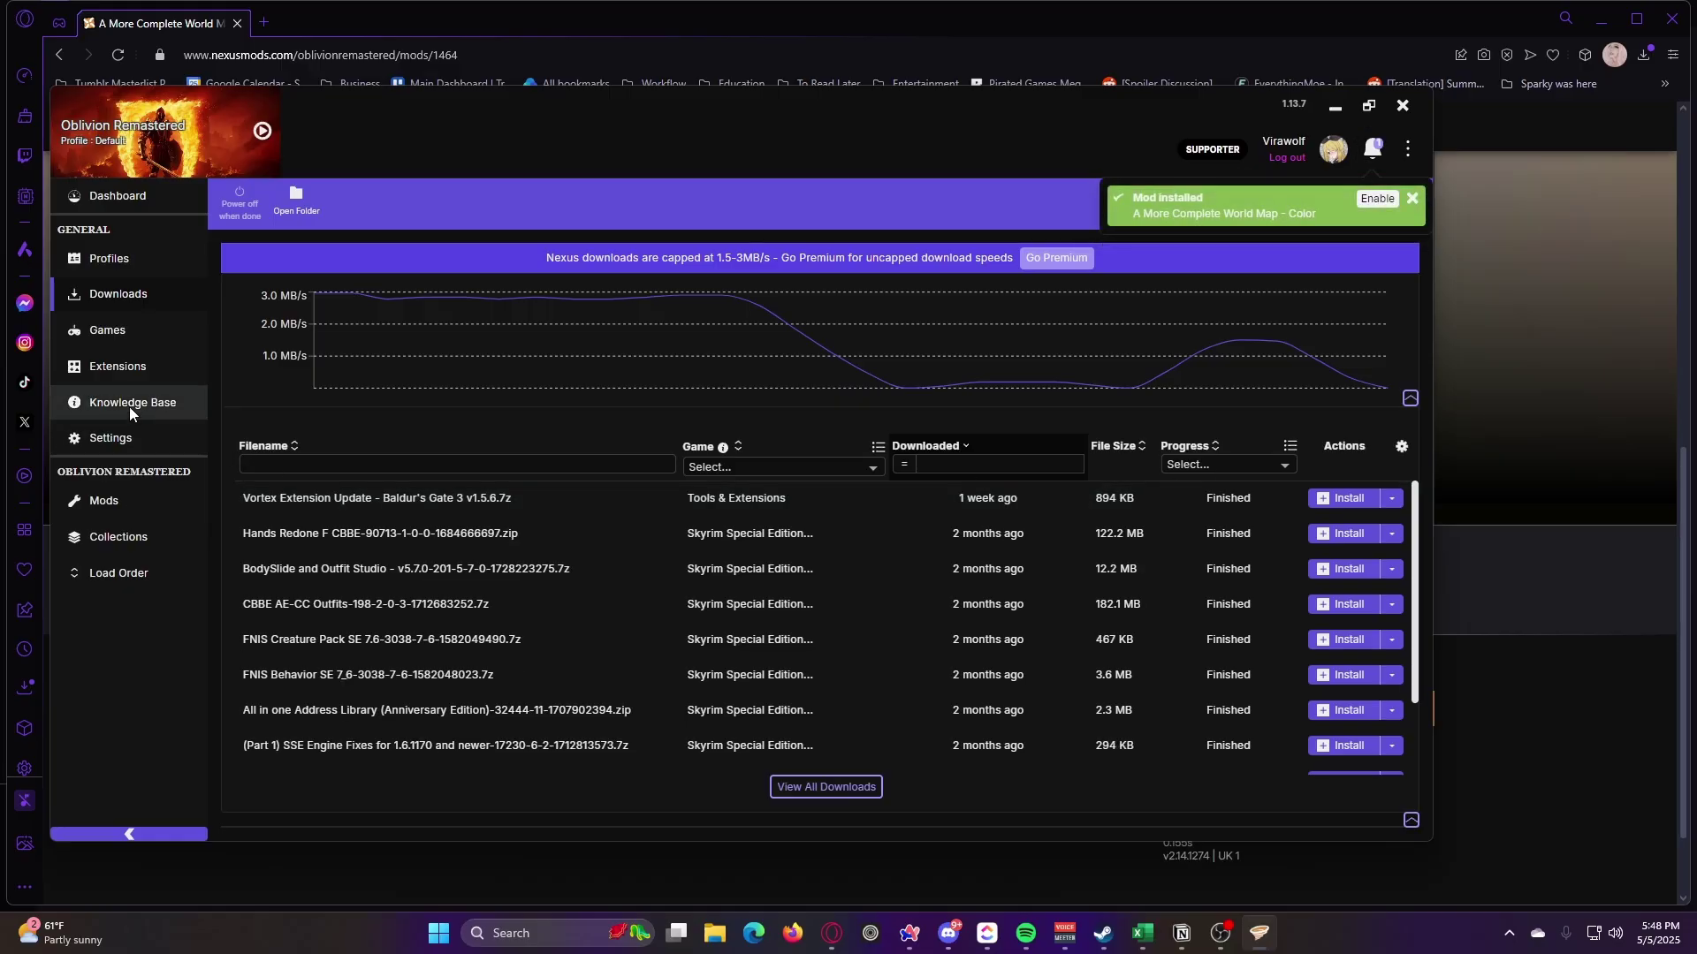
left_click(140, 506)
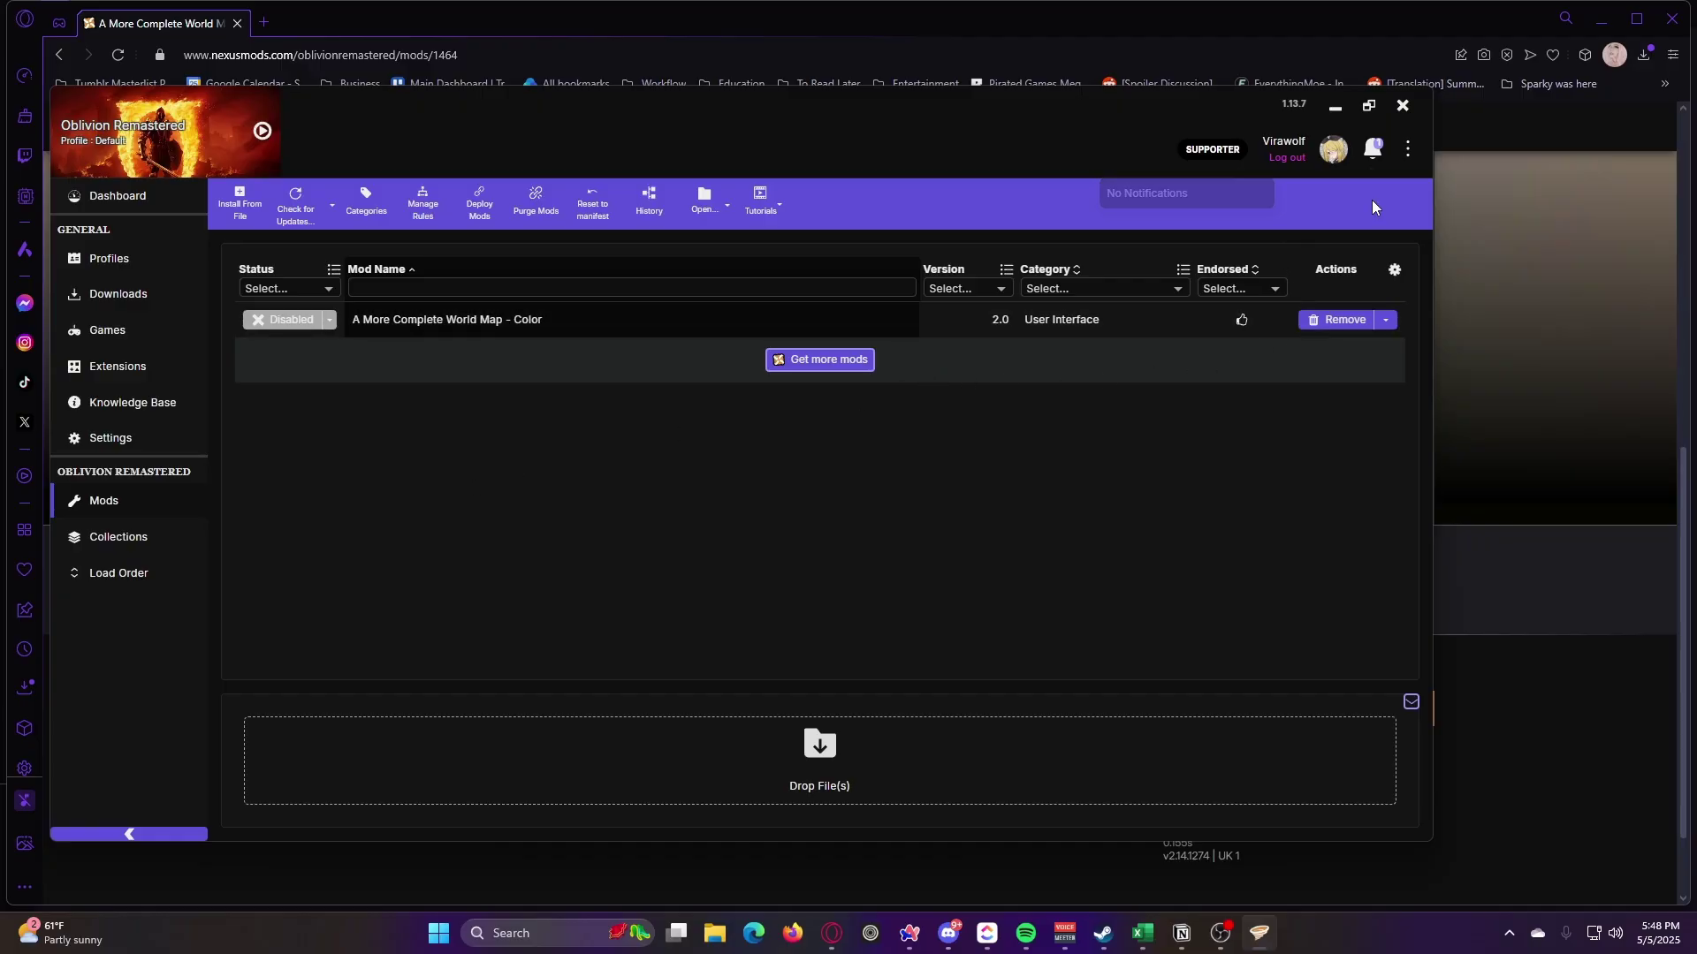
left_click(261, 320)
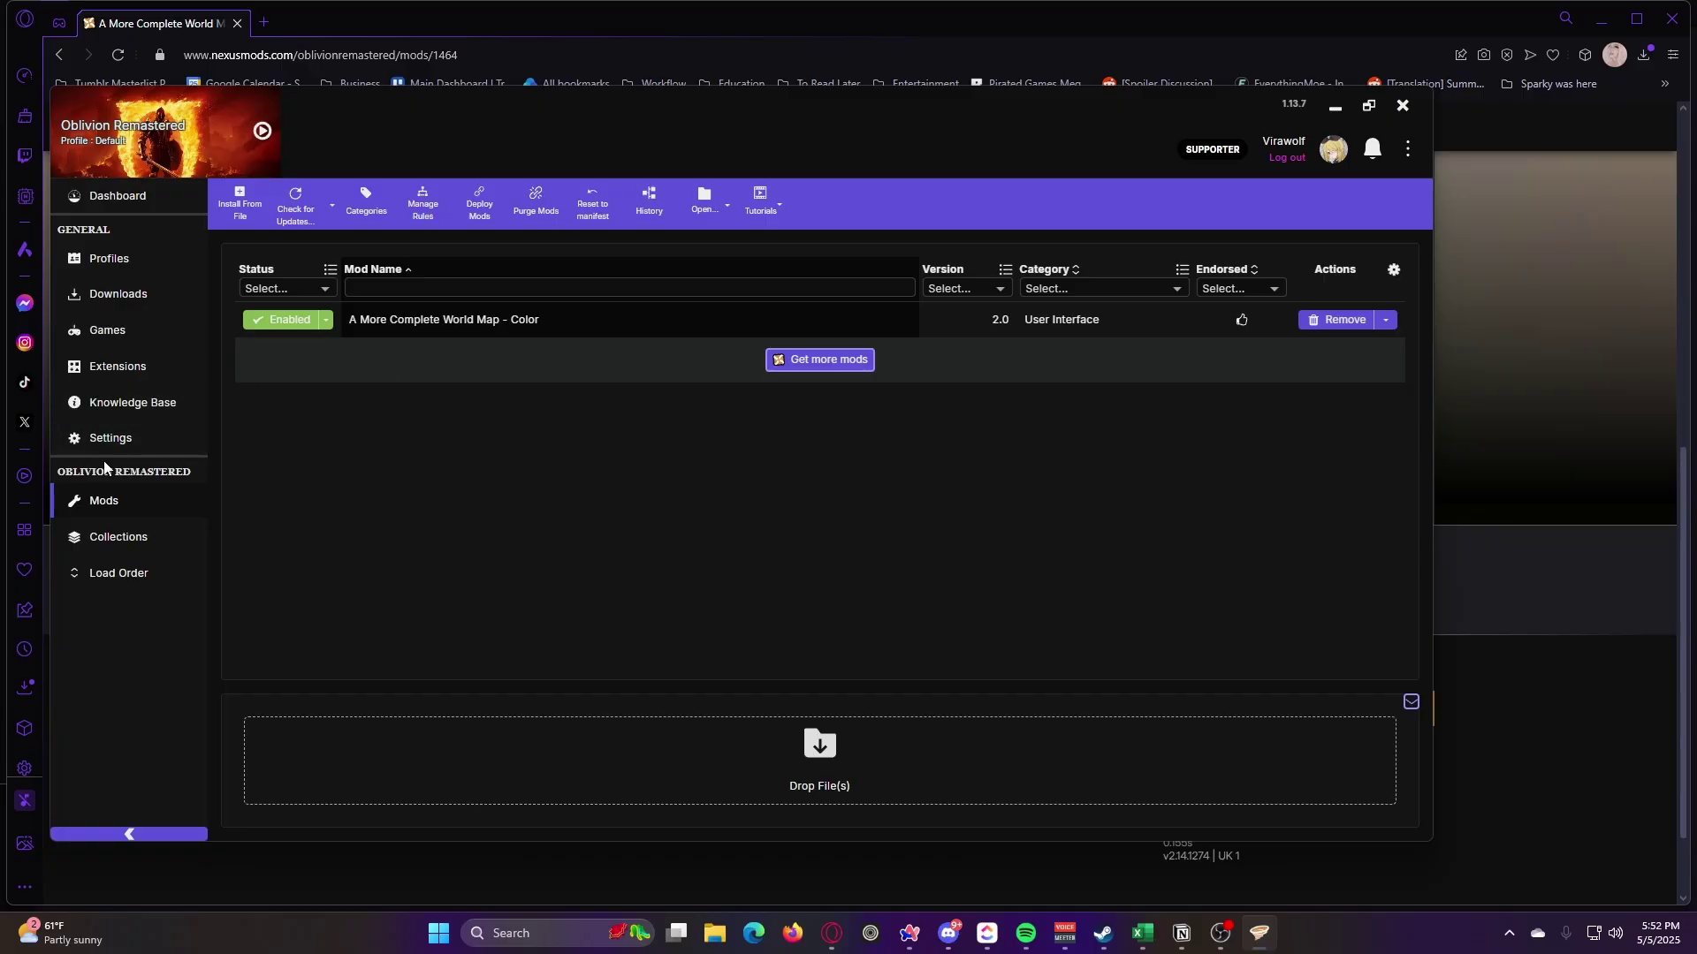
Open the Oblivion Remastered plugin load order and scroll through it to check for errors
left_click(124, 576)
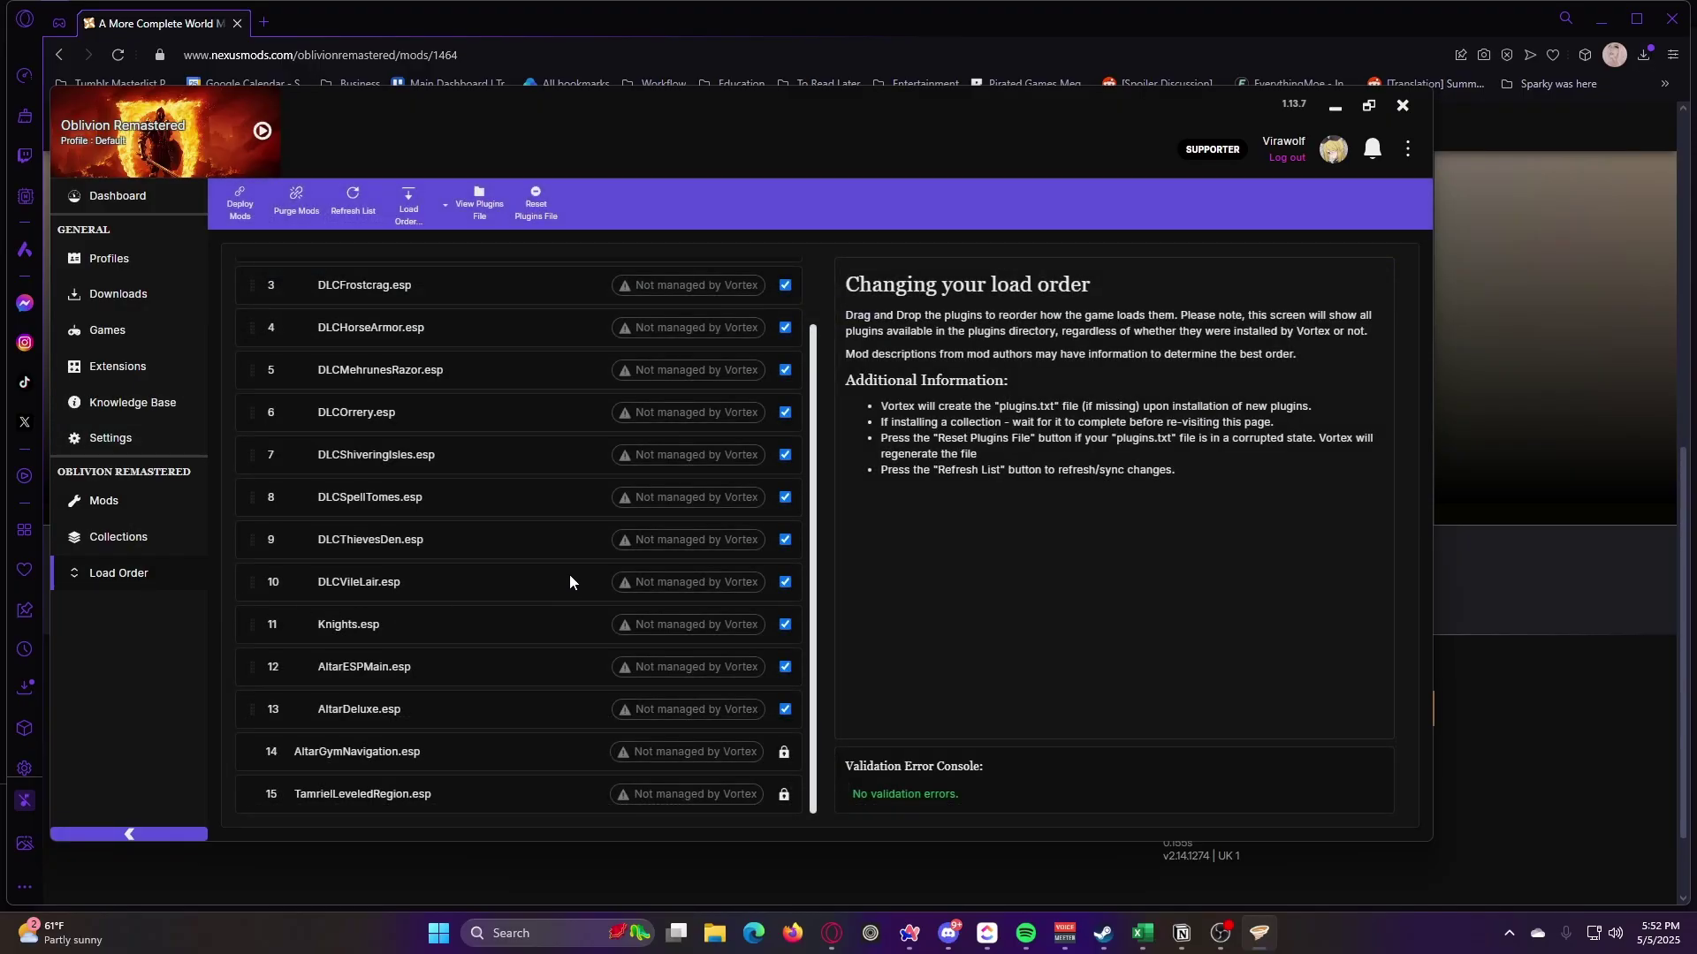
scroll(603, 701, "up", 1)
scroll(603, 701, "down", 1)
scroll(786, 785, "up", 2)
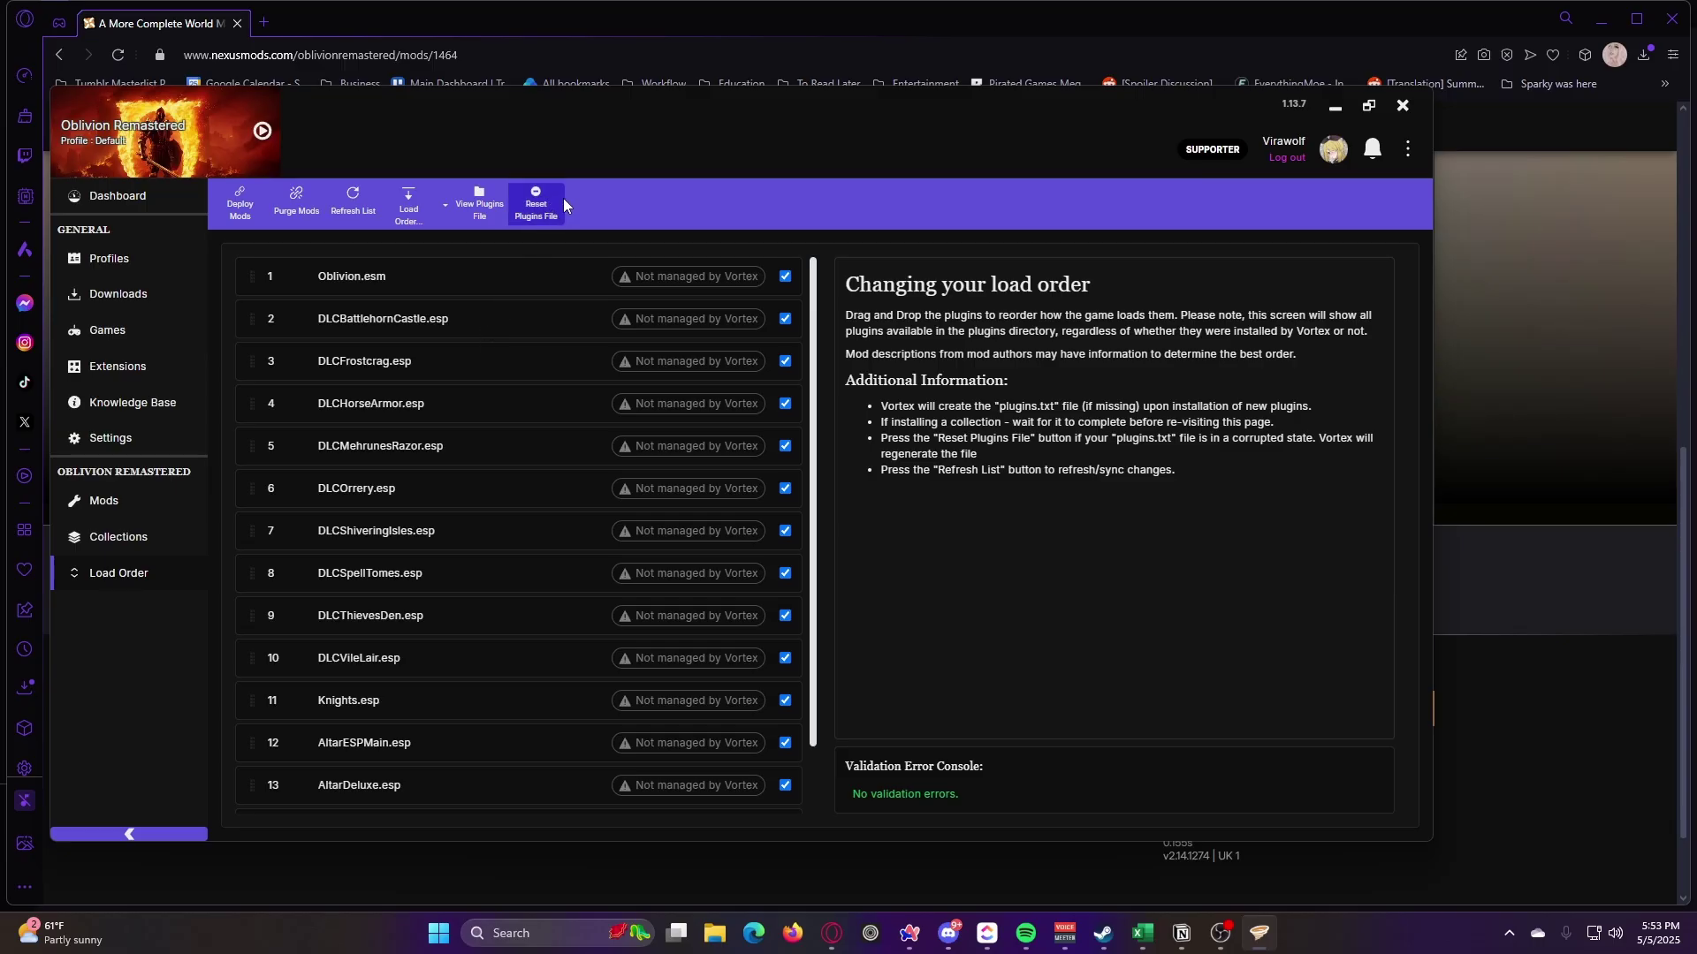
scroll(566, 354, "down", 2)
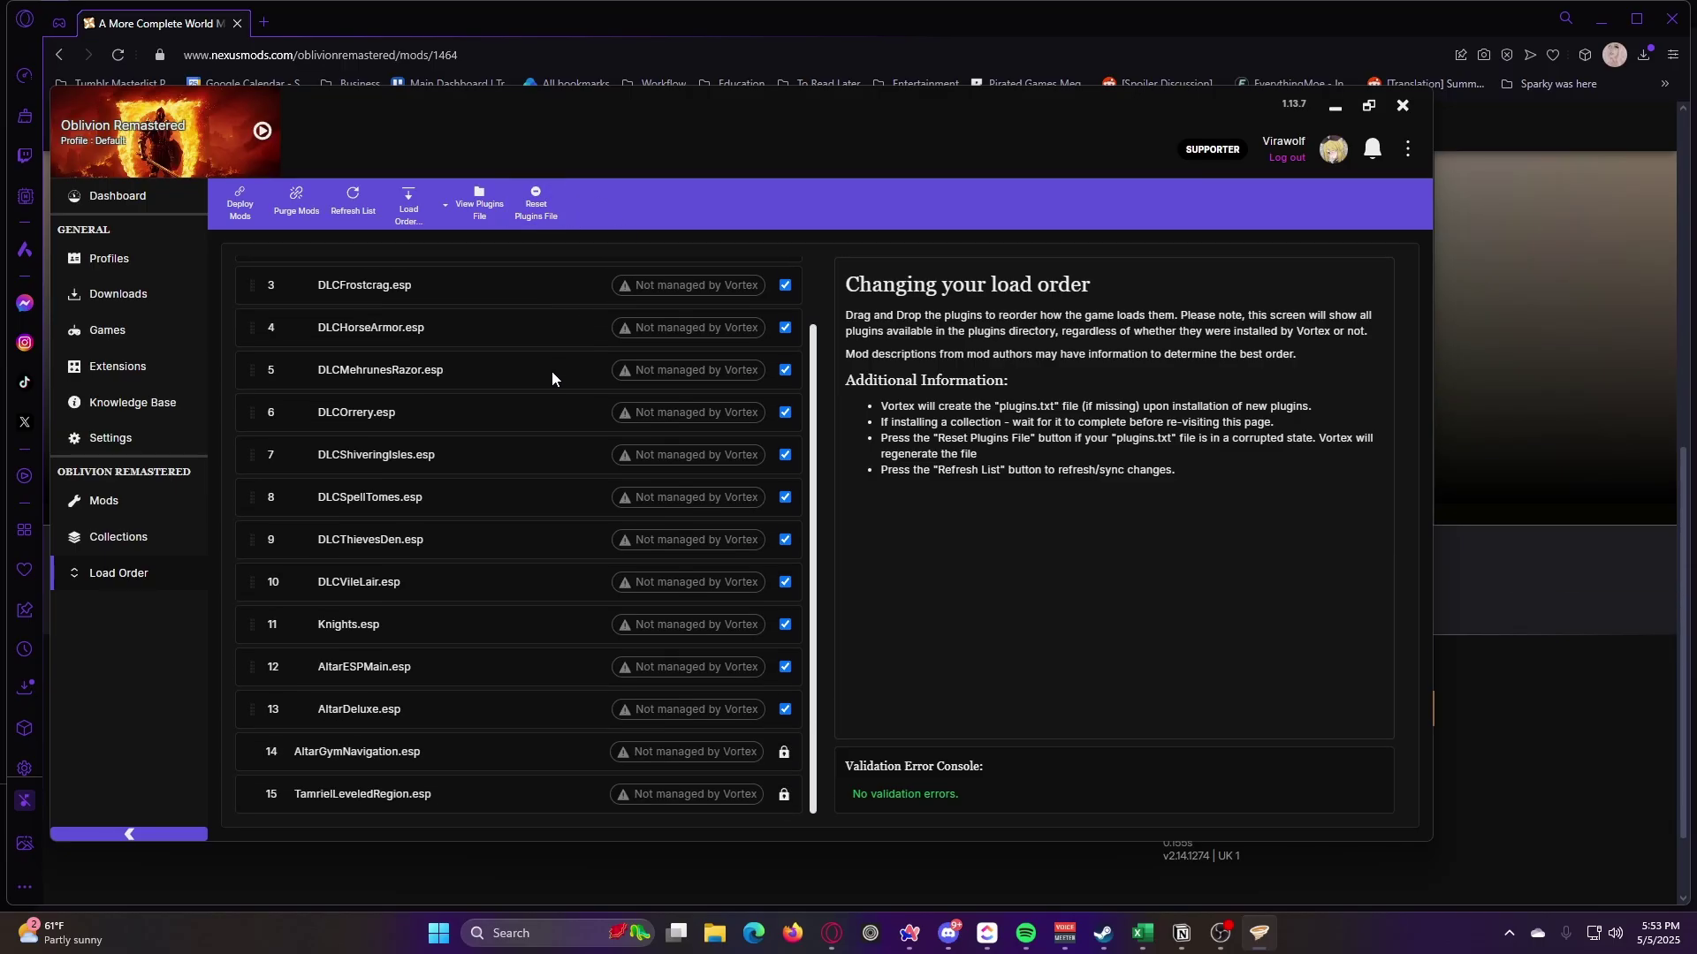
scroll(548, 371, "up", 2)
scroll(570, 441, "down", 2)
Back in the browser, search Nexus Mods for 'script ex'
key("alt+Tab")
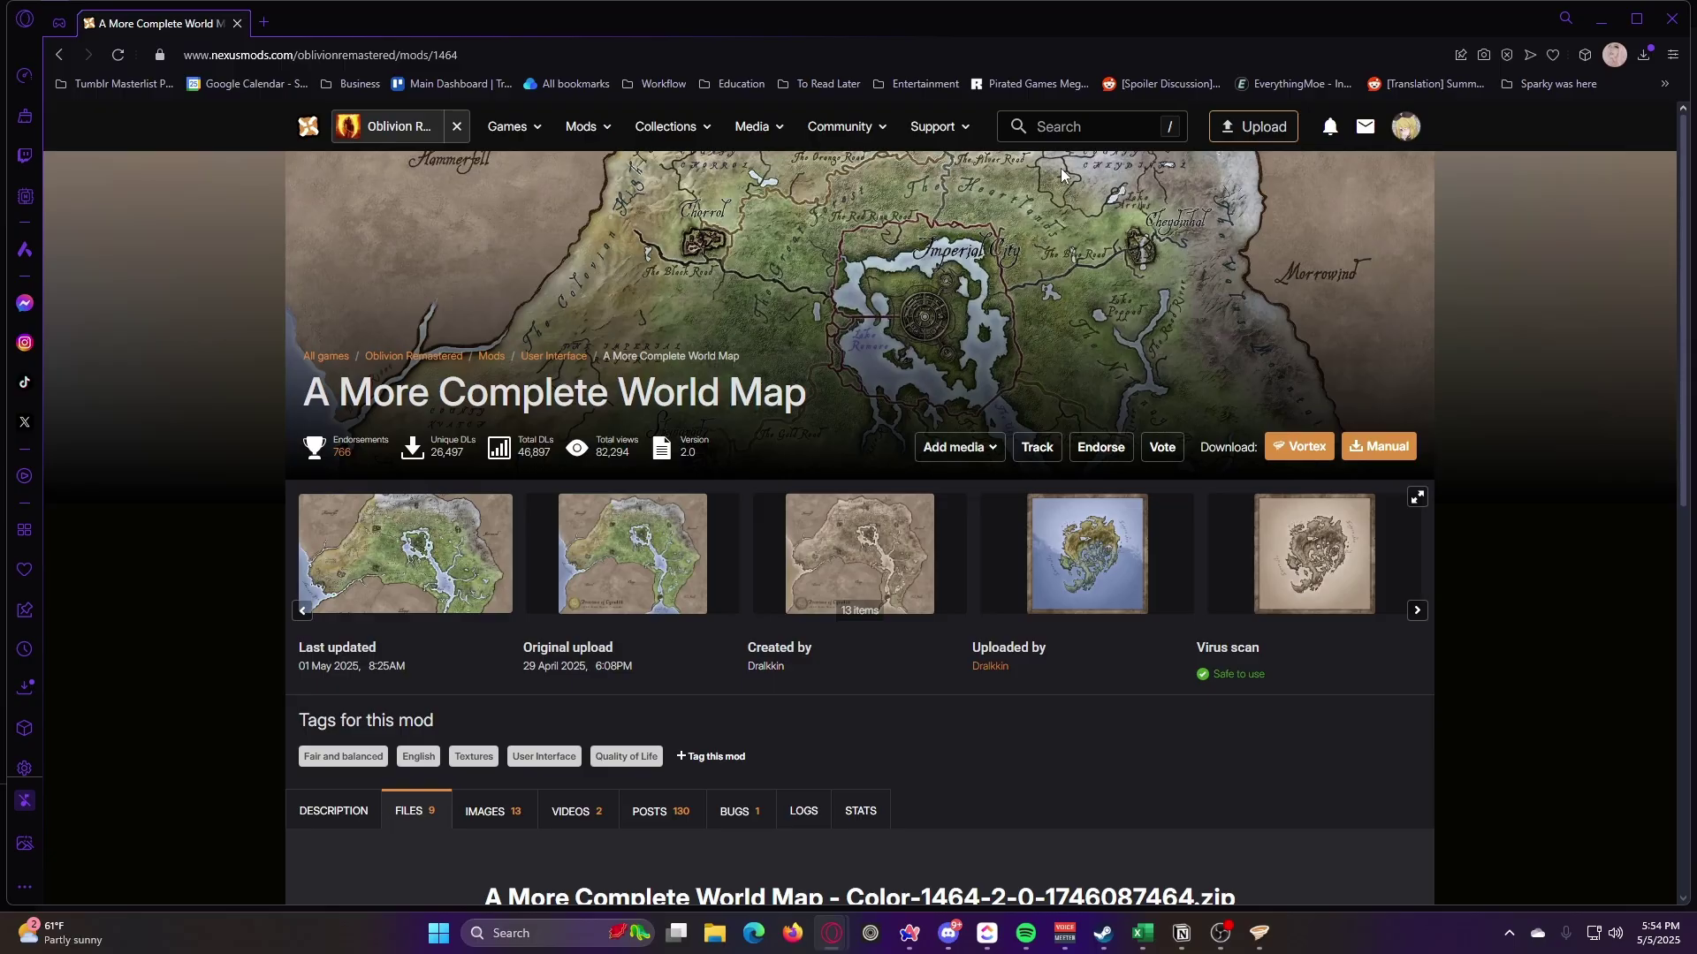
left_click(1050, 135)
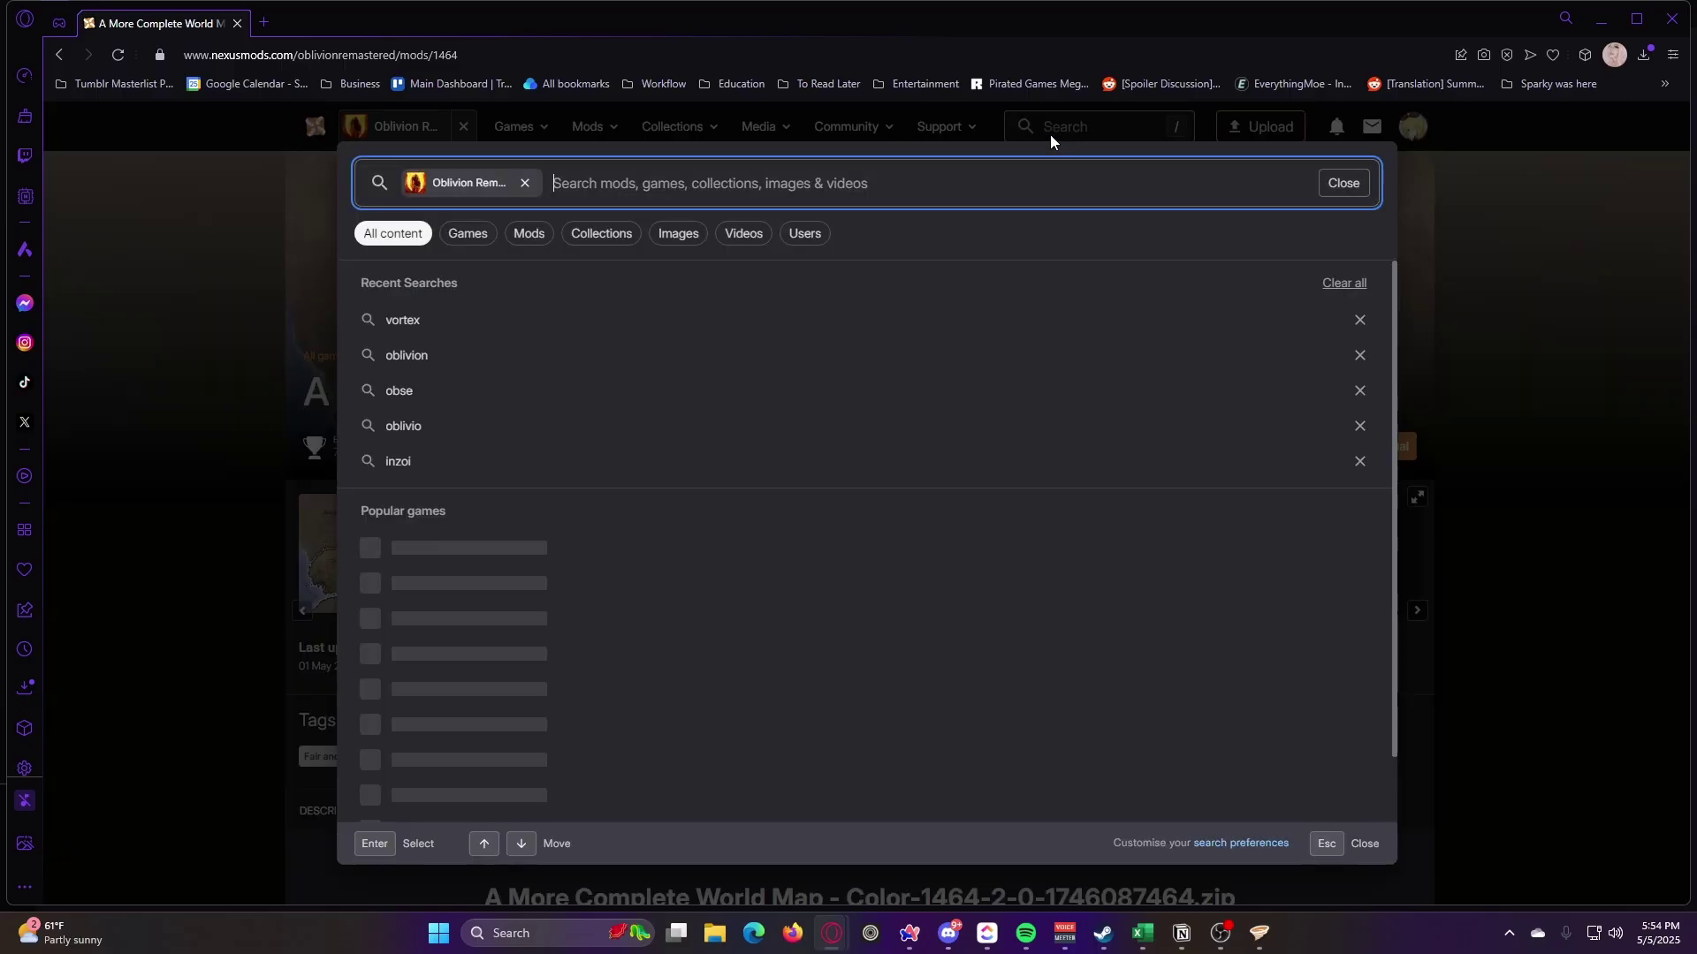
type("obli")
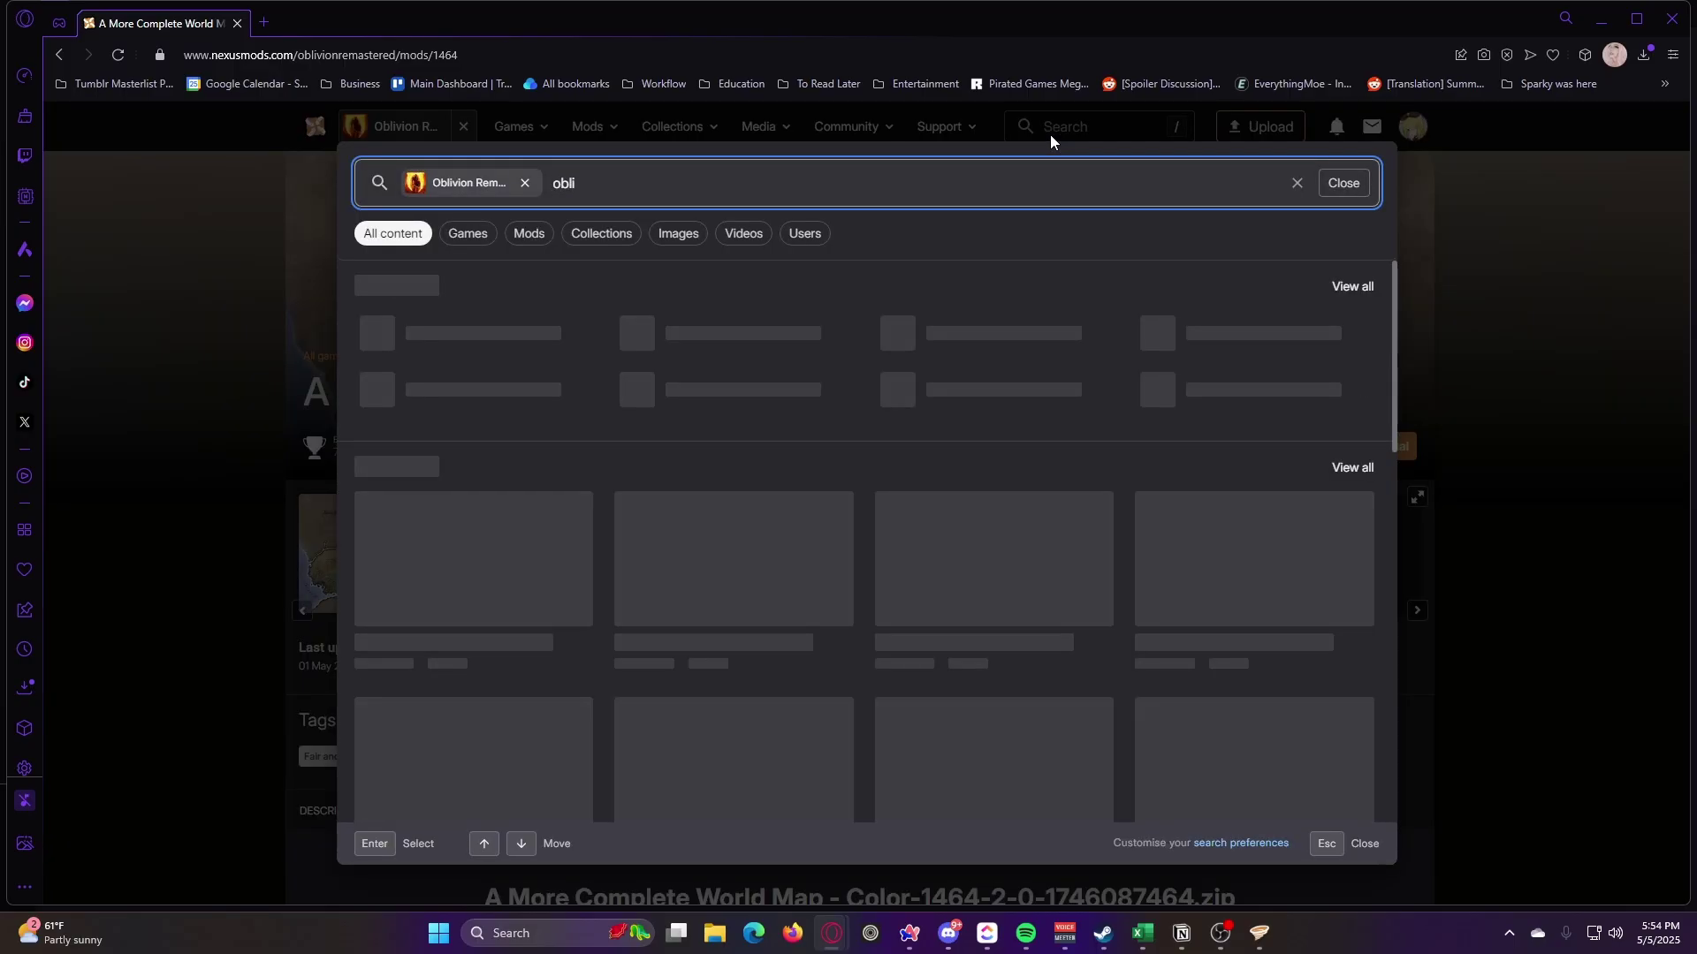
key("BackSpace")
key("BackSpace")
key("BackSpace")
type("script ")
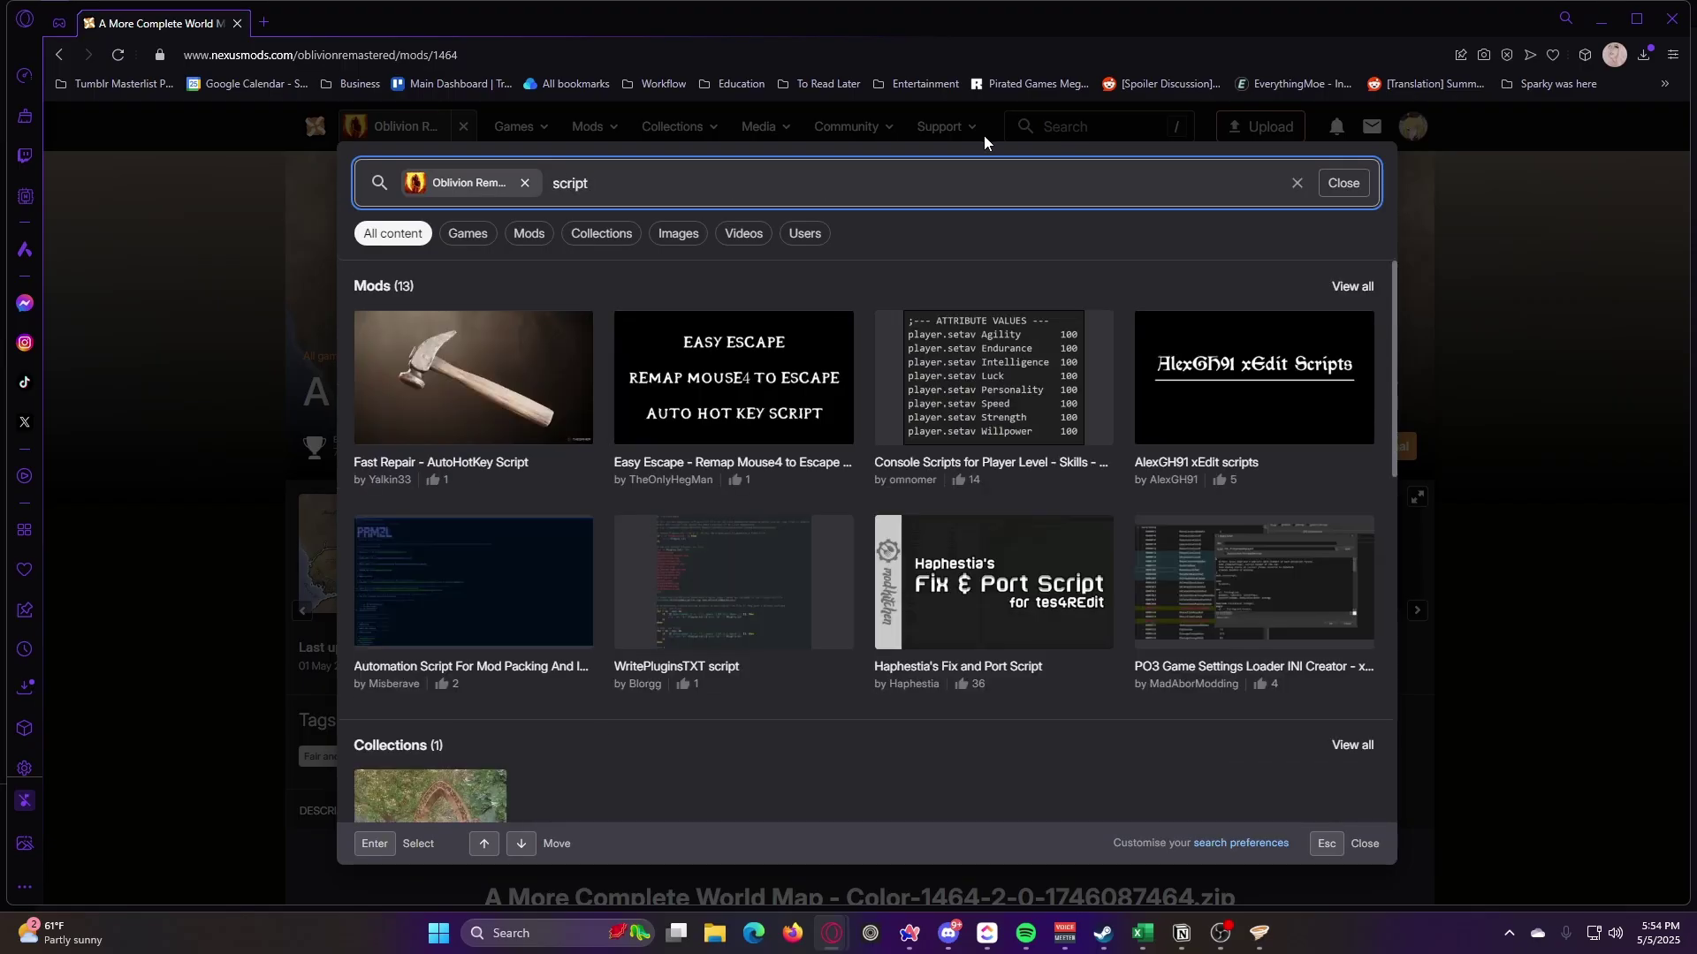
type("ex")
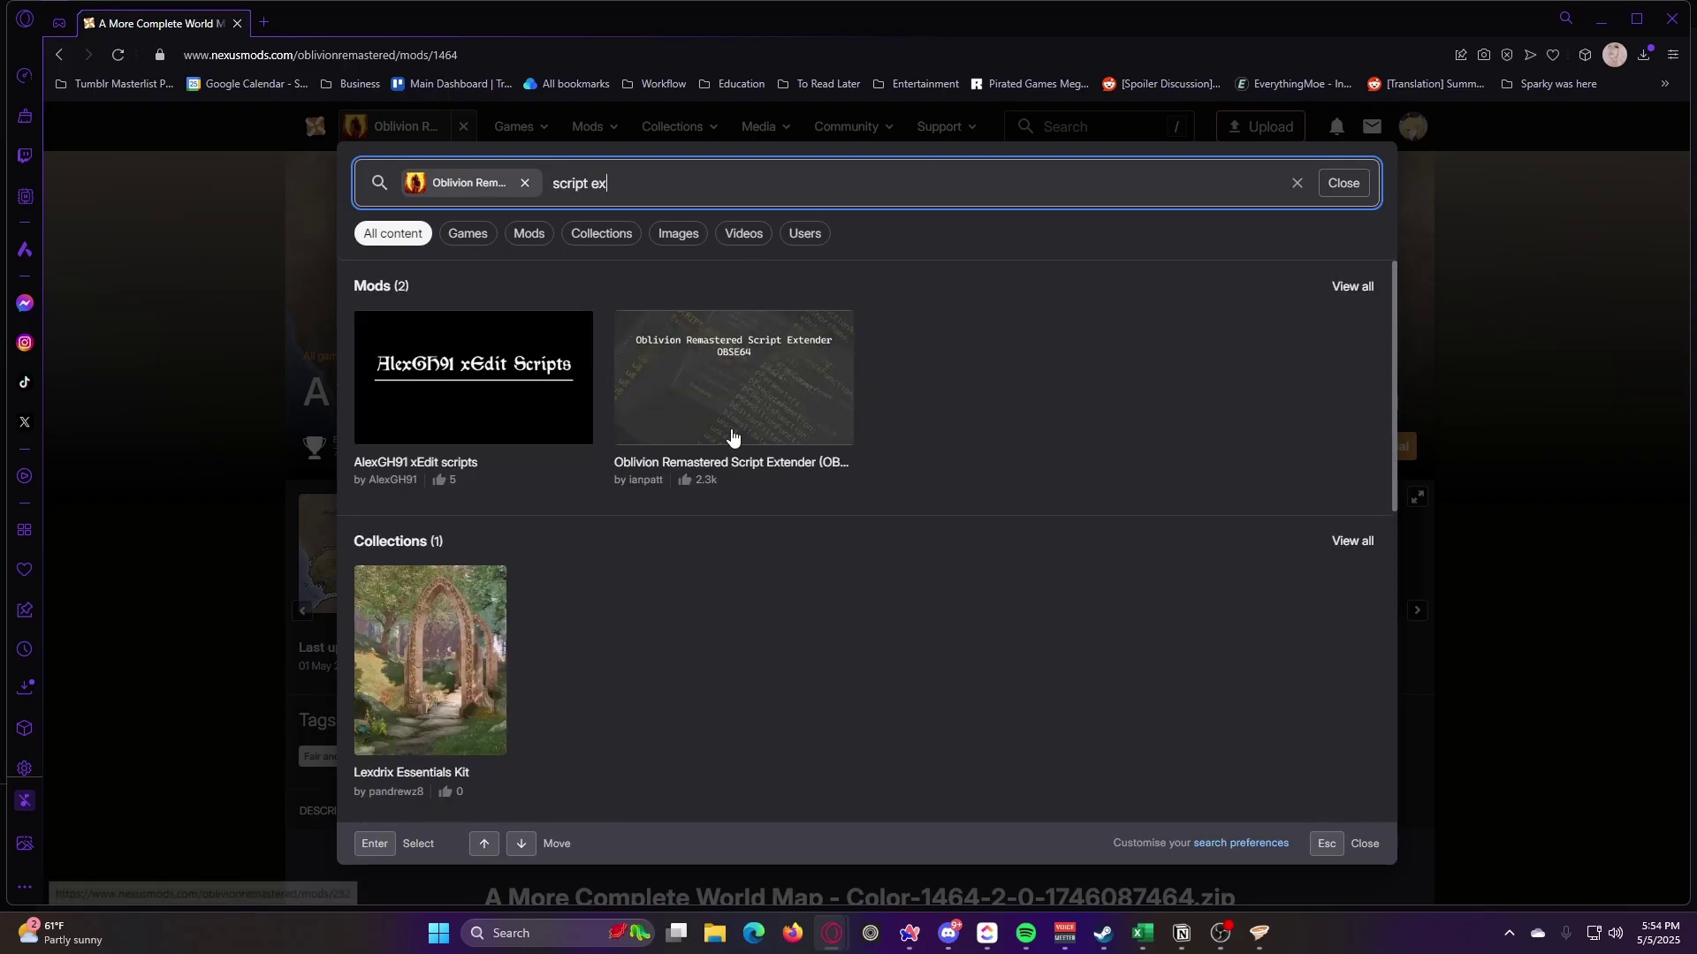
Open the Oblivion Remastered Script Extender (OBSE64) mod page and review its requirements list
left_click(767, 467)
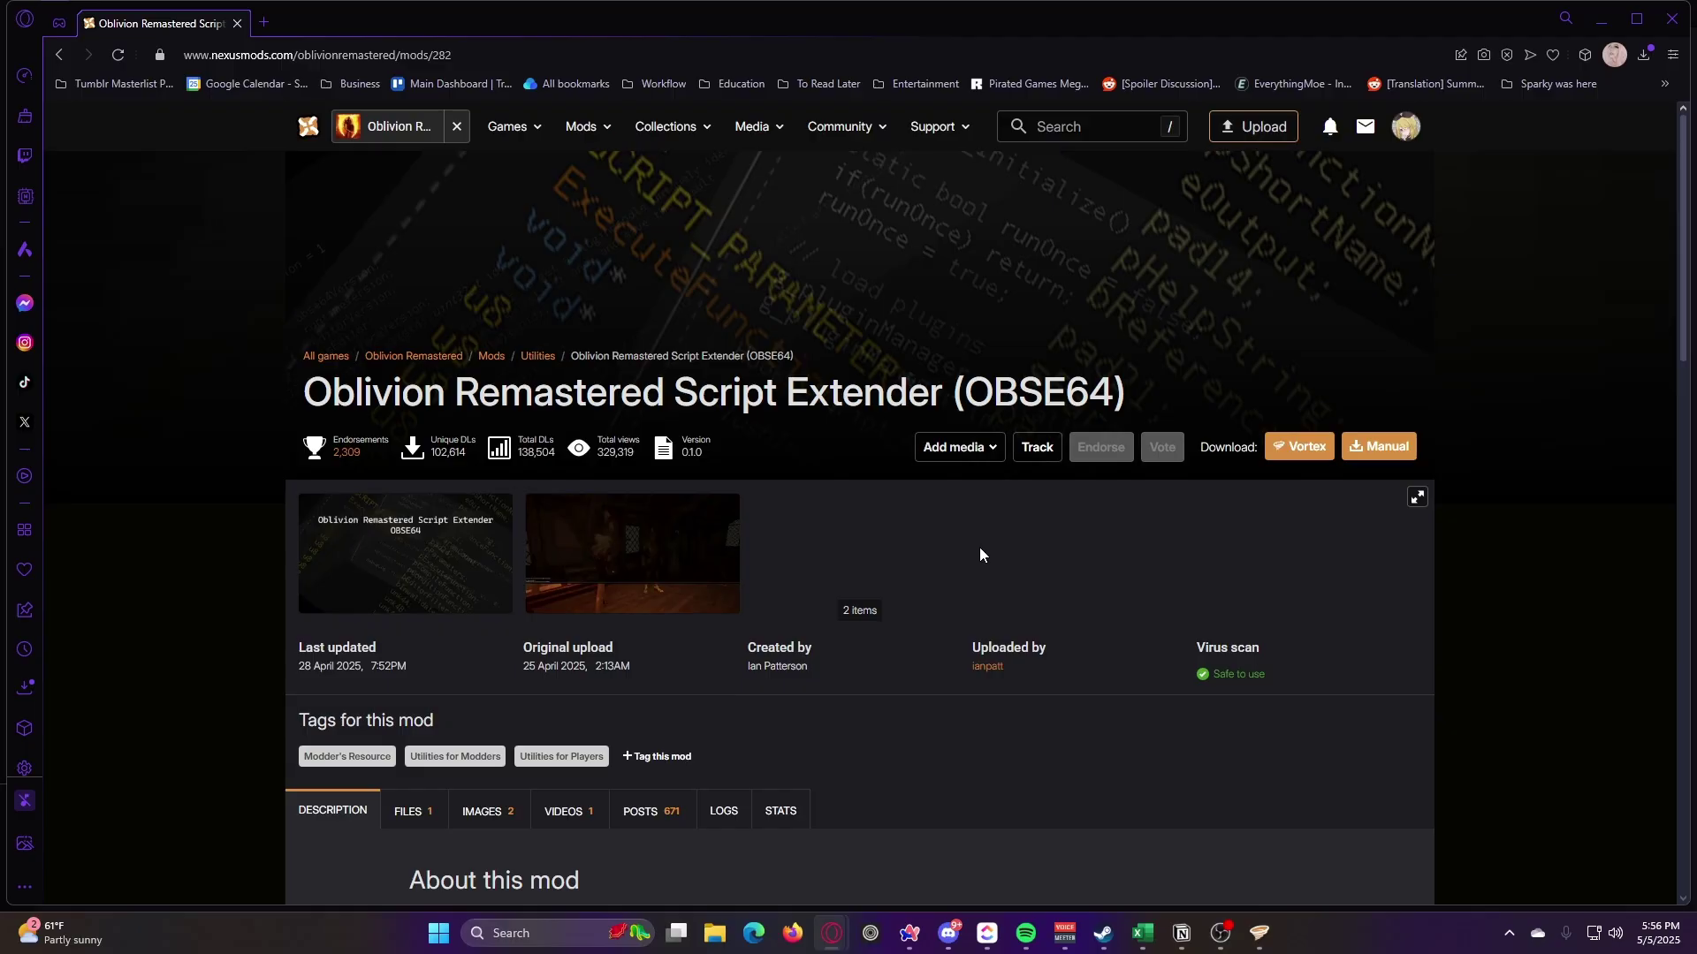
scroll(973, 539, "down", 4)
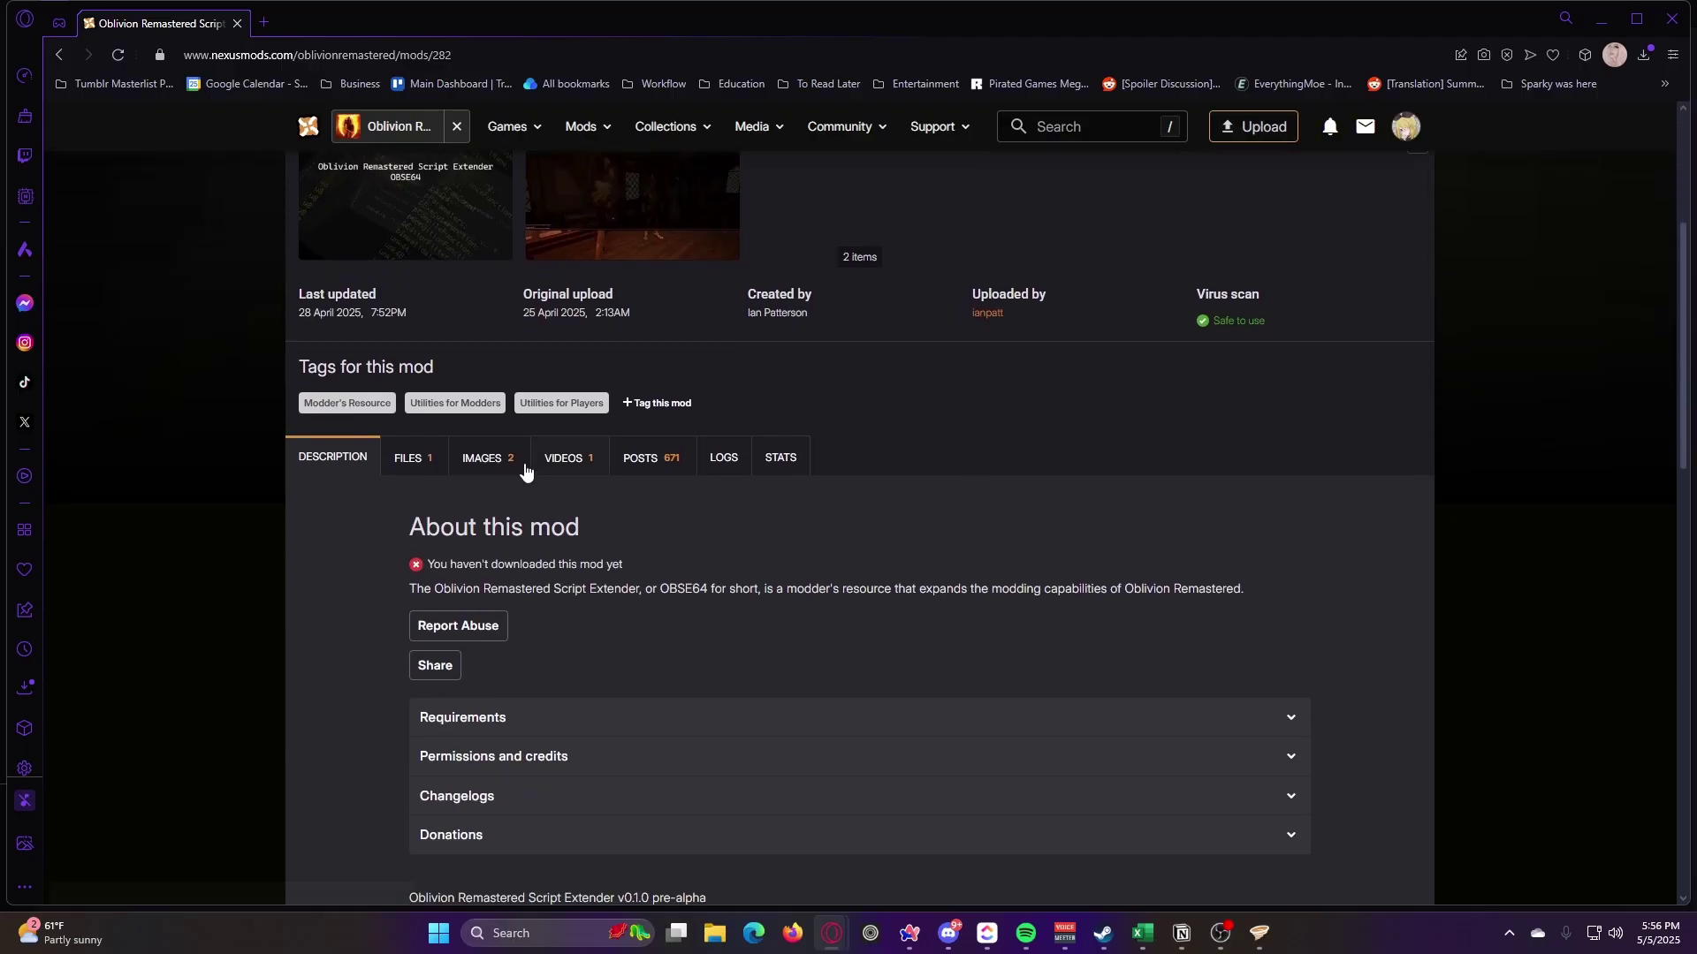
left_click(631, 717)
scroll(755, 560, "down", 2)
scroll(568, 566, "down", 1)
scroll(469, 606, "down", 3)
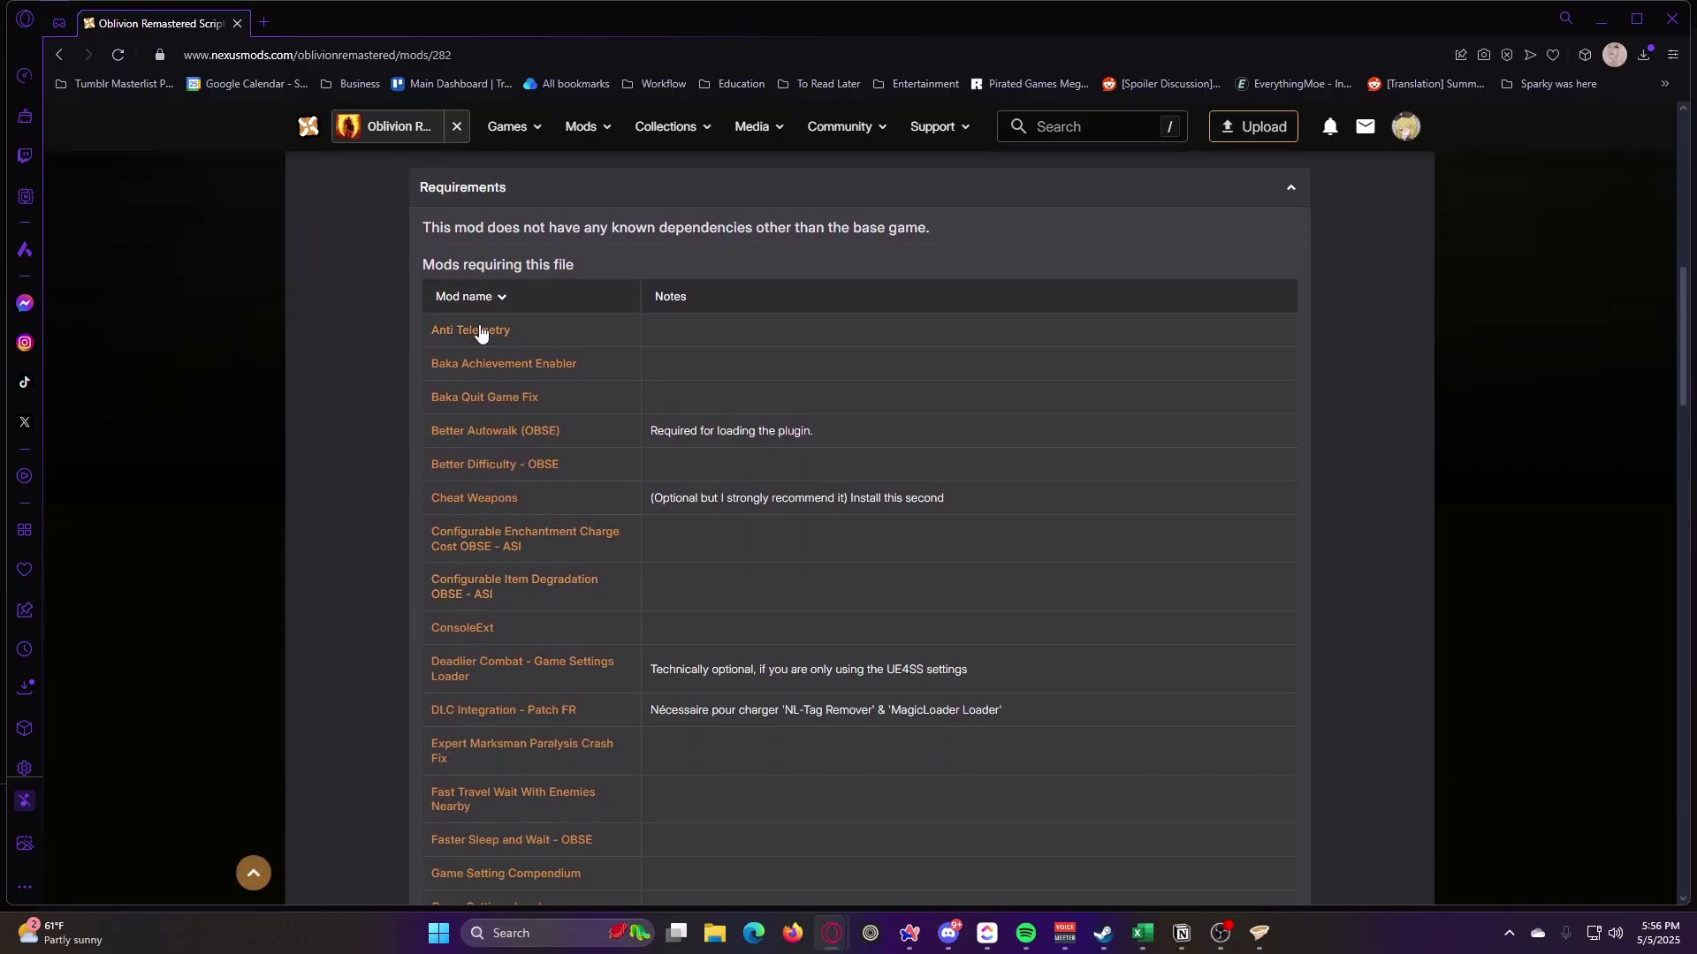
scroll(490, 339, "down", 1)
scroll(492, 339, "down", 5)
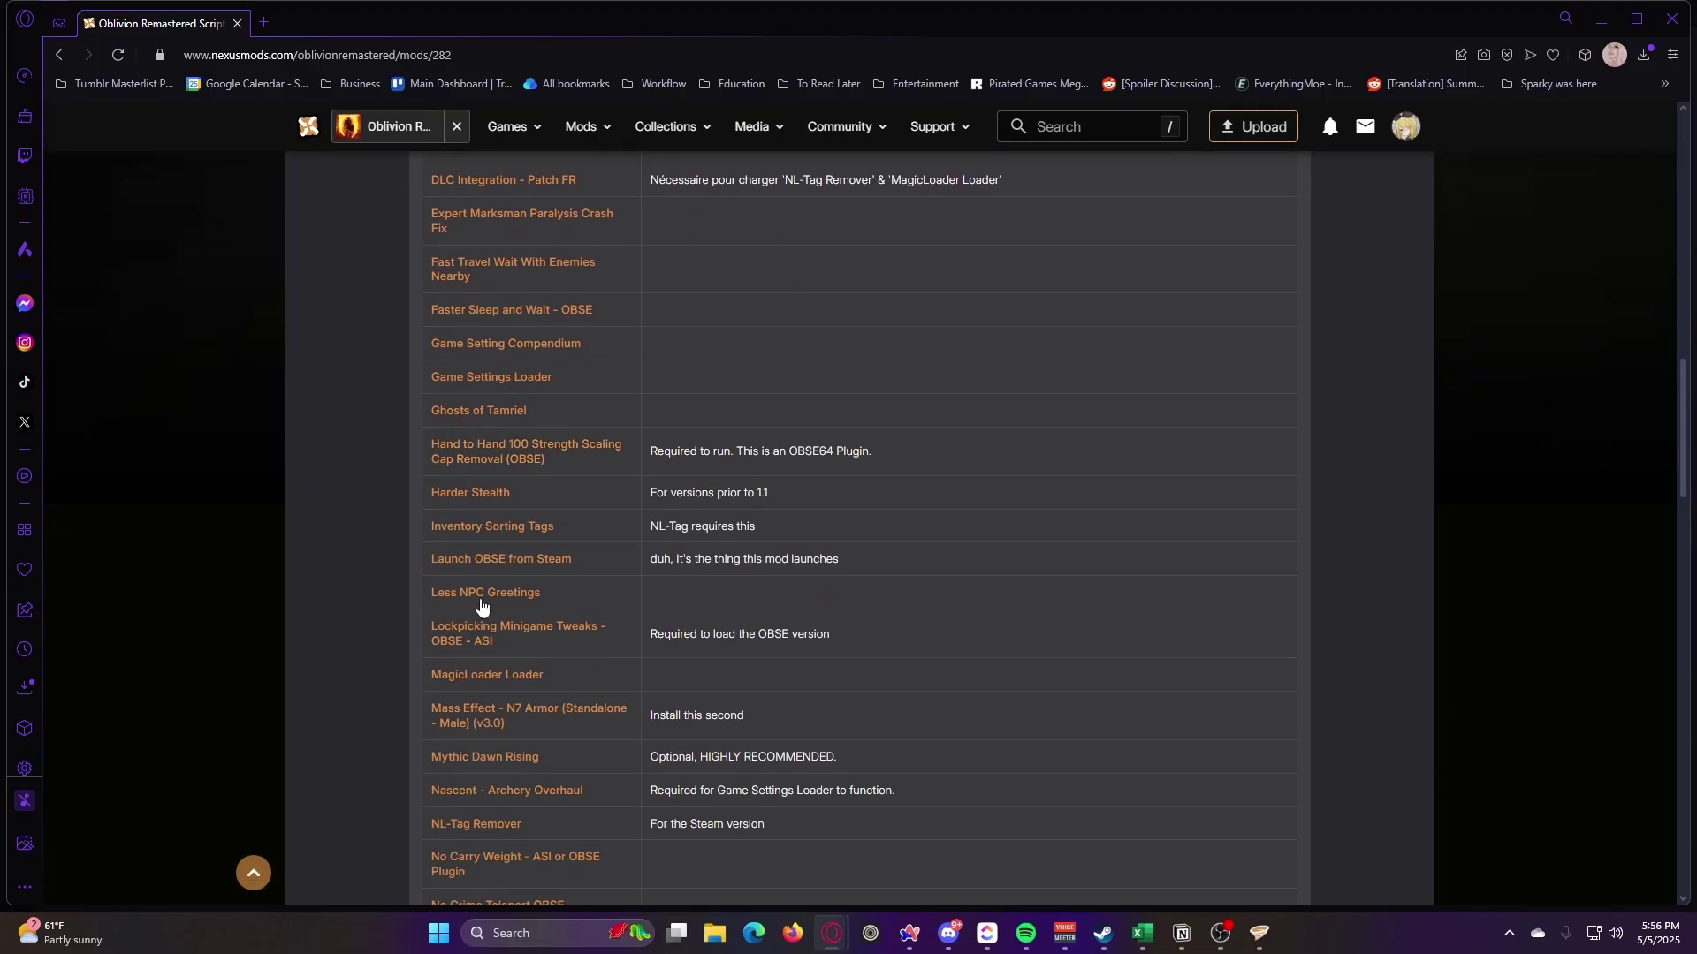
scroll(525, 551, "down", 2)
scroll(560, 580, "up", 15)
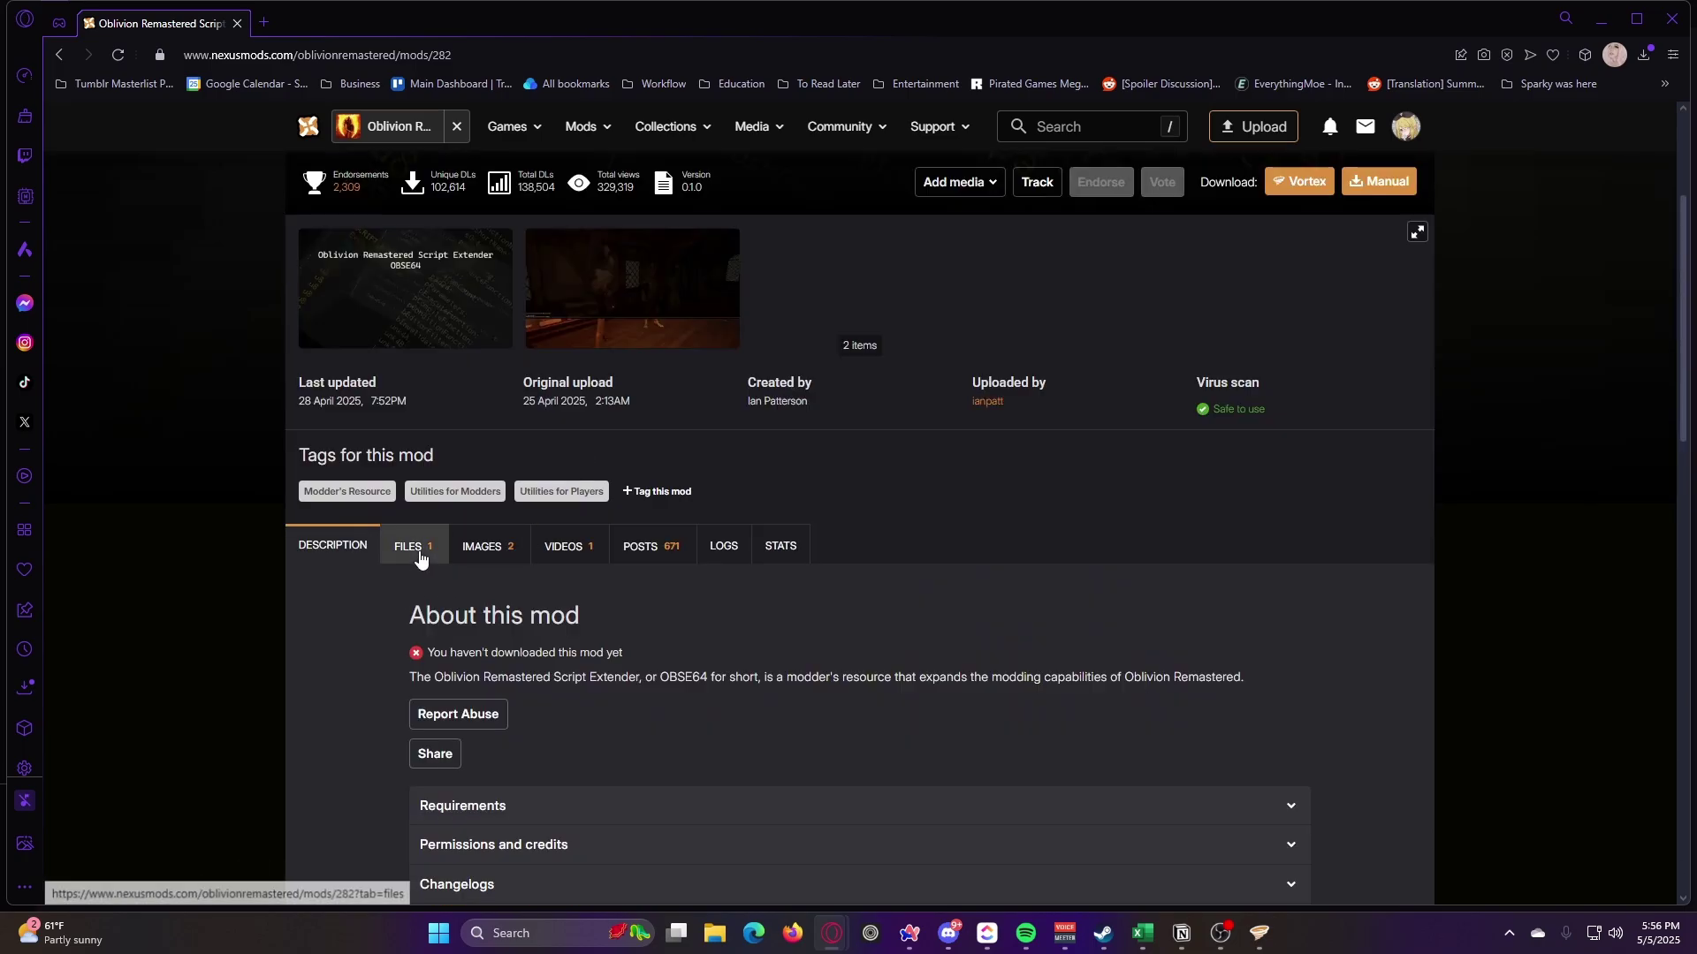
Download the OBSE64 archive from the Files tab using the free manual slow download
left_click(416, 553)
scroll(424, 575, "down", 2)
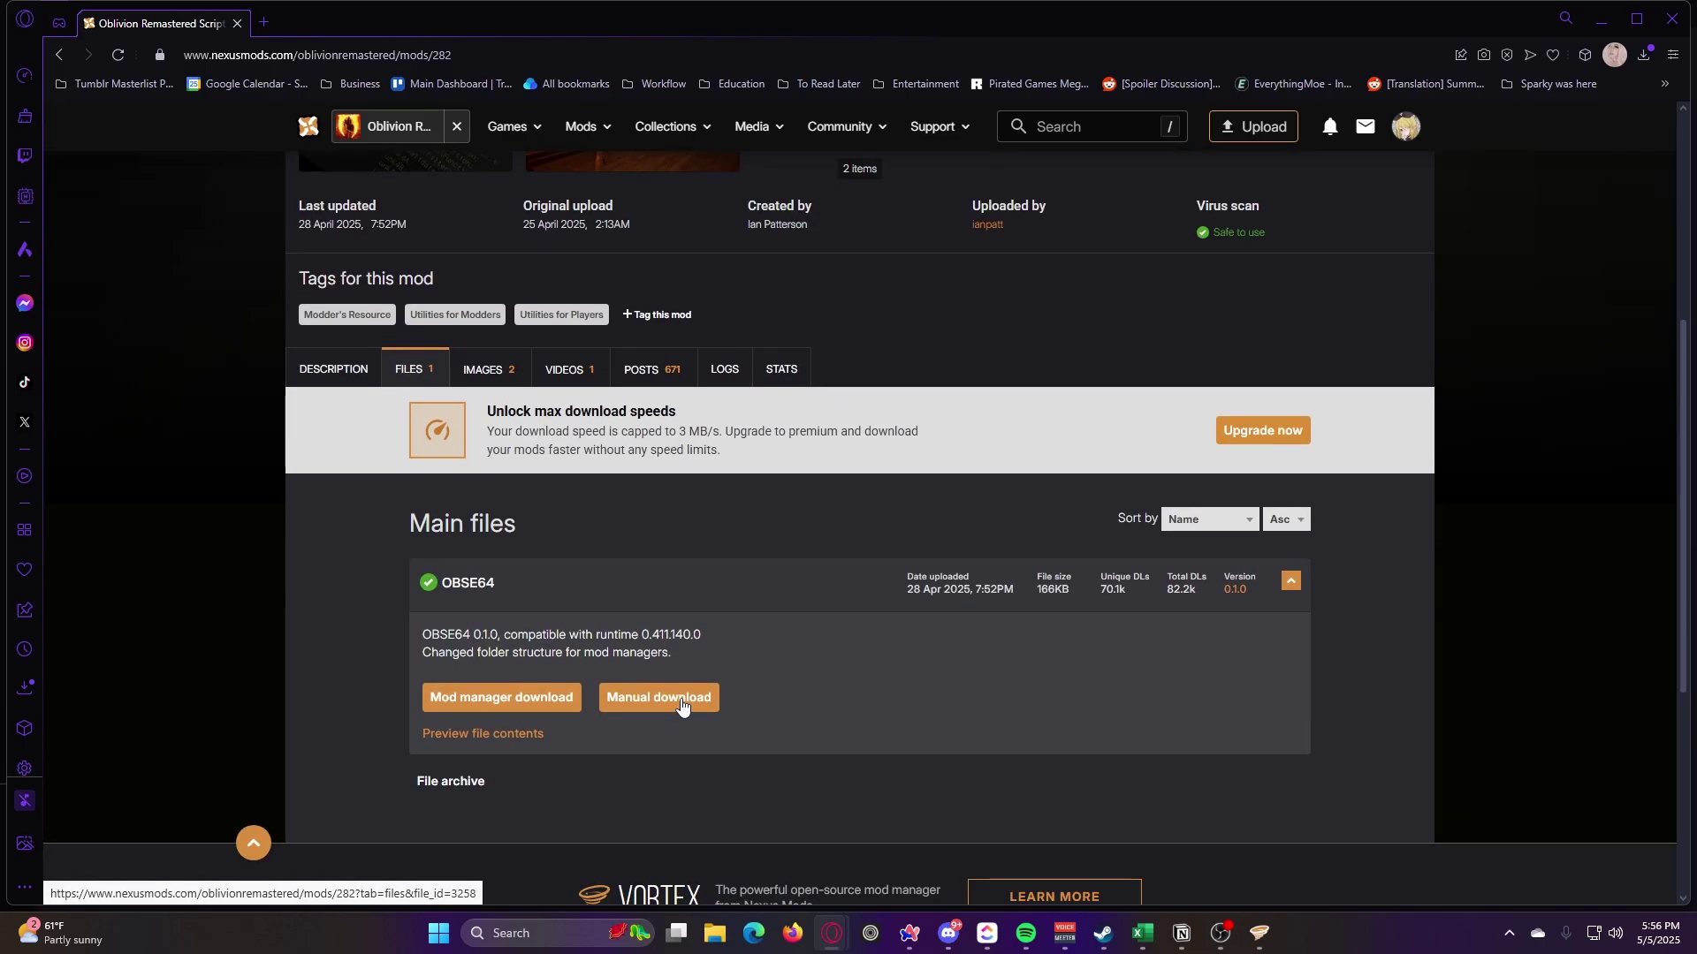
left_click(680, 705)
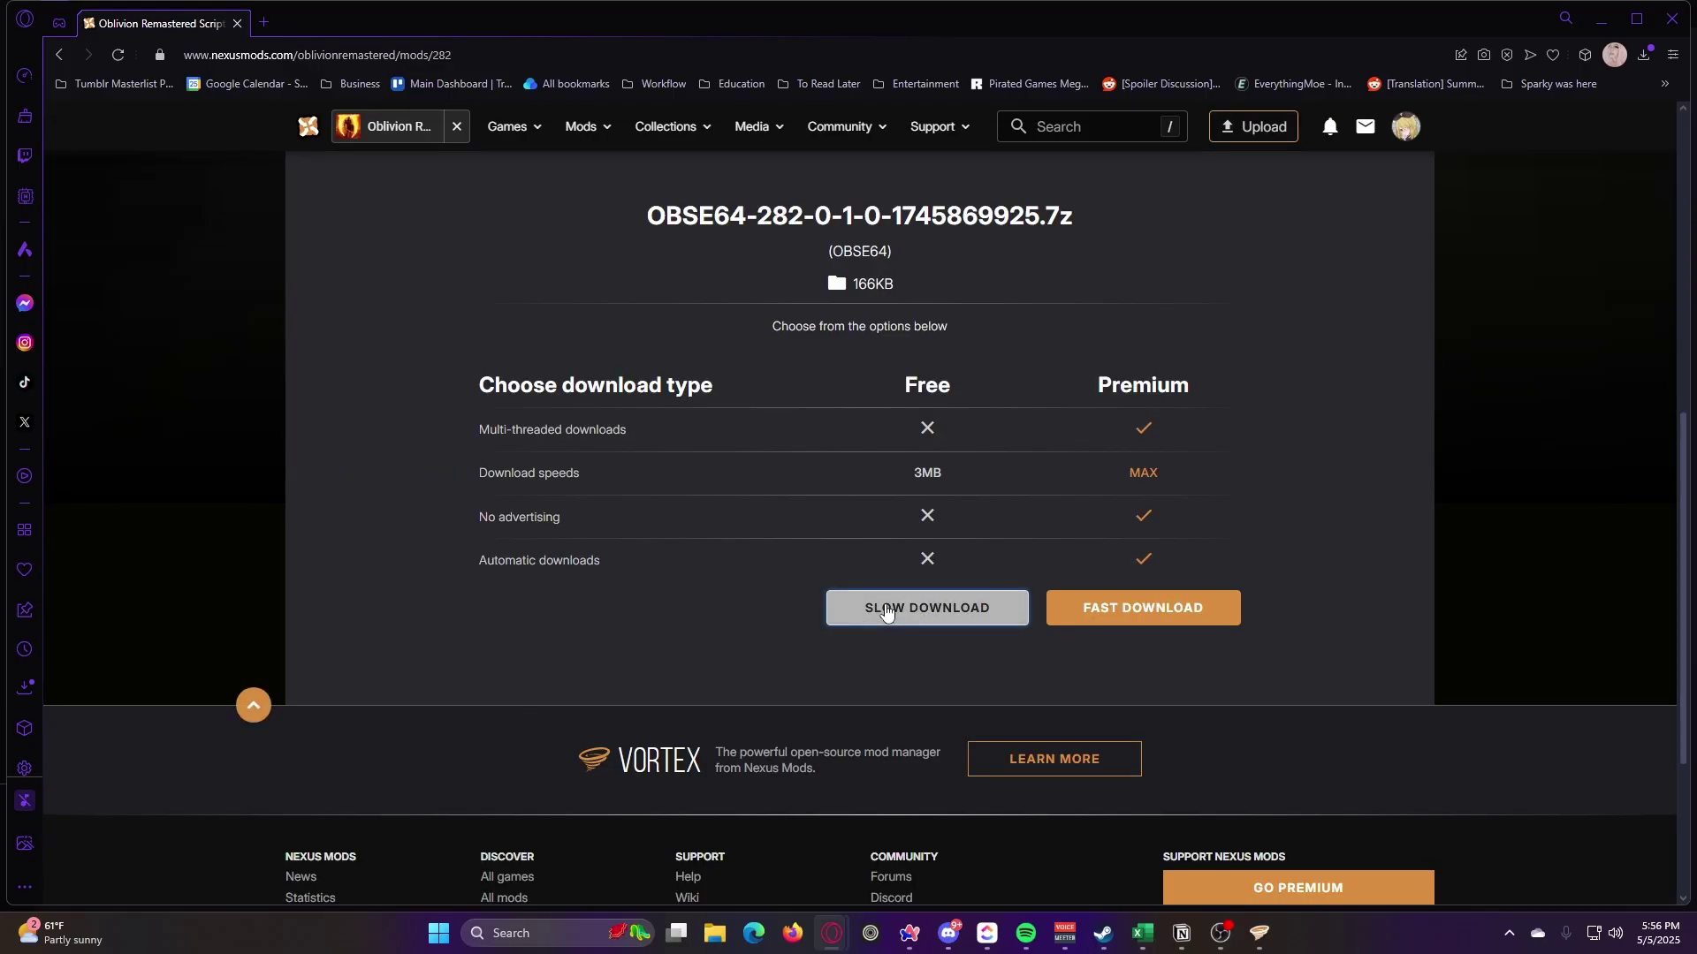
left_click(884, 606)
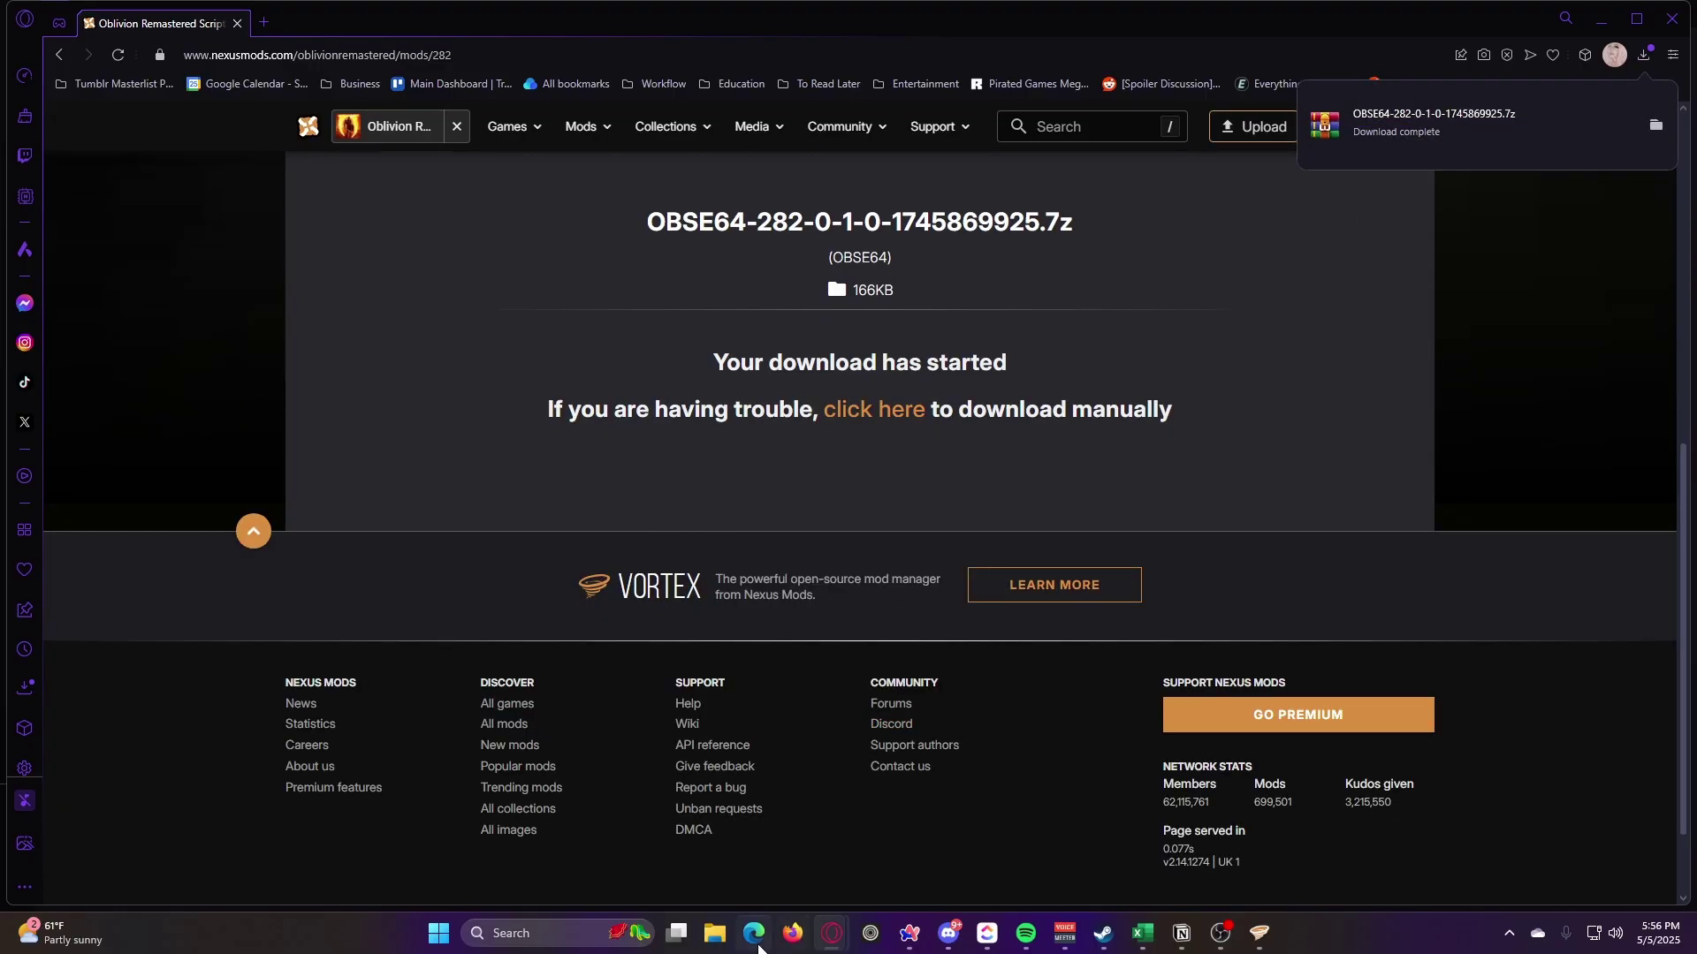
Extract OBSE64-282-0-1-0-1745869925.7z into its own Downloads folder with WinRAR, open it, then return to Steam
left_click(720, 944)
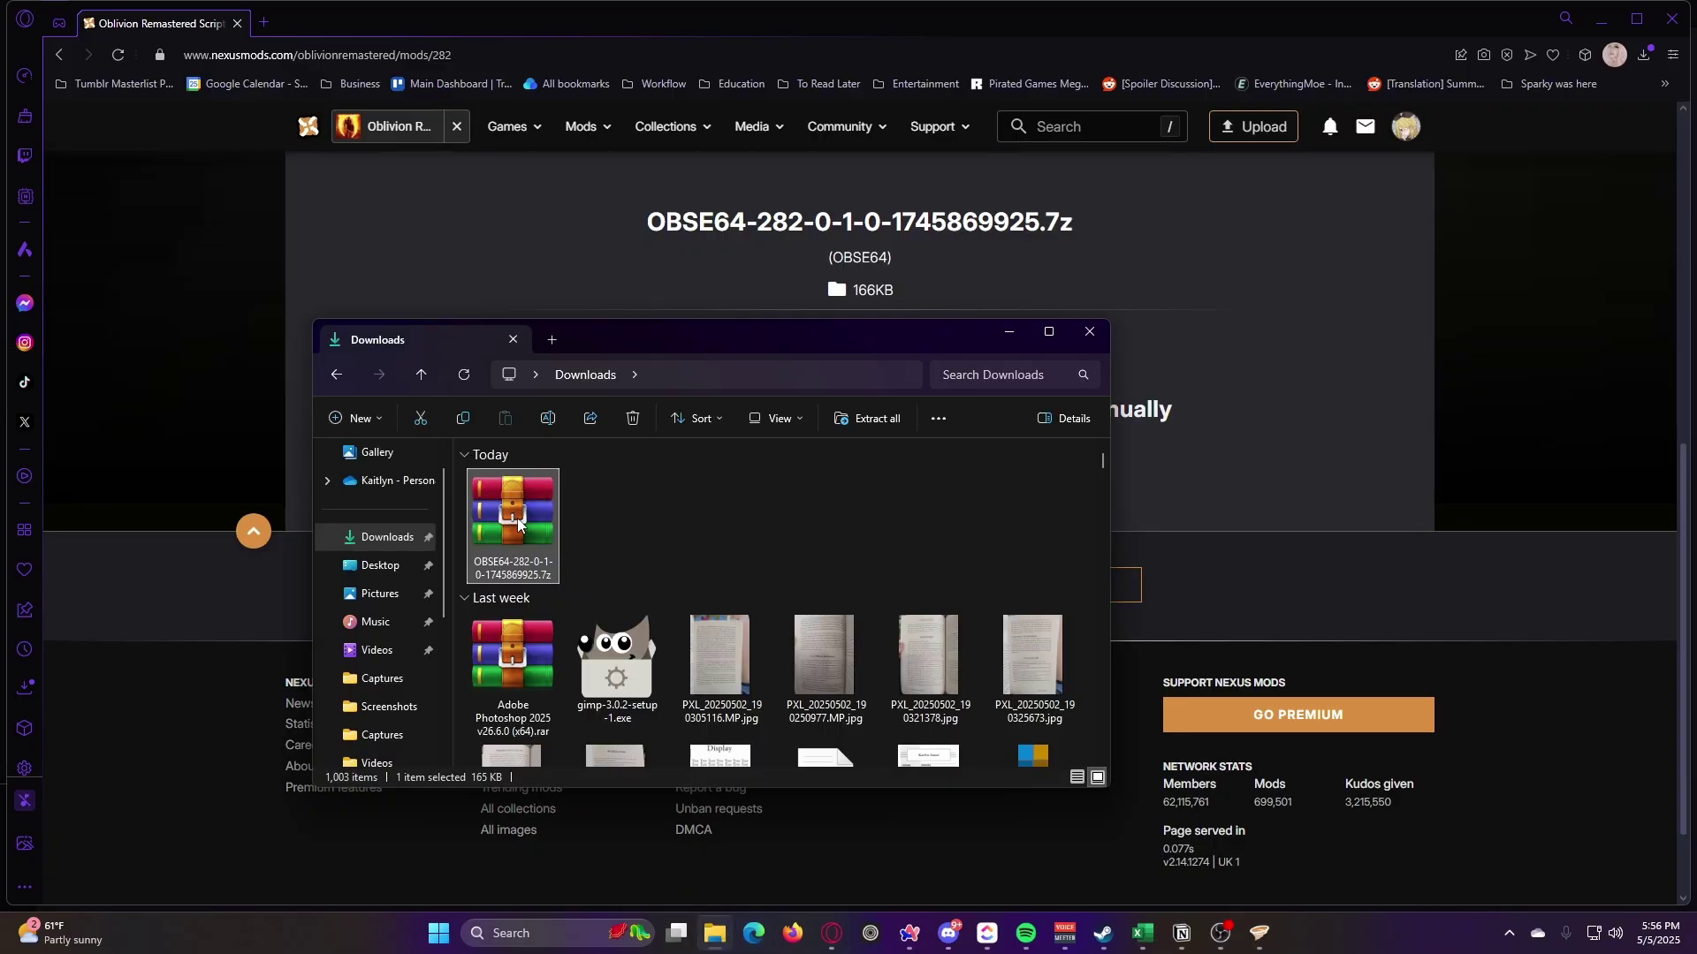
right_click(517, 518)
mouse_move(656, 461)
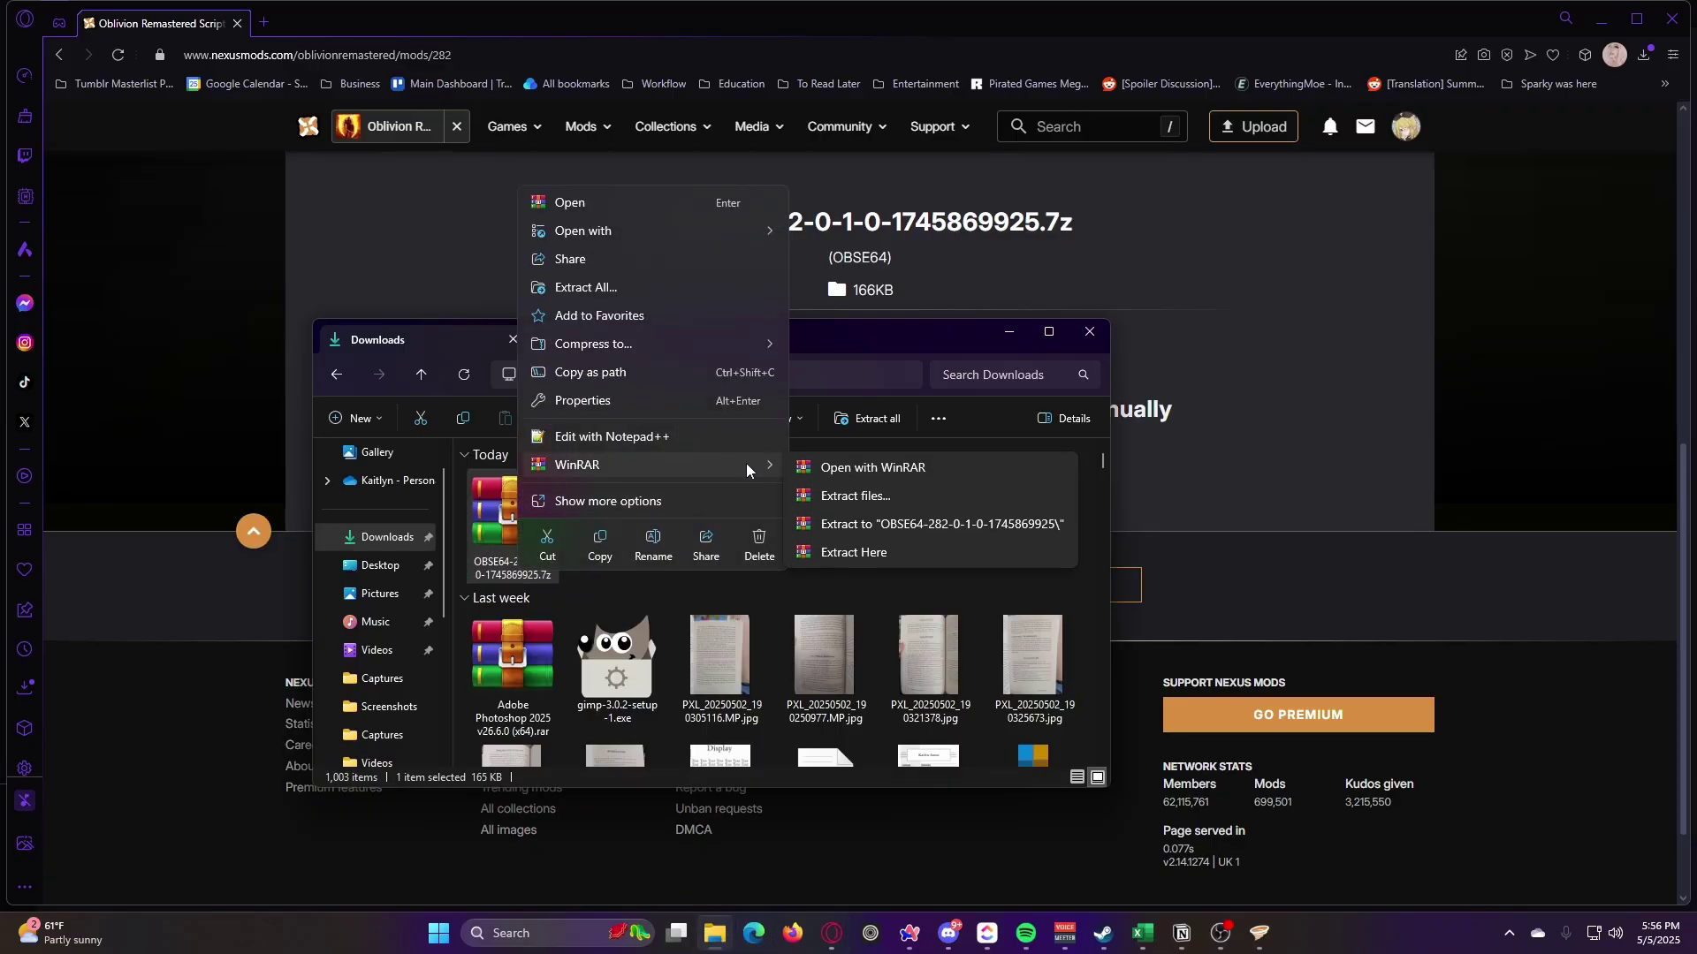
left_click(903, 528)
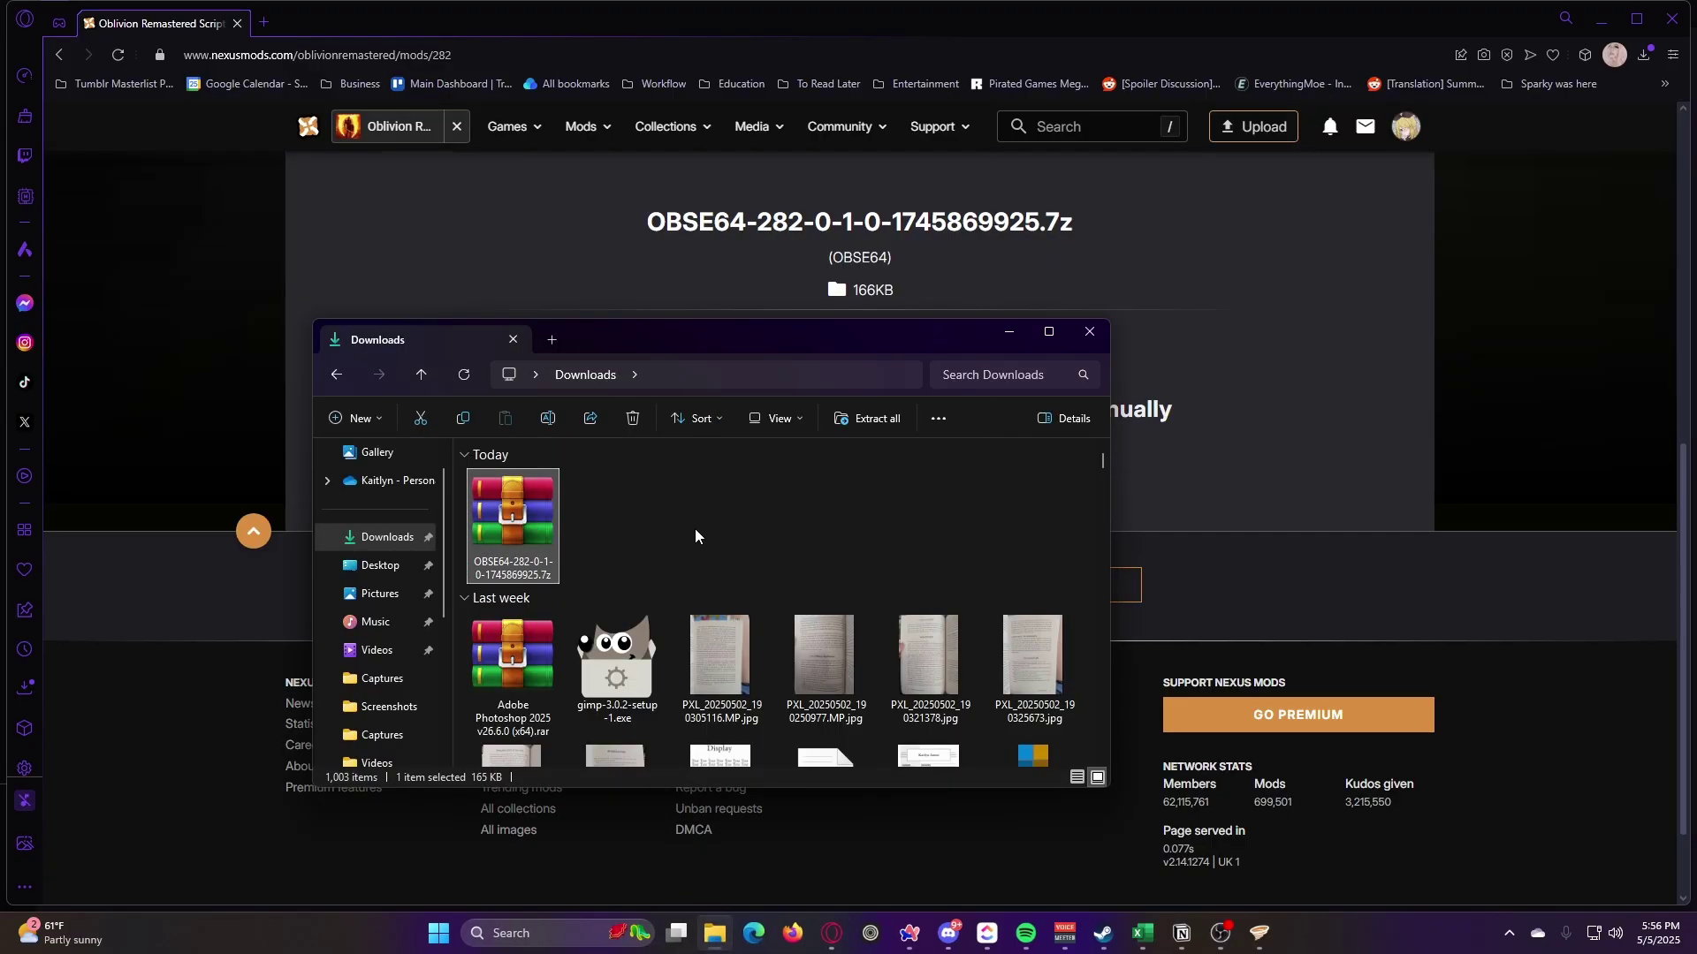
double_click(647, 534)
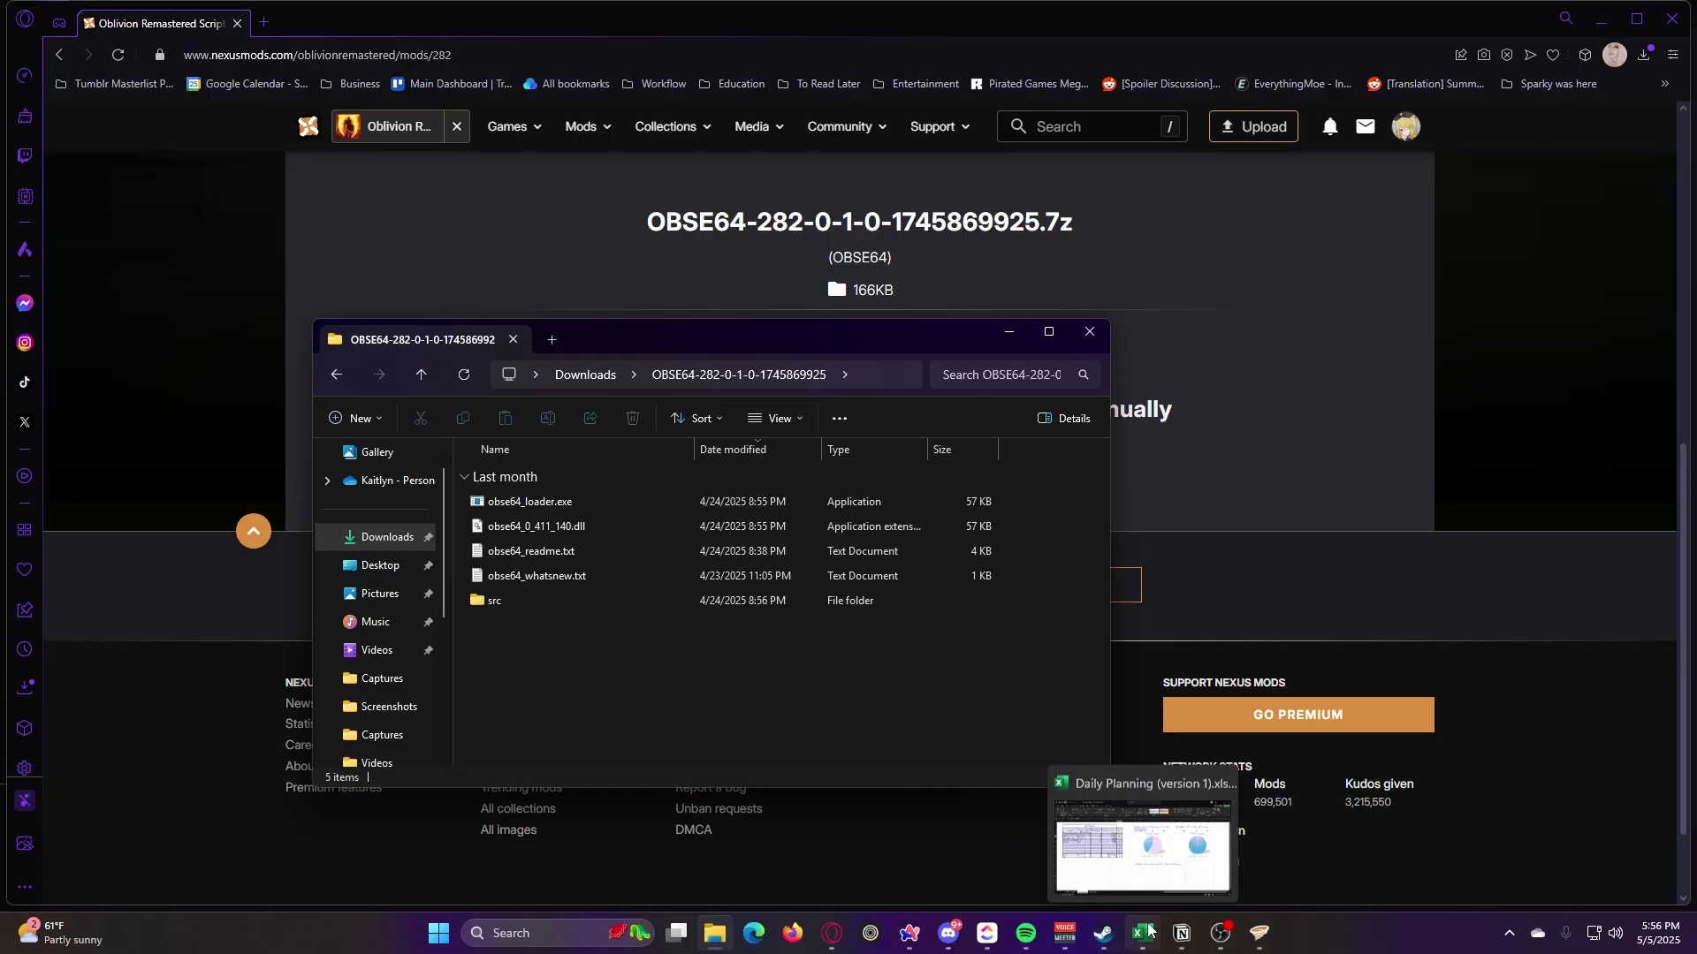
left_click(1105, 934)
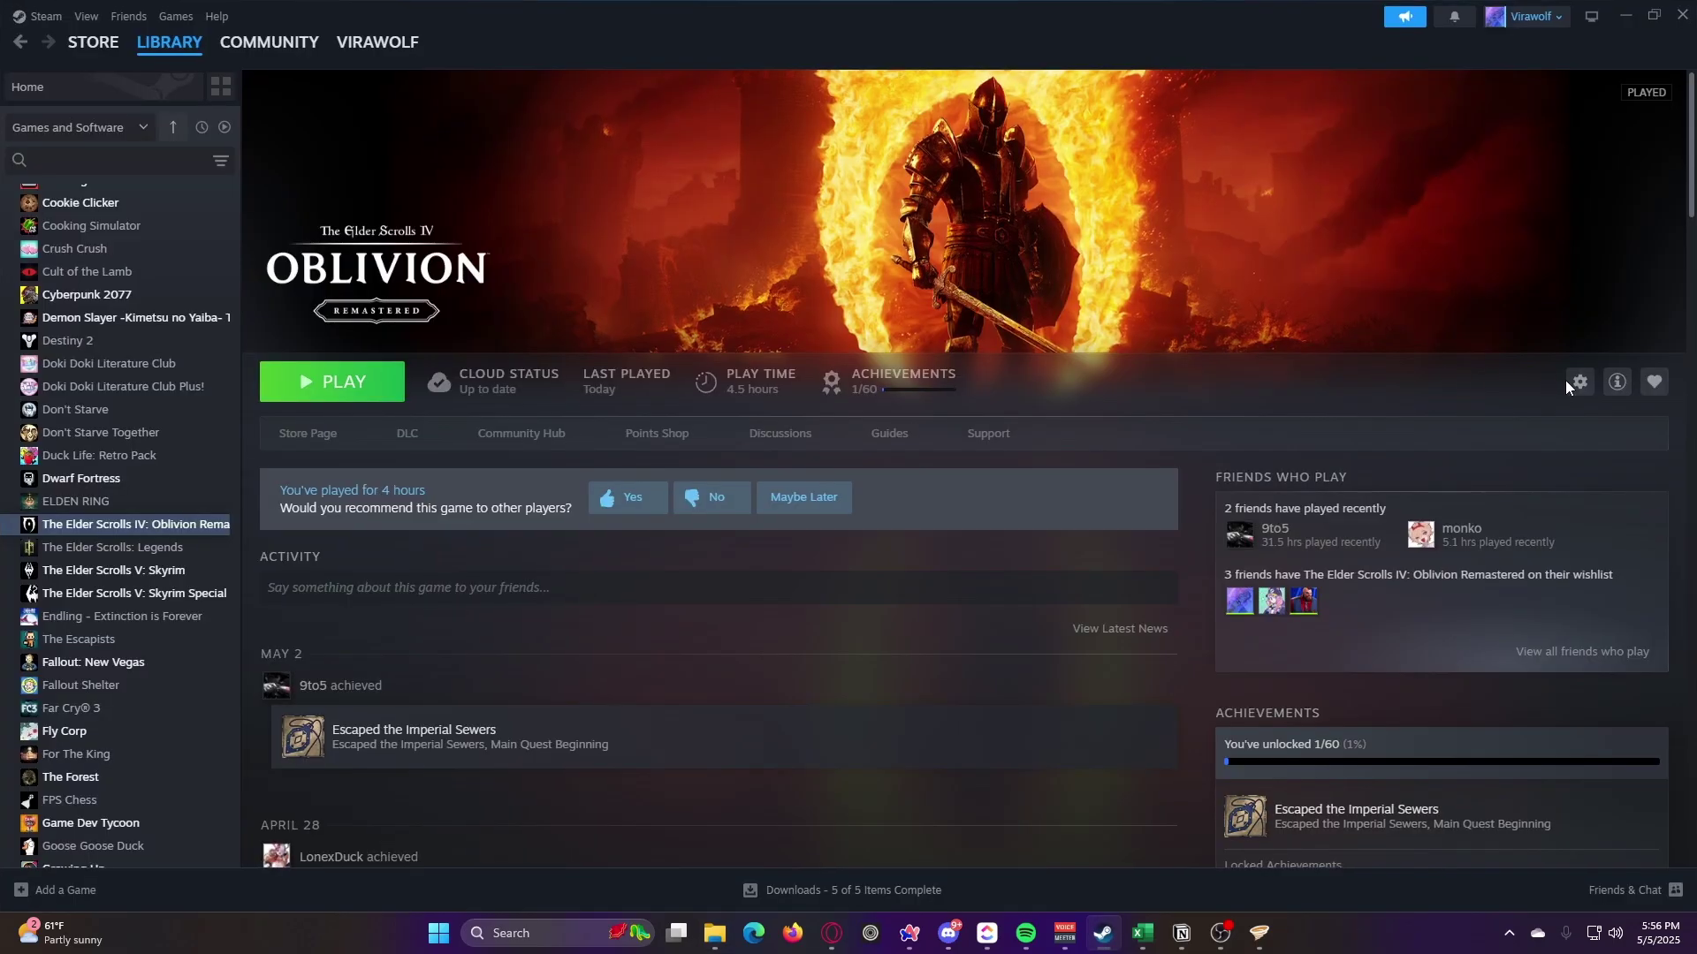
Browse Oblivion Remastered's local installation files via the game page's Manage menu
left_click(1579, 383)
mouse_move(1489, 479)
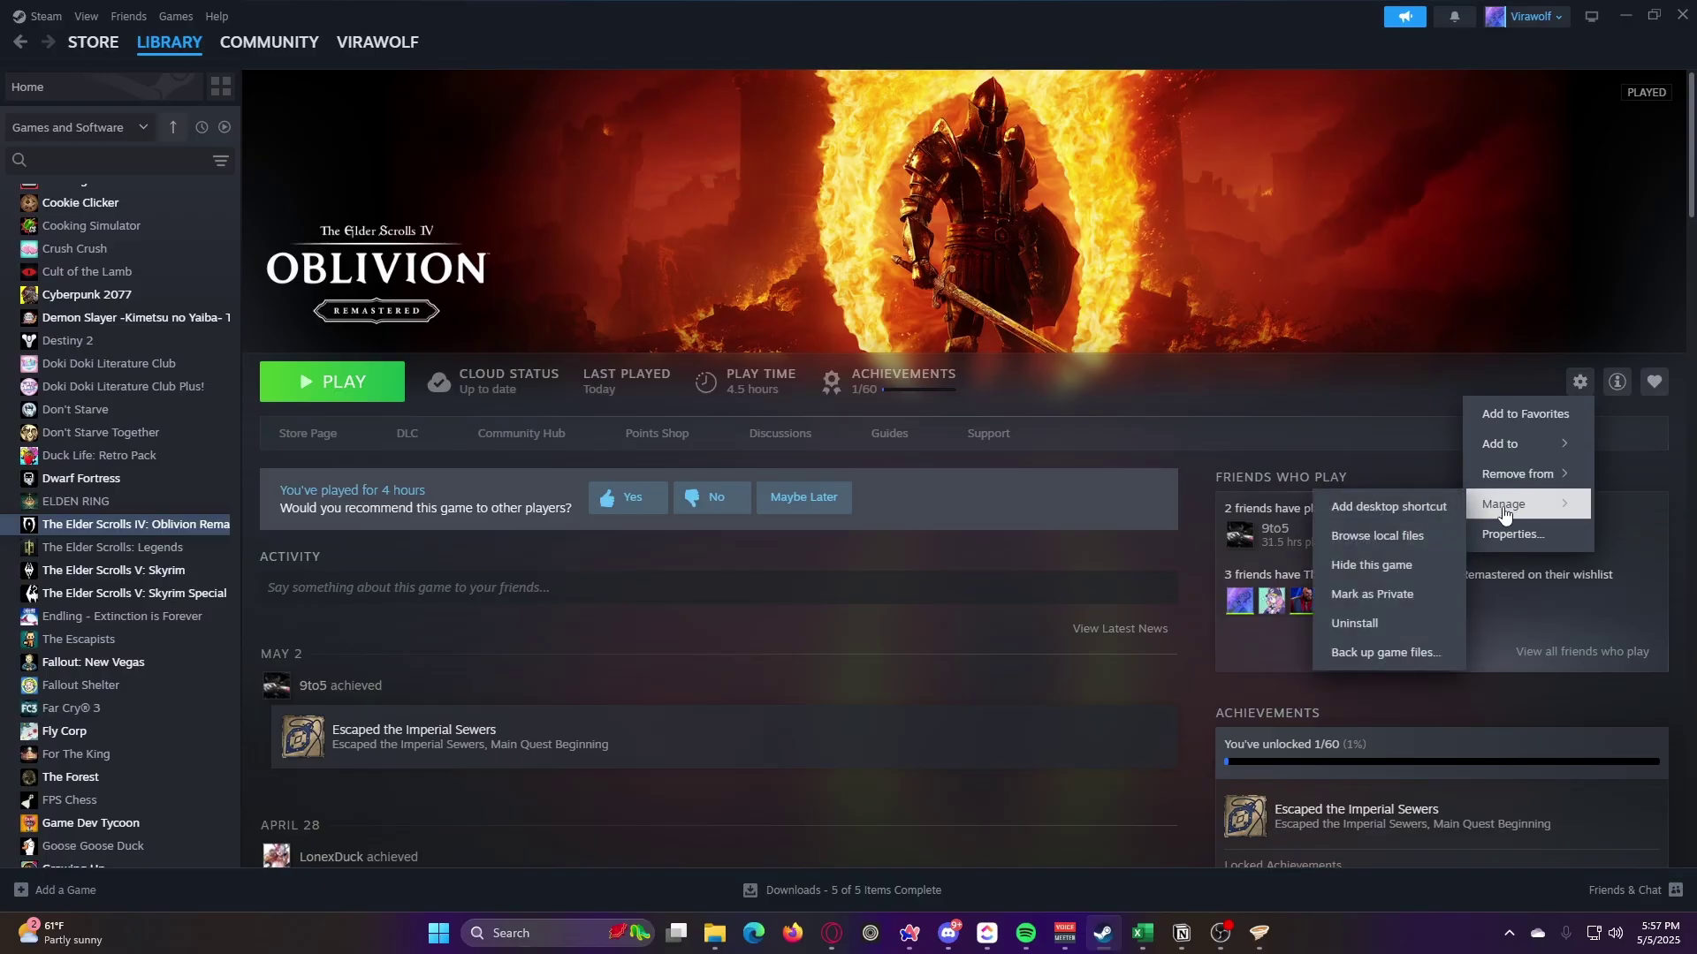
left_click(1385, 541)
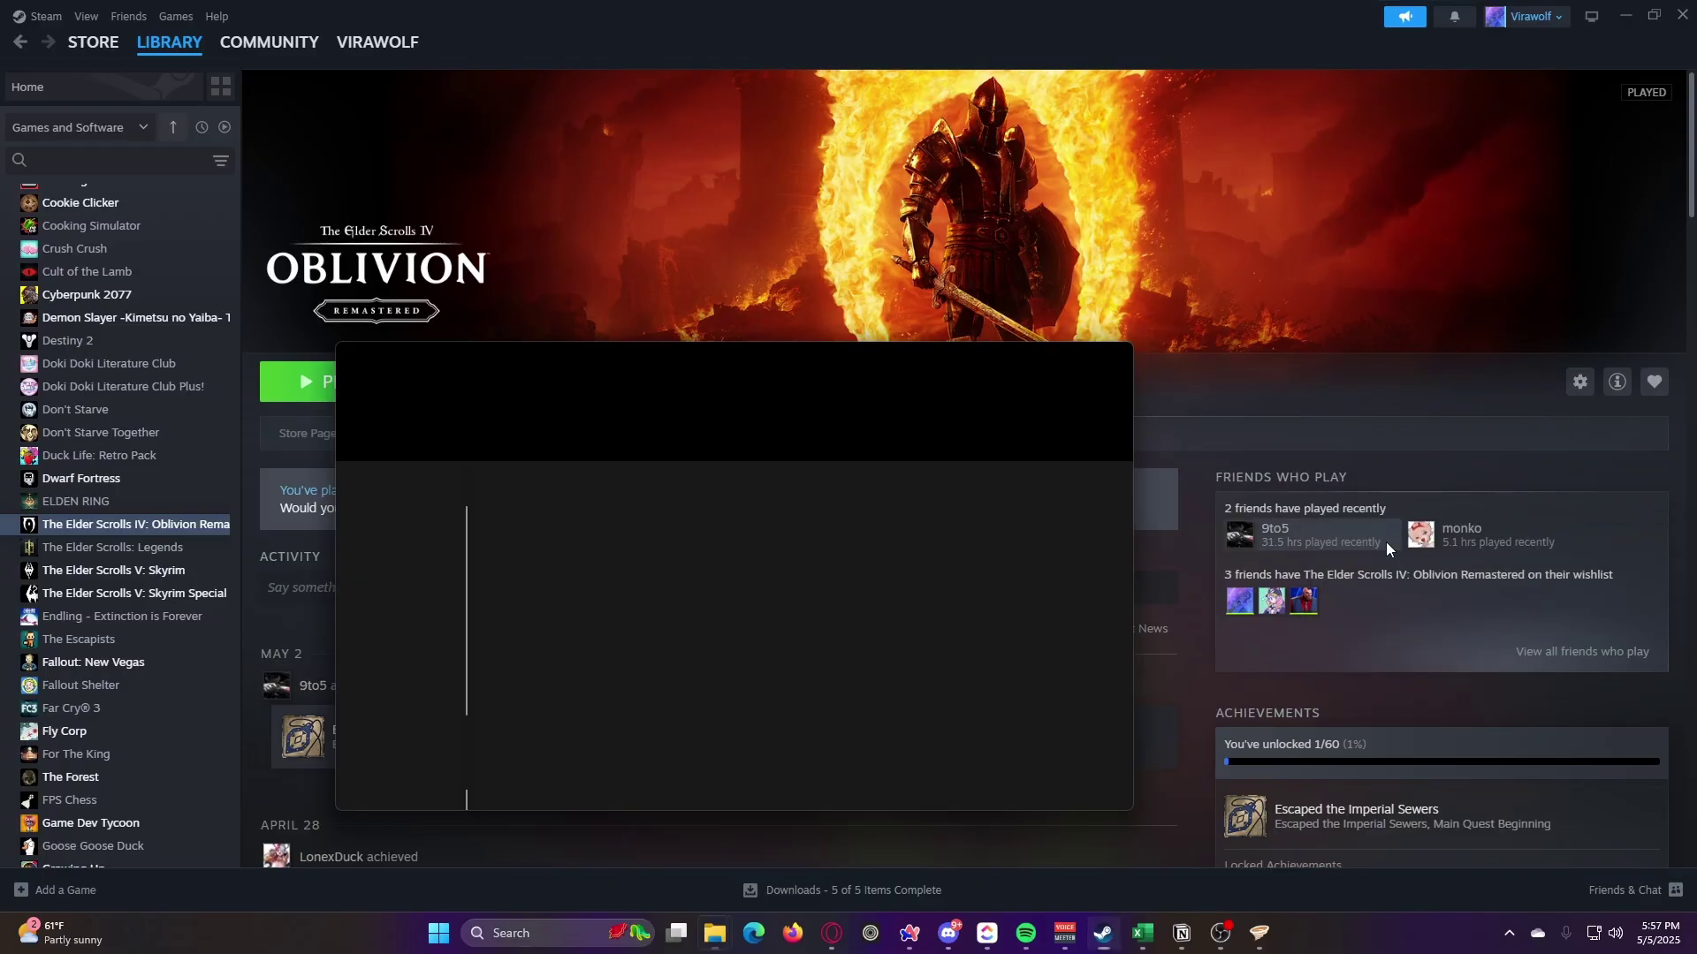
Navigate the game folder window into OblivionRemastered\Binaries\Win64
left_click(1626, 15)
left_click_drag(777, 367, 1220, 191)
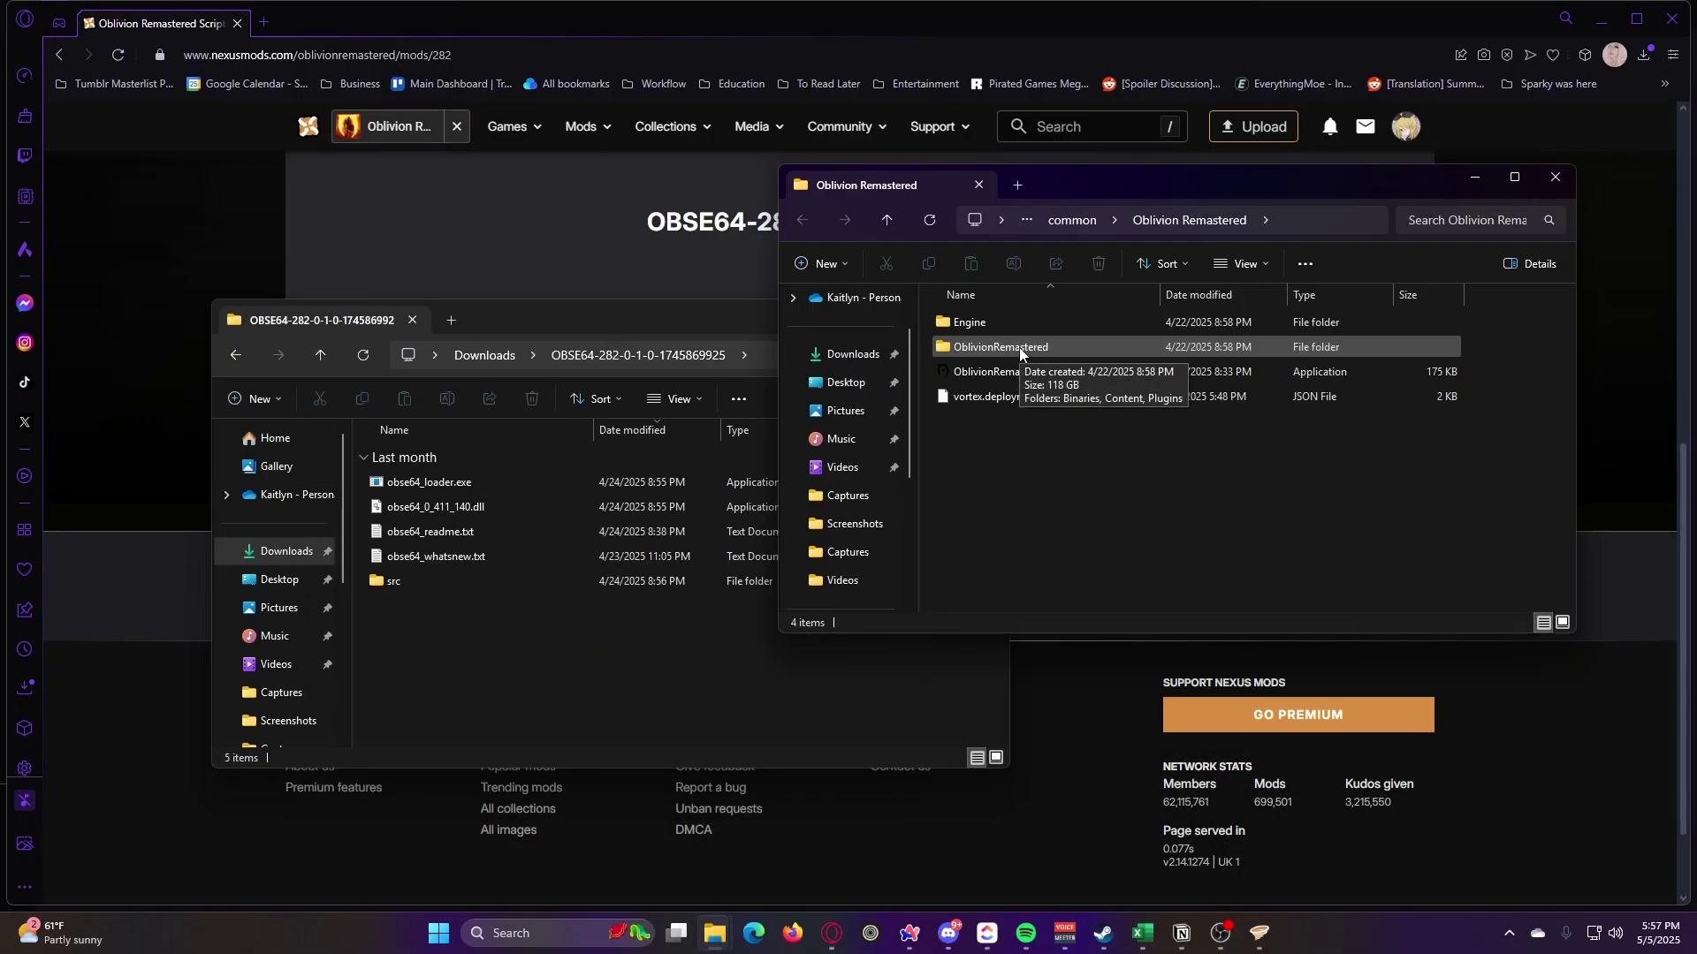
double_click(1020, 347)
left_click(1010, 323)
double_click(1010, 323)
double_click(1013, 321)
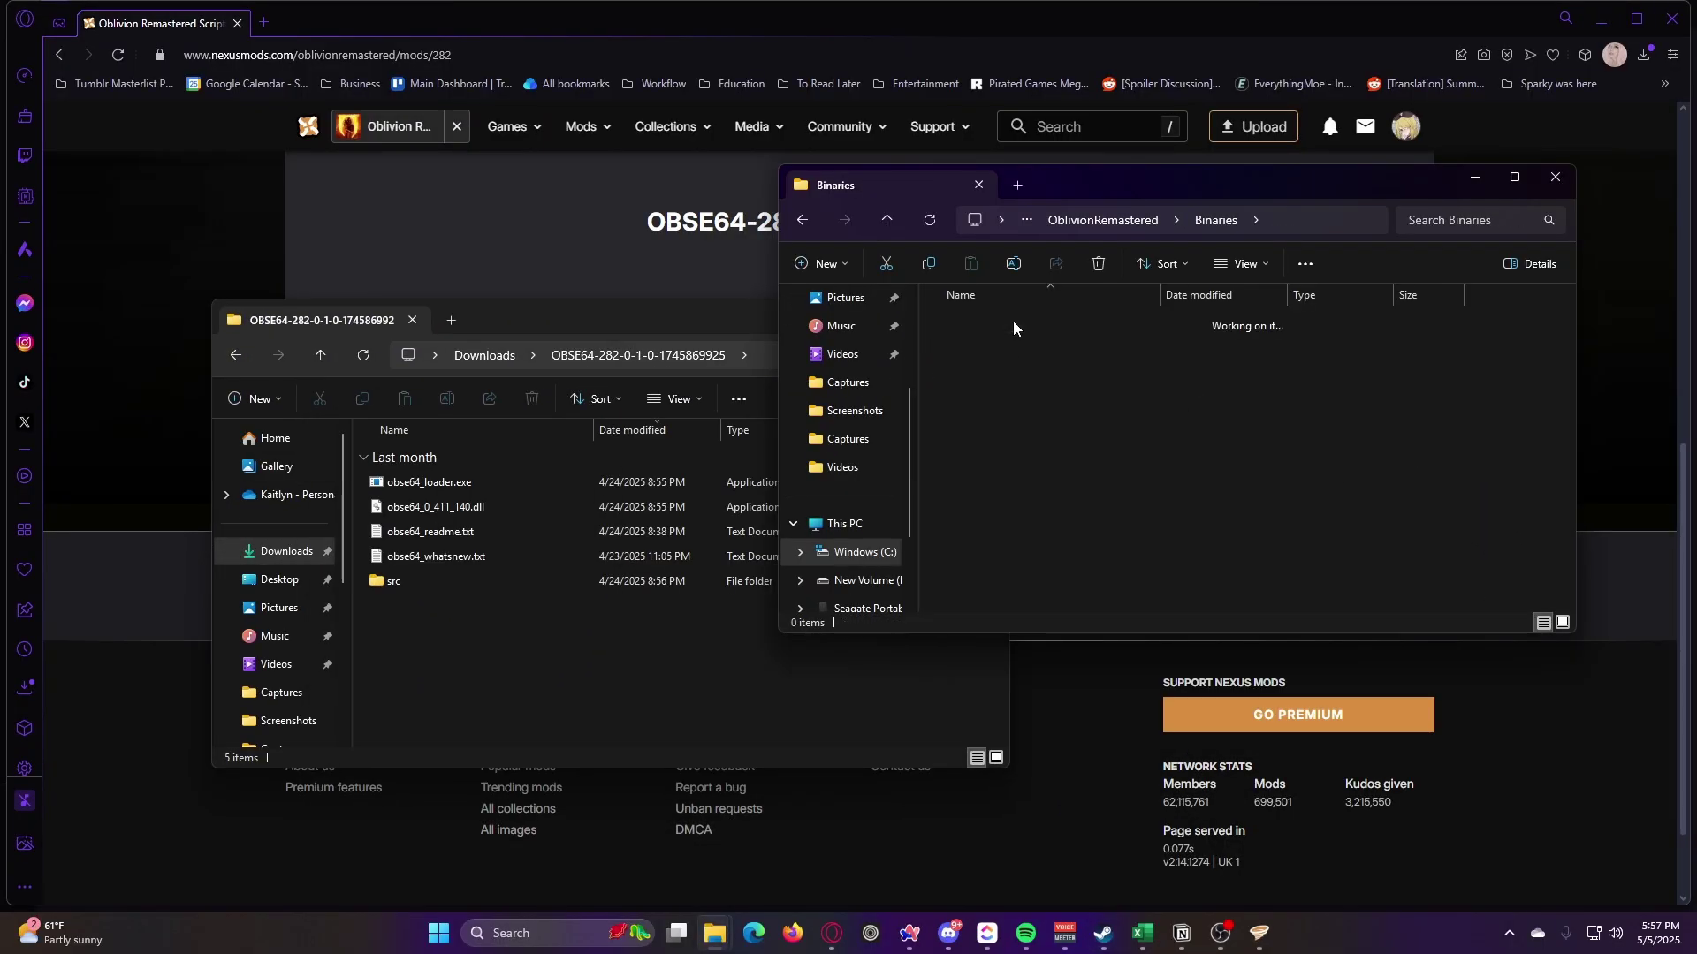
Cut obse64_loader.exe and obse64_0_411_140.dll from the OBSE64 folder and paste them into Win64
double_click(639, 313)
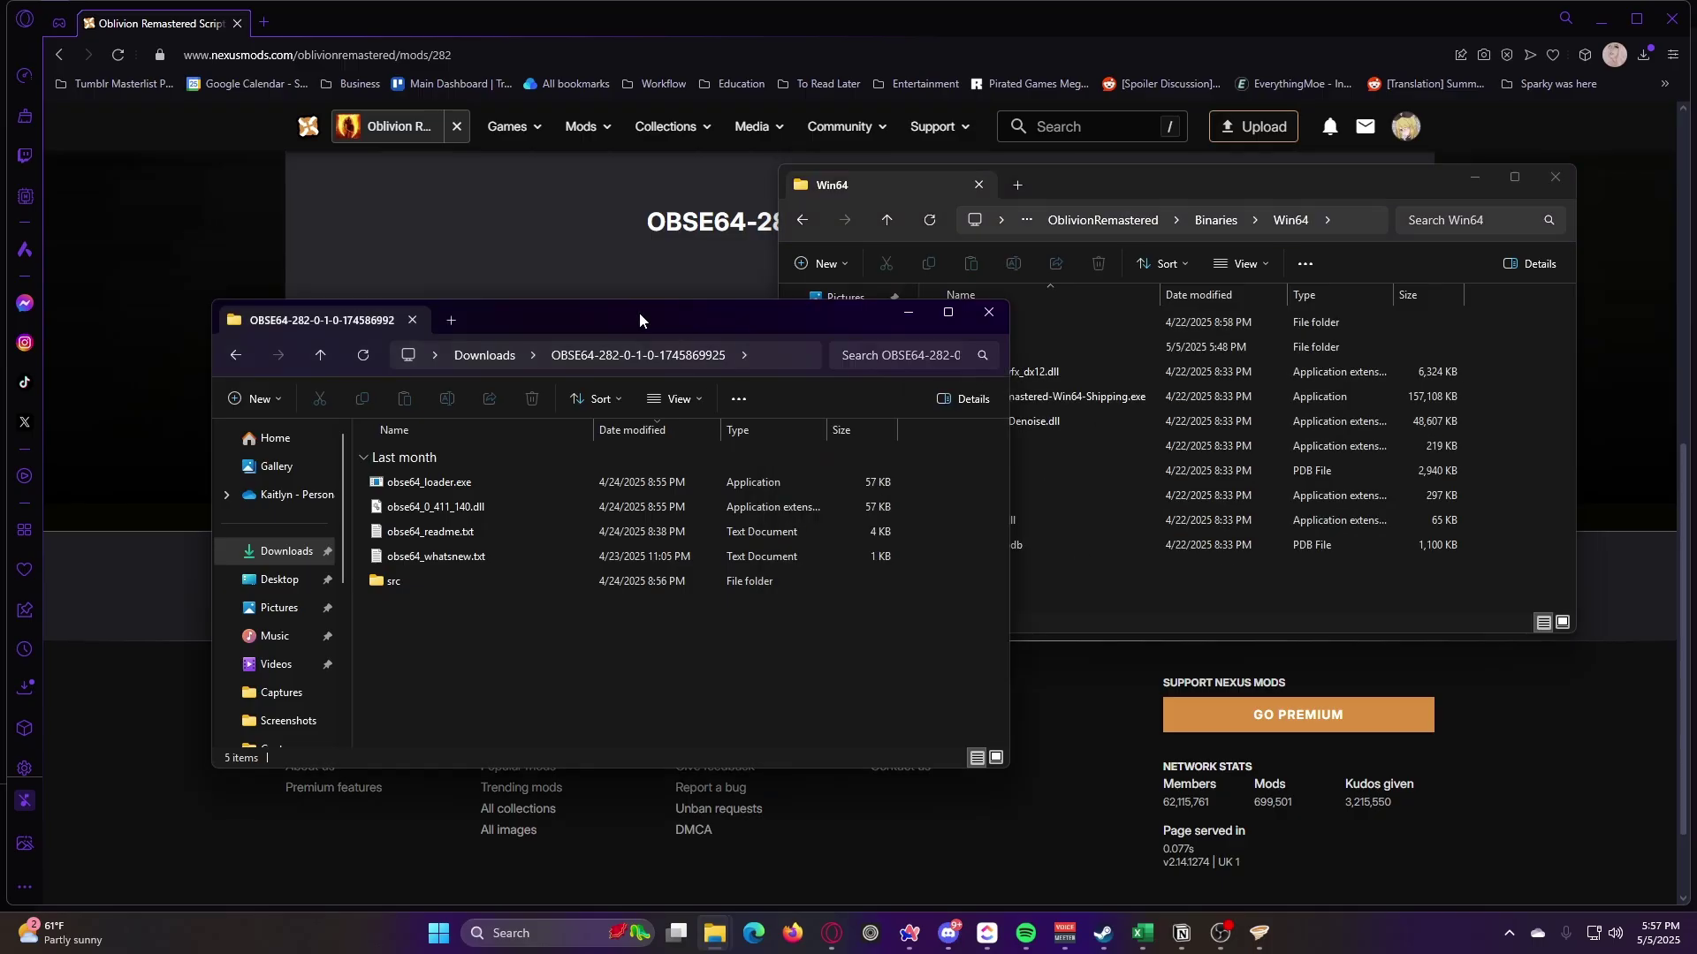
left_click(1646, 23)
left_click_drag(773, 311, 648, 236)
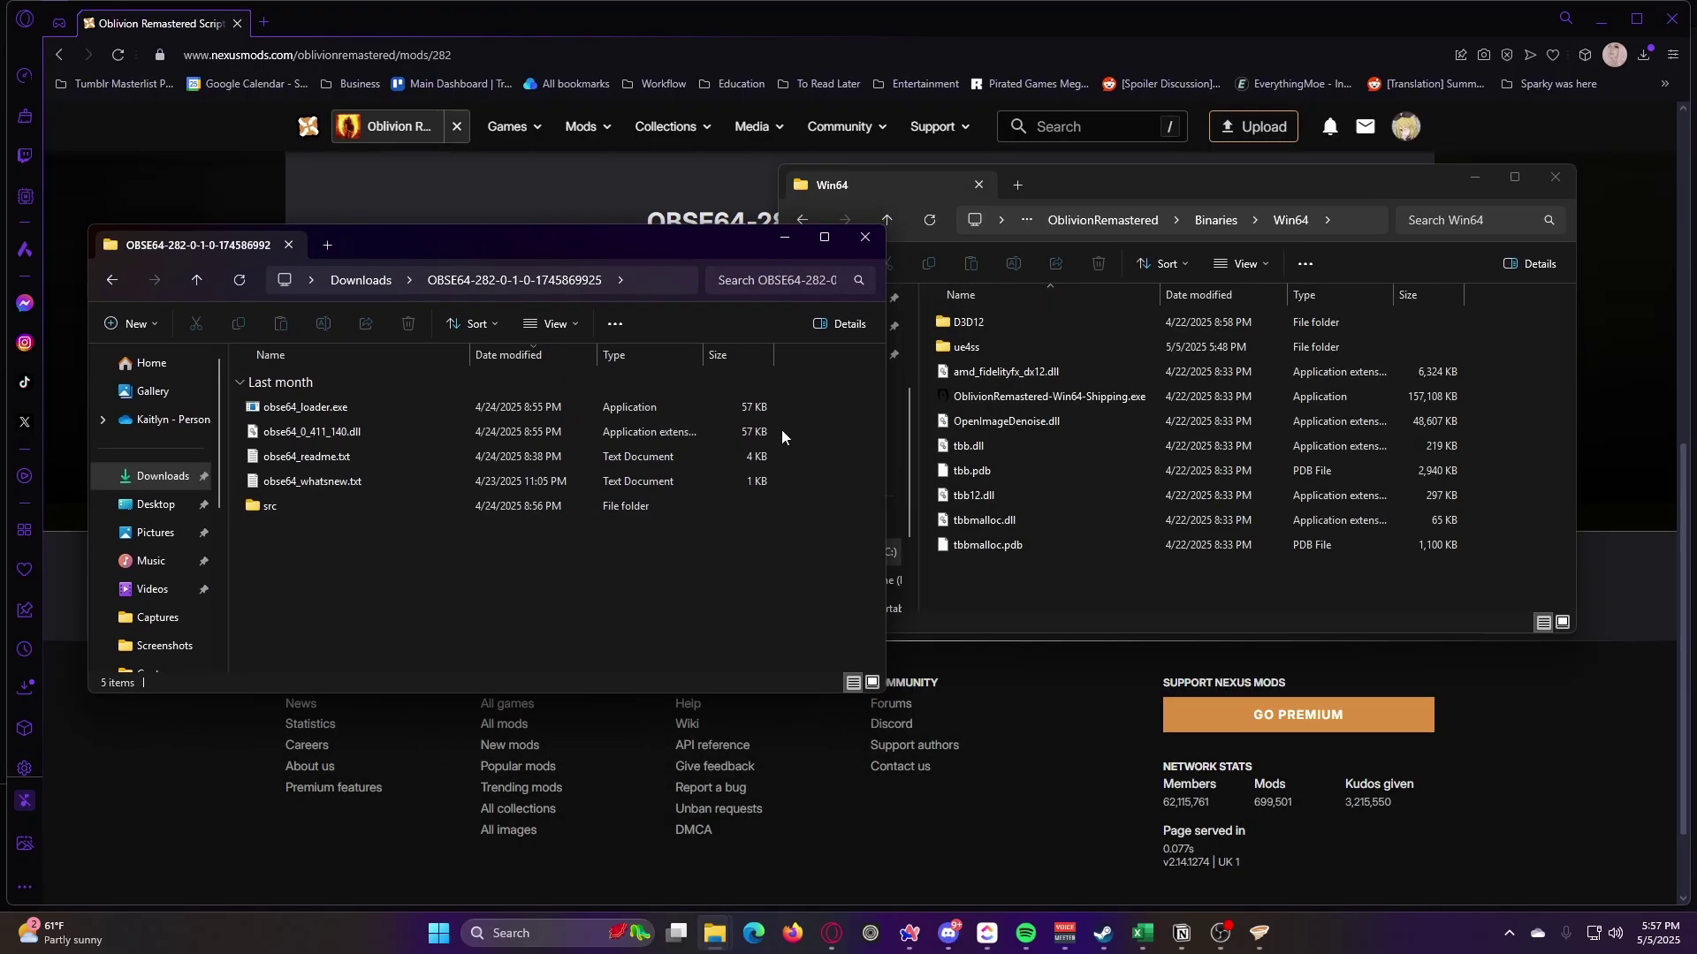
left_click_drag(783, 430, 677, 408)
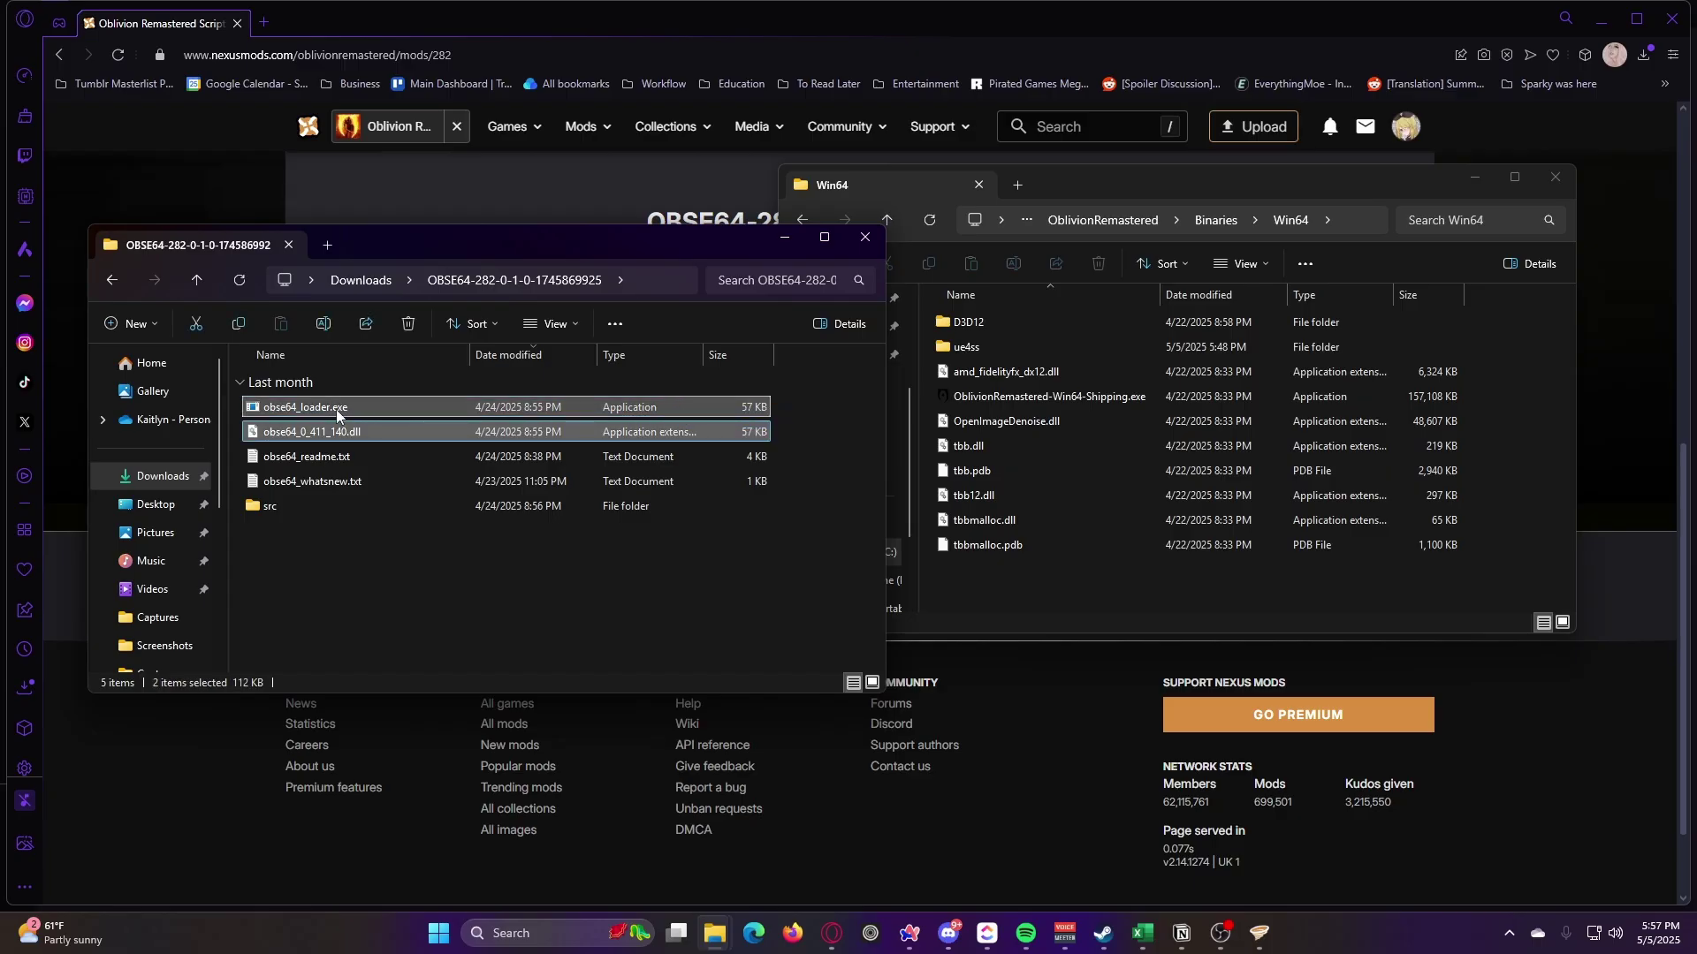
right_click(383, 432)
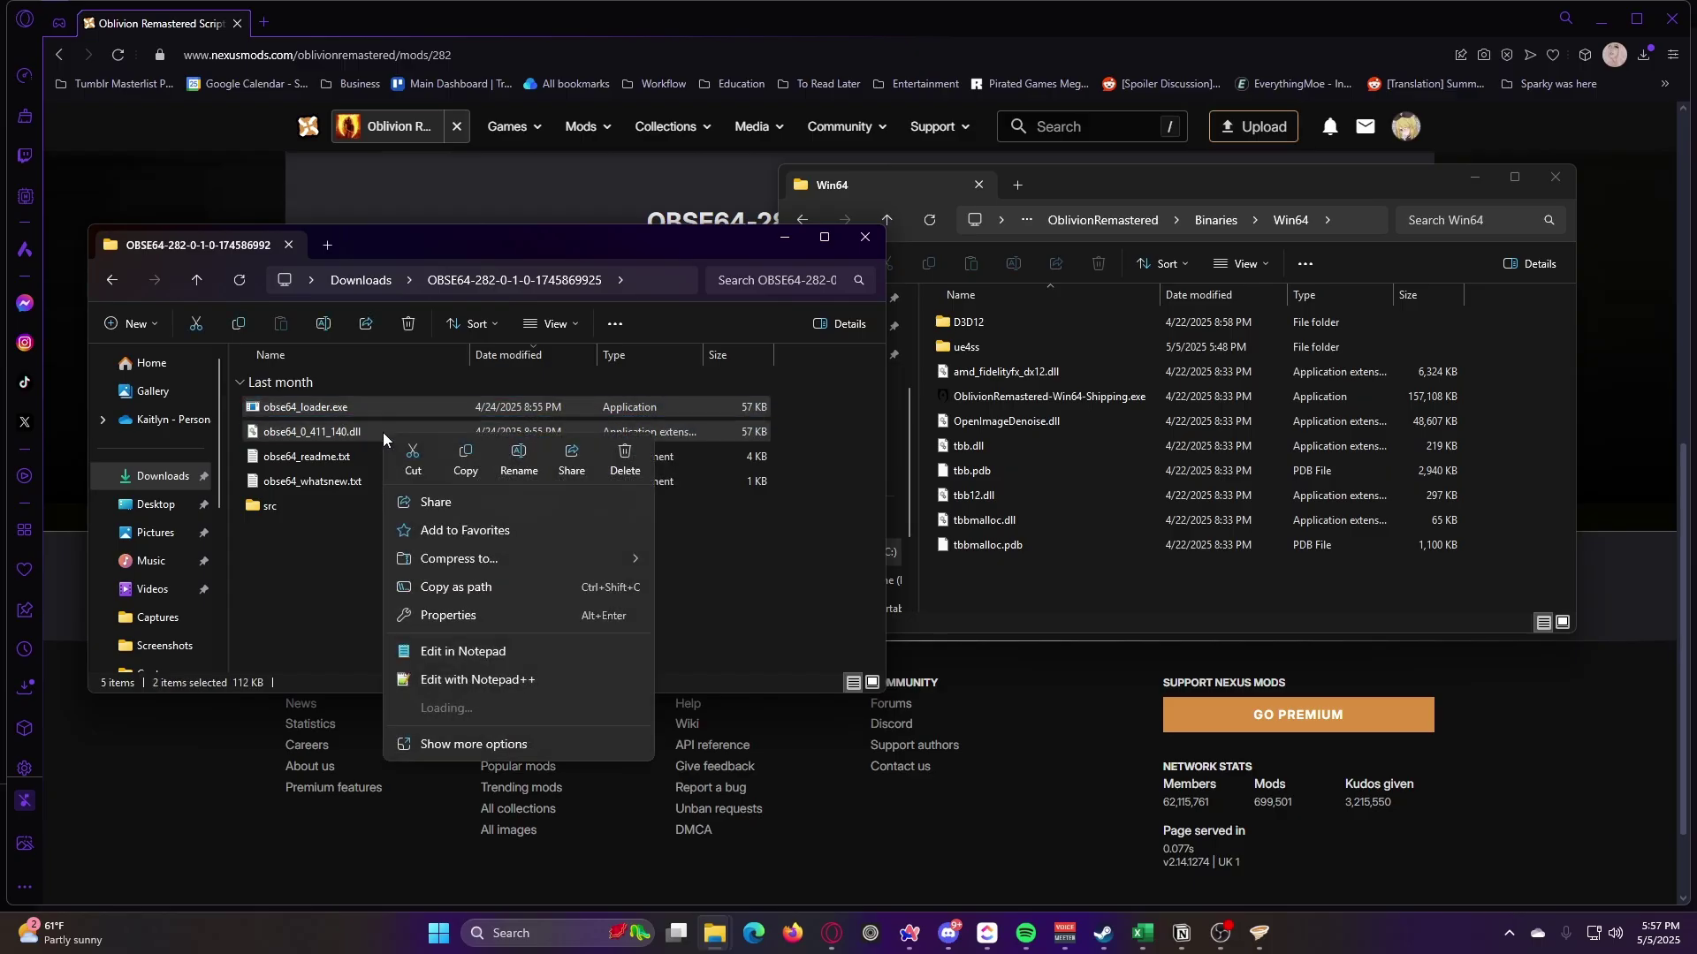
left_click(405, 456)
left_click(1055, 581)
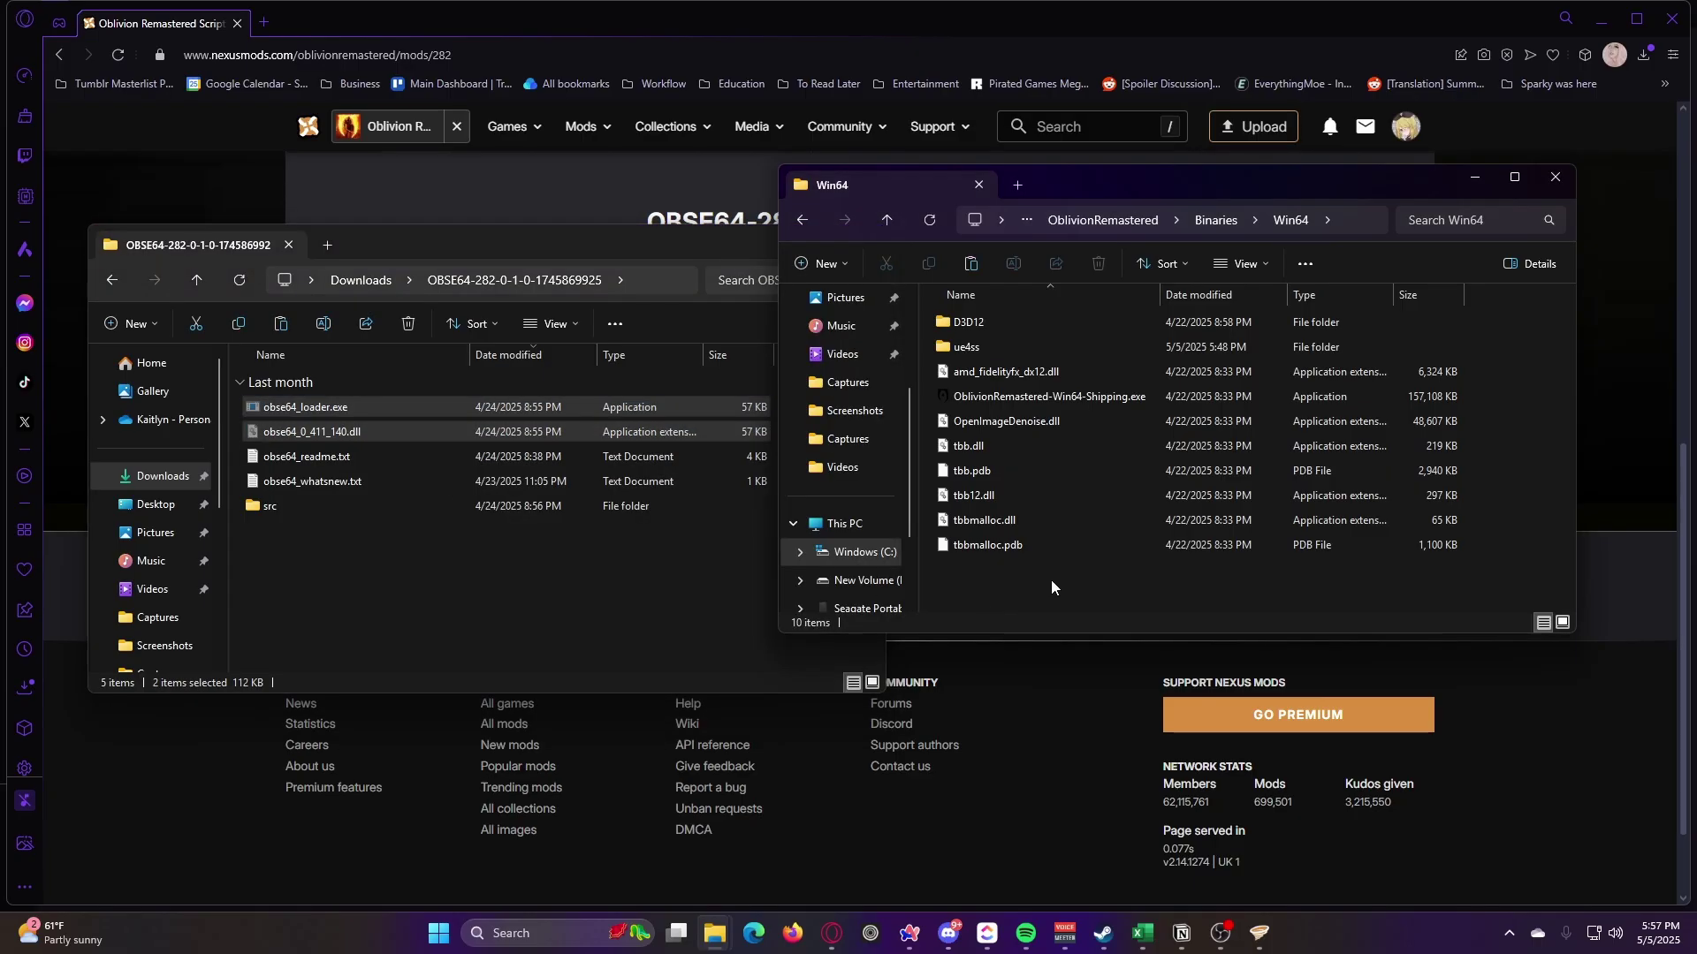
right_click(1052, 580)
left_click(1081, 608)
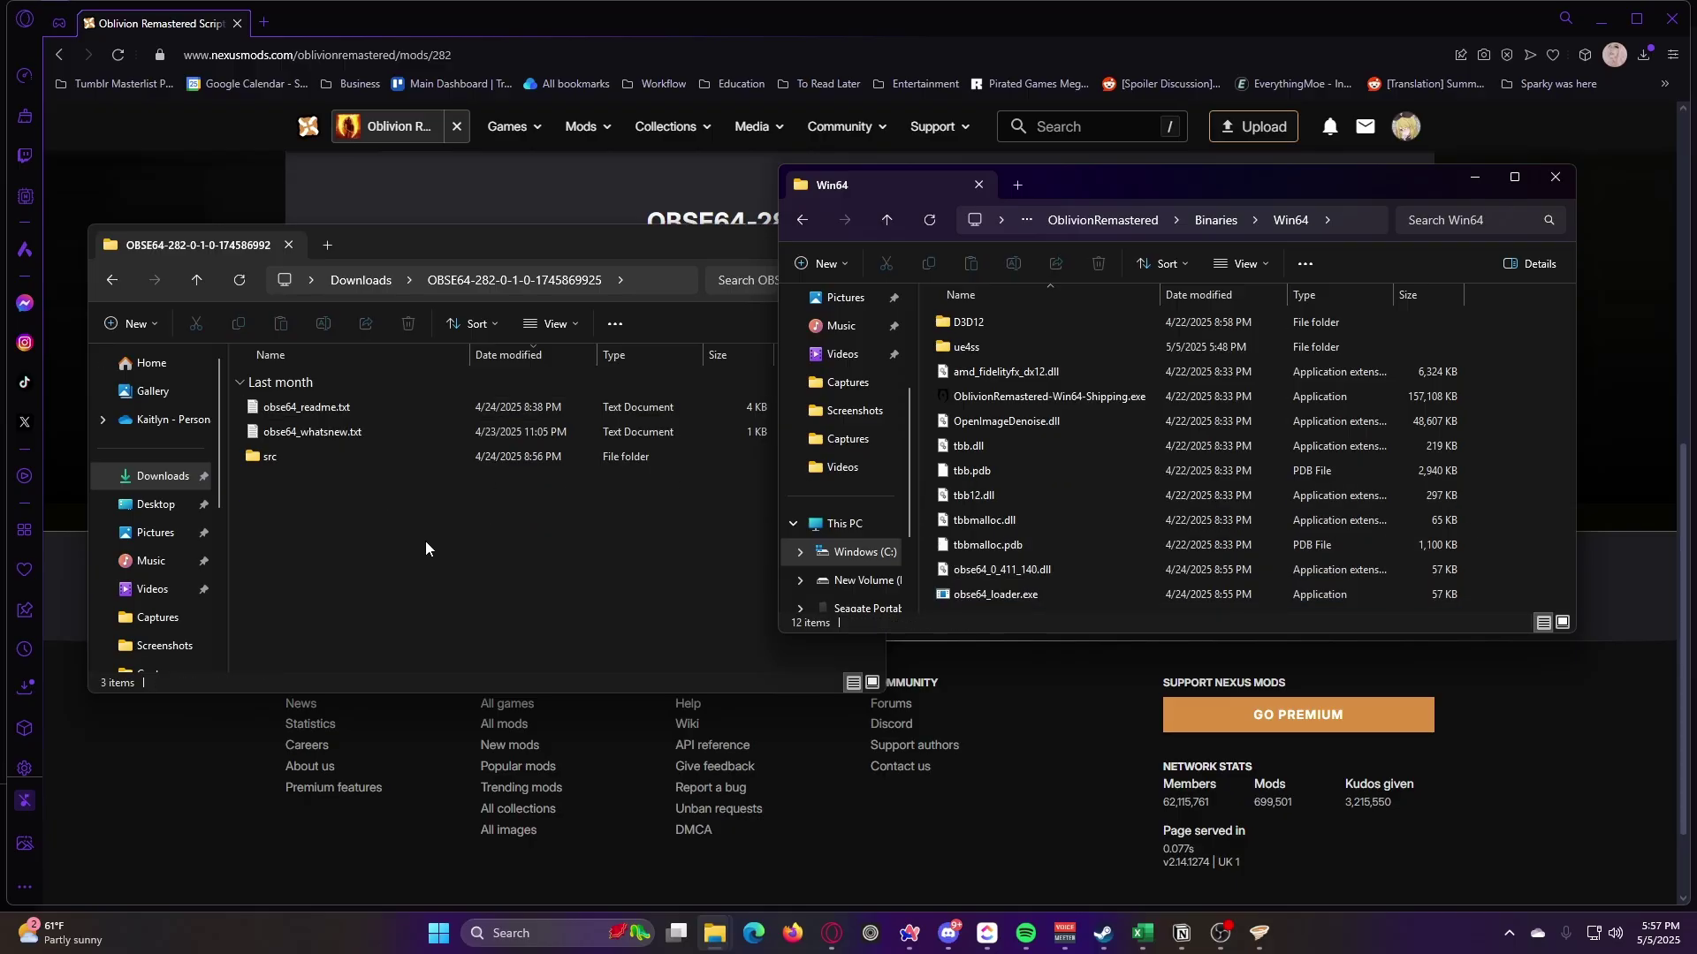
Close the OBSE64 download folder window and reposition the Win64 window
left_click(373, 526)
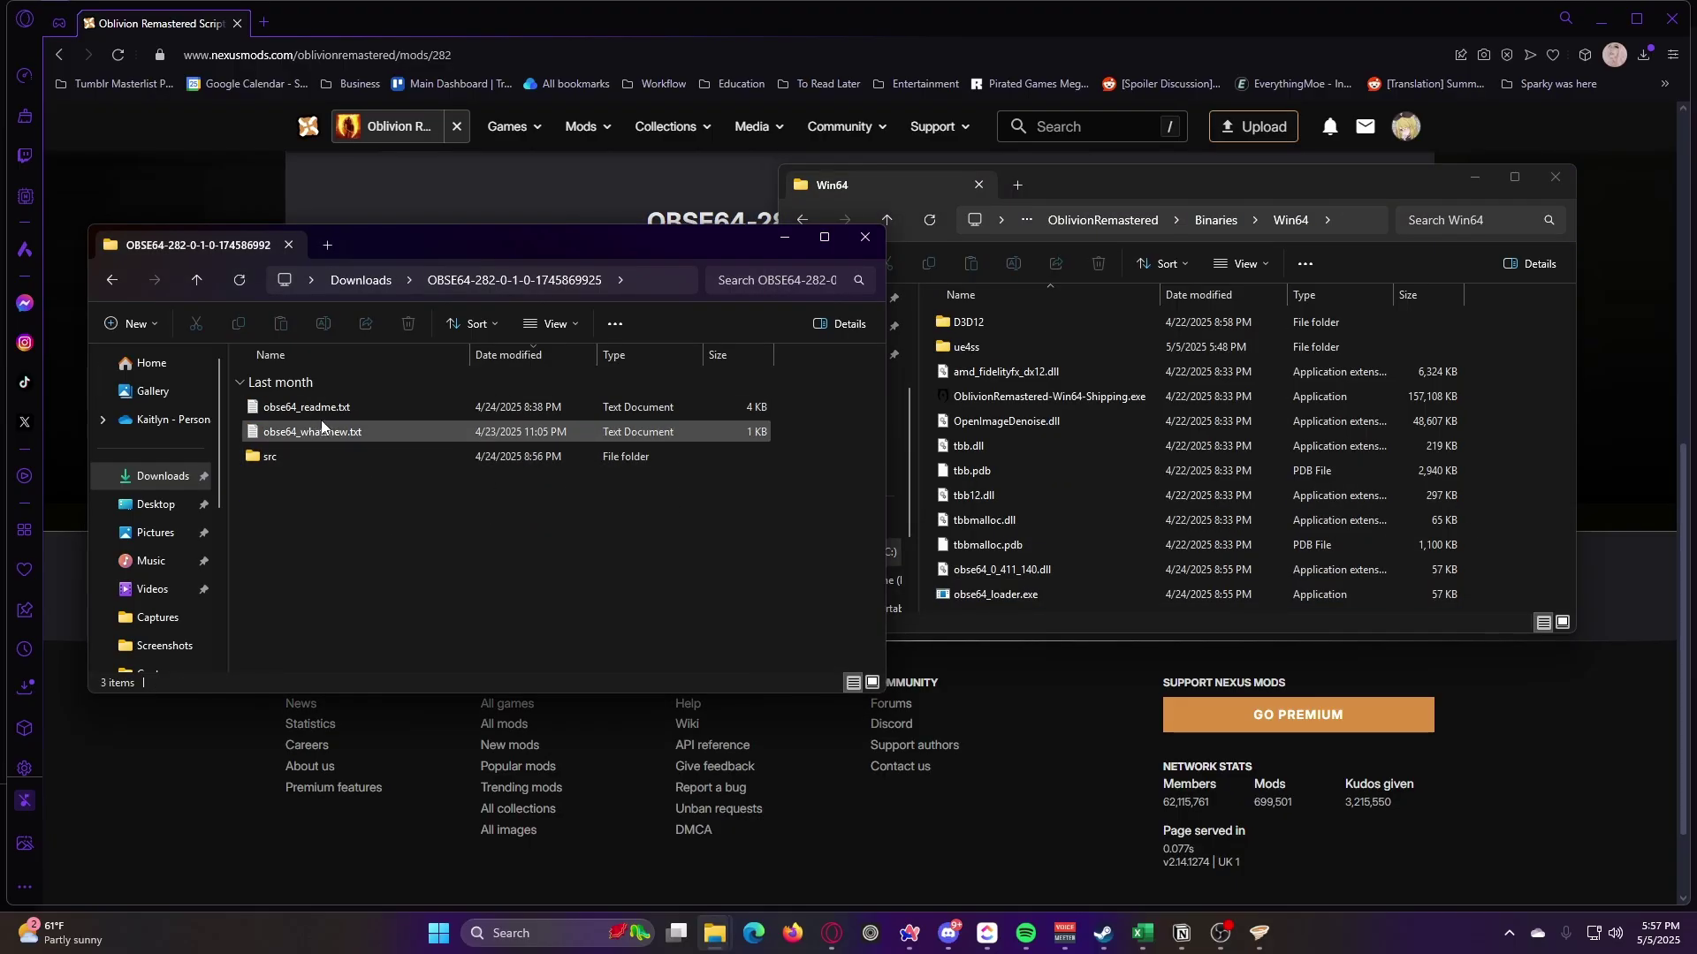
double_click(300, 459)
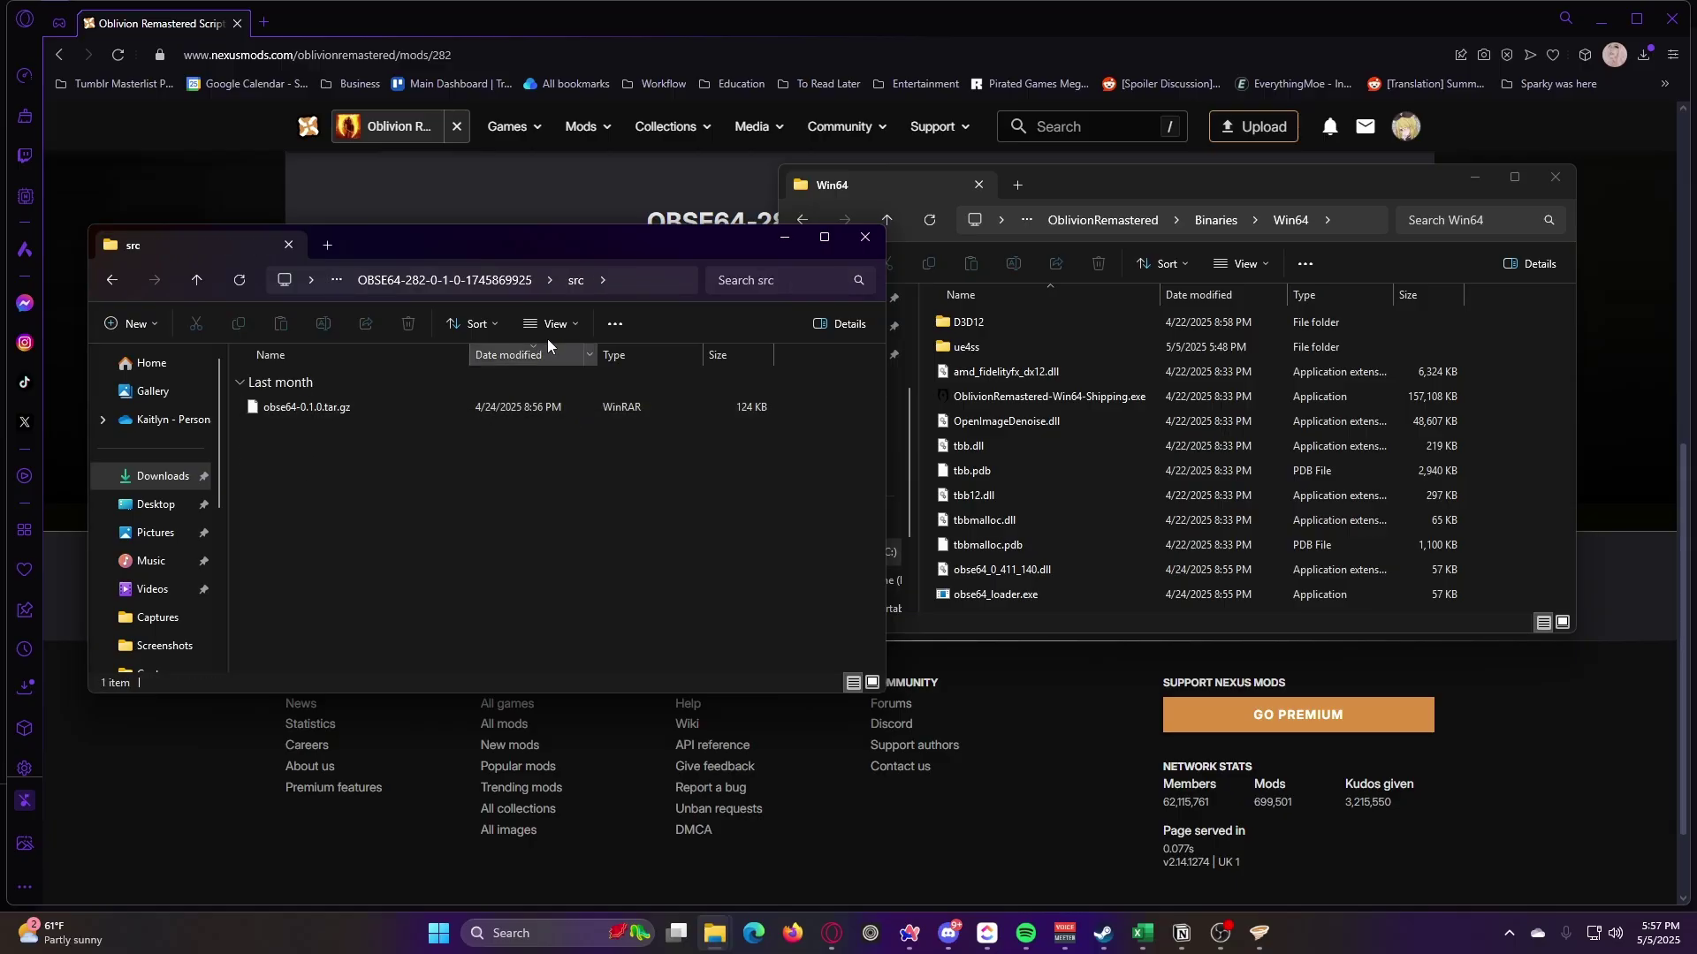
left_click(470, 284)
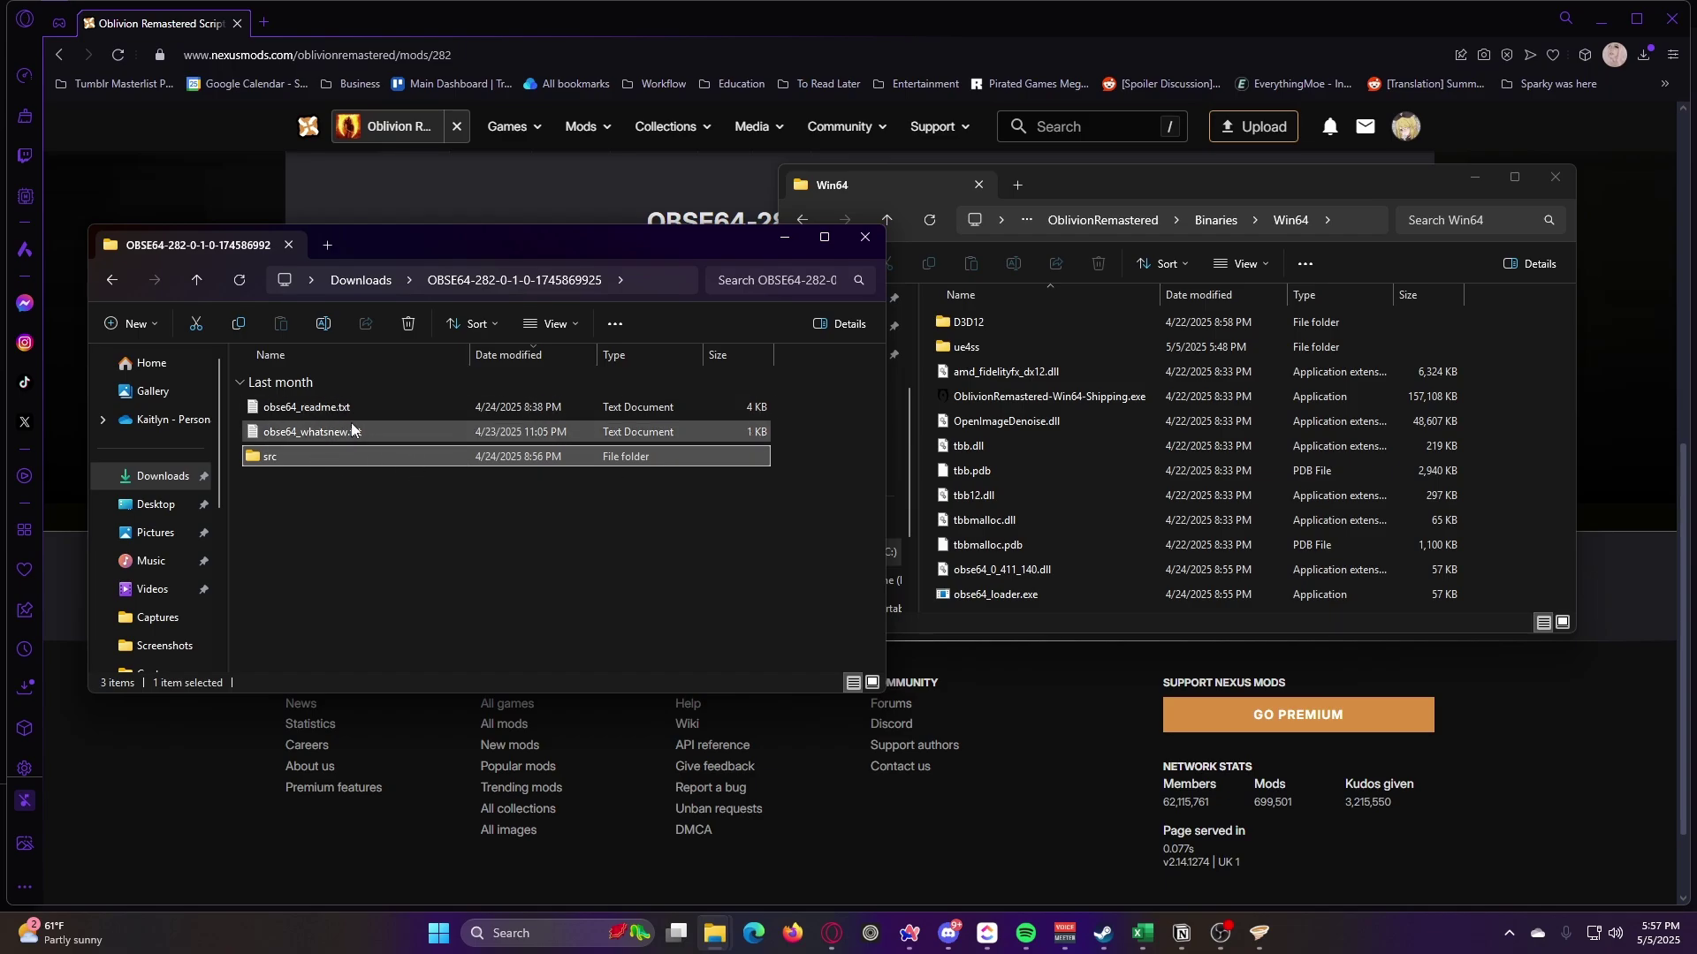
left_click(393, 552)
left_click(865, 237)
left_click_drag(1153, 184, 1052, 216)
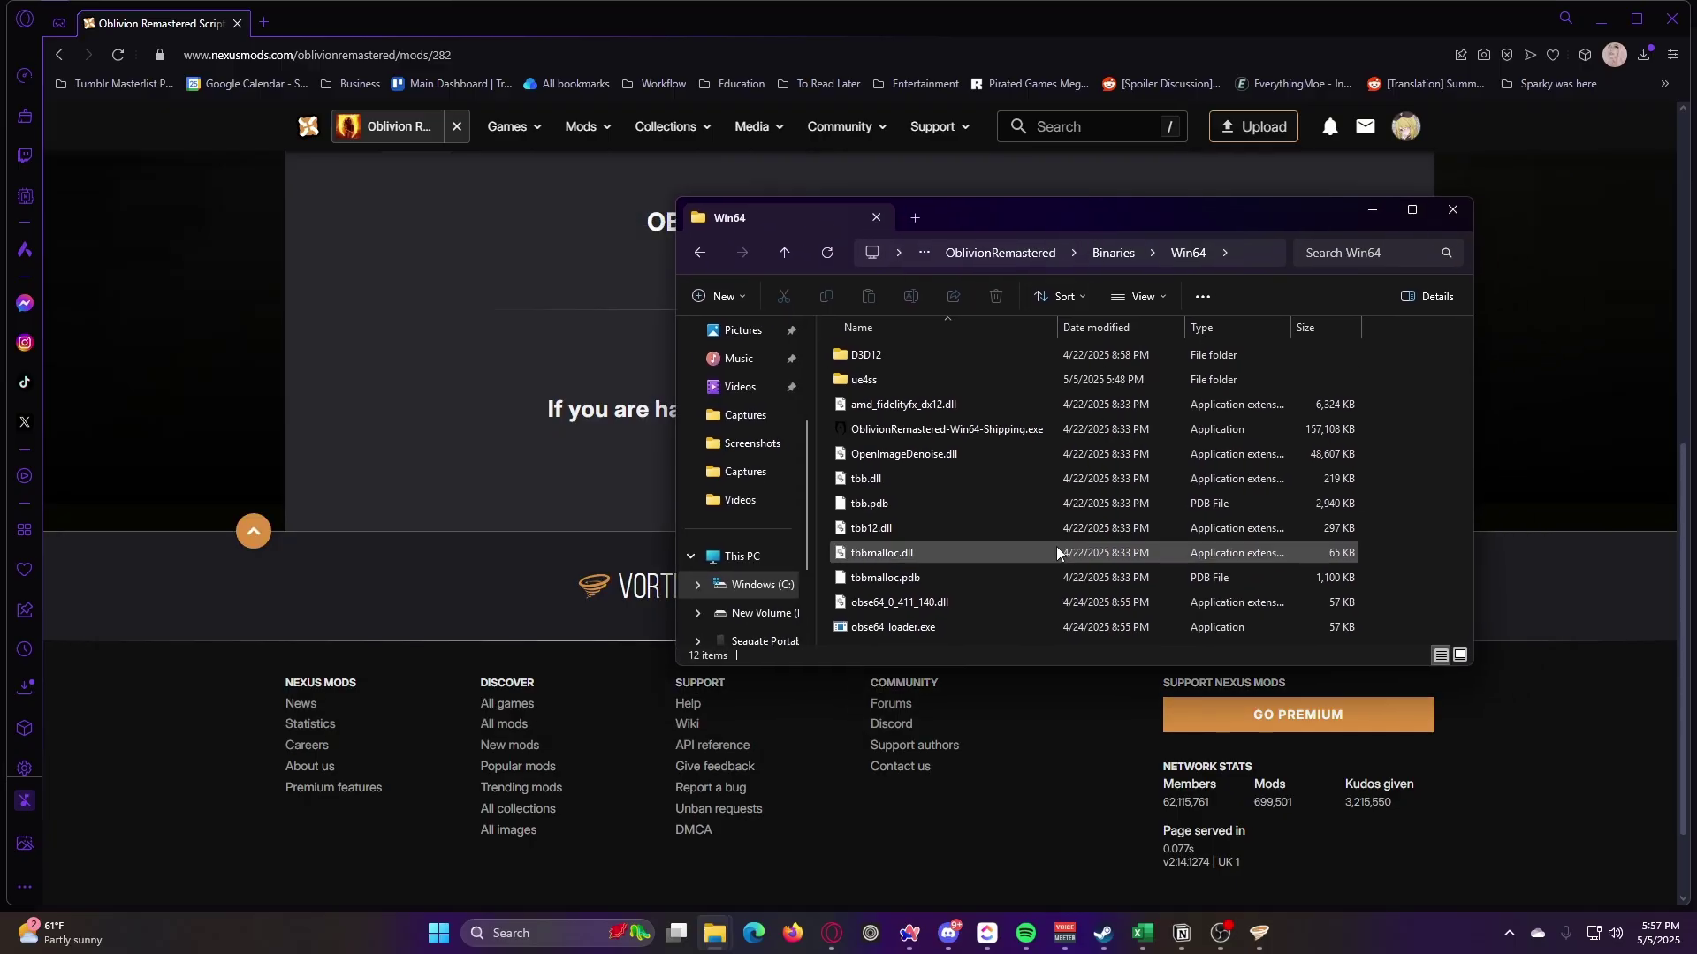
mouse_move(973, 623)
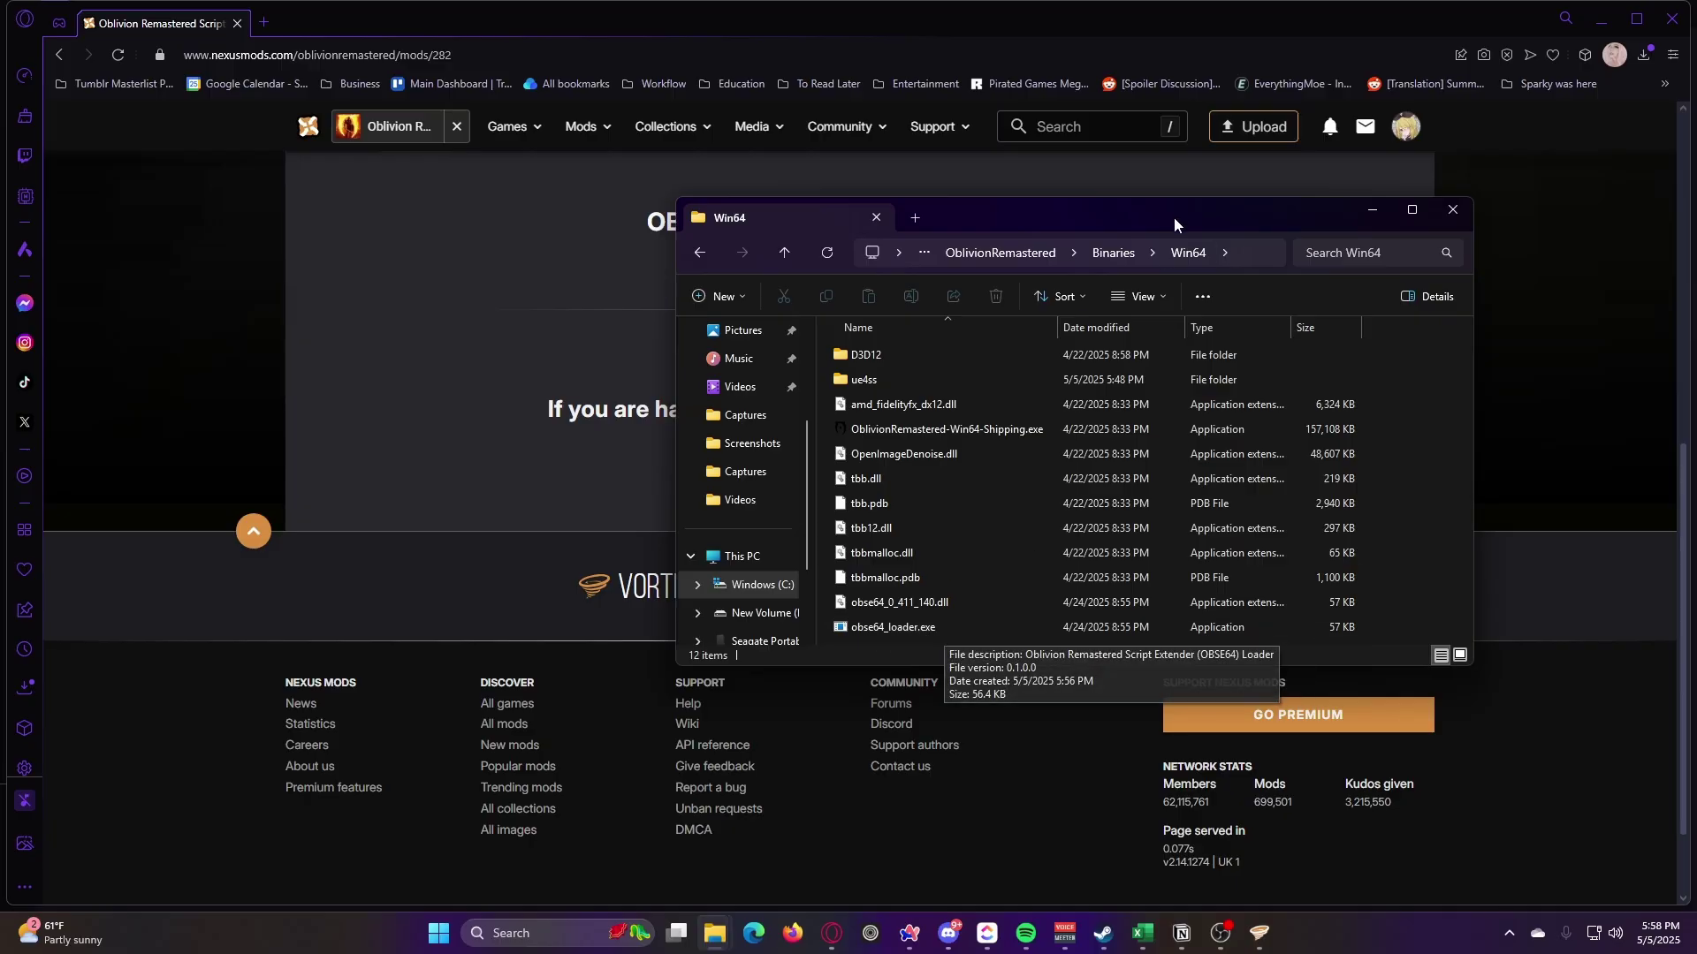
left_click_drag(1137, 215, 1186, 208)
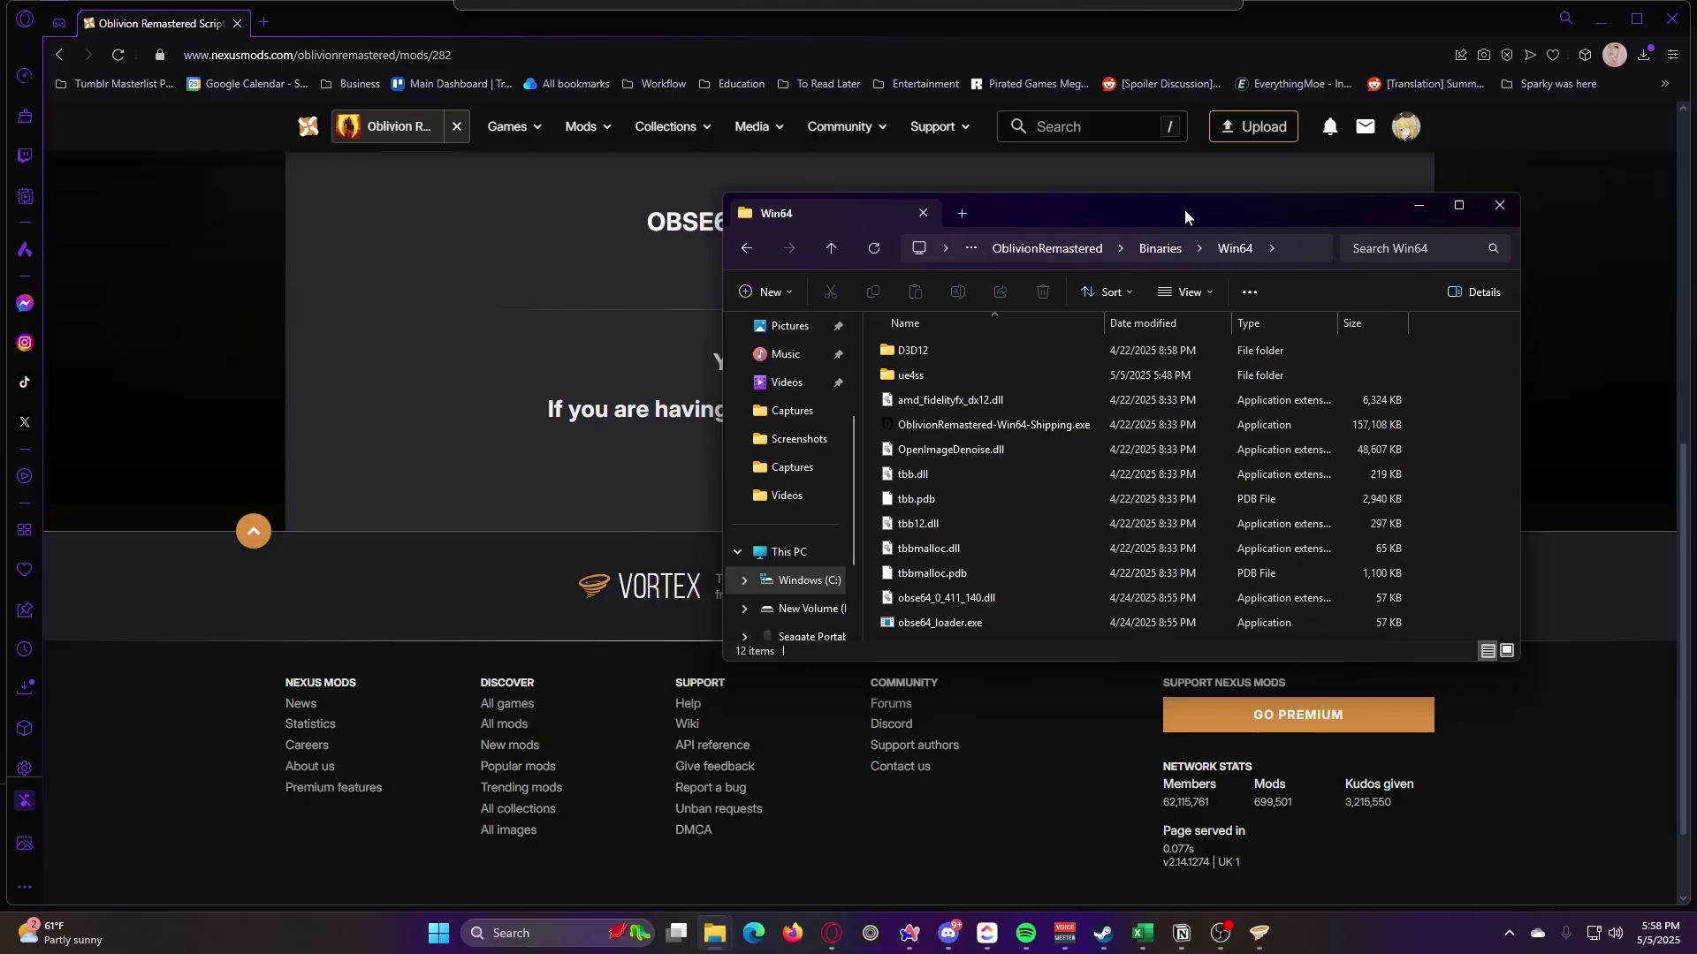
Create a new tool on the Vortex dashboard named OBSE64
left_click(1590, 442)
left_click(1259, 932)
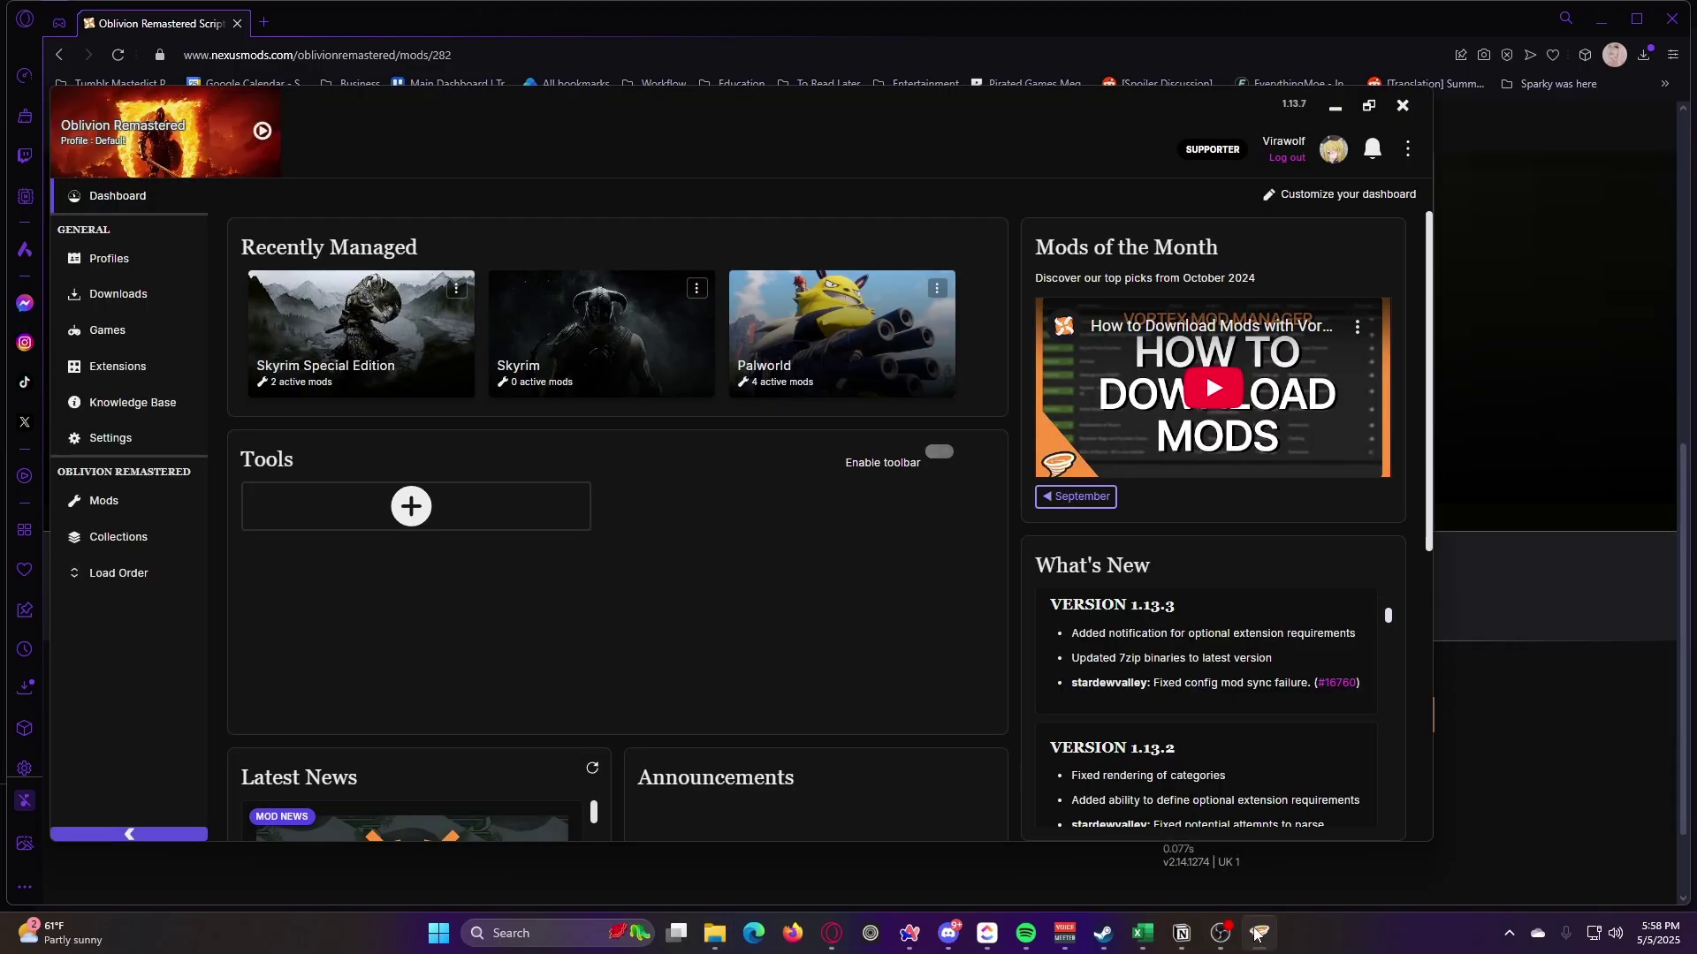
left_click(419, 515)
left_click(417, 546)
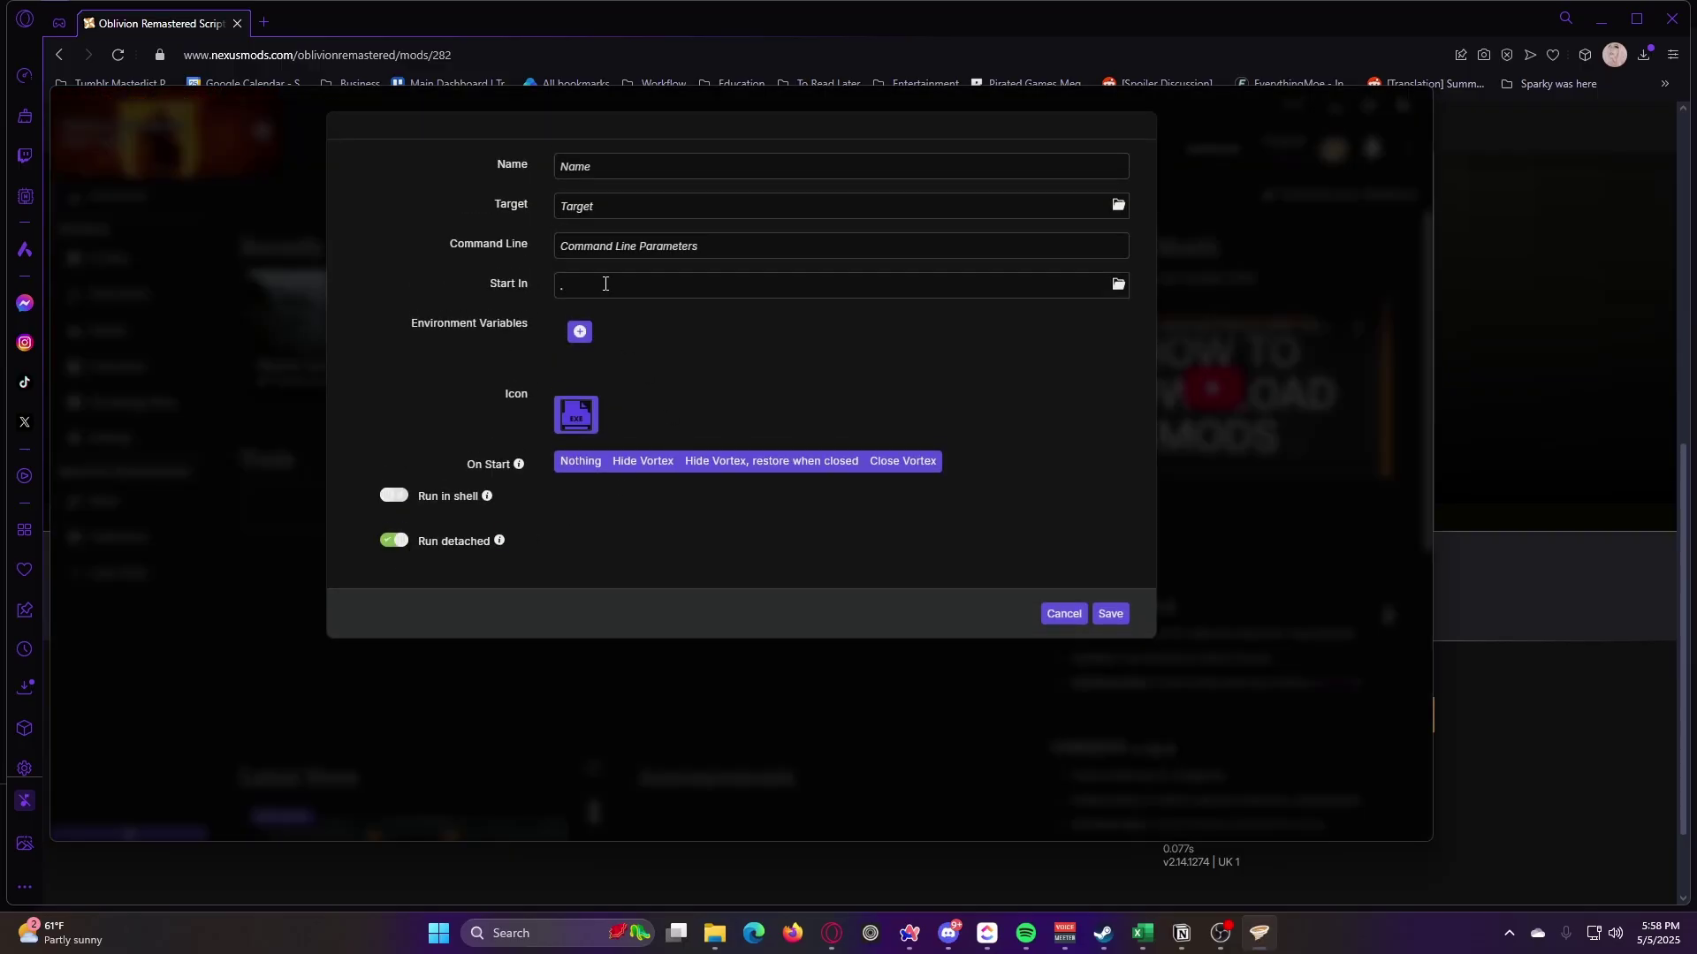
left_click(614, 164)
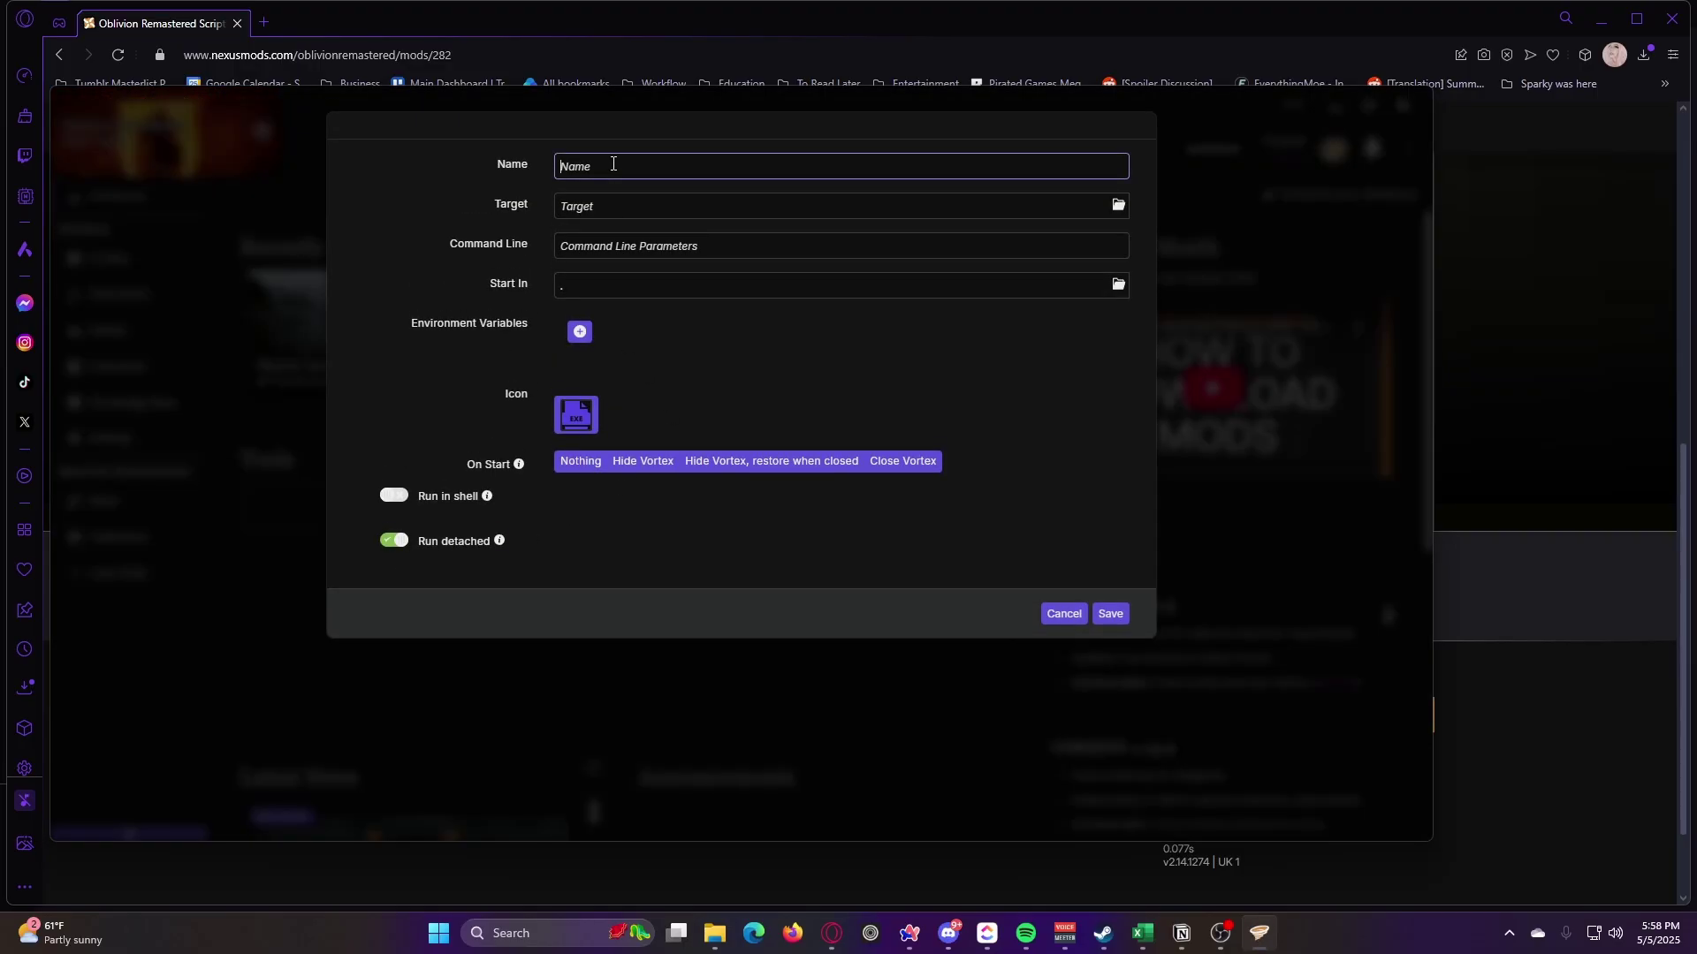
type("OBSE64")
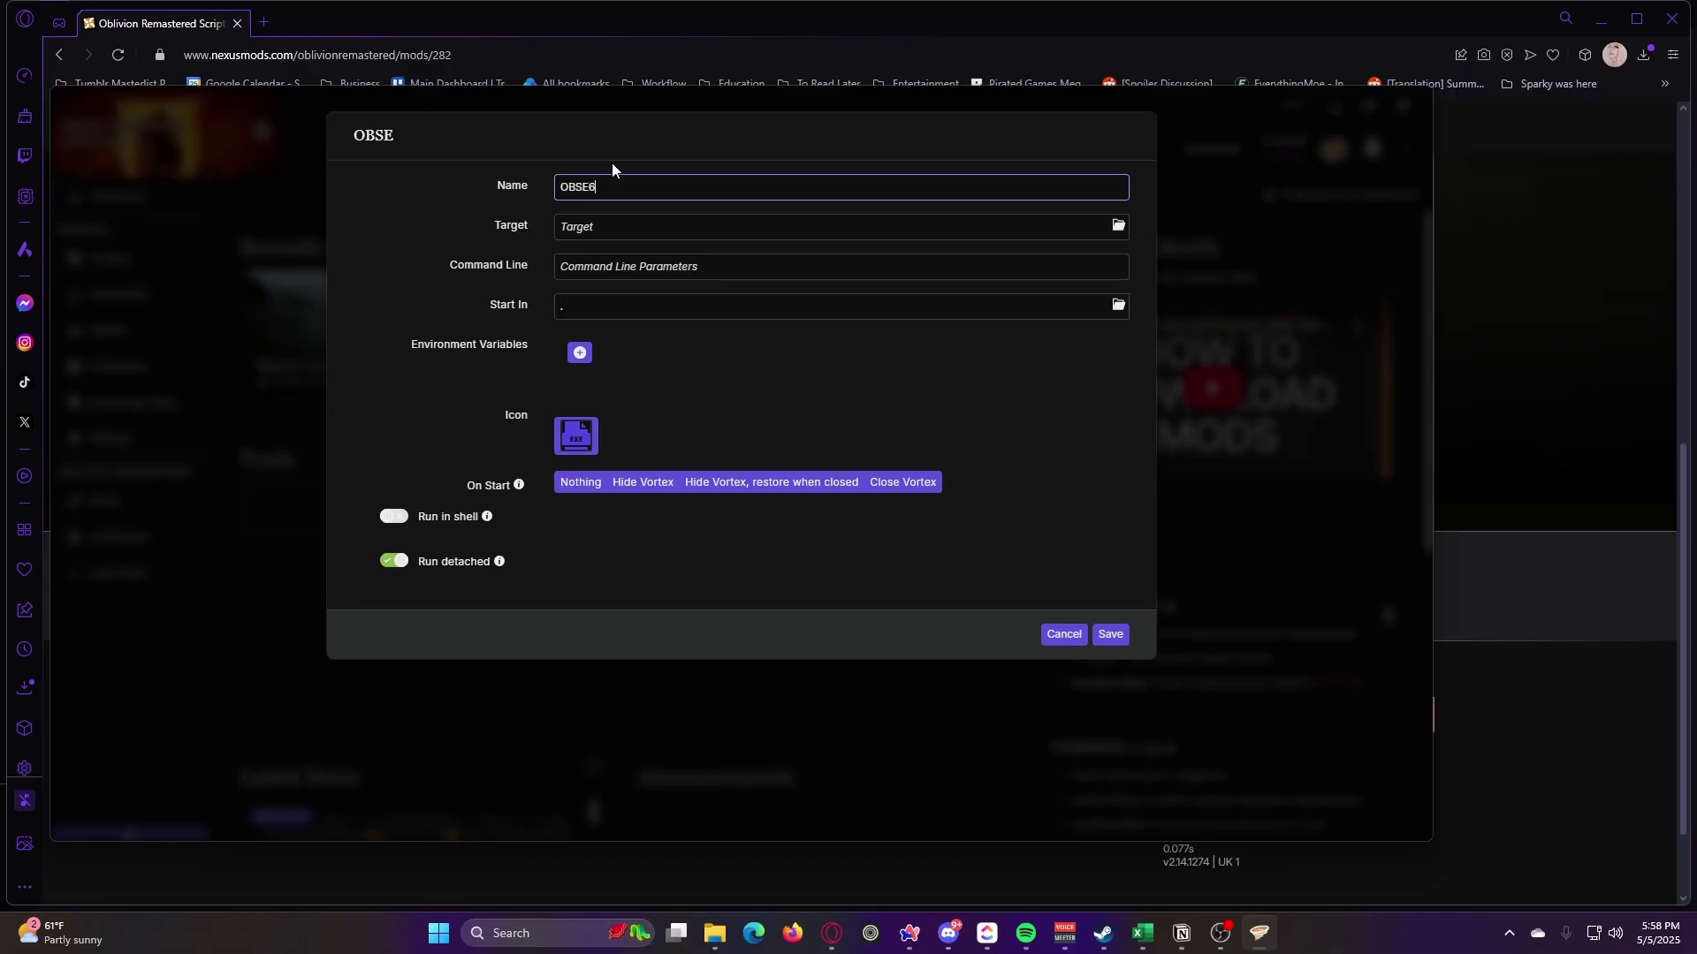
Set the OBSE64 tool's target to Win64\obse64_loader.exe, save it, and launch the game through it
left_click(1119, 228)
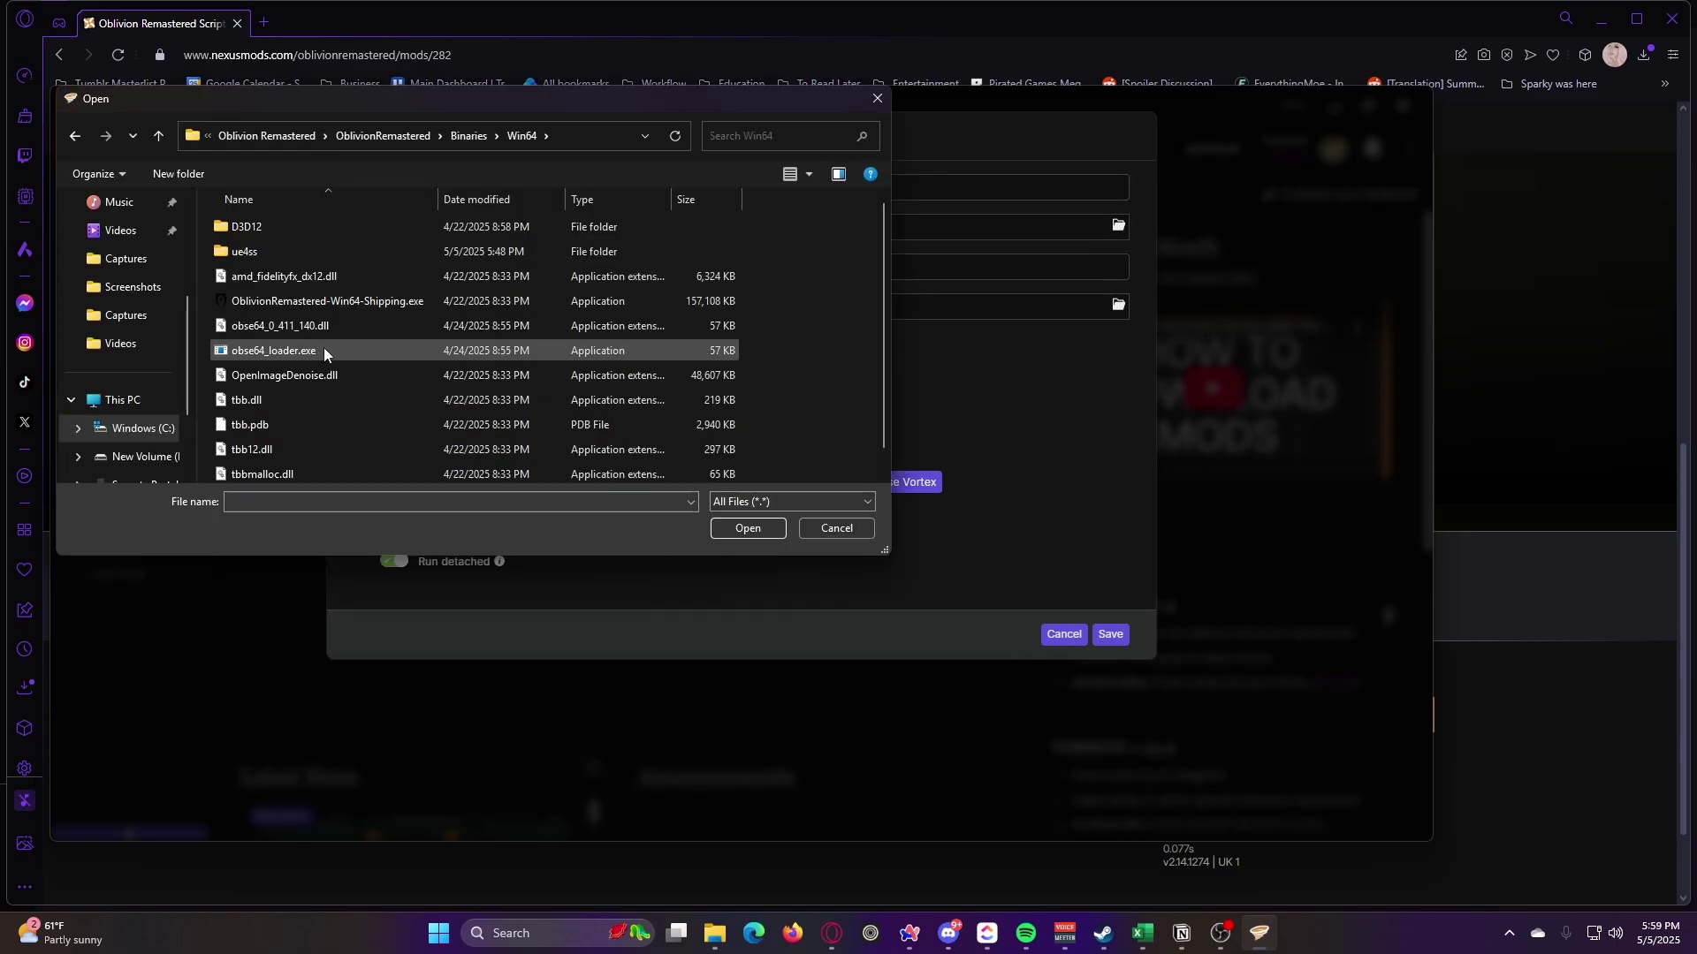
left_click(286, 352)
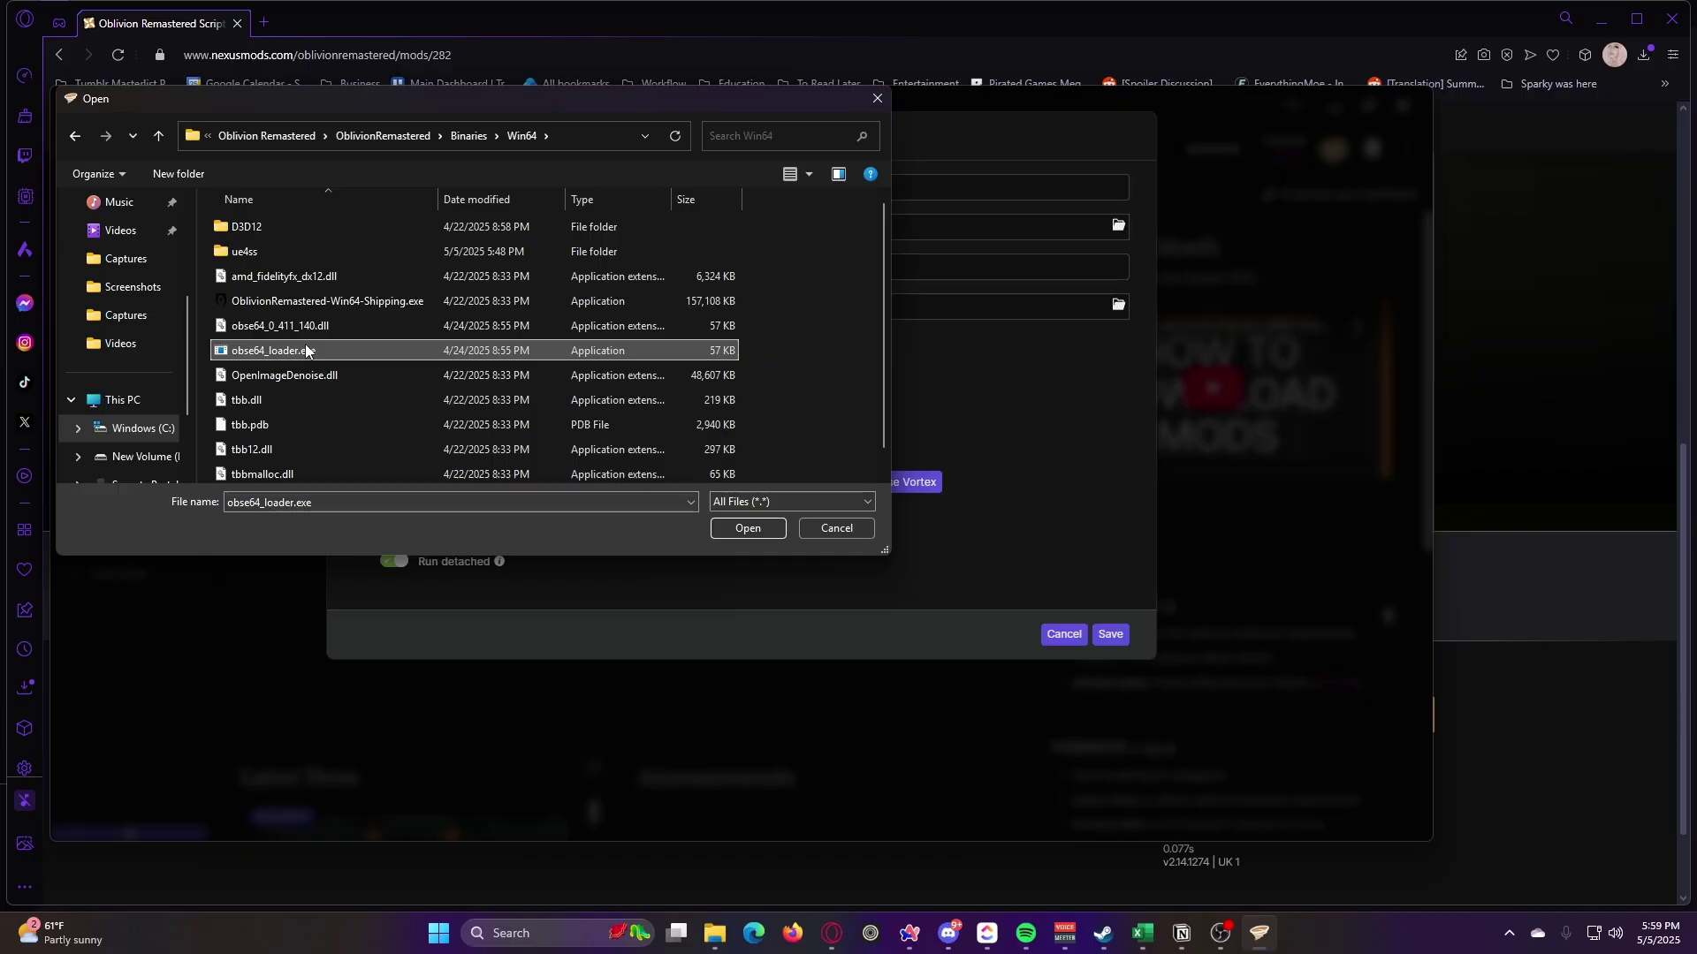
left_click(749, 530)
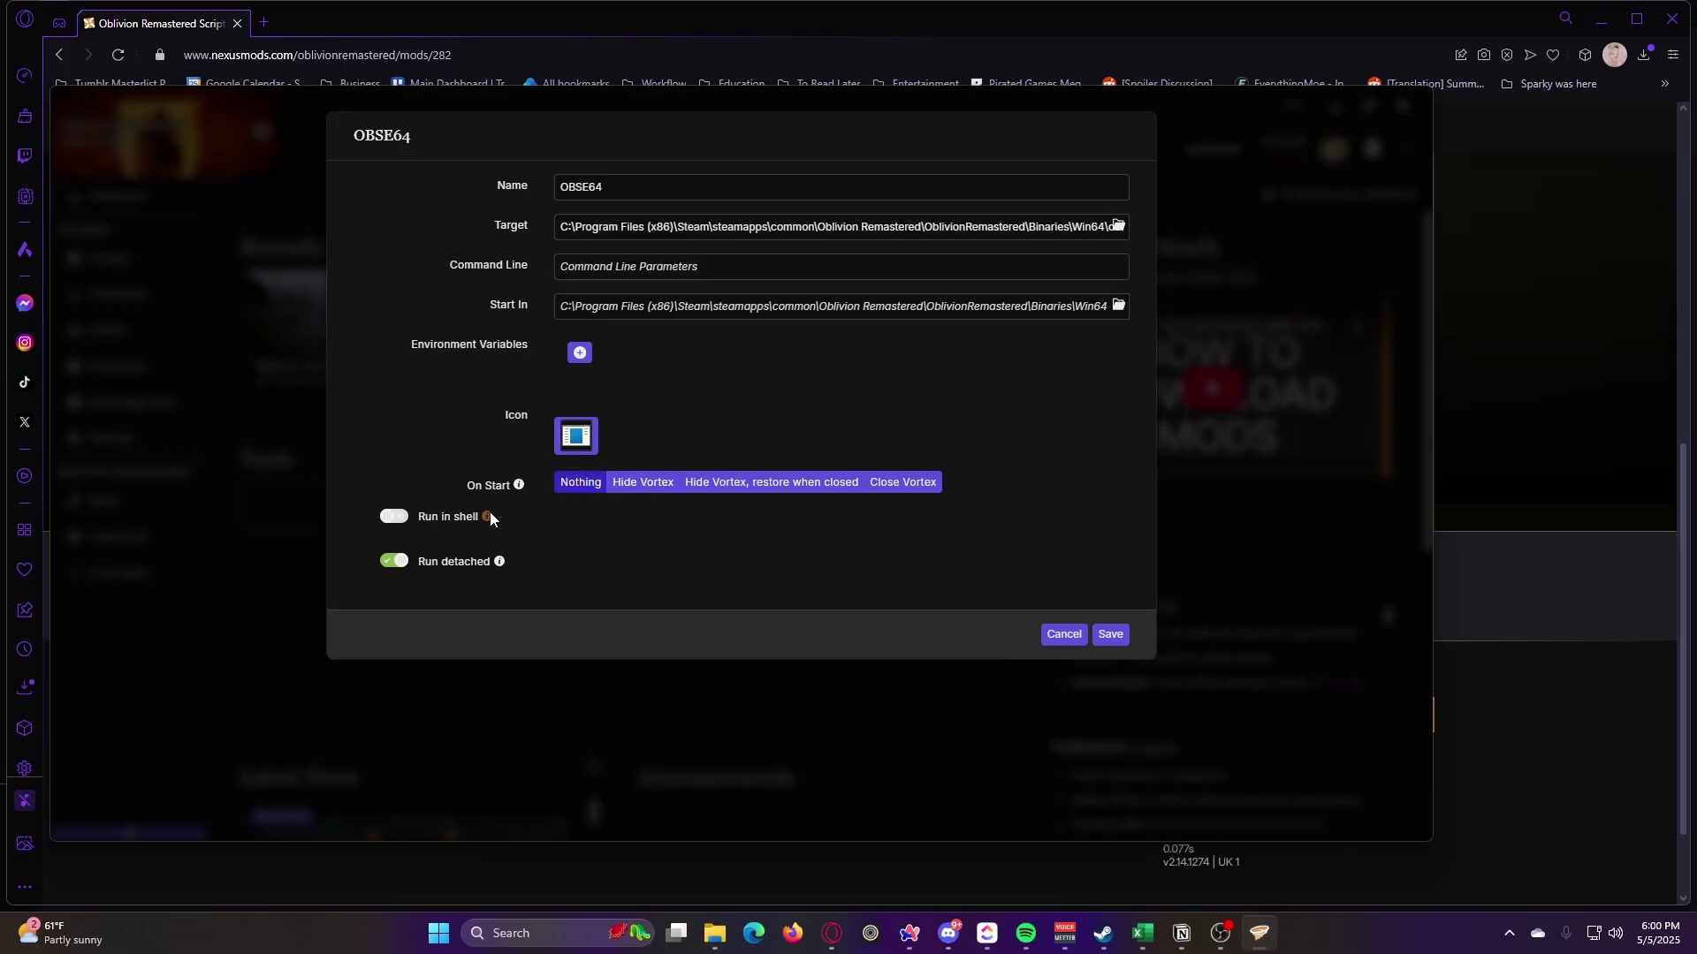
left_click(1111, 635)
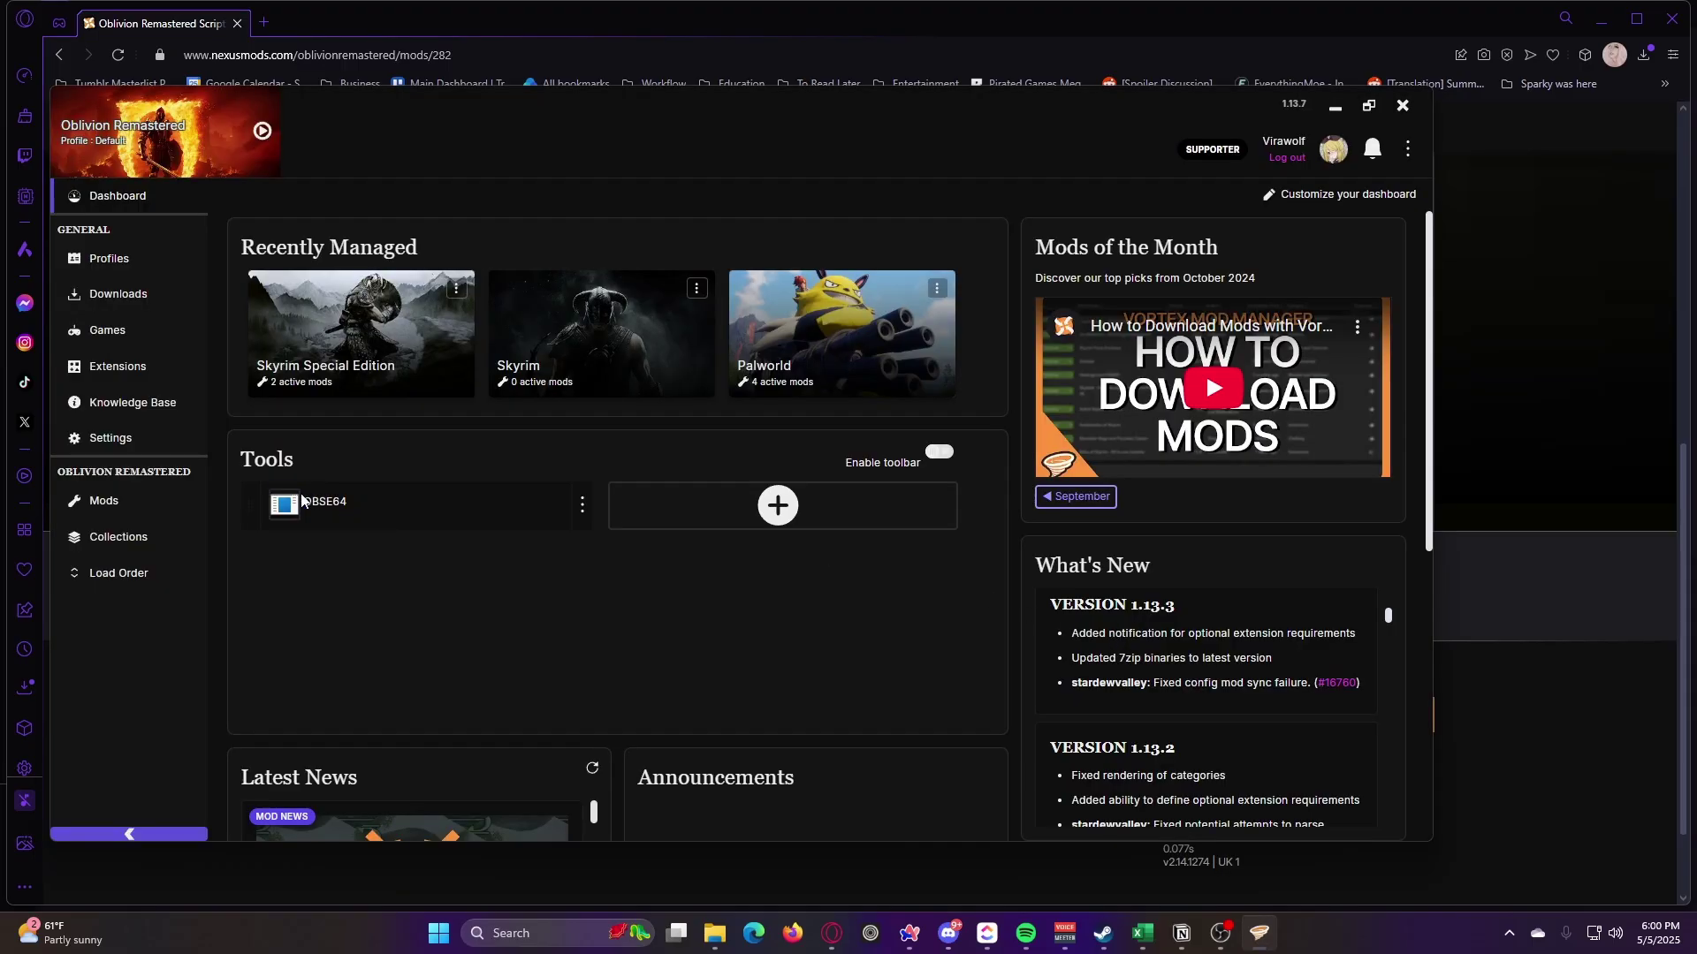
left_click(277, 504)
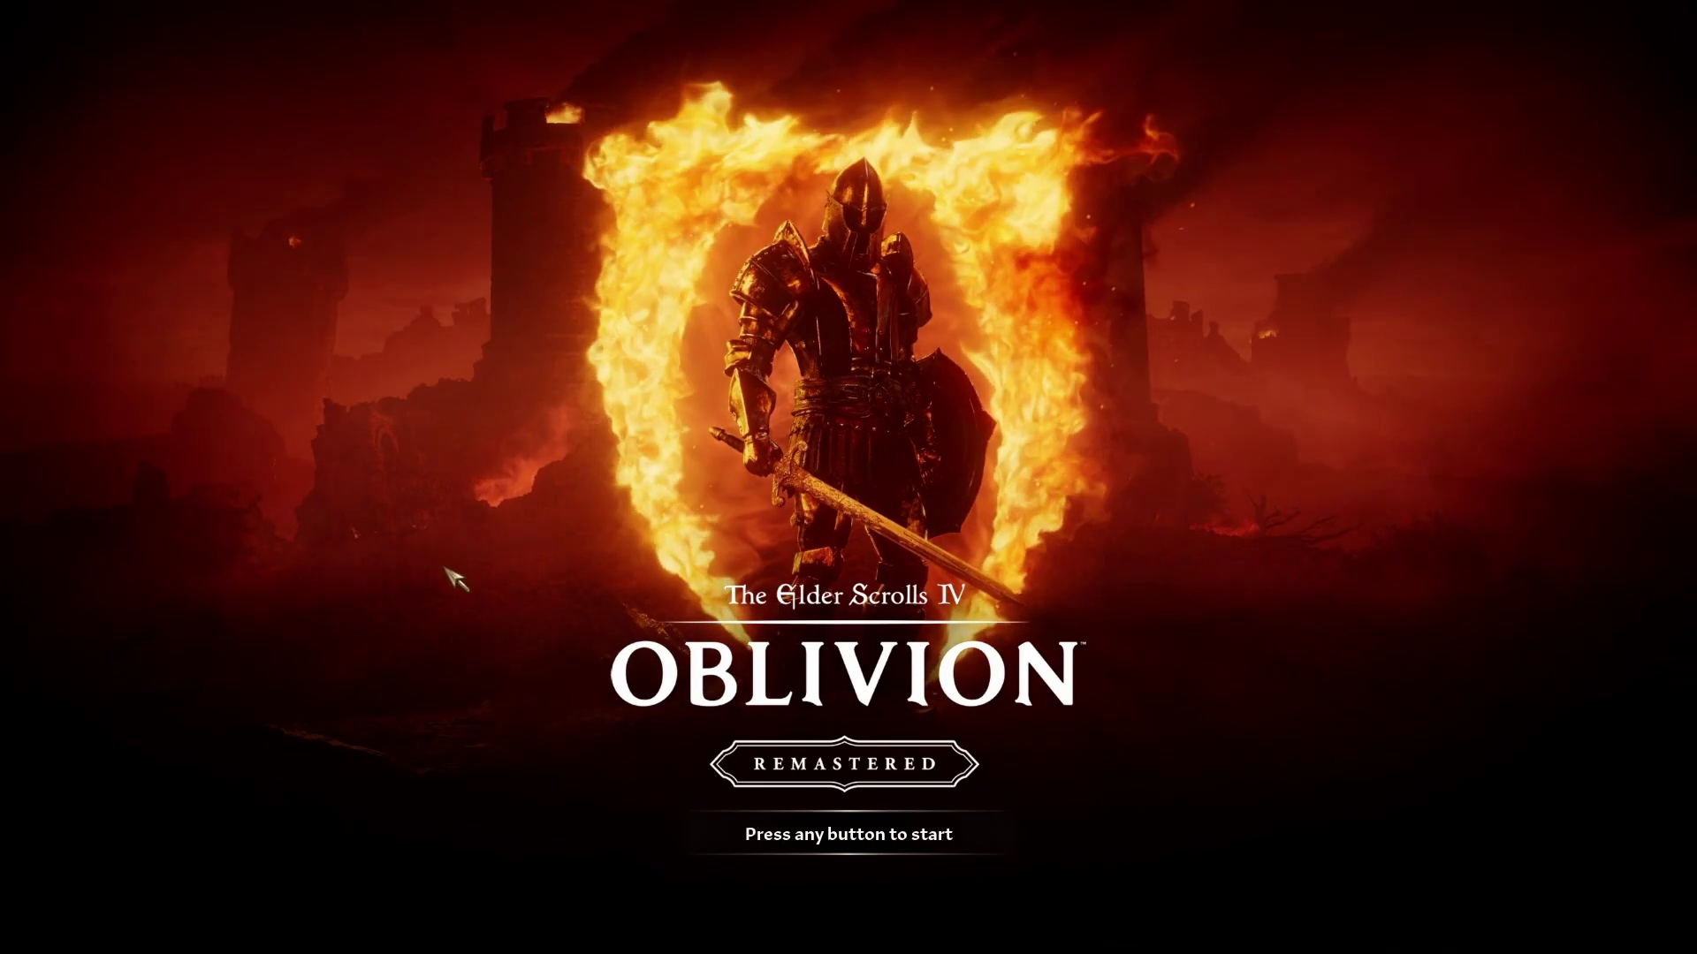
Load into the game, zoom the world map out over Cyrodiil, and centre it on the player
left_click(447, 576)
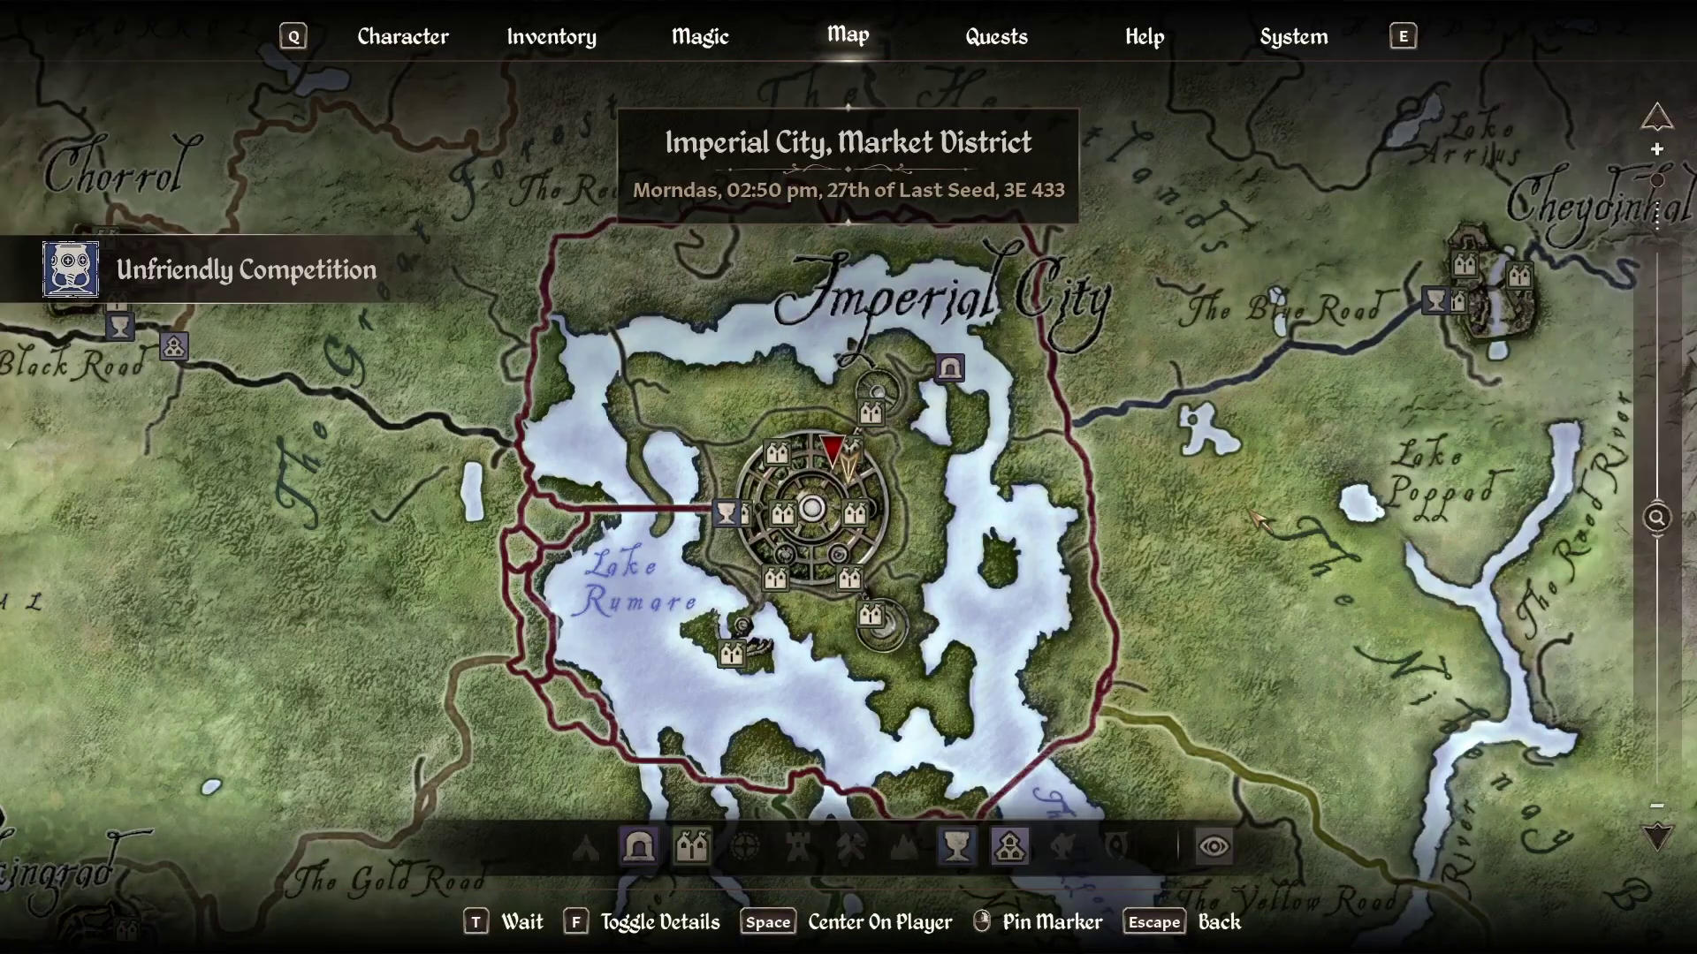
scroll(1418, 550, "down", 3)
left_click_drag(1258, 577, 1054, 351)
scroll(1054, 351, "down", 5)
key("space")
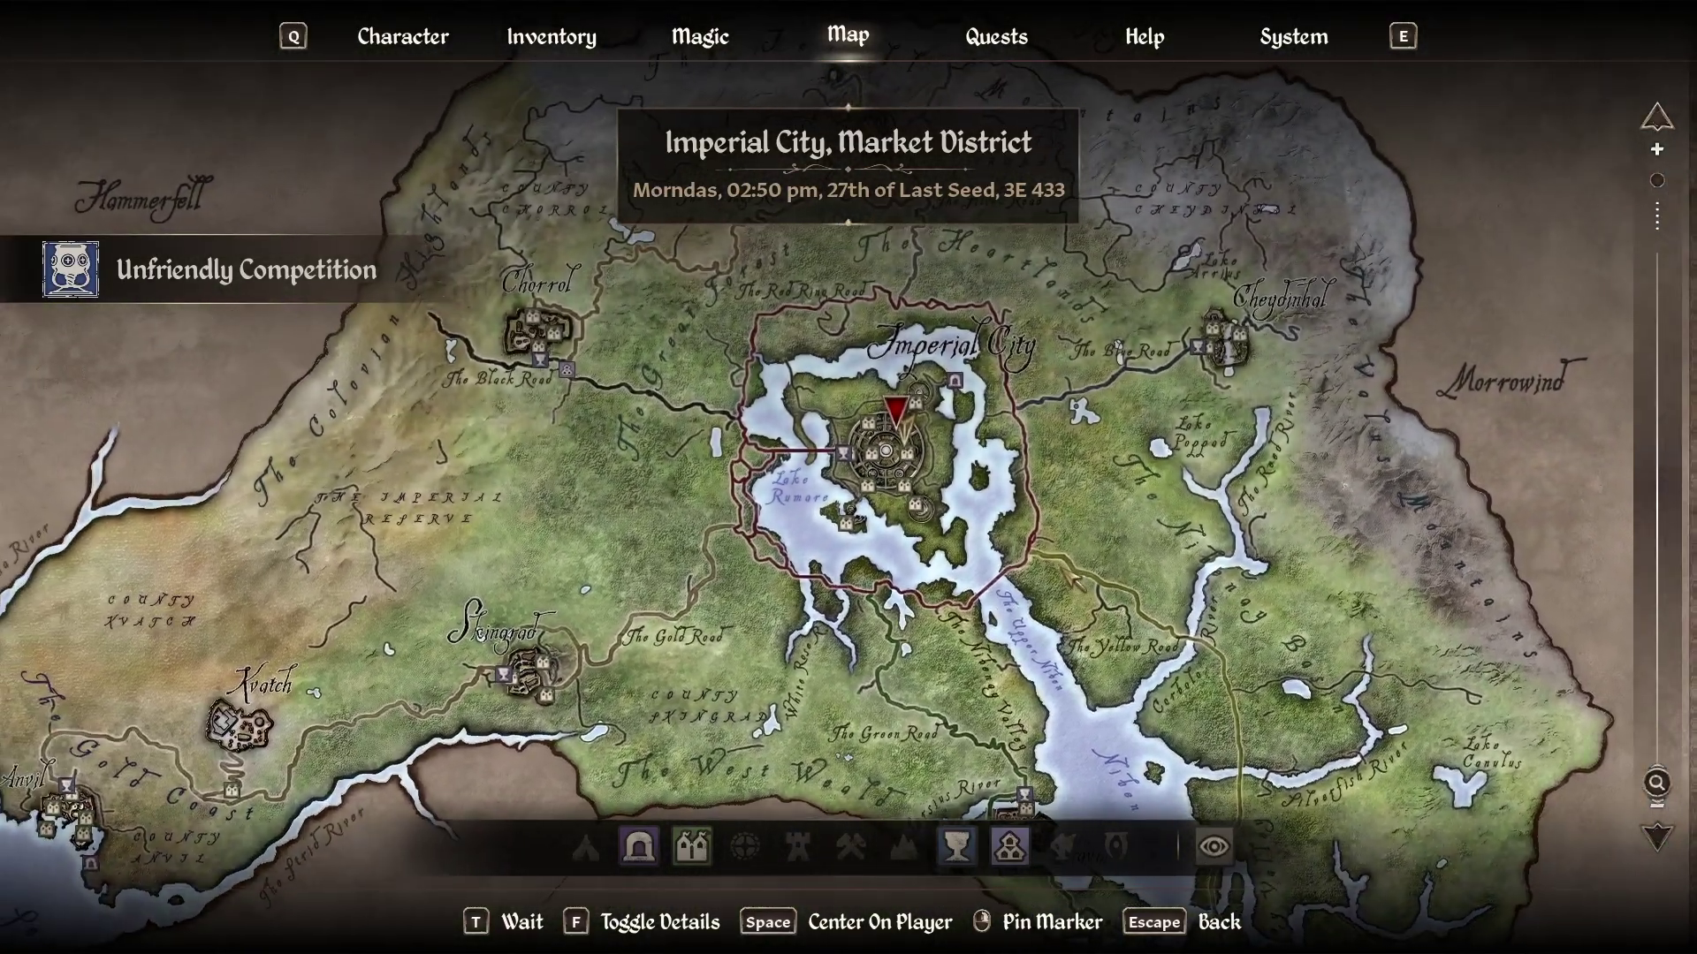